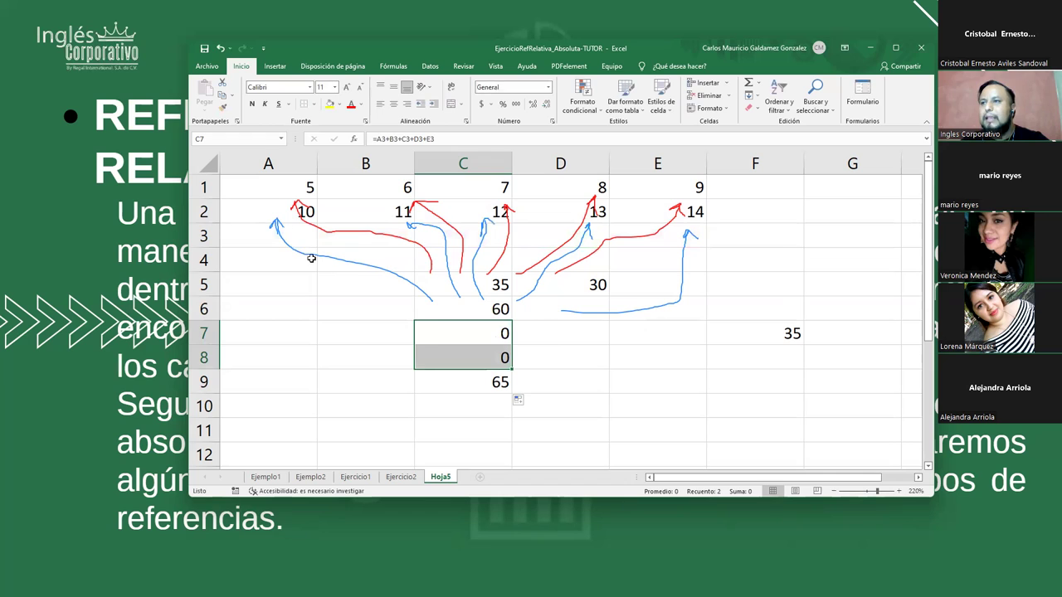
pyautogui.click(458, 356)
pyautogui.doubleClick(457, 357)
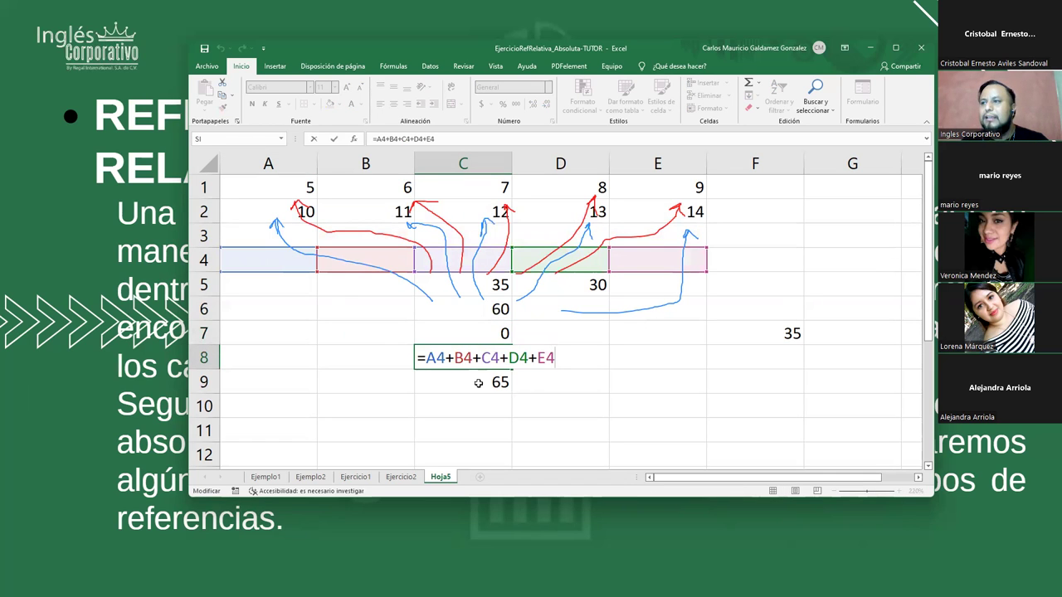
pyautogui.click(460, 379)
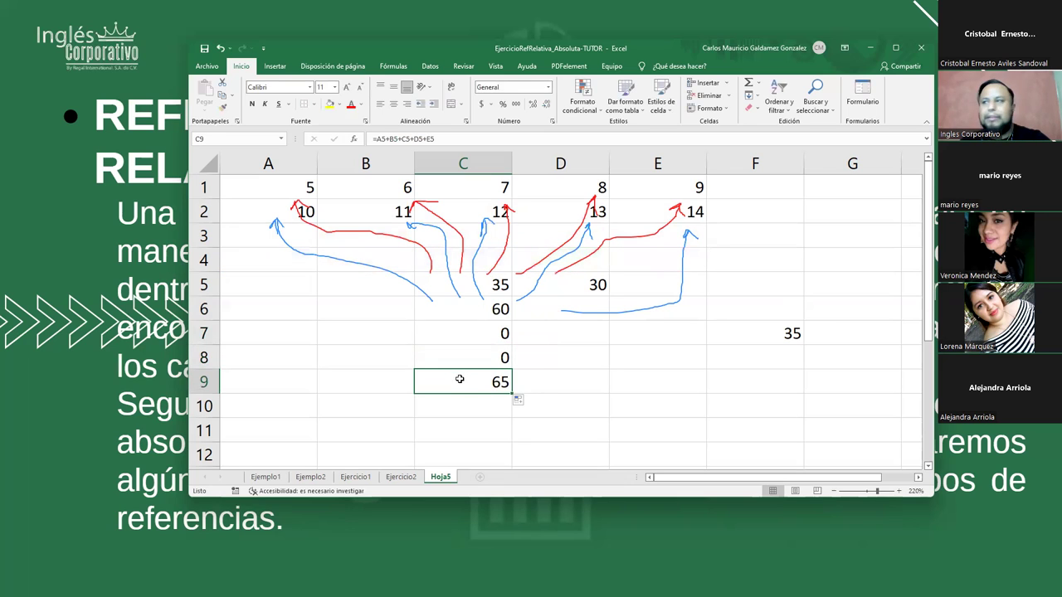
pyautogui.doubleClick(459, 379)
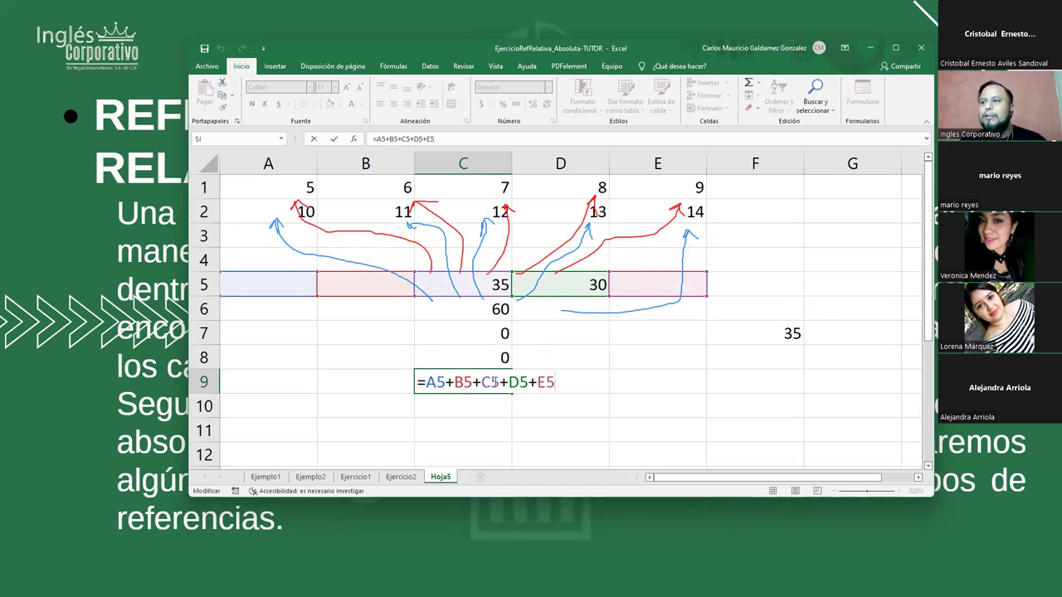
pyautogui.press('Return')
pyautogui.click(499, 382)
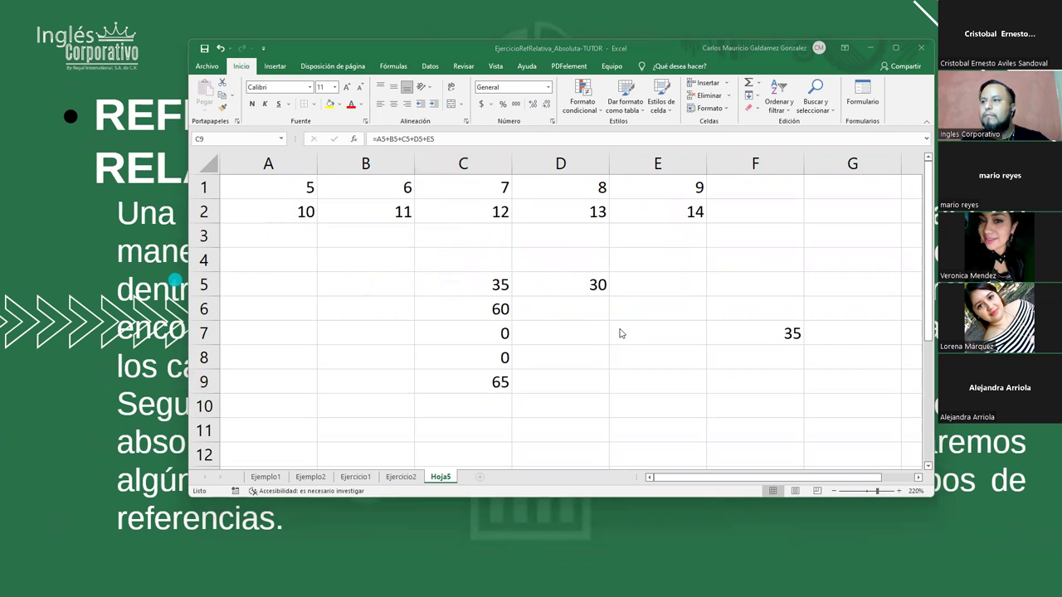
pyautogui.press('F2')
pyautogui.write('=')
pyautogui.click(279, 259)
pyautogui.press('Escape')
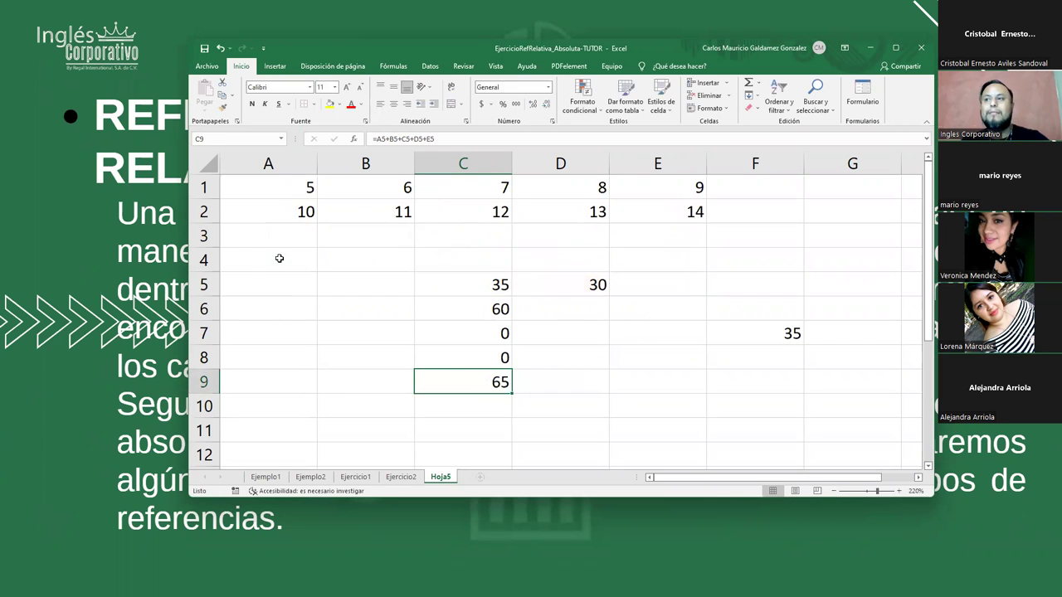
pyautogui.click(280, 259)
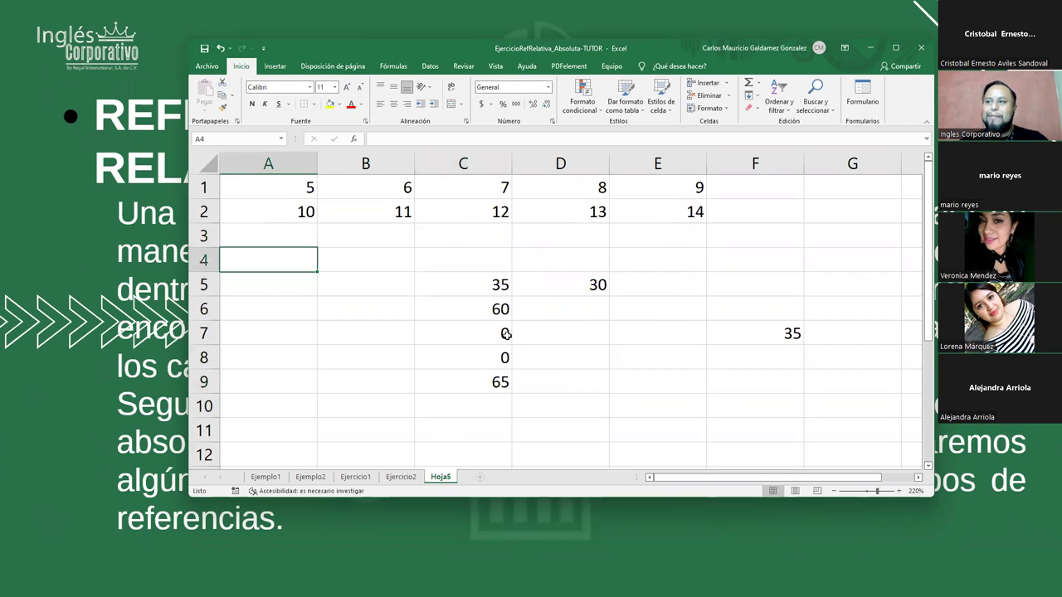
# - Delete all the data in A1:F9 and return to cell A1
pyautogui.moveTo(277, 187); pyautogui.dragTo(766, 382)
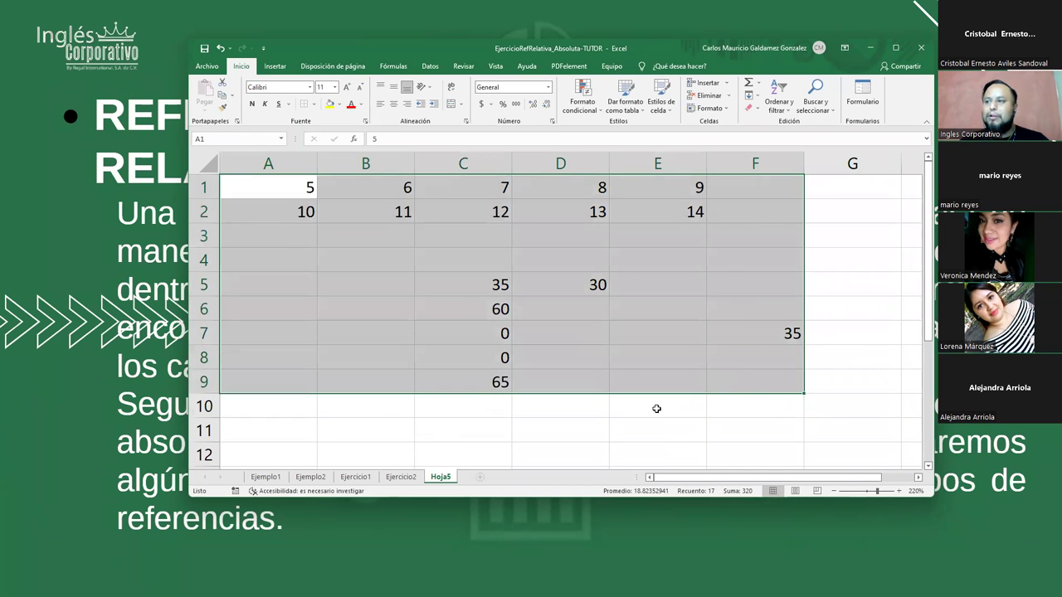
pyautogui.click(656, 408)
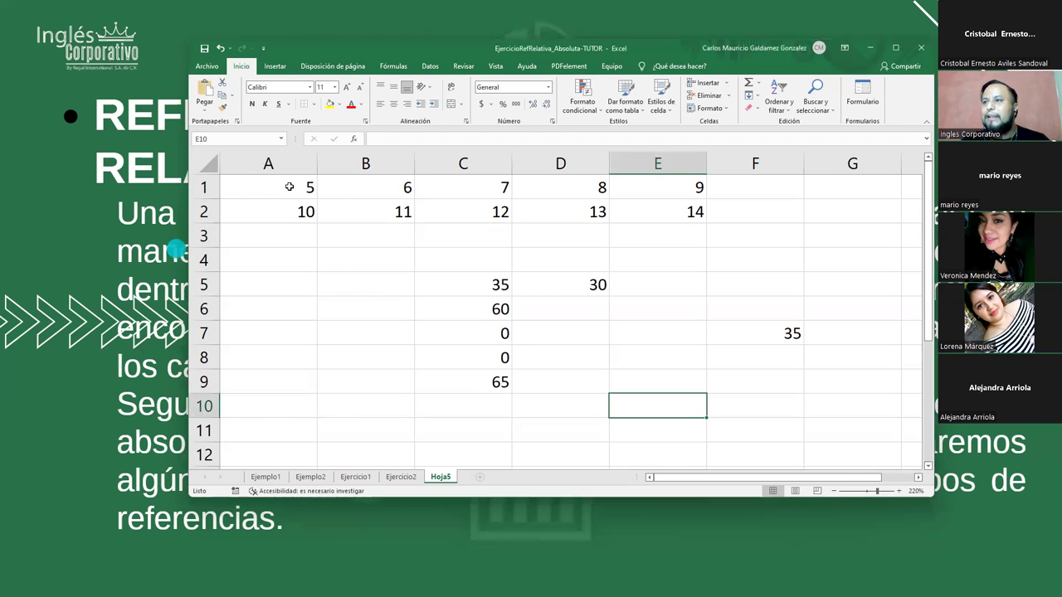
pyautogui.moveTo(289, 187); pyautogui.dragTo(749, 373)
pyautogui.press('Delete')
pyautogui.click(263, 192)
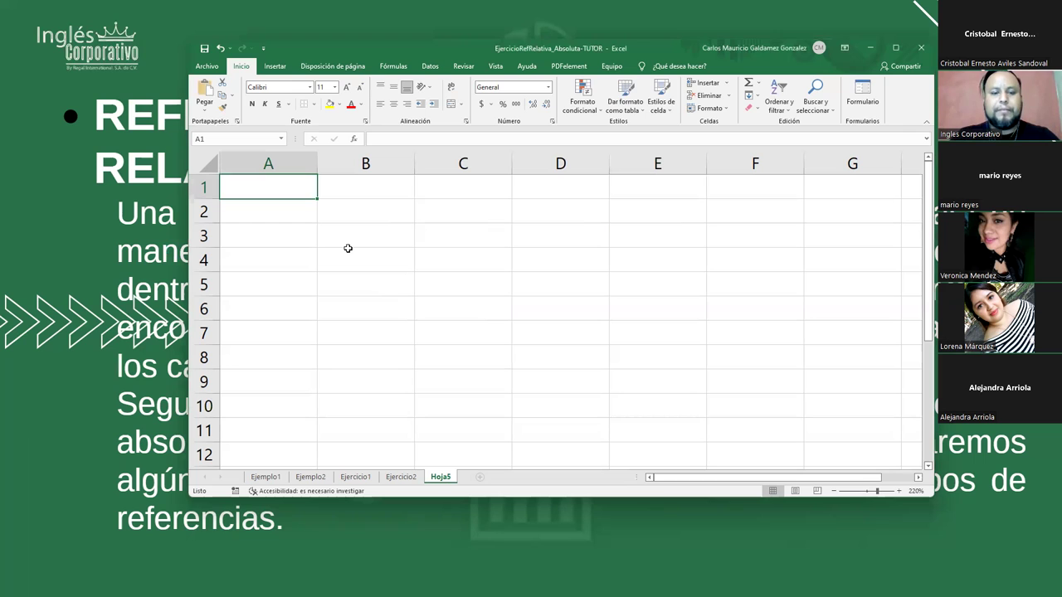
# - Enter 12, 13, 14, 15 and 16 down column A
pyautogui.write('12')
pyautogui.press('Return')
pyautogui.write('13')
pyautogui.press('Return')
pyautogui.write('14')
pyautogui.press('Return')
pyautogui.write('15')
pyautogui.press('Return')
pyautogui.write('16')
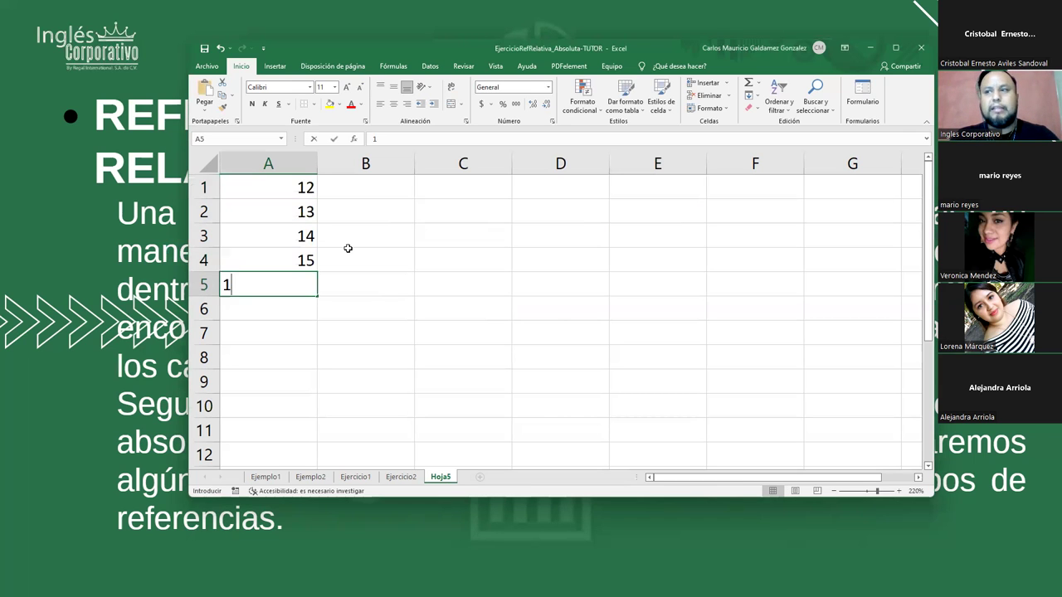
pyautogui.press('Tab')
pyautogui.press('Up')
pyautogui.press('Up')
pyautogui.press('Up')
pyautogui.press('Up')
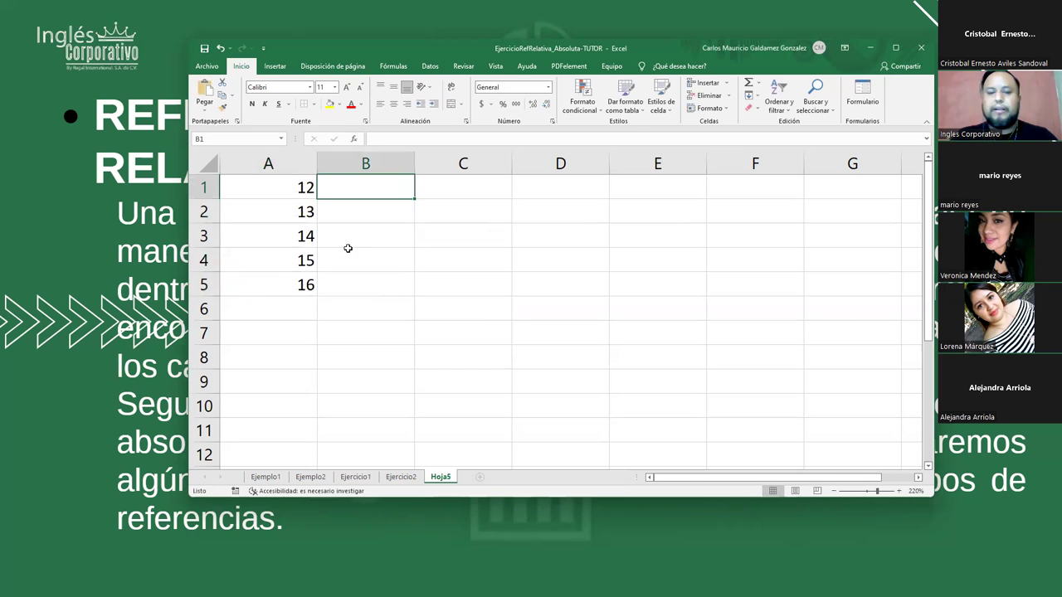
# - Enter 6, 7, 8, 9 and 10 down column B
pyautogui.write('6')
pyautogui.press('Return')
pyautogui.write('7')
pyautogui.press('Return')
pyautogui.write('8')
pyautogui.press('Return')
pyautogui.write('9')
pyautogui.press('Return')
pyautogui.write('10')
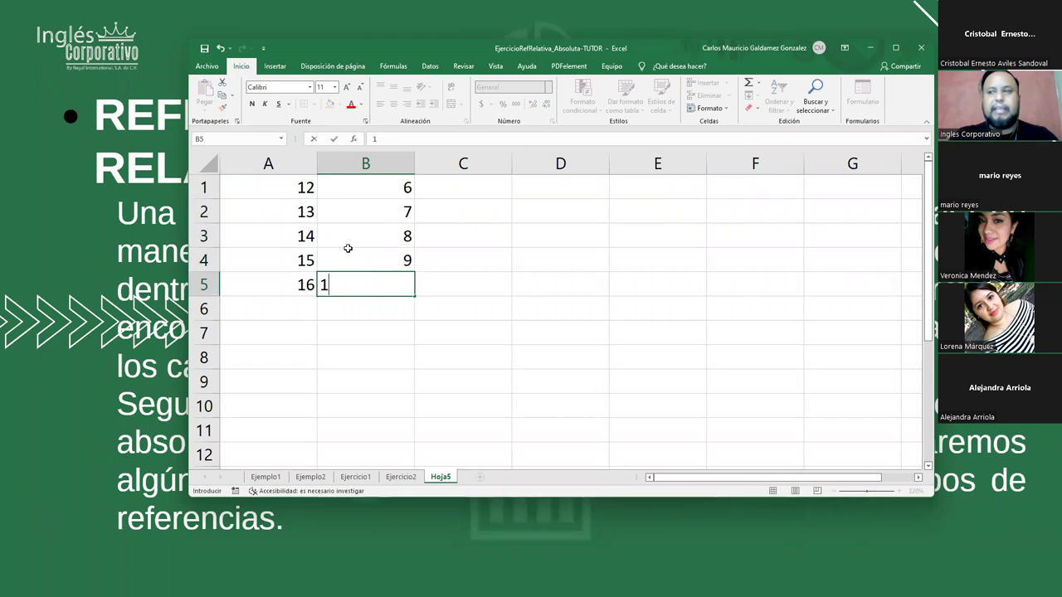
pyautogui.press('Return')
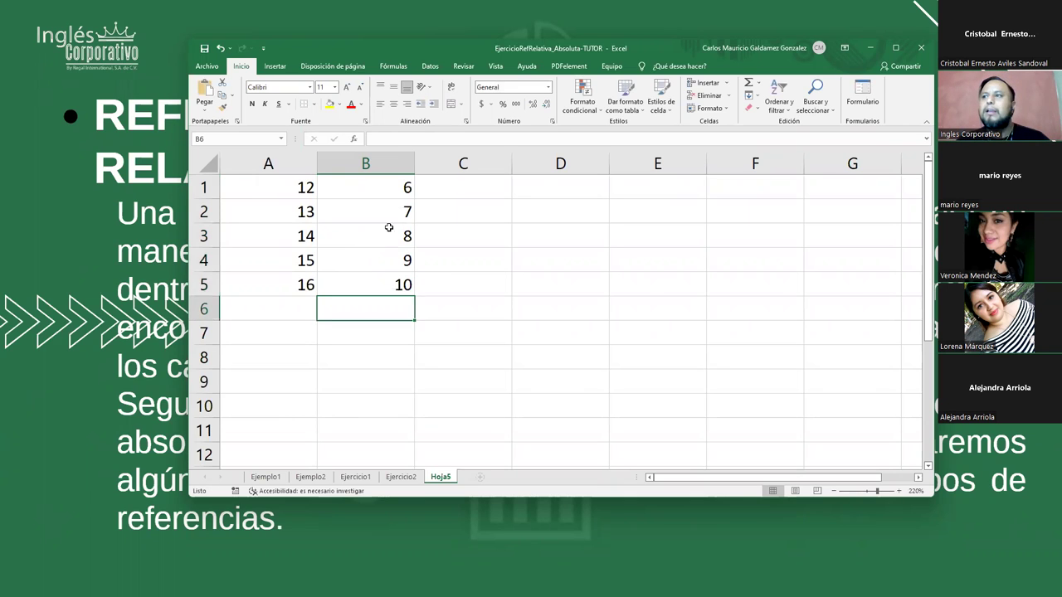
# - Insert a blank row 1 and add headers SUMAR in C1 and MULTIPLICAR in D1
pyautogui.click(451, 188)
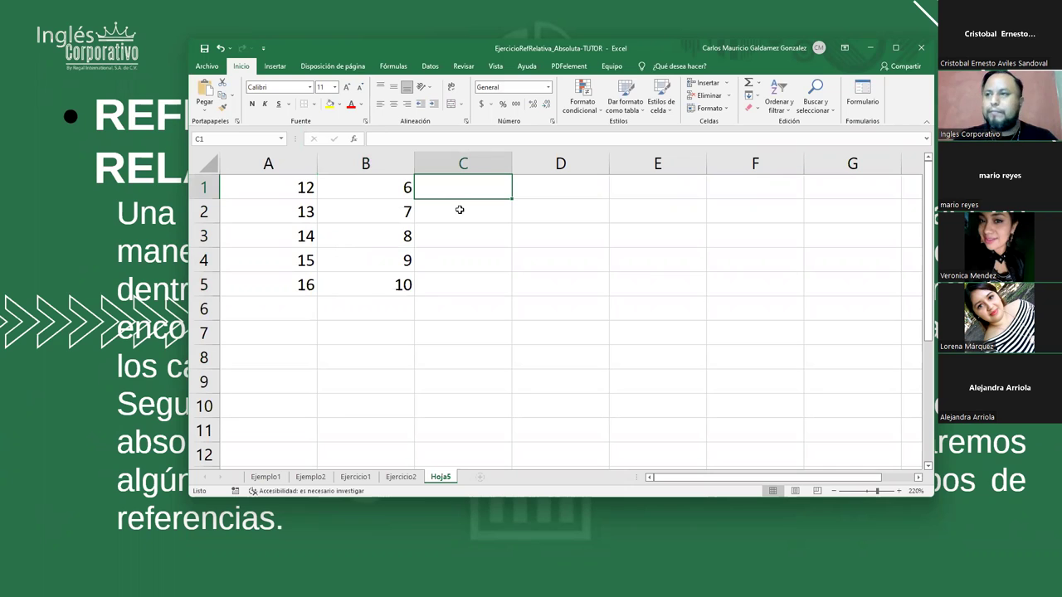
pyautogui.click(207, 187)
pyautogui.rightClick(213, 190)
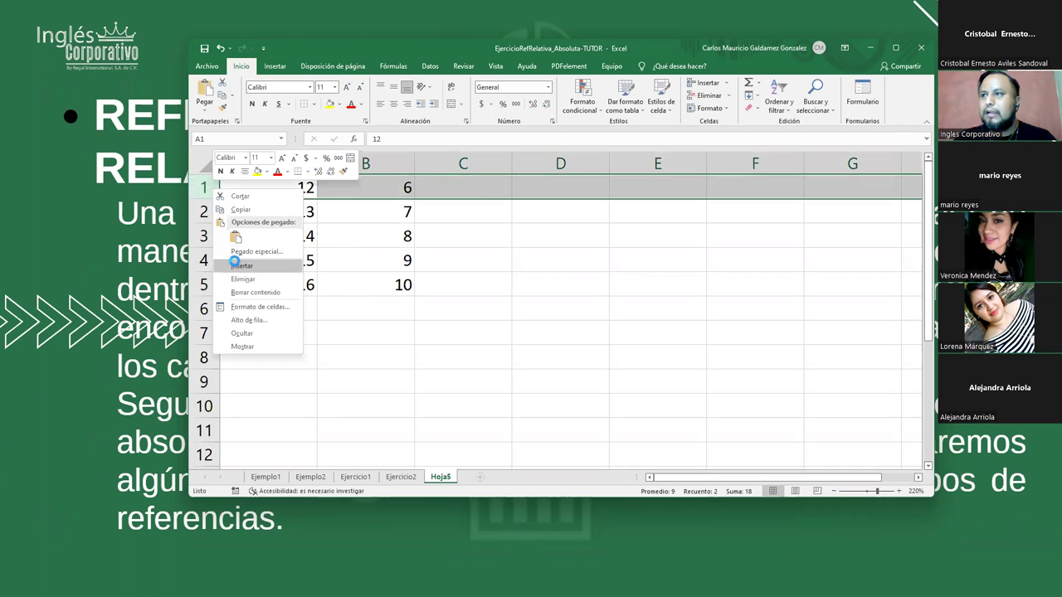
pyautogui.click(235, 263)
pyautogui.click(451, 186)
pyautogui.write('SUMA')
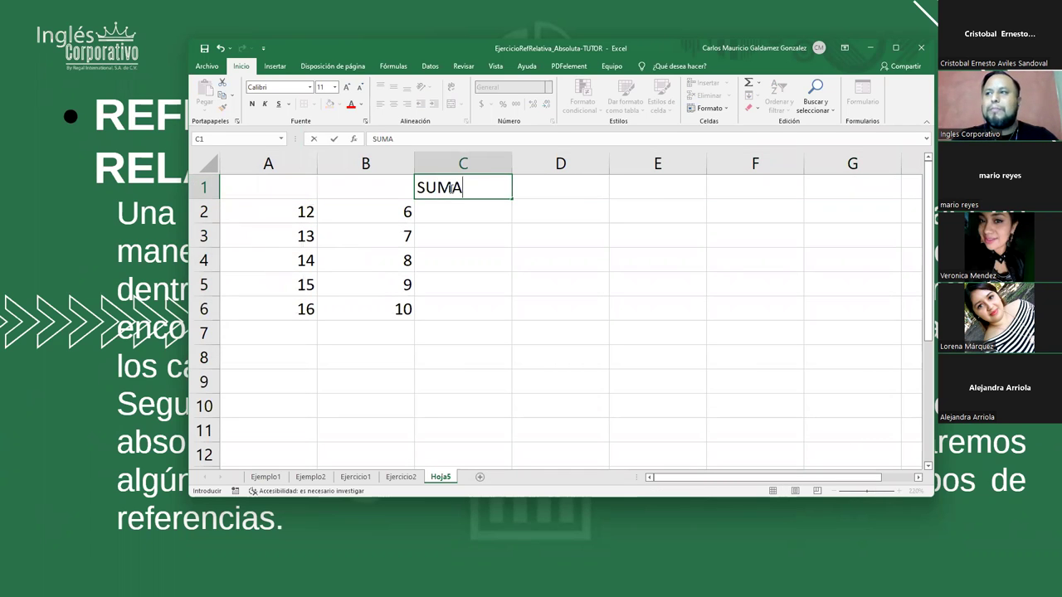
pyautogui.write('R')
pyautogui.press('Tab')
pyautogui.write('MULTIPLICAR')
pyautogui.press('Return')
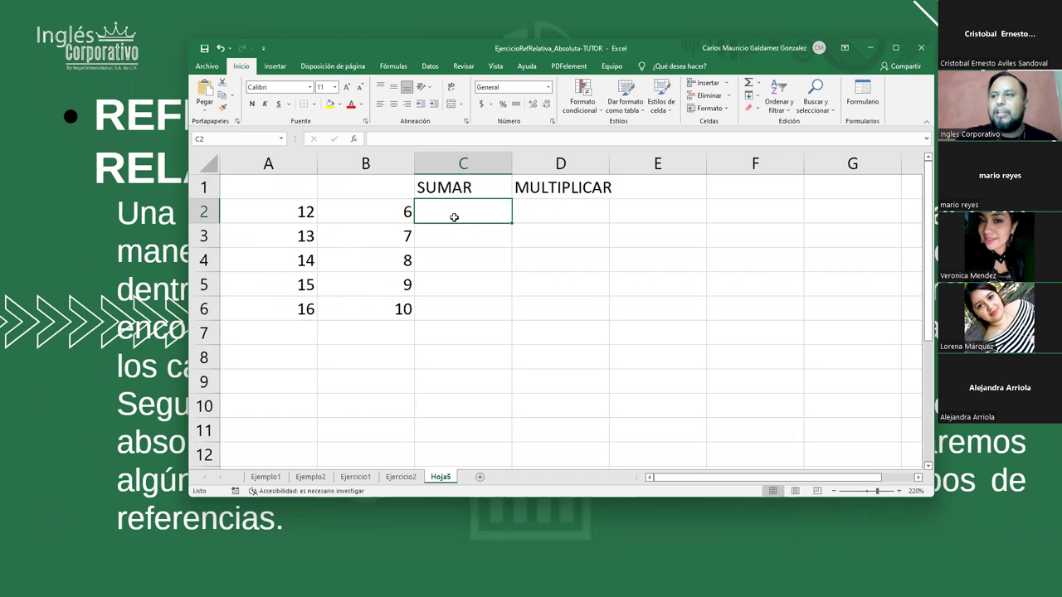
# - Enter =A2+B2 in C2 so it shows 18
pyautogui.write('=')
pyautogui.press('Left')
pyautogui.press('Left')
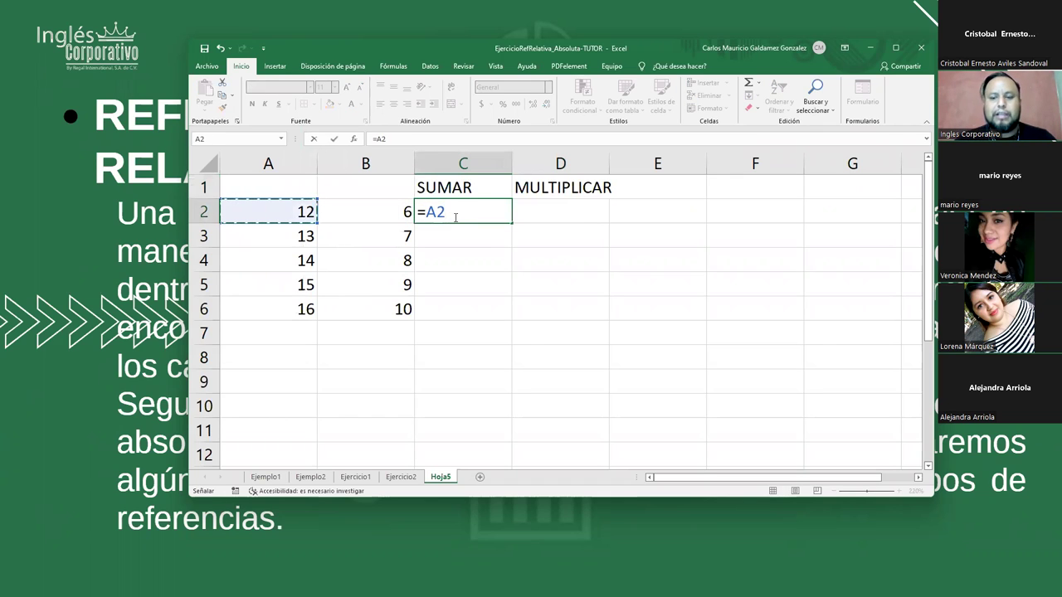
pyautogui.write('+')
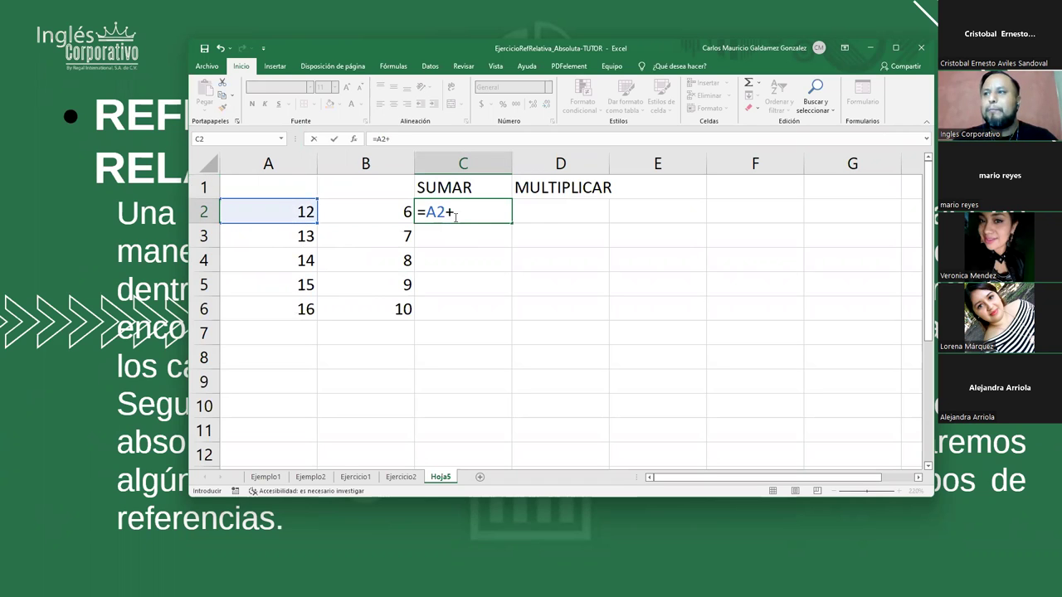
pyautogui.press('Left')
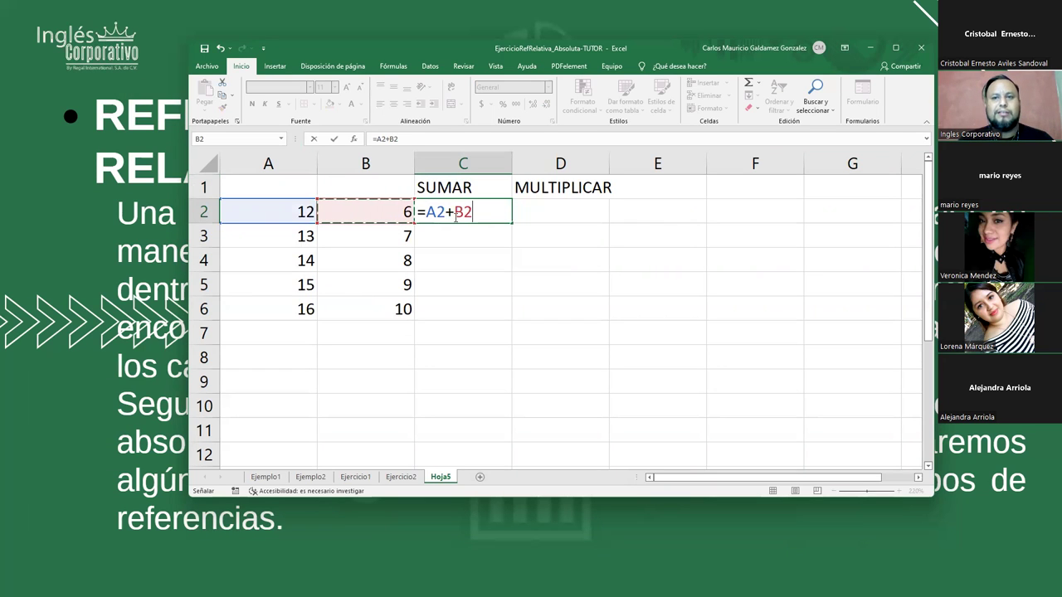
pyautogui.press('Return')
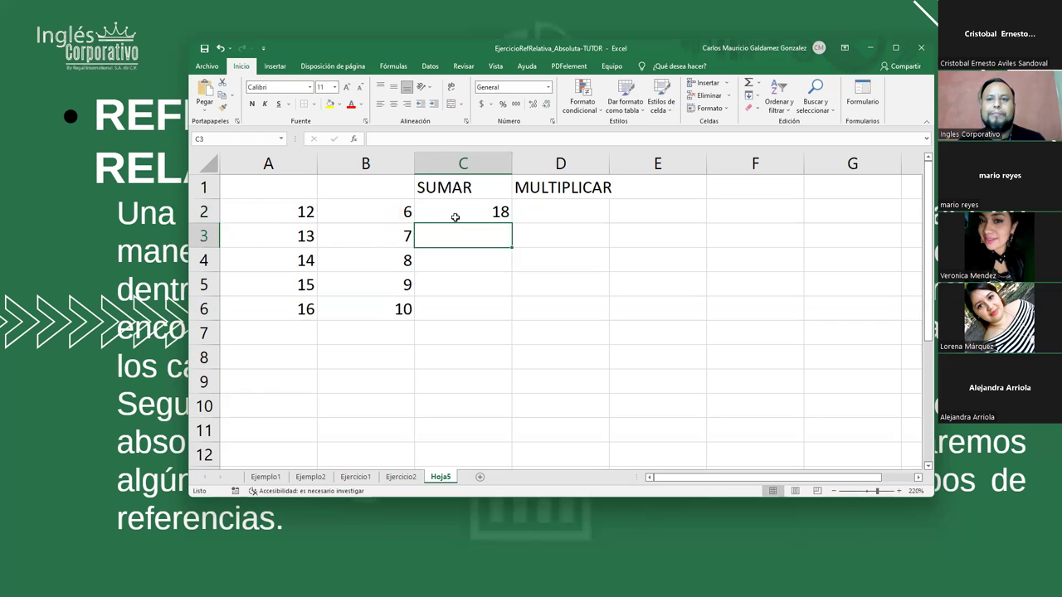
# - Inspect C2's formula =A2+B2 and the A2 and B2 cells it references
pyautogui.click(455, 206)
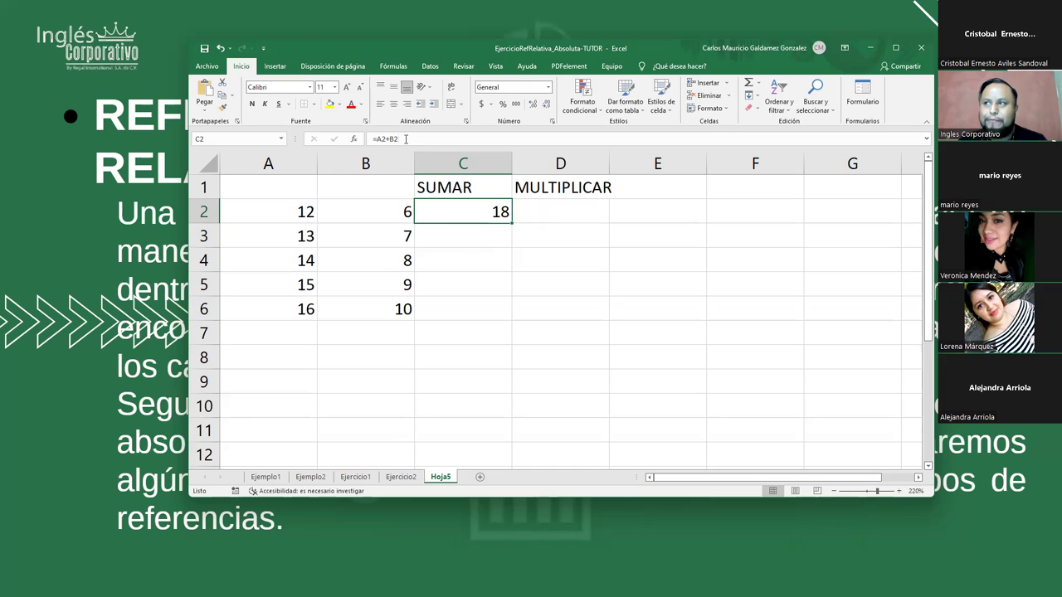
pyautogui.doubleClick(463, 207)
pyautogui.press('Escape')
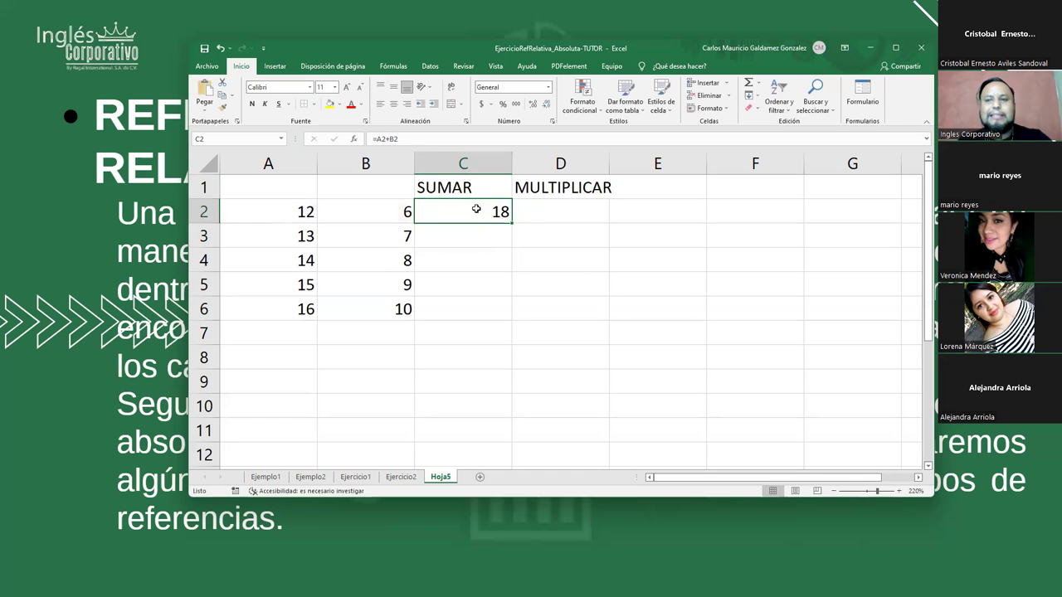
pyautogui.moveTo(282, 241); pyautogui.dragTo(417, 342)
pyautogui.click(411, 353)
pyautogui.moveTo(276, 339); pyautogui.dragTo(371, 365)
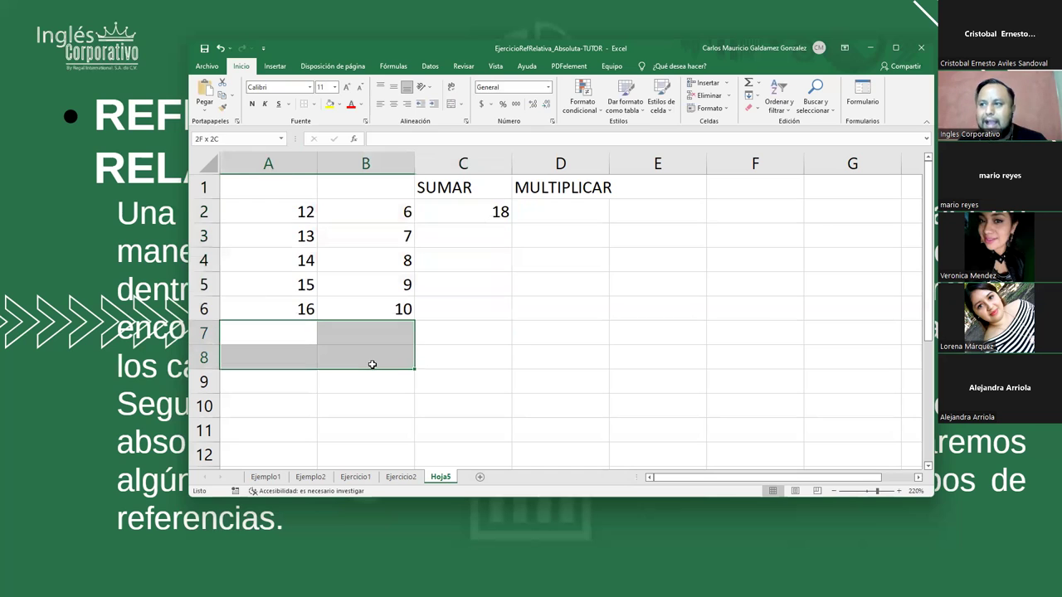
pyautogui.click(277, 211)
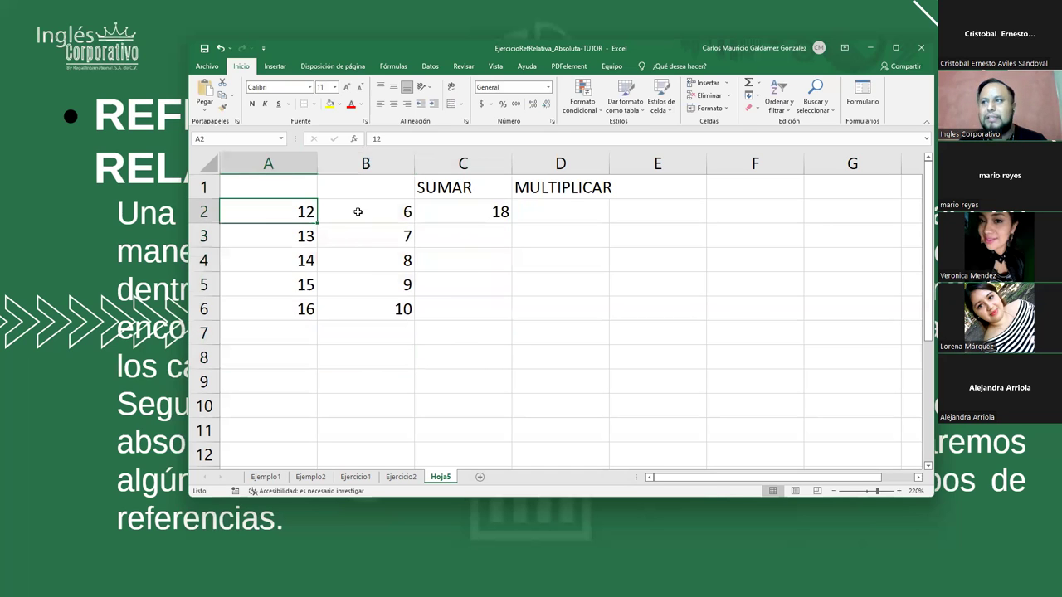
pyautogui.click(357, 211)
pyautogui.click(476, 212)
pyautogui.doubleClick(476, 213)
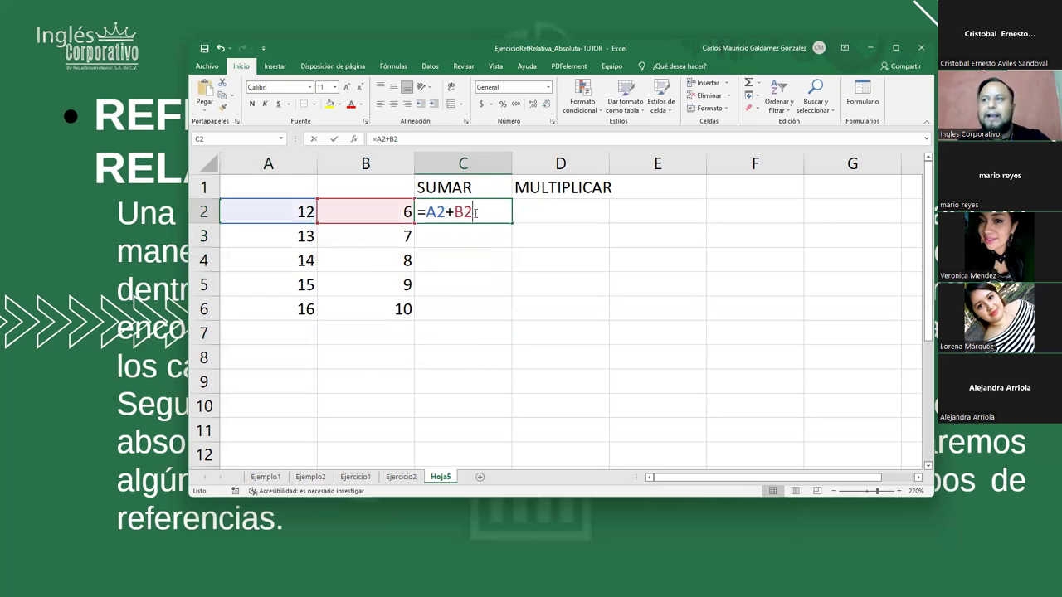
# - Review the values in columns A and B, then copy C2's sum formula down column C
pyautogui.click(268, 209)
pyautogui.click(360, 211)
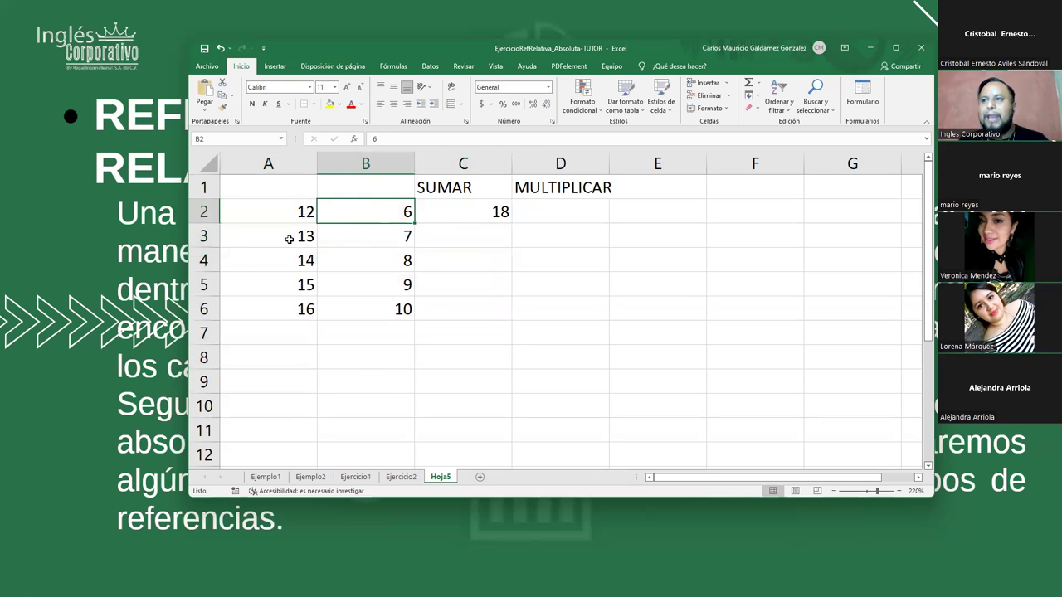
pyautogui.click(289, 239)
pyautogui.click(362, 241)
pyautogui.click(291, 261)
pyautogui.click(362, 261)
pyautogui.click(298, 285)
pyautogui.click(373, 308)
pyautogui.moveTo(284, 379); pyautogui.dragTo(368, 429)
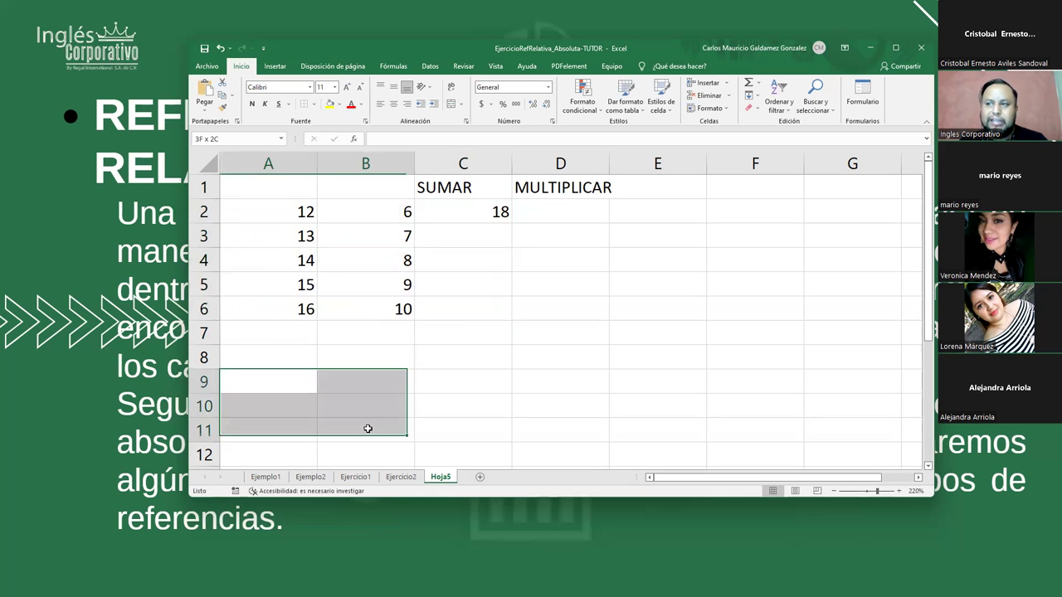
pyautogui.click(457, 209)
pyautogui.moveTo(513, 222); pyautogui.dragTo(499, 350)
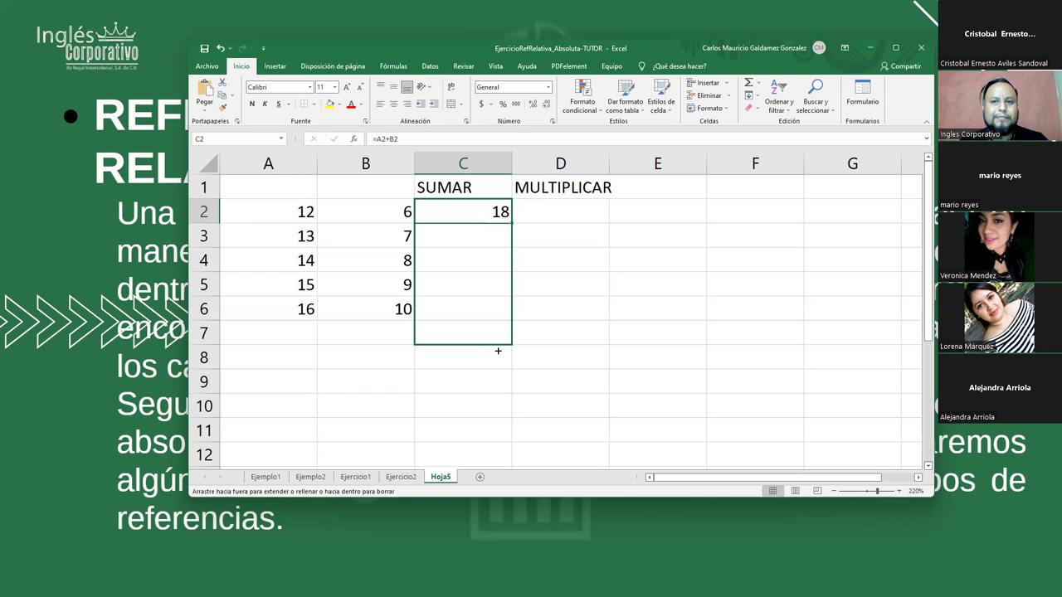
# - Extend the sum formula to C7 and enter 17 in A7 and 11 in B7
pyautogui.moveTo(498, 351); pyautogui.dragTo(498, 351)
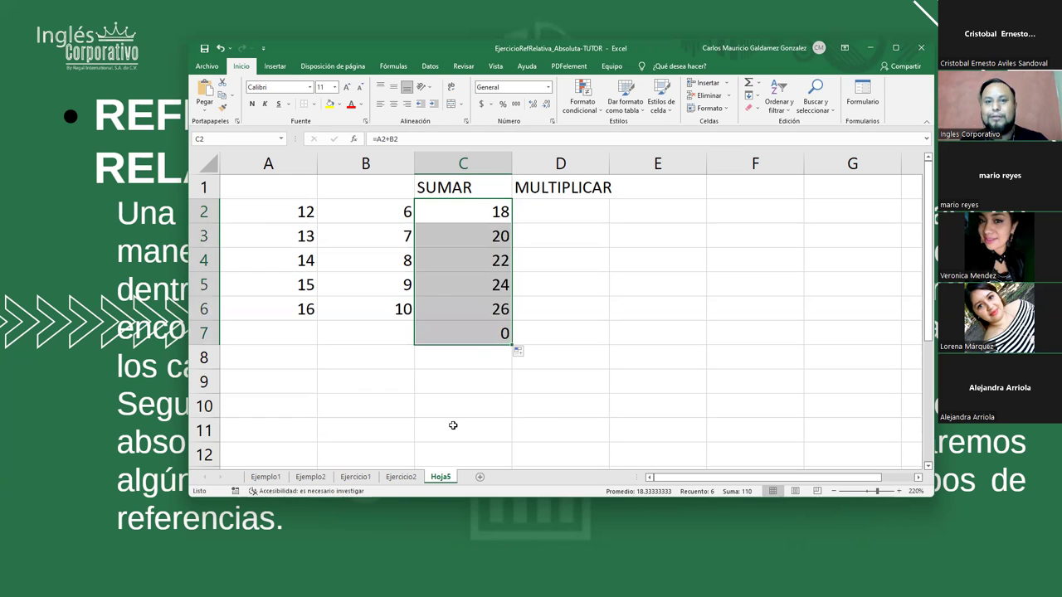
pyautogui.moveTo(277, 334)
pyautogui.mouseDown()
pyautogui.moveTo(332, 323)
pyautogui.moveTo(283, 330)
pyautogui.moveTo(399, 330)
pyautogui.moveTo(285, 335)
pyautogui.mouseUp()
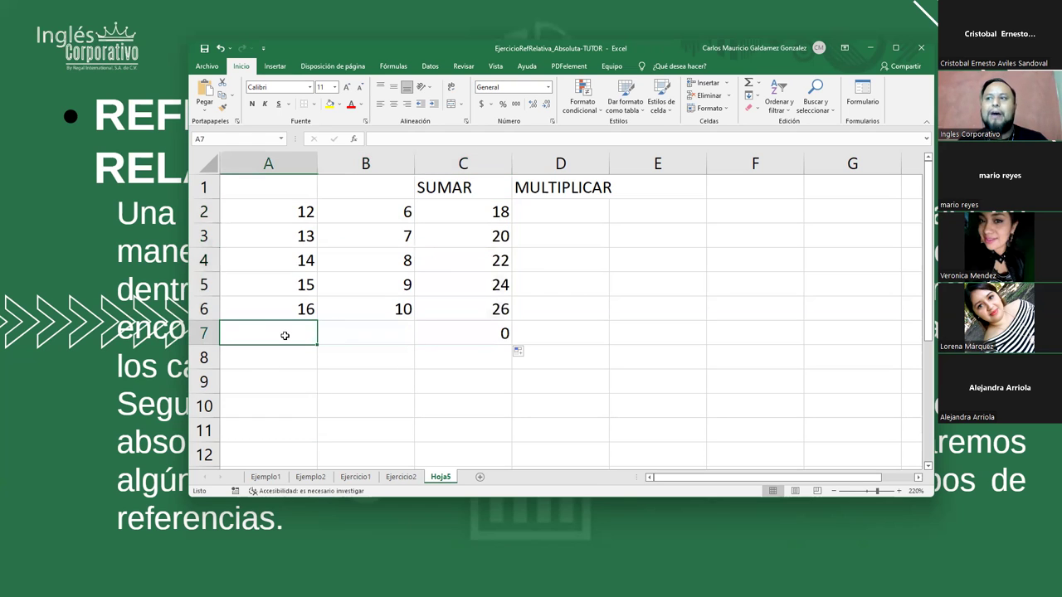
pyautogui.write('17')
pyautogui.press('Tab')
pyautogui.write('11')
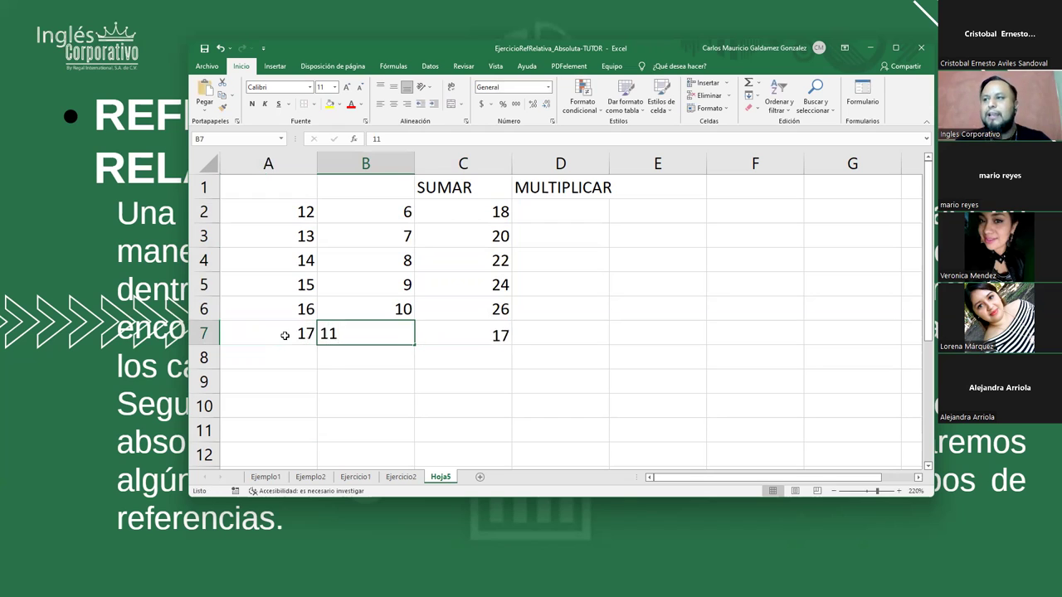
pyautogui.press('Return')
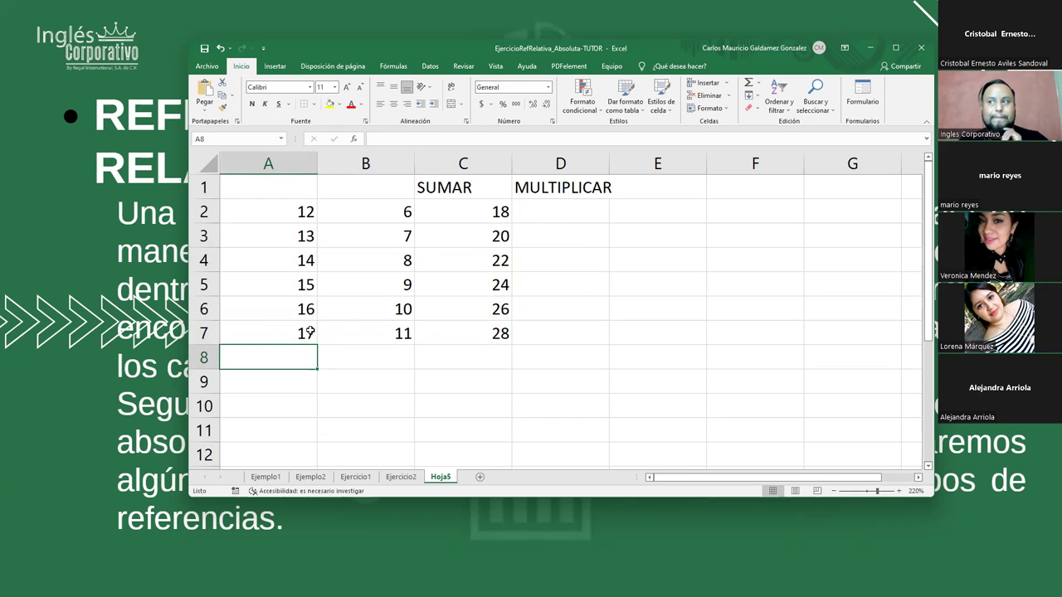
# - Check the formulas in C2 and C3, discarding an accidental edit to C3's =A3+B3
pyautogui.click(476, 236)
pyautogui.moveTo(466, 214); pyautogui.dragTo(461, 336)
pyautogui.click(444, 215)
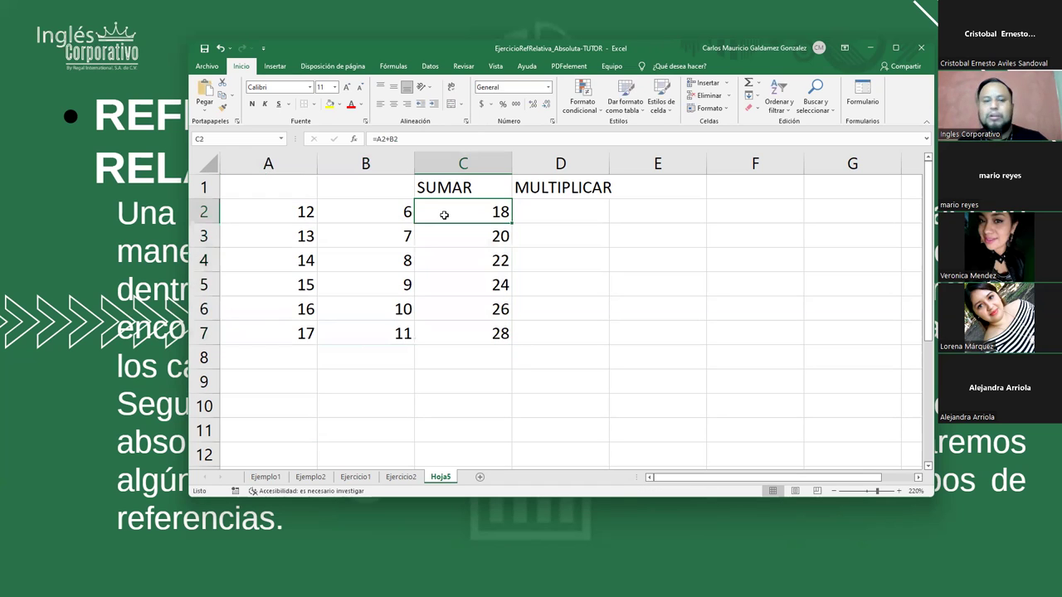
pyautogui.doubleClick(444, 215)
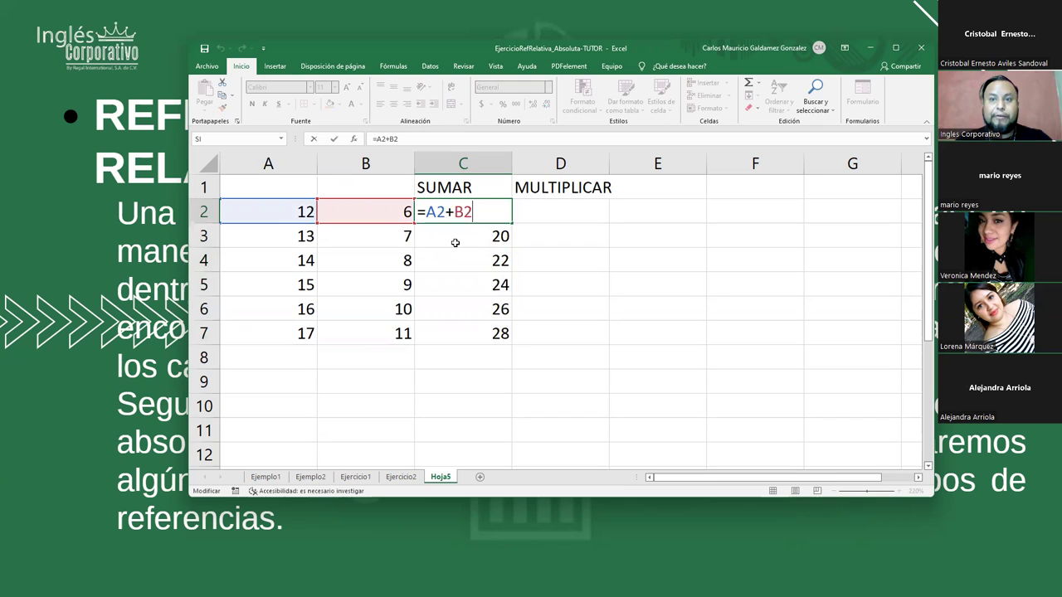
pyautogui.press('Escape')
pyautogui.click(455, 242)
pyautogui.press('F2')
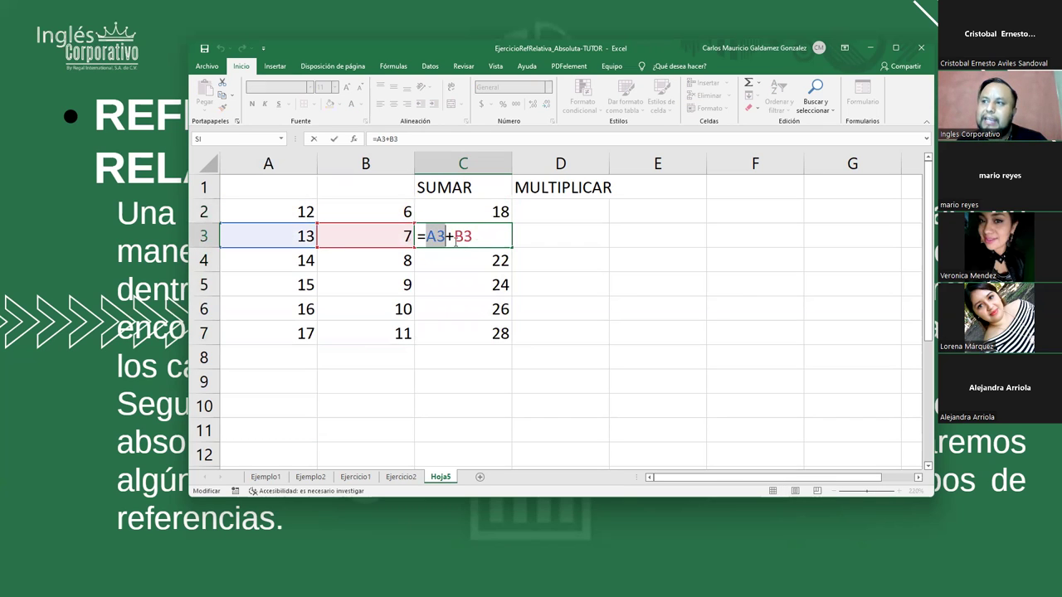
pyautogui.moveTo(455, 236); pyautogui.dragTo(473, 237)
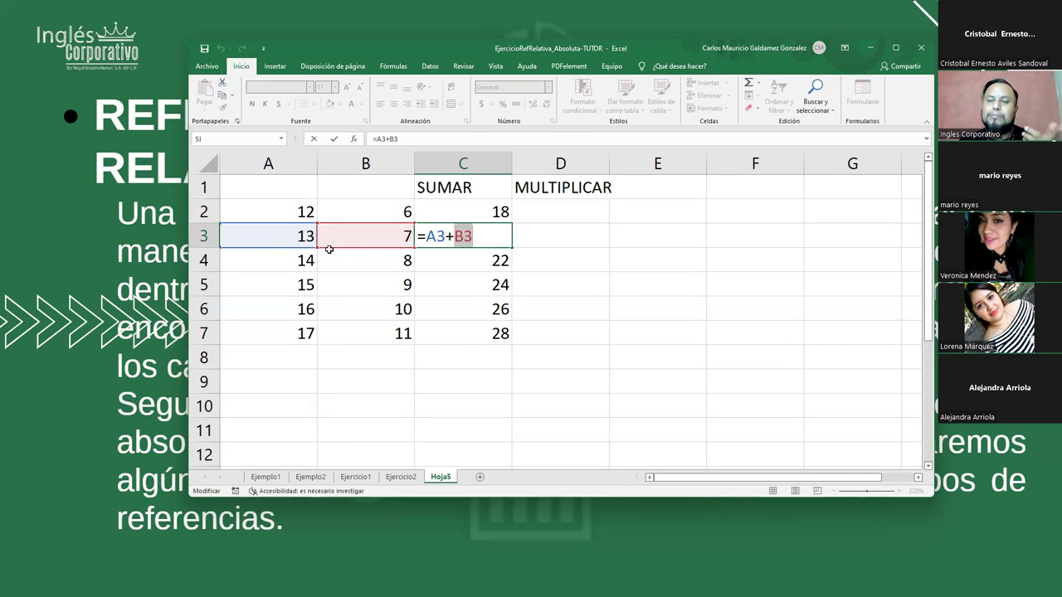
pyautogui.click(203, 236)
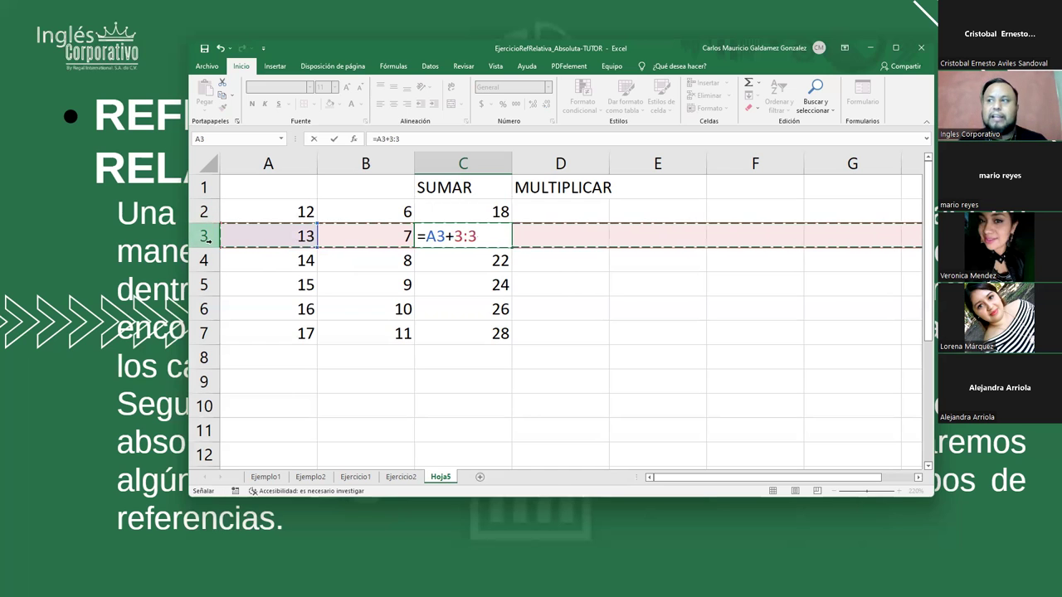
pyautogui.press('Escape')
pyautogui.doubleClick(446, 236)
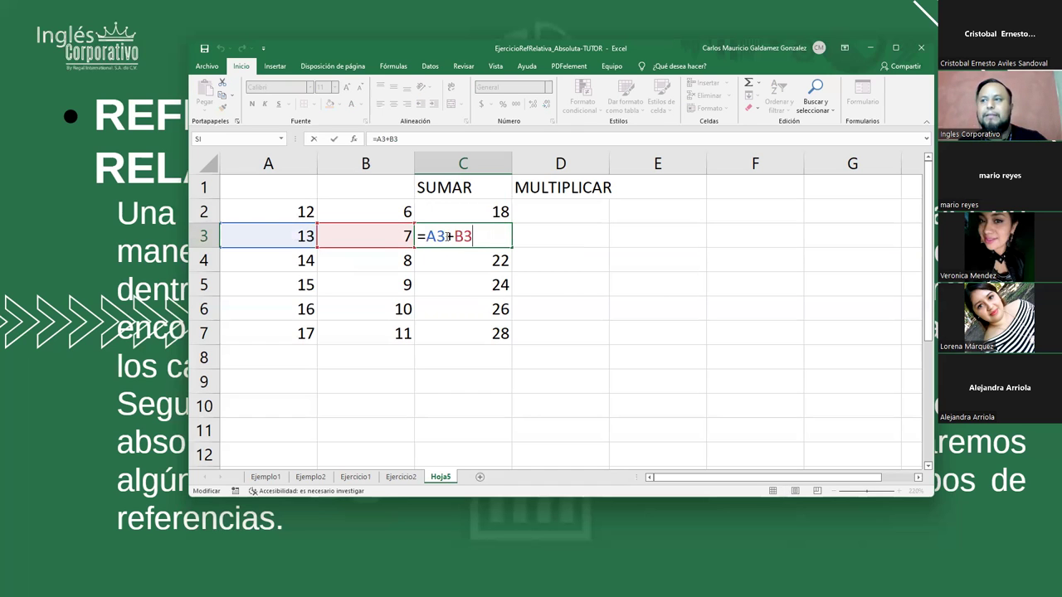
pyautogui.press('Escape')
# - Check the relative sum formulas in C4 through C7, leaving each unchanged
pyautogui.press('Down')
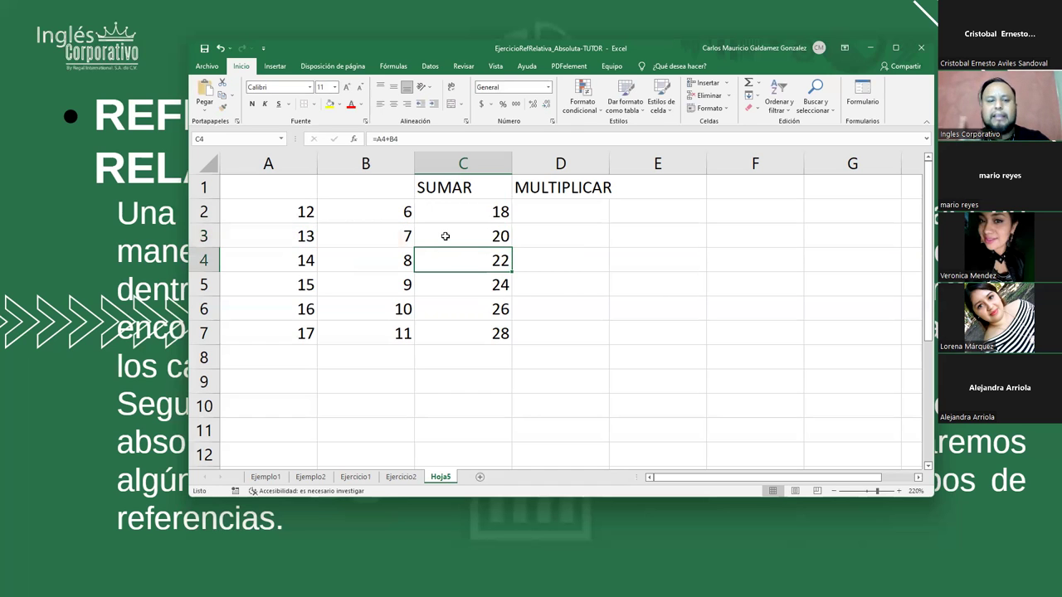
pyautogui.press('F2')
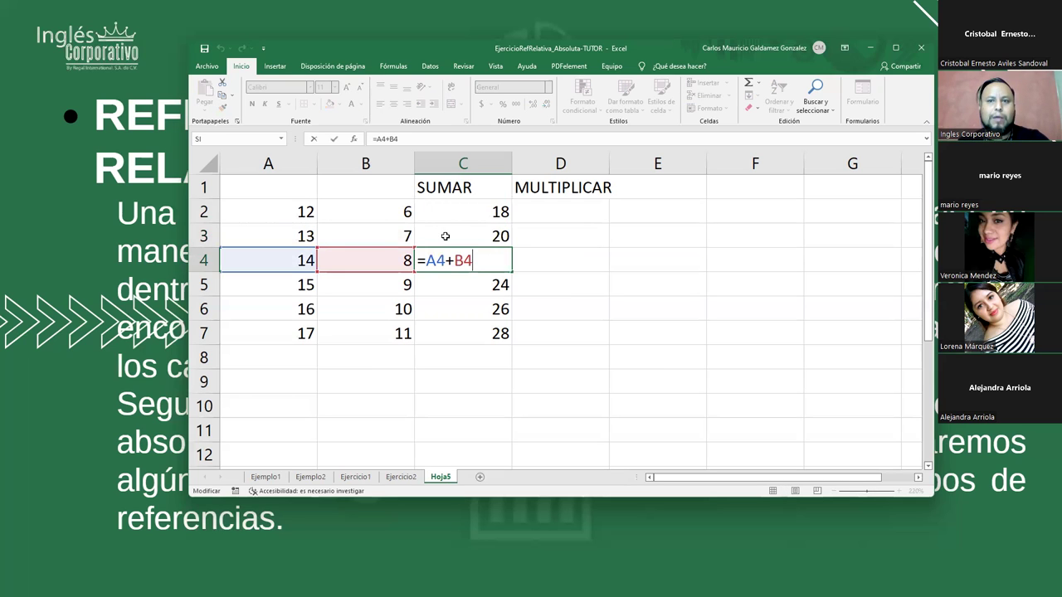
pyautogui.press('Escape')
pyautogui.press('Down')
pyautogui.press('F2')
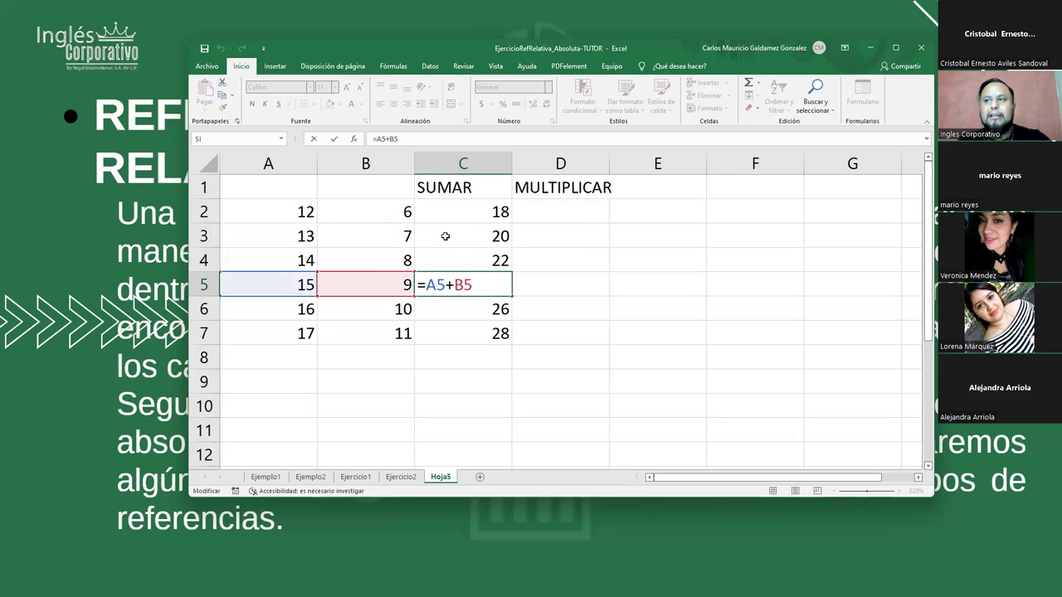
pyautogui.press('Escape')
pyautogui.press('Down')
pyautogui.press('F2')
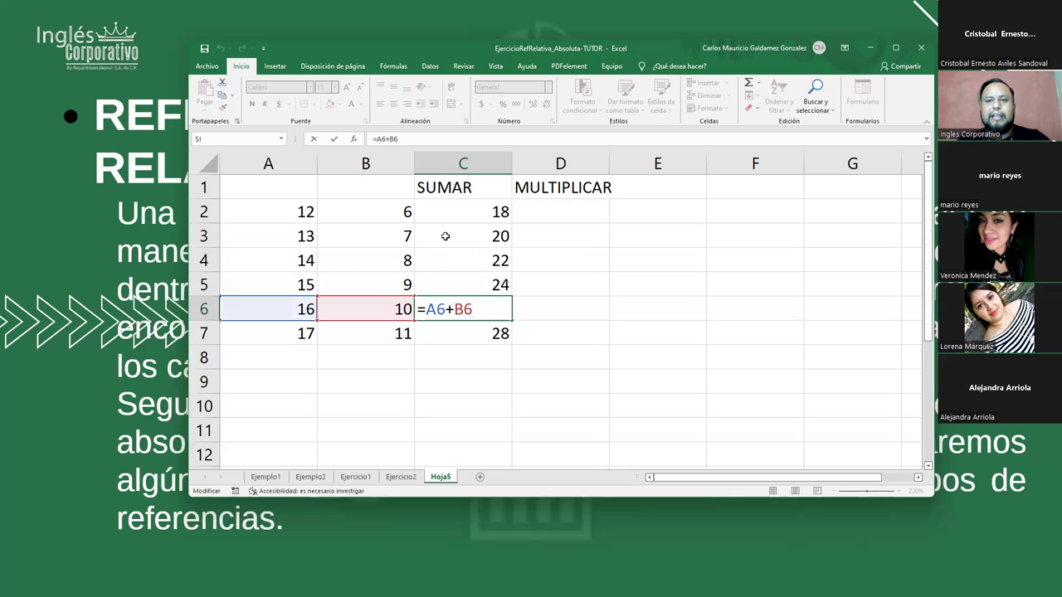
pyautogui.press('Escape')
pyautogui.press('Down')
pyautogui.press('F2')
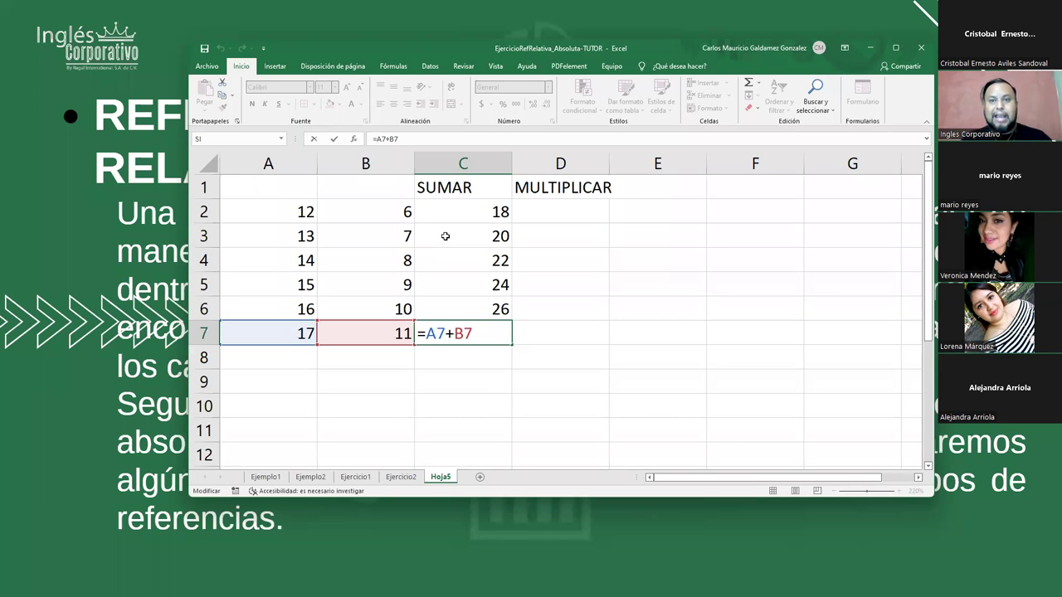
pyautogui.hotkey('ctrl', 'Return')
# - Review the C2:C7 sums, C7's =A7+B7, and C2's =A2+B2 giving 18
pyautogui.click(452, 208)
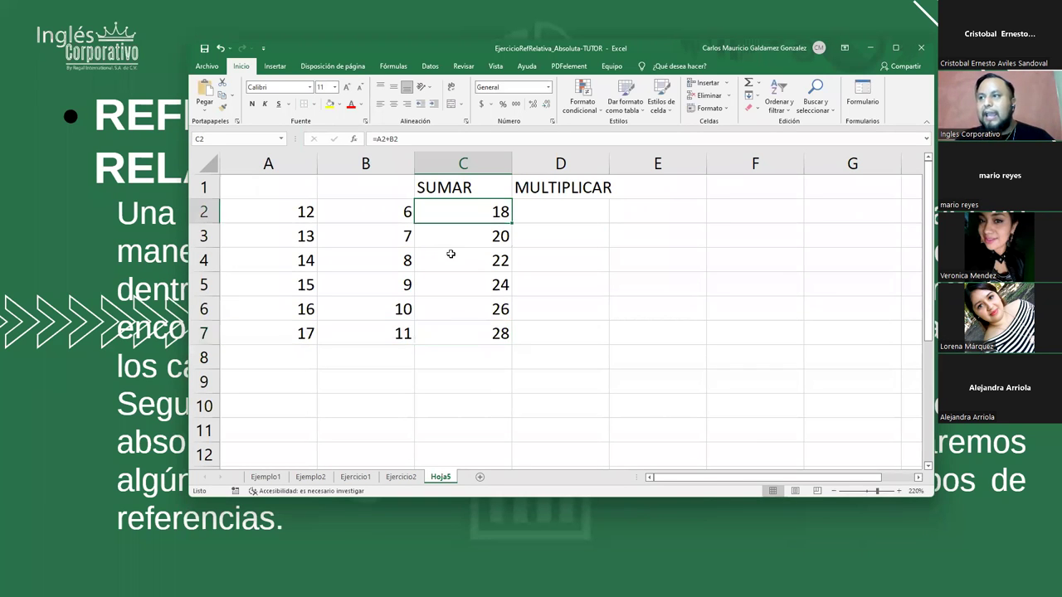
pyautogui.moveTo(450, 254); pyautogui.dragTo(455, 333)
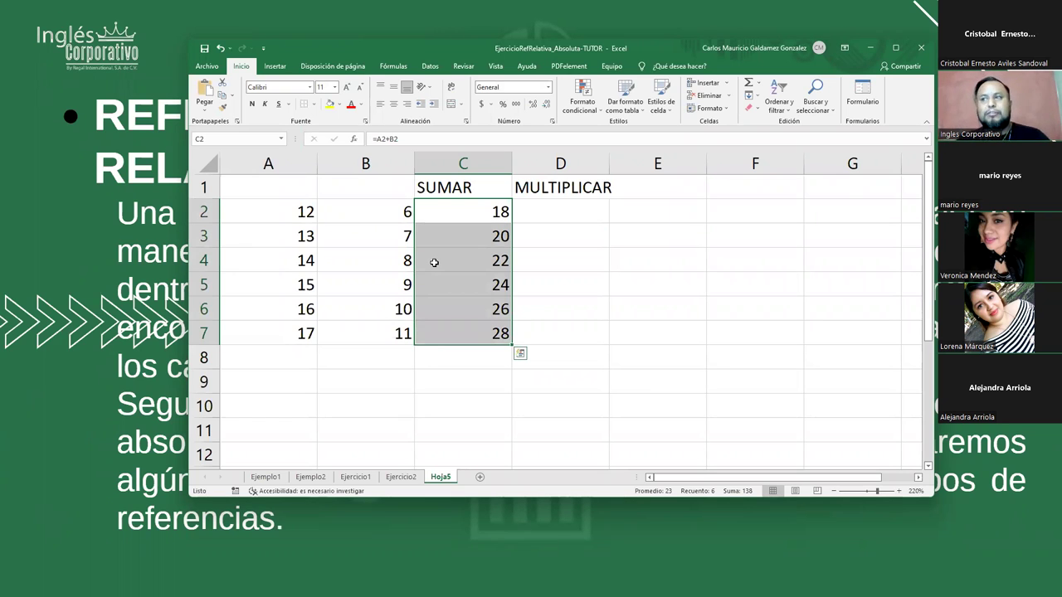
pyautogui.click(449, 217)
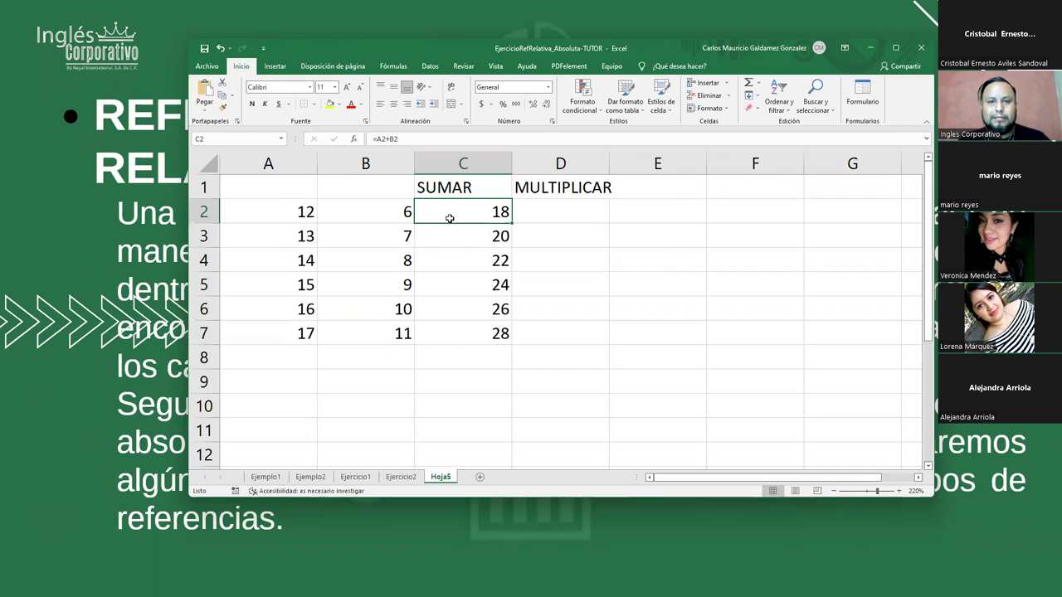
pyautogui.click(465, 334)
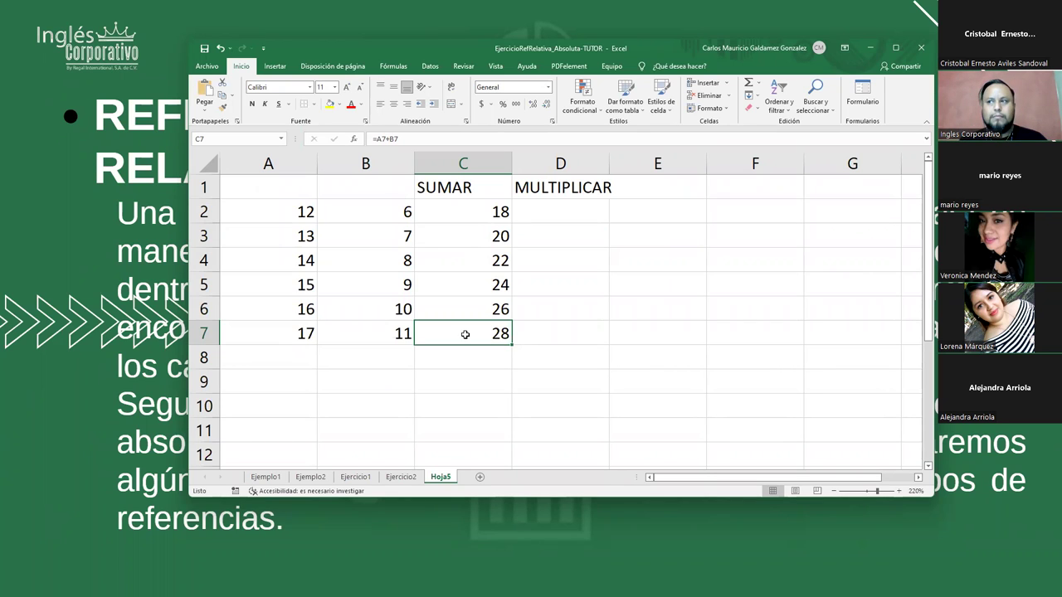
pyautogui.click(284, 215)
pyautogui.moveTo(284, 215); pyautogui.dragTo(346, 211)
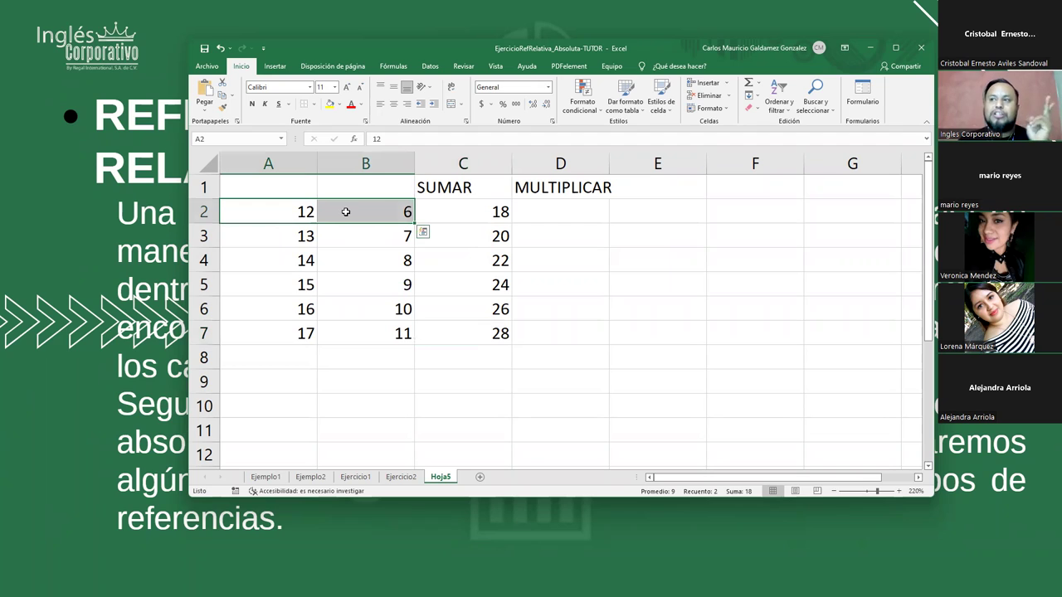
pyautogui.click(452, 211)
pyautogui.doubleClick(452, 212)
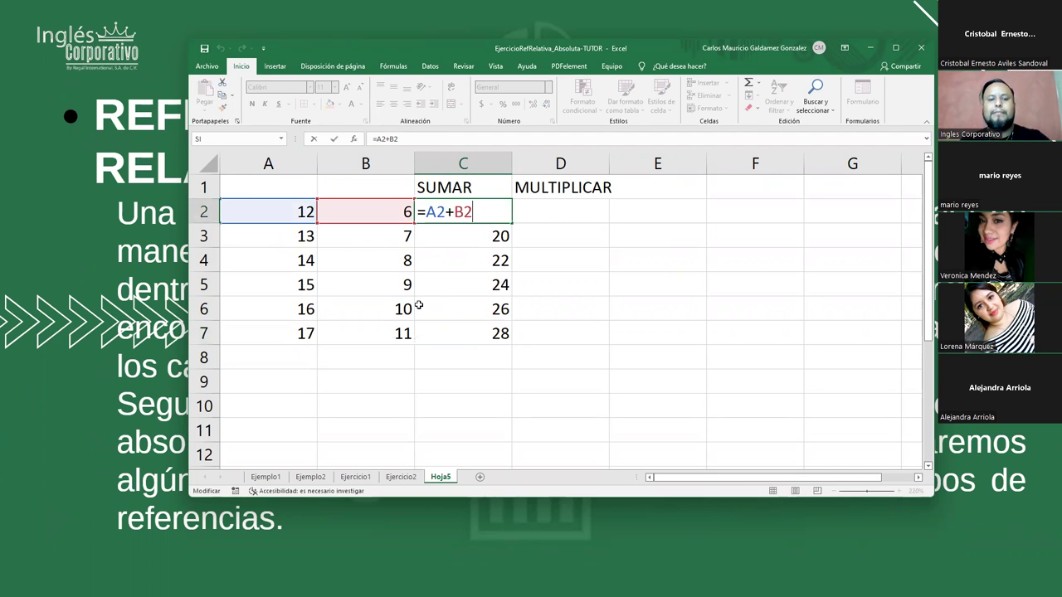
pyautogui.press('Escape')
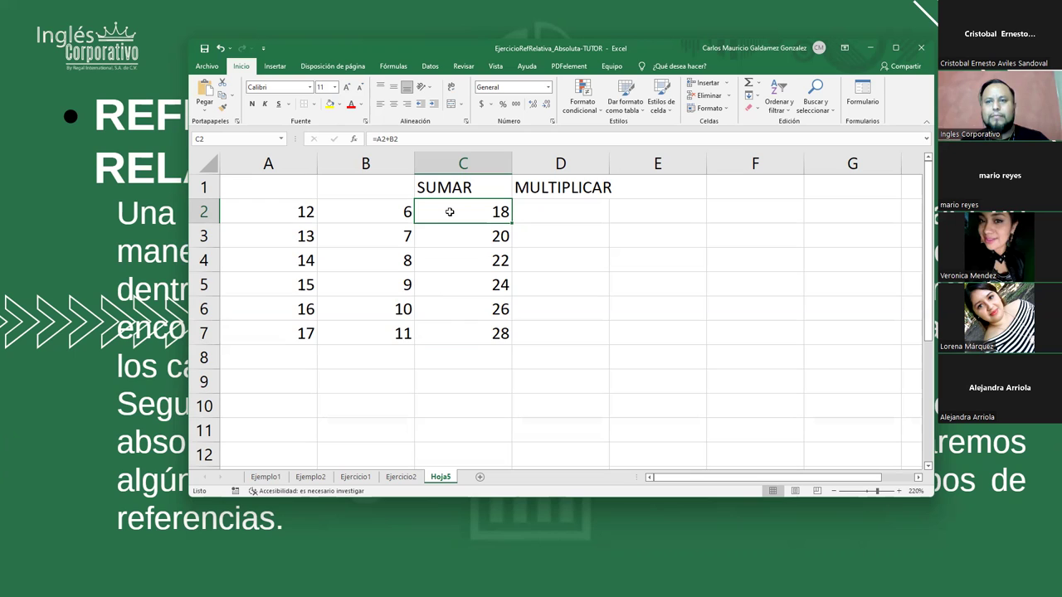
pyautogui.moveTo(512, 223); pyautogui.dragTo(882, 222)
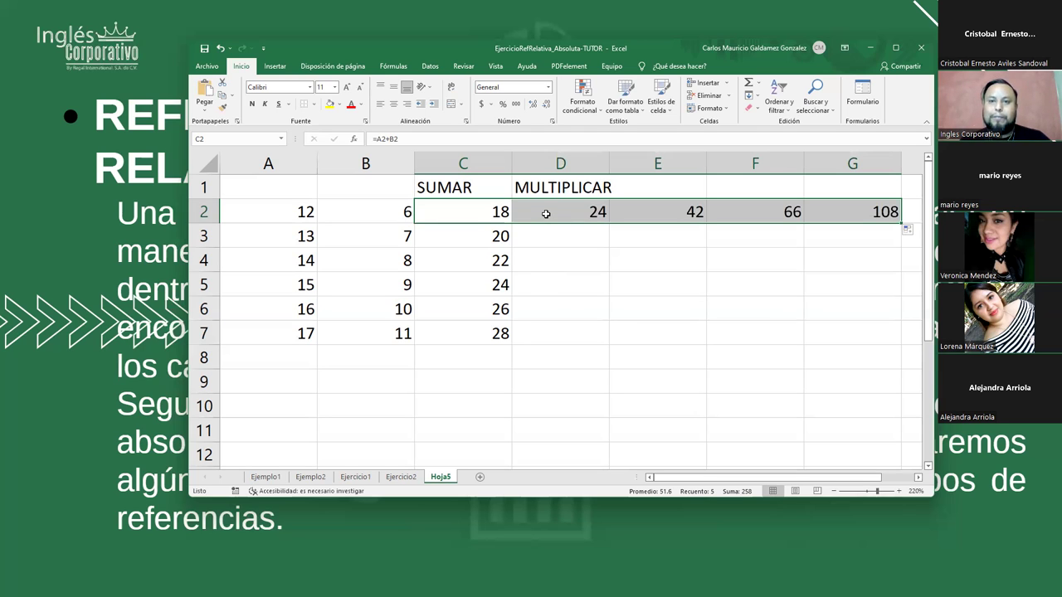
pyautogui.click(465, 216)
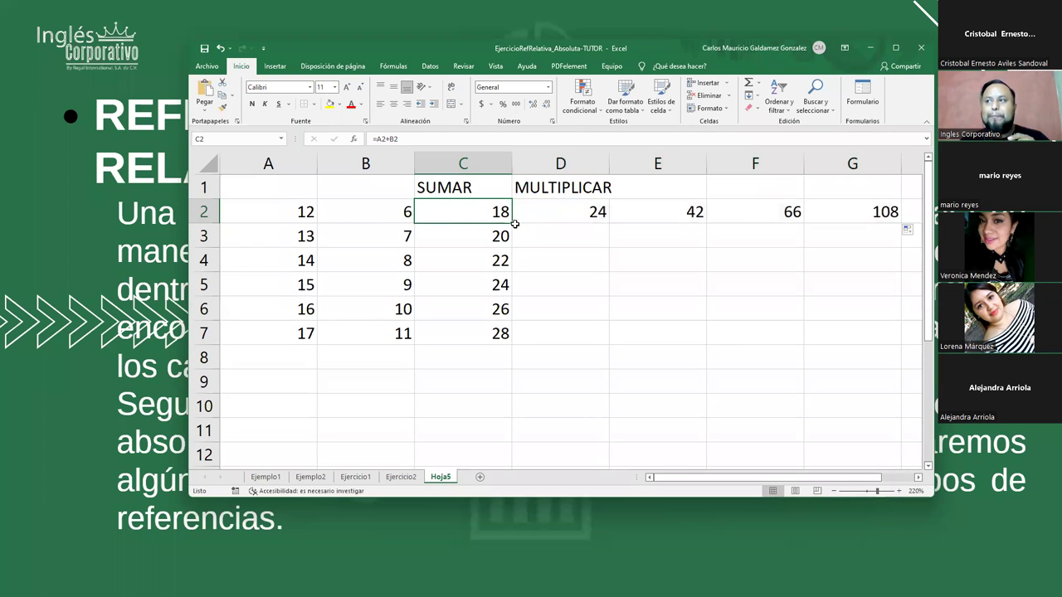
pyautogui.click(476, 239)
pyautogui.click(476, 267)
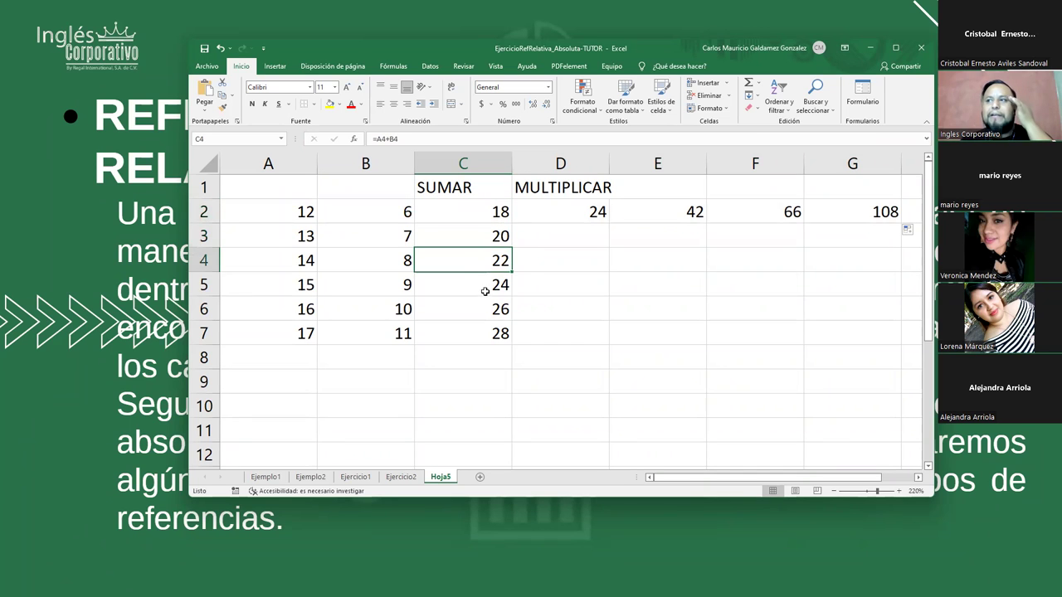
pyautogui.click(485, 291)
pyautogui.click(485, 312)
pyautogui.click(481, 336)
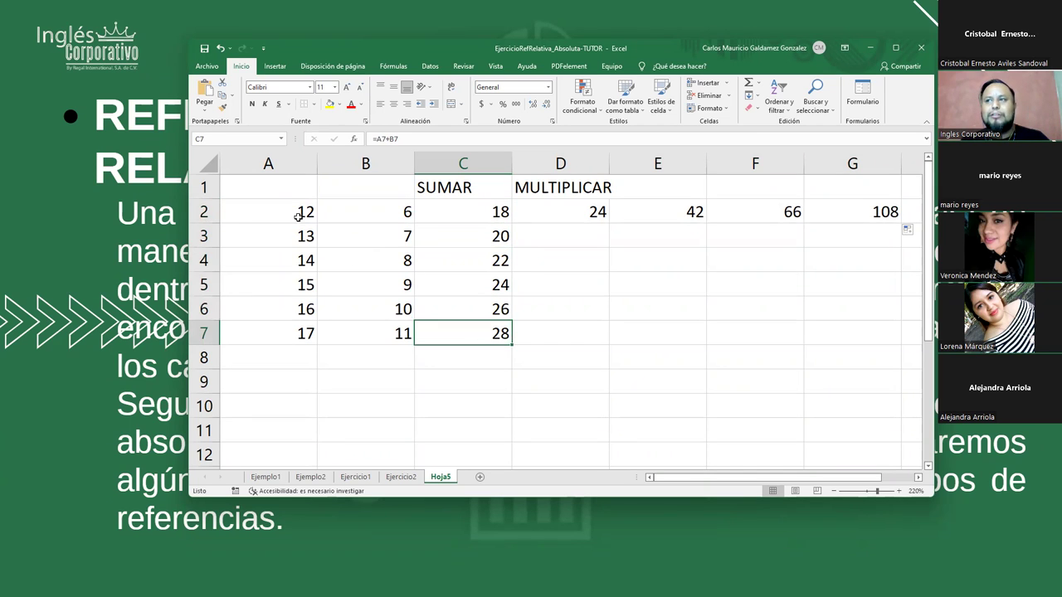
pyautogui.click(433, 212)
pyautogui.doubleClick(434, 212)
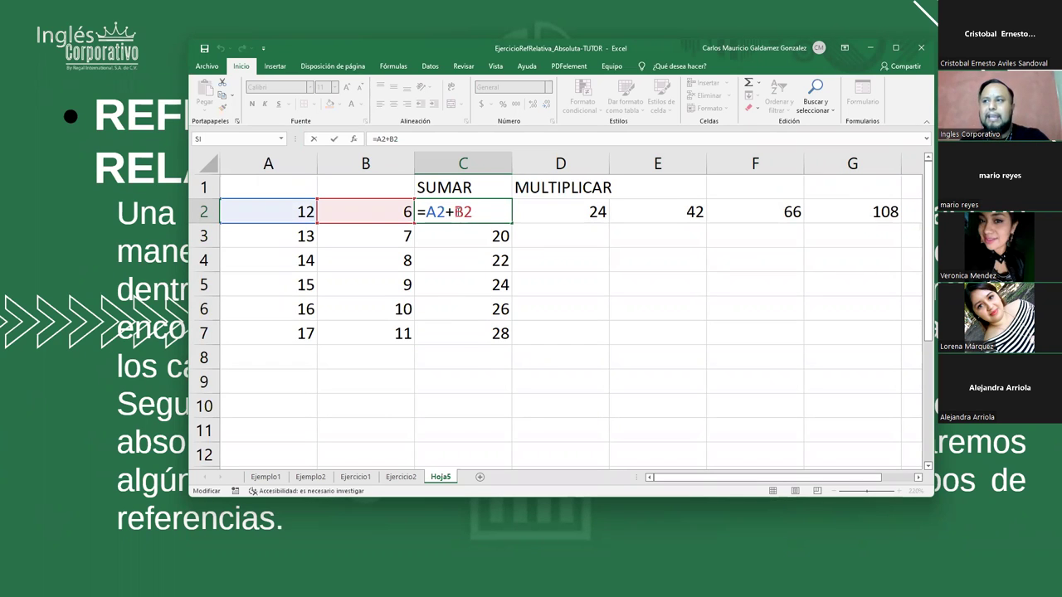
pyautogui.click(467, 227)
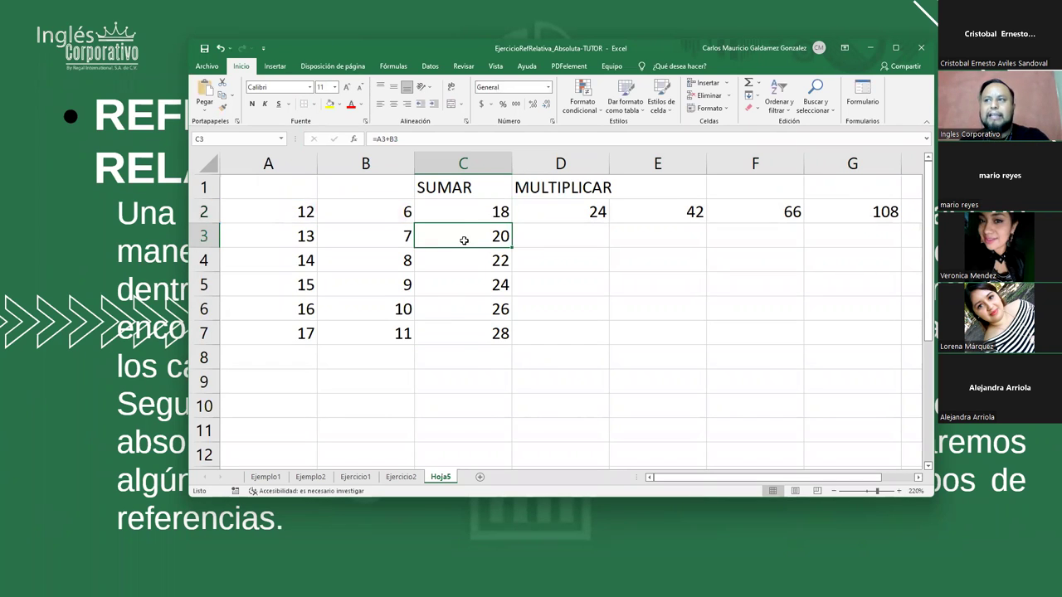
pyautogui.click(454, 262)
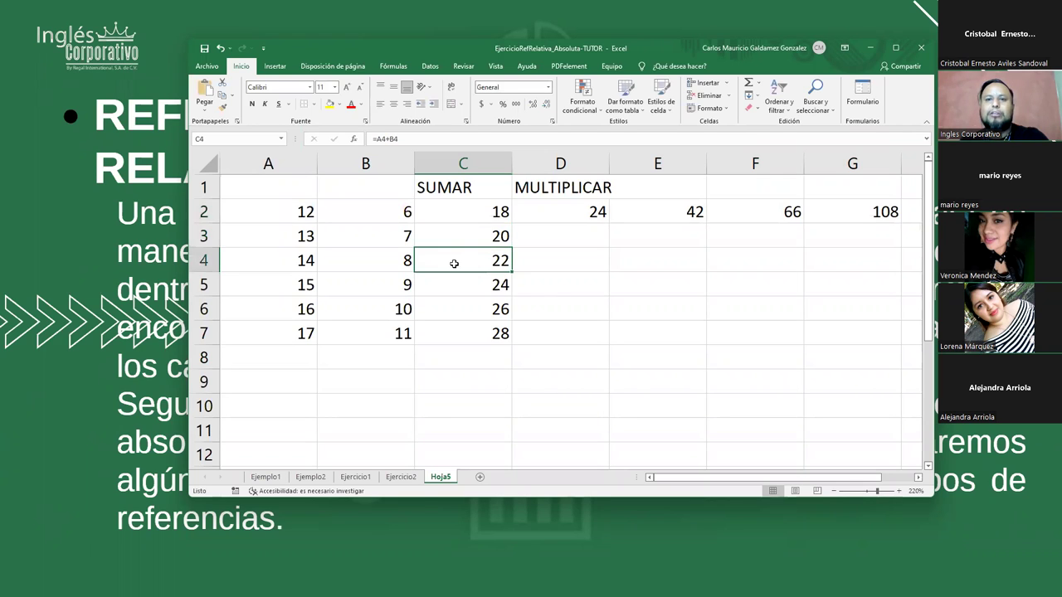
pyautogui.press('Down')
pyautogui.press('Down')
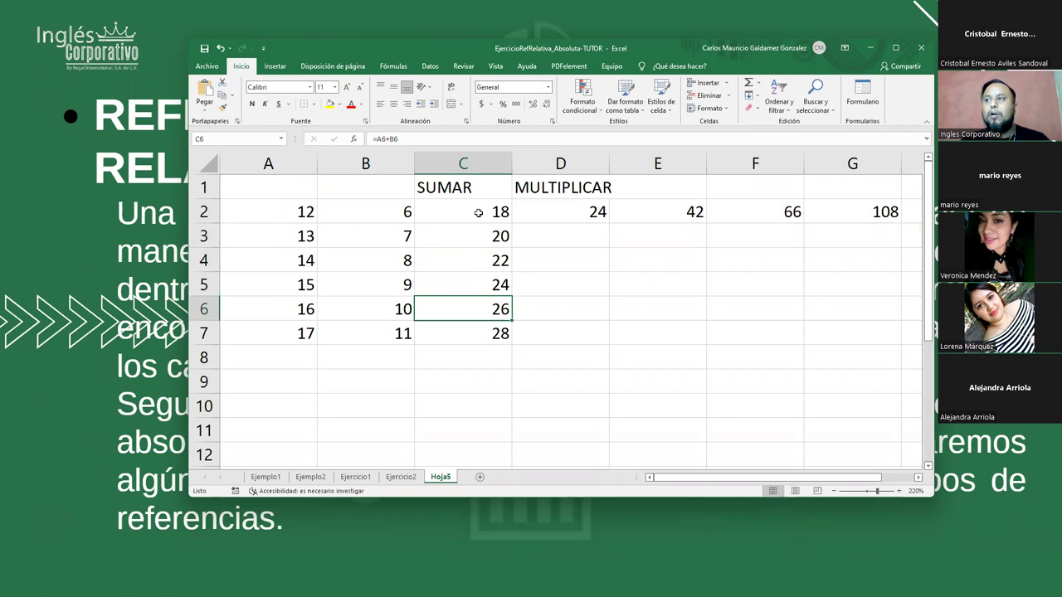
pyautogui.click(478, 212)
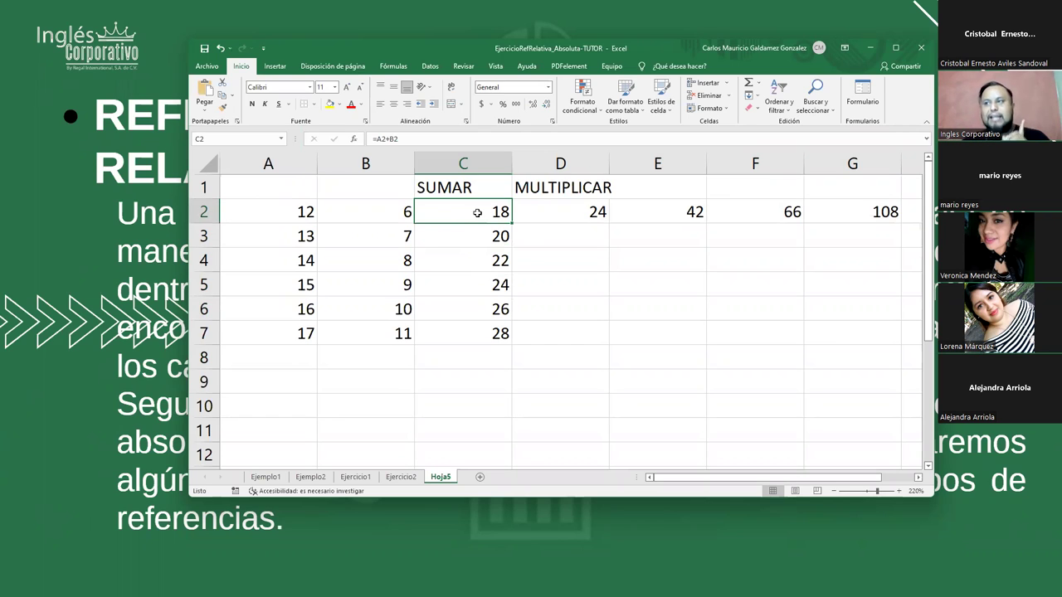
pyautogui.click(550, 211)
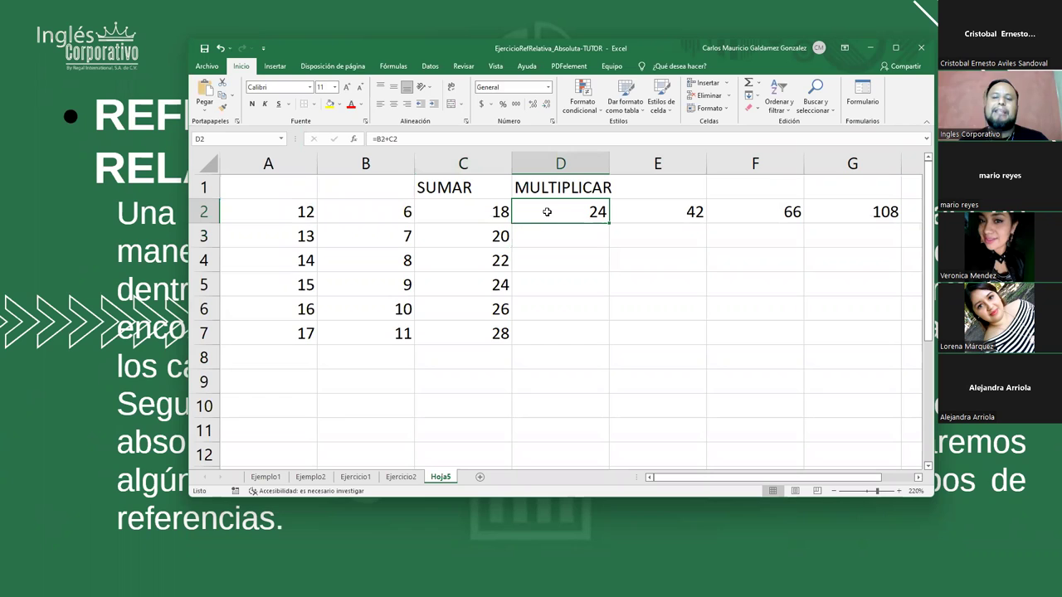
pyautogui.click(473, 211)
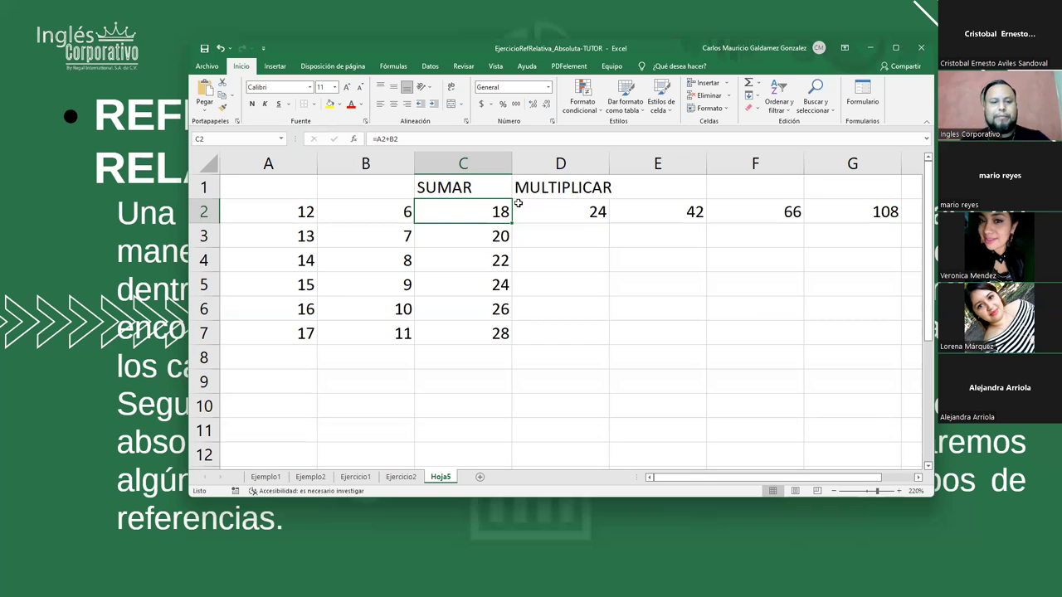
pyautogui.press('F2')
pyautogui.click(522, 207)
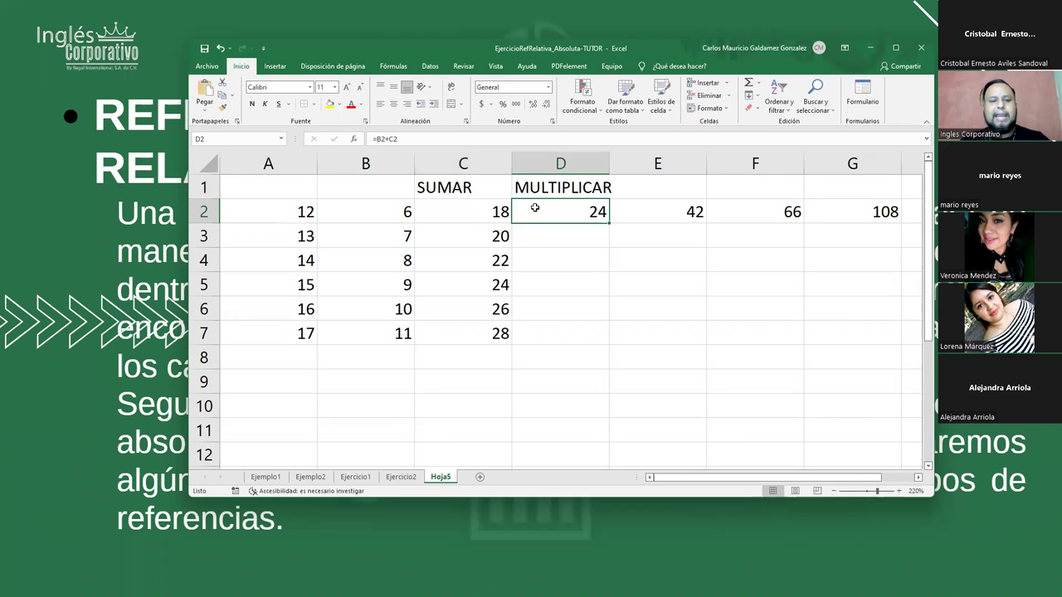
pyautogui.press('F2')
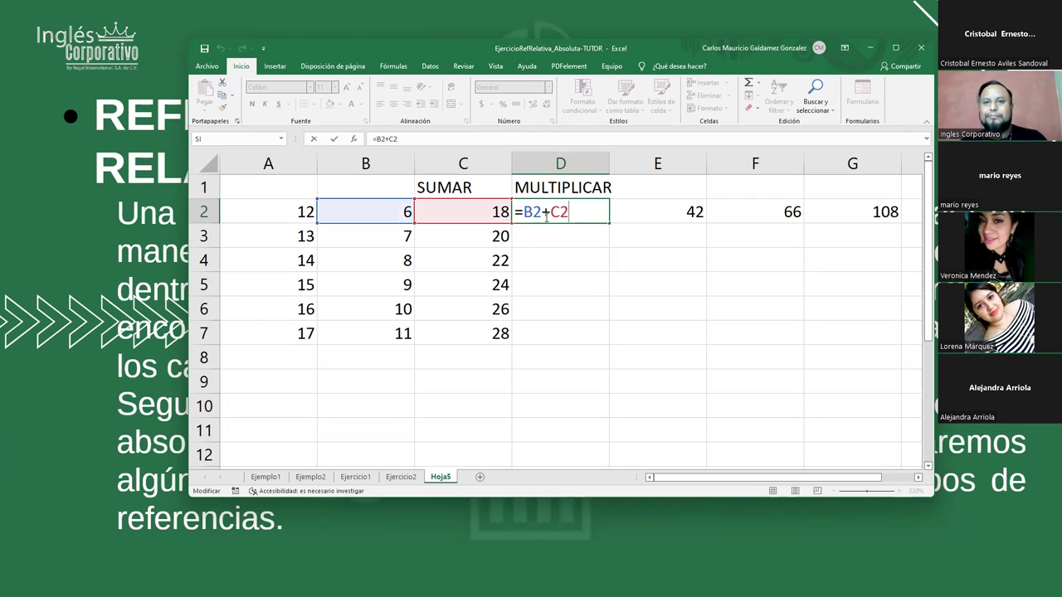
pyautogui.click(640, 211)
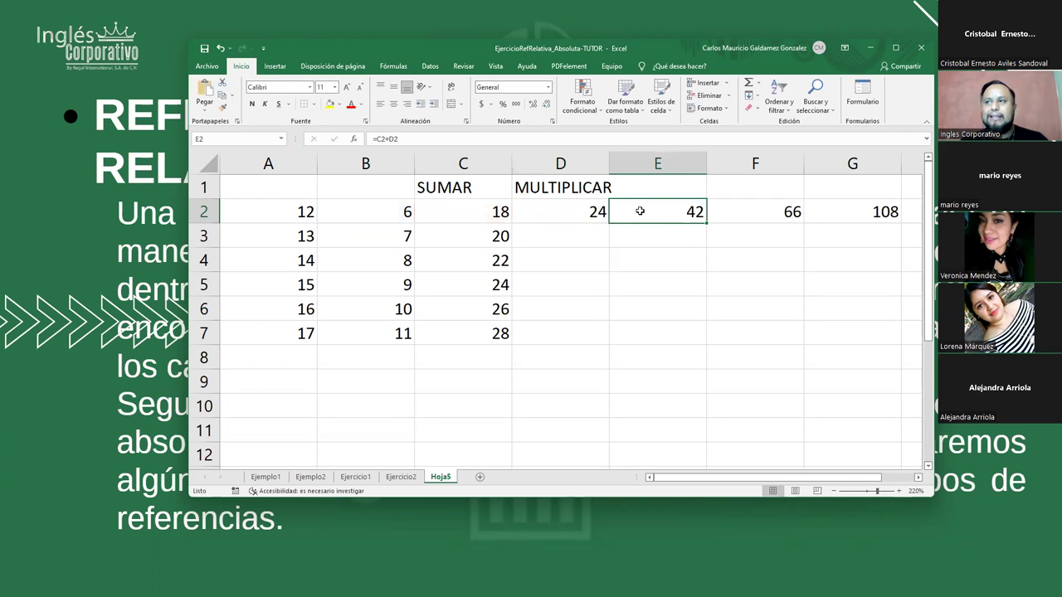
pyautogui.doubleClick(640, 211)
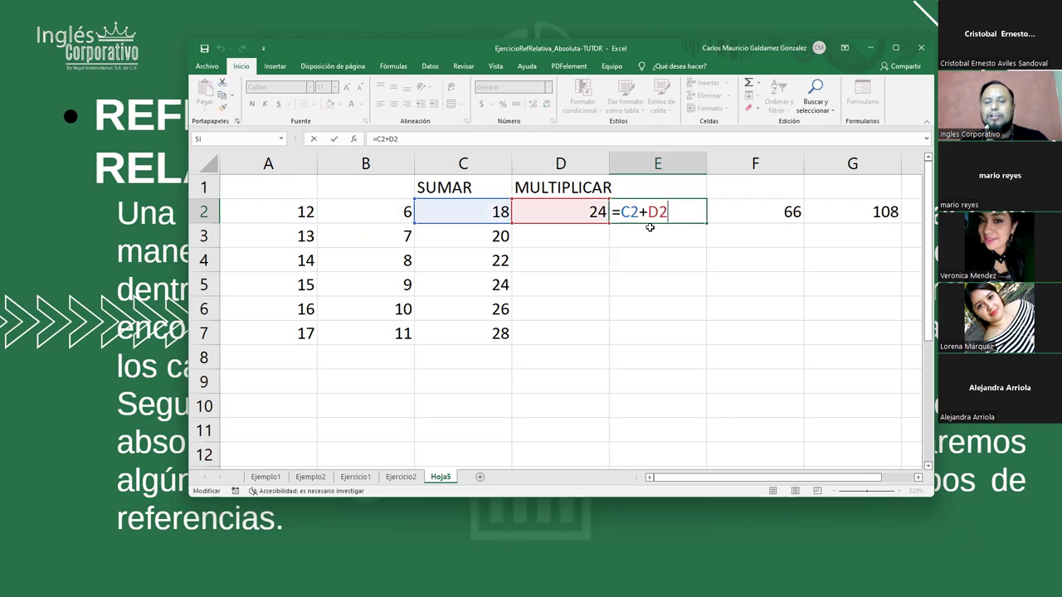
pyautogui.click(720, 213)
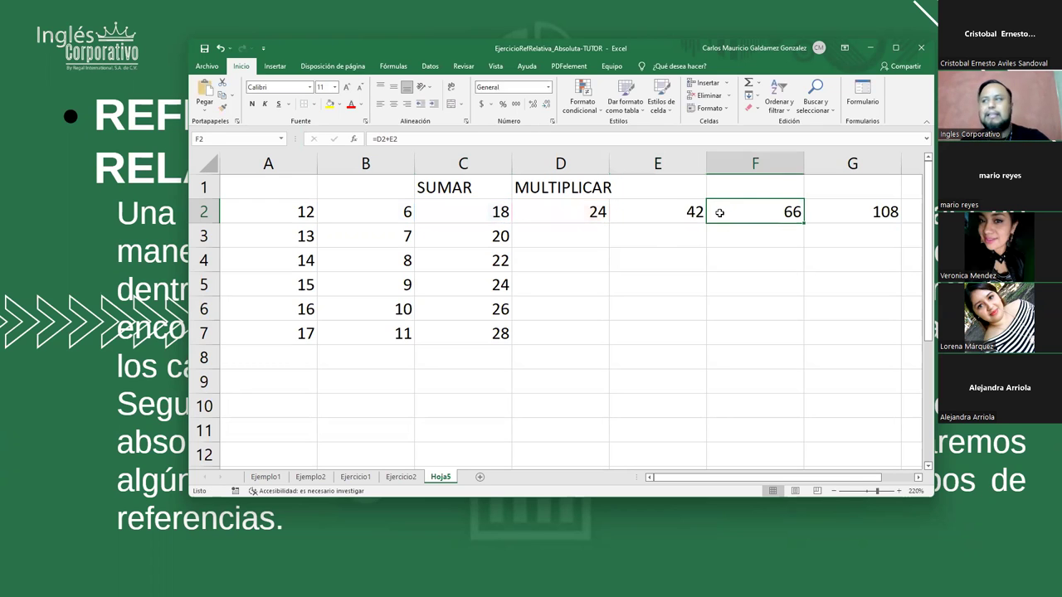
pyautogui.doubleClick(719, 214)
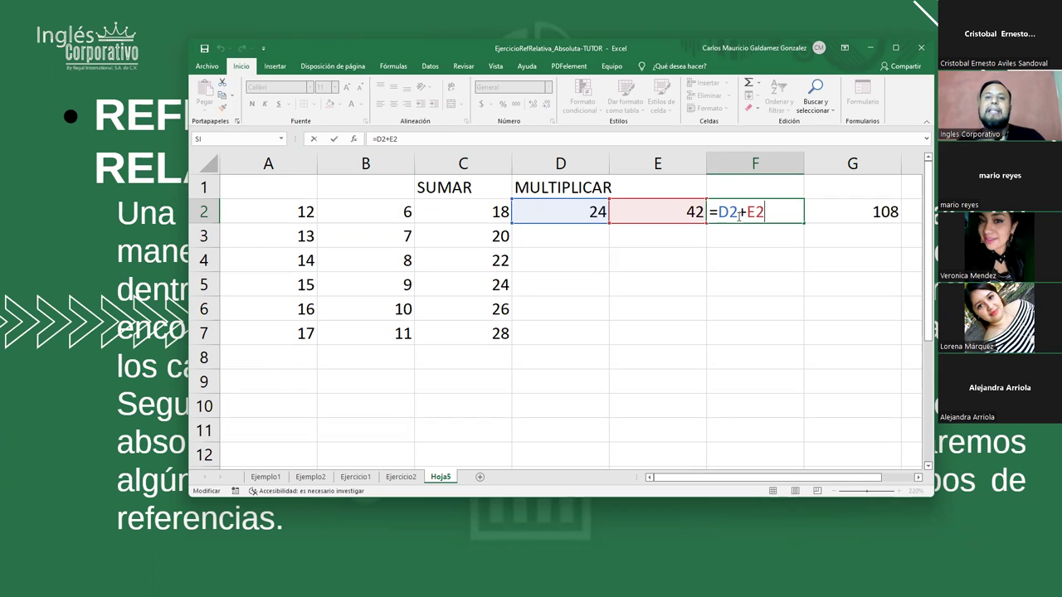
pyautogui.moveTo(470, 214); pyautogui.dragTo(457, 329)
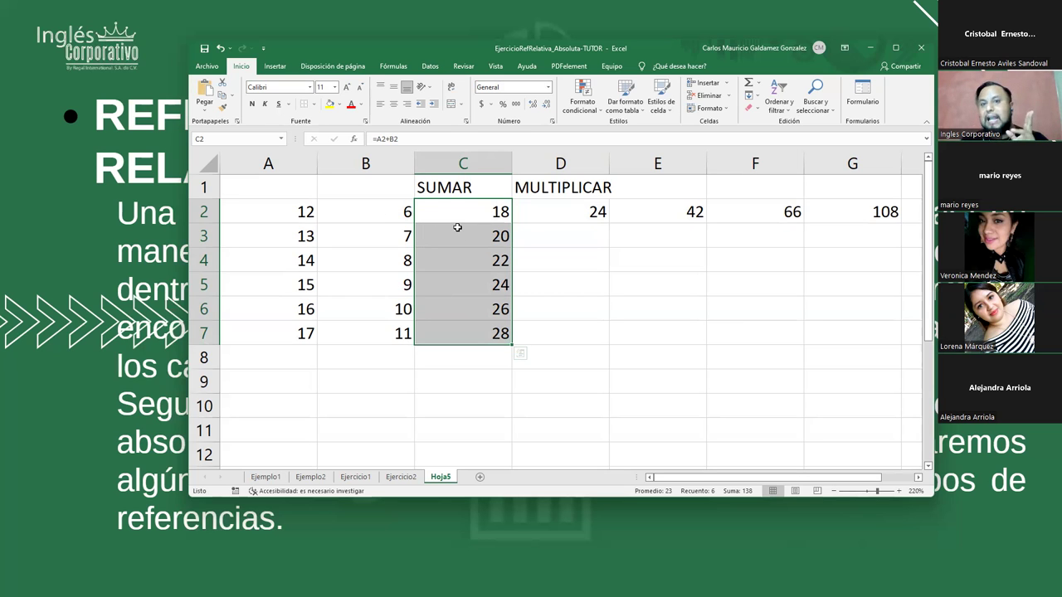
# - Review the row 2 results D2:G2 and the formulas in C2 and D2
pyautogui.moveTo(553, 209); pyautogui.dragTo(836, 209)
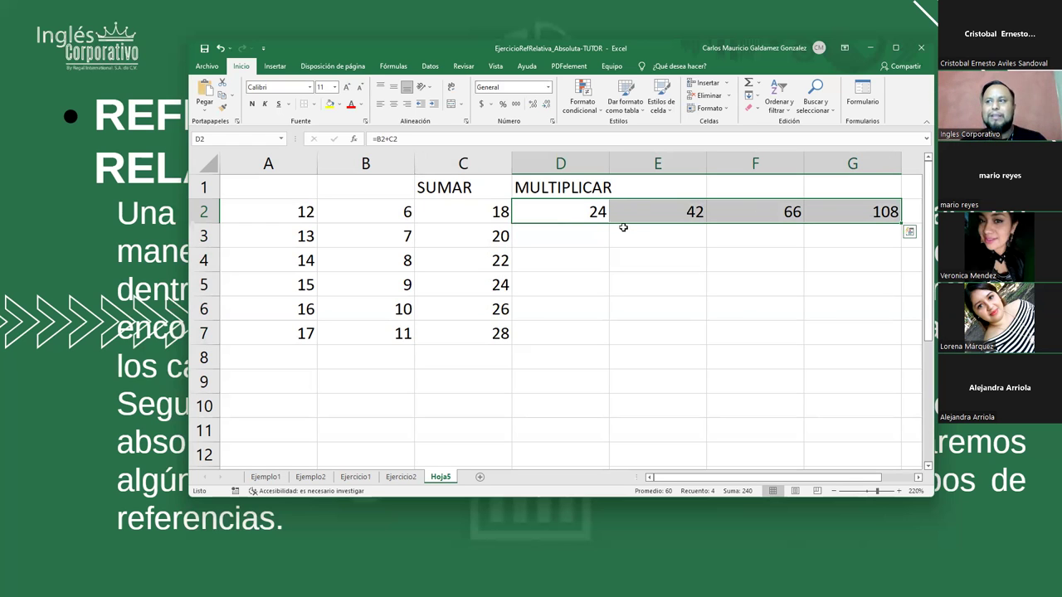
pyautogui.click(453, 211)
pyautogui.press('F2')
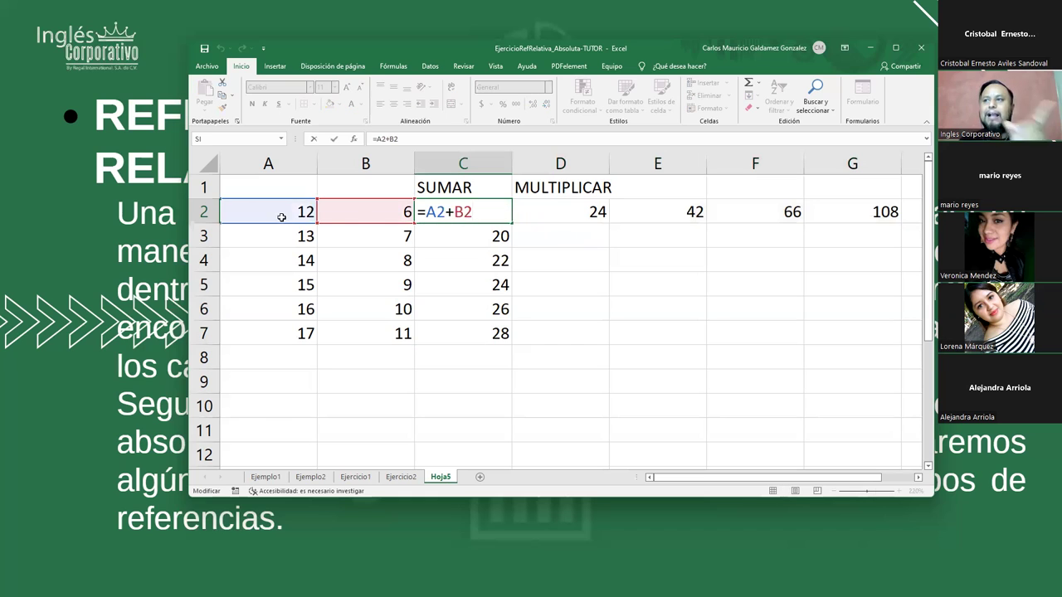
pyautogui.press('Escape')
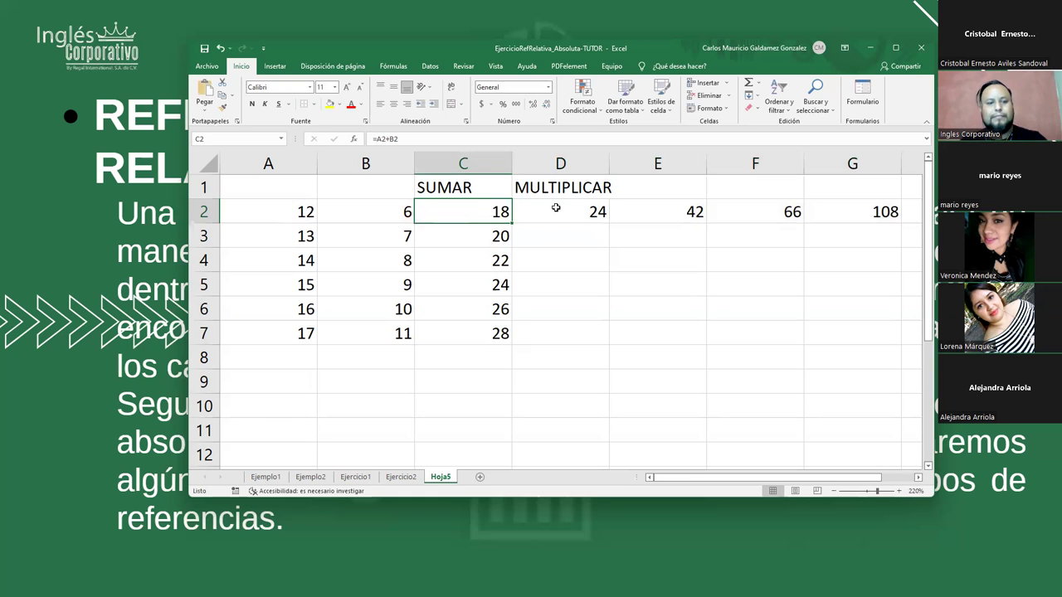
pyautogui.click(556, 209)
pyautogui.press('F2')
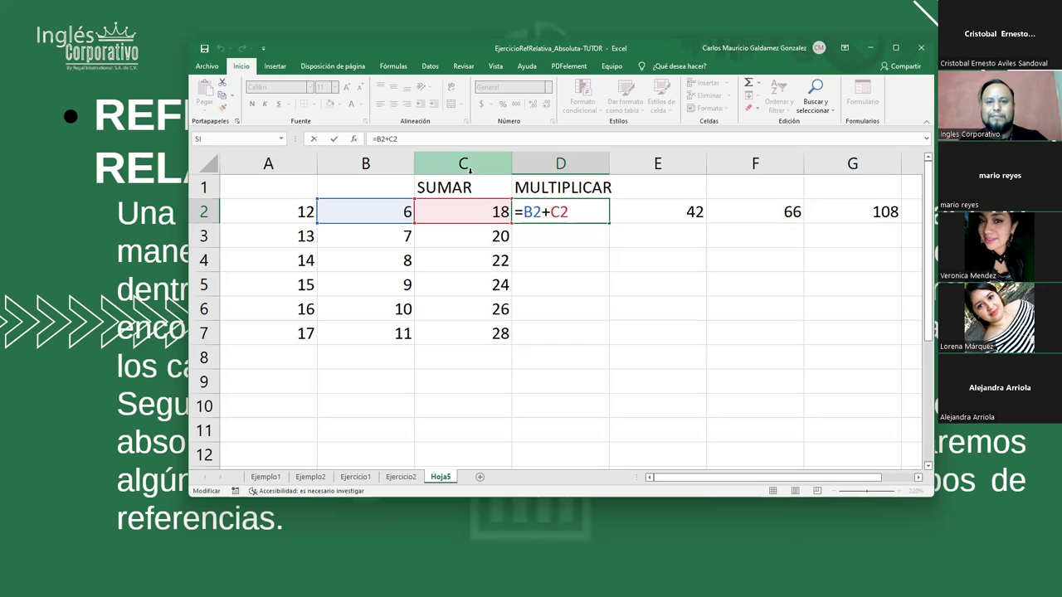
pyautogui.hotkey('ctrl', 'Return')
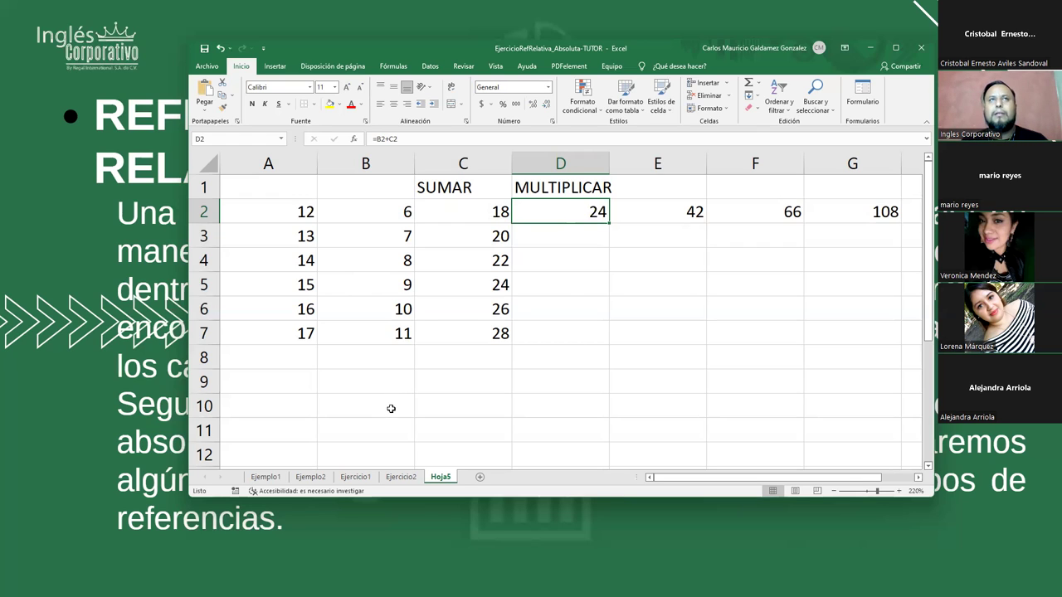
# - Look at the inputs A2:B2, then open C2's =A2+B2 for editing
pyautogui.moveTo(297, 219); pyautogui.dragTo(323, 226)
pyautogui.click(283, 218)
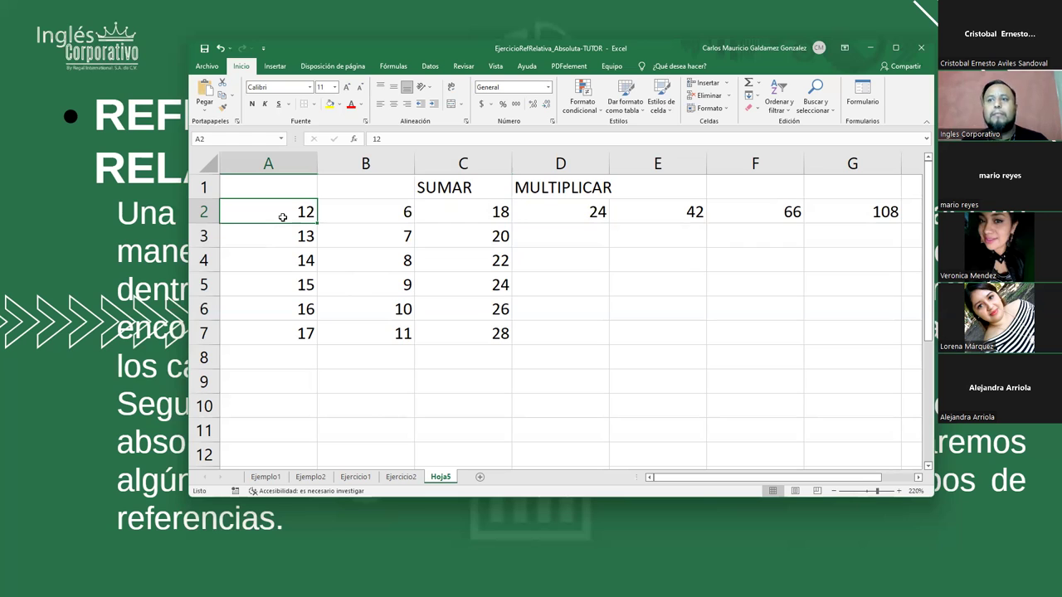
pyautogui.click(466, 219)
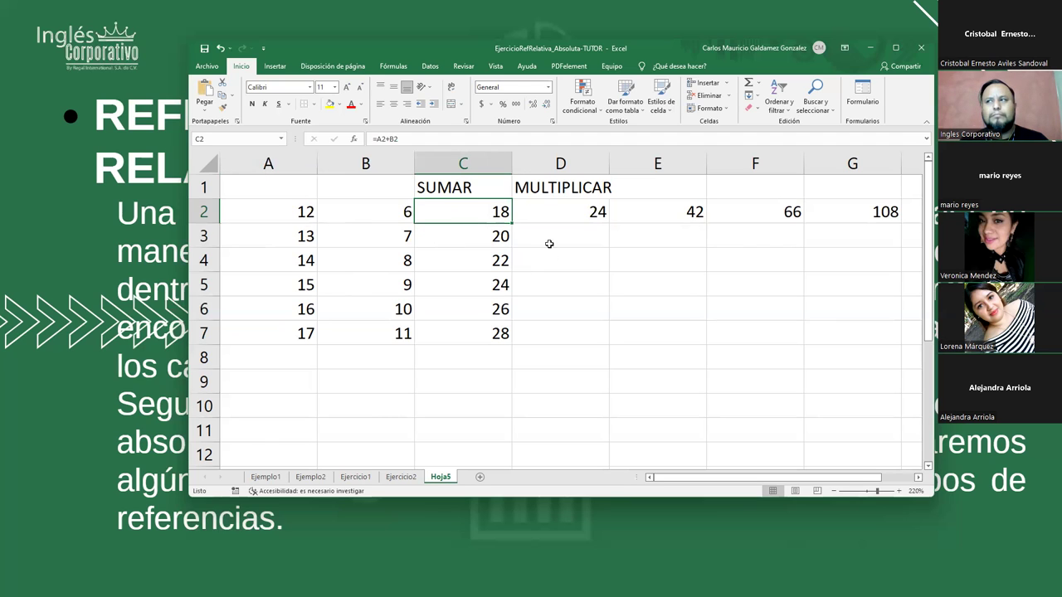
pyautogui.doubleClick(455, 217)
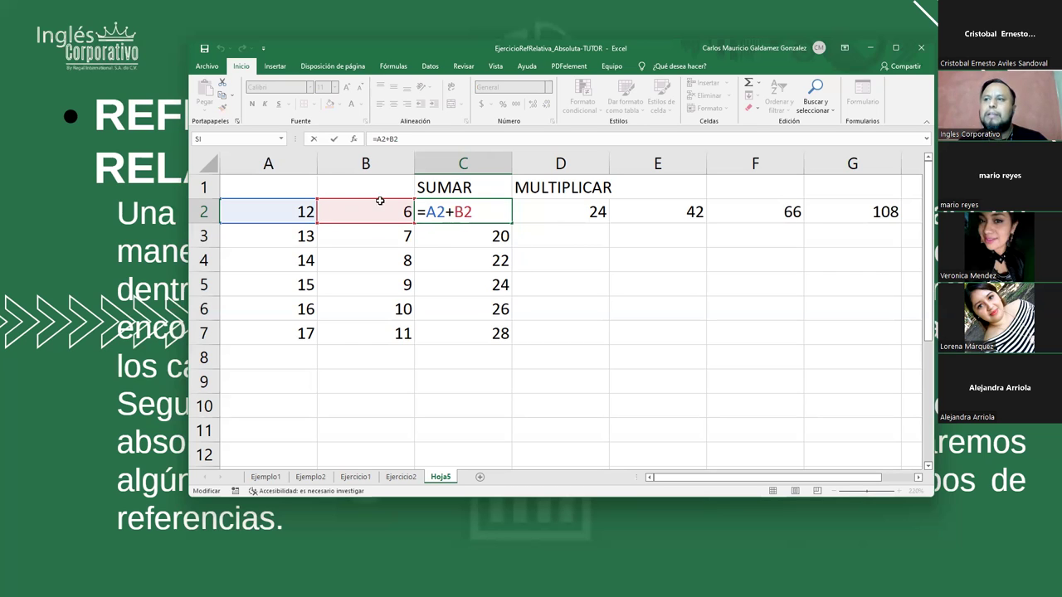
# - Replace B2 with 5 so C2's formula becomes =A2+5
pyautogui.doubleClick(487, 214)
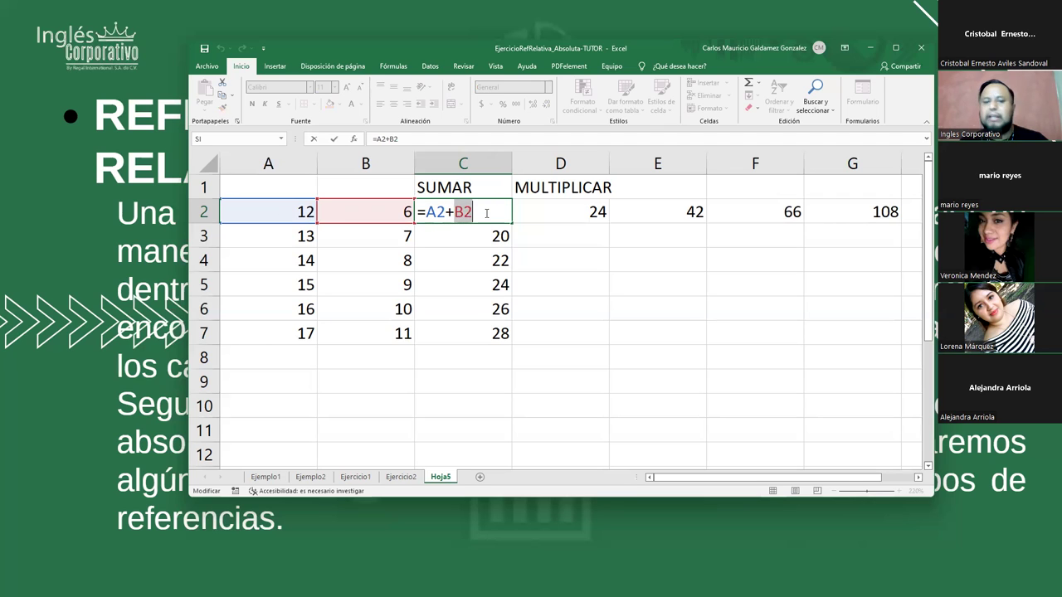
pyautogui.write('5')
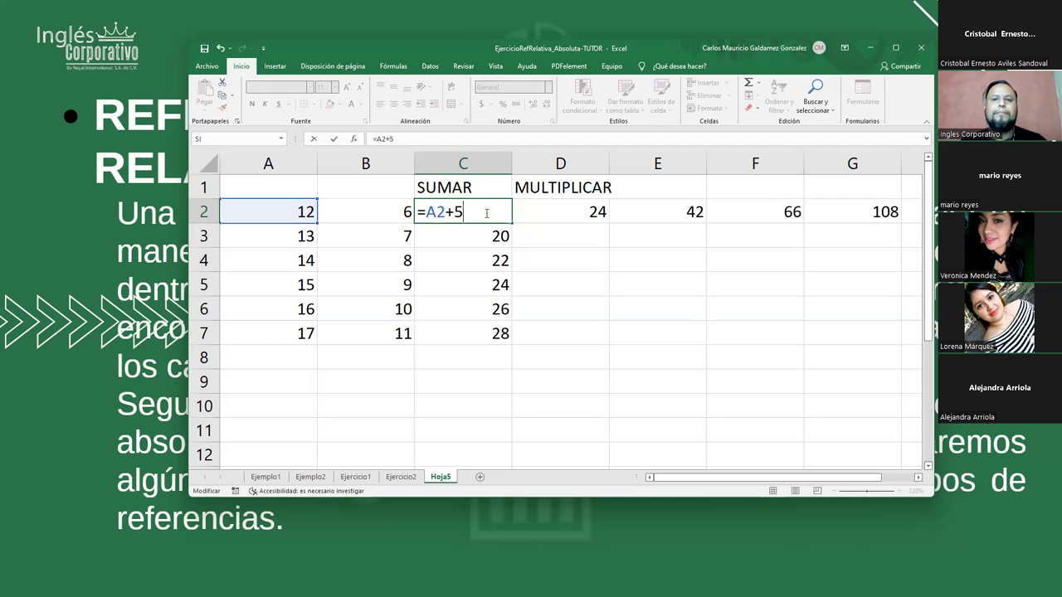
pyautogui.press('Return')
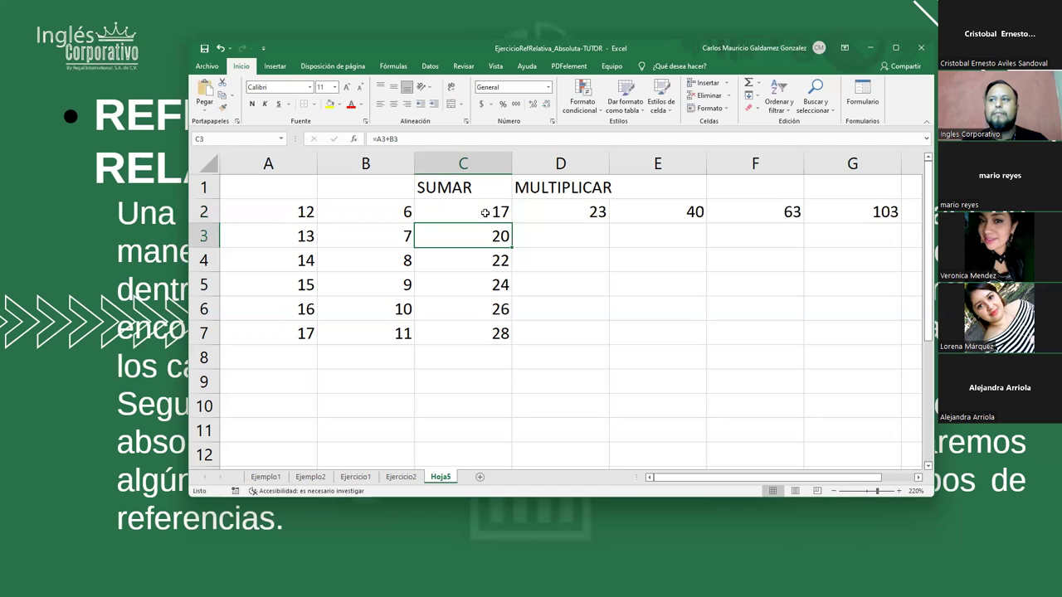
# - Fill =A2+5 down C2:C7 and check the copied formulas in C4 through C7
pyautogui.click(485, 212)
pyautogui.moveTo(511, 224); pyautogui.dragTo(504, 340)
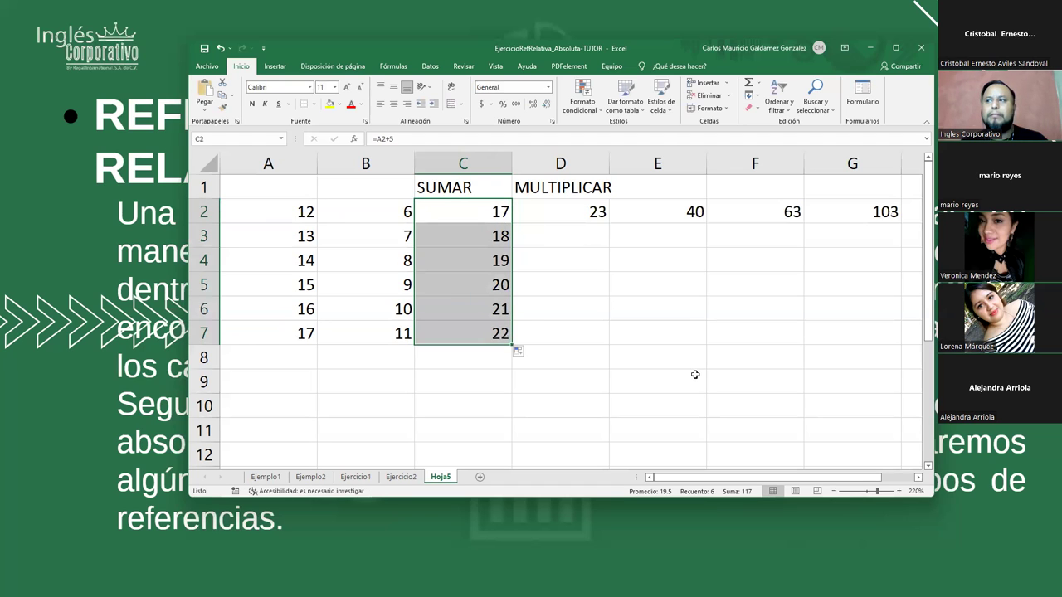
pyautogui.click(469, 210)
pyautogui.click(479, 262)
pyautogui.click(480, 284)
pyautogui.click(481, 306)
pyautogui.click(483, 332)
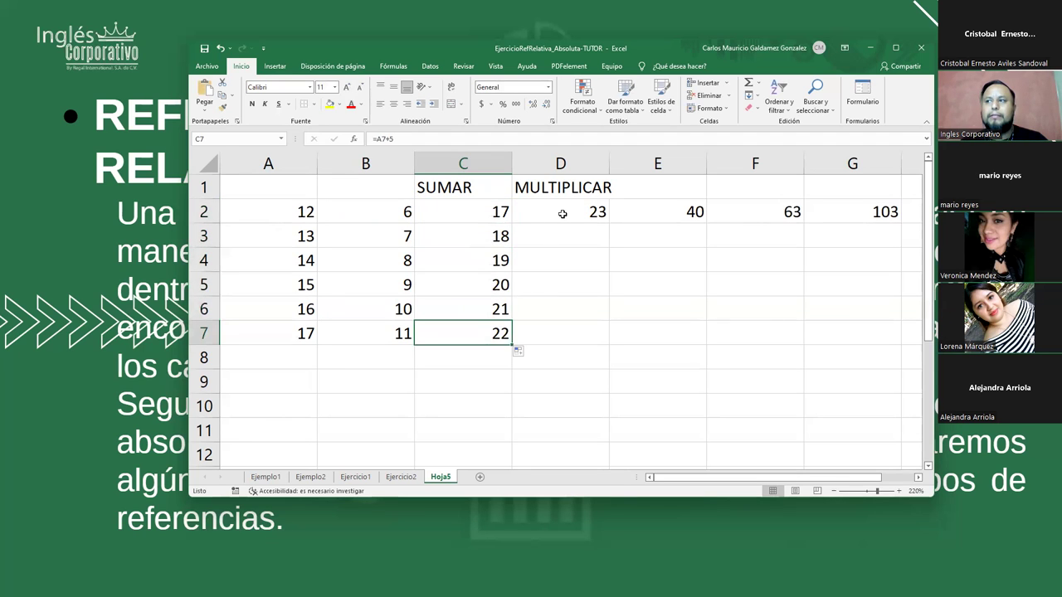
pyautogui.click(481, 210)
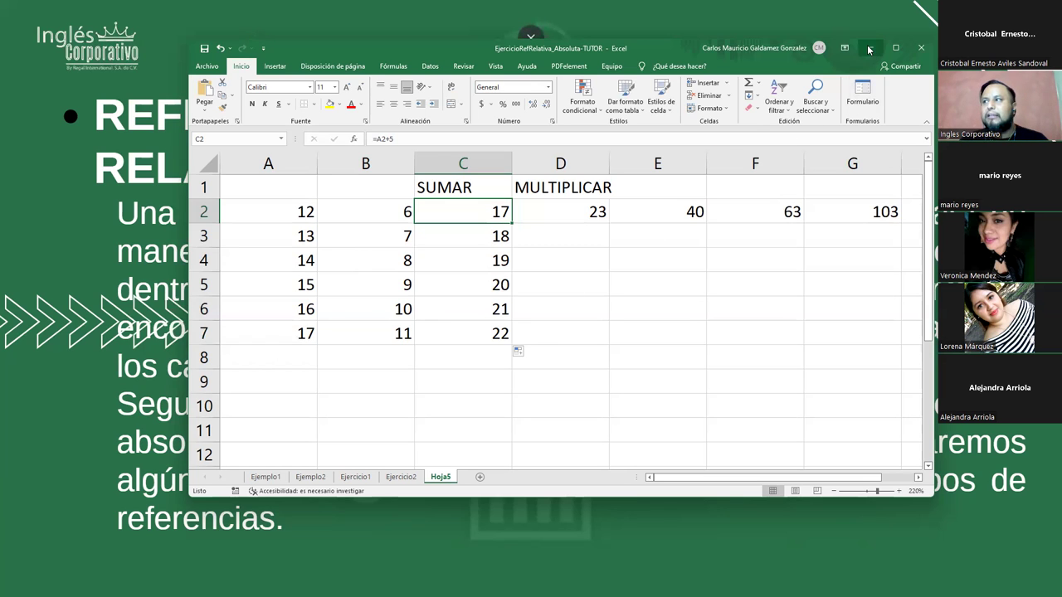
# - Refill the =A2+5 formula down to C7, then minimize Excel to show the slide
pyautogui.click(647, 365)
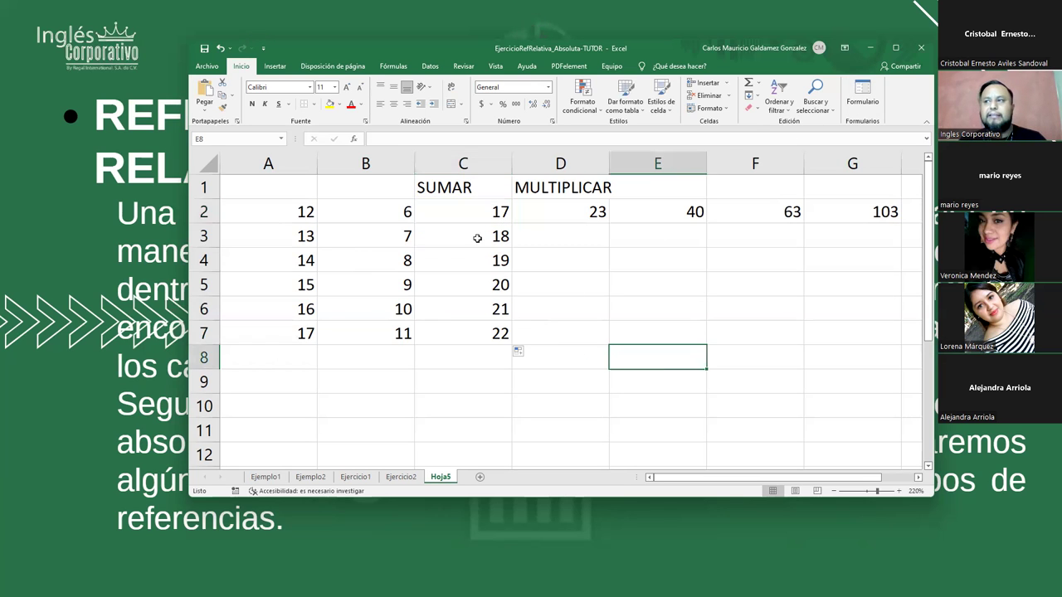
pyautogui.click(458, 218)
pyautogui.moveTo(512, 223); pyautogui.dragTo(497, 348)
pyautogui.click(452, 209)
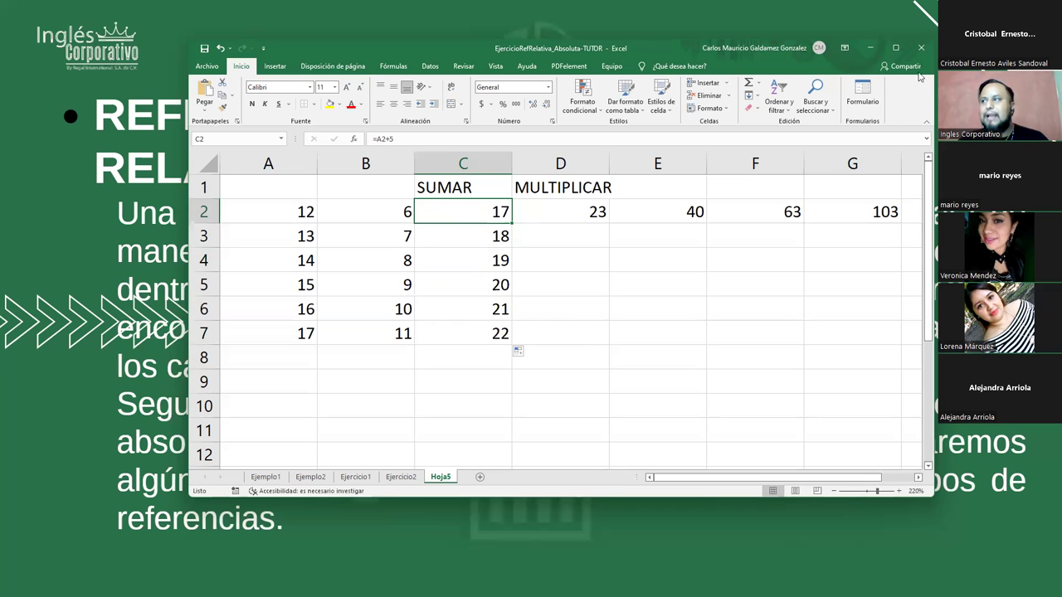
pyautogui.click(868, 50)
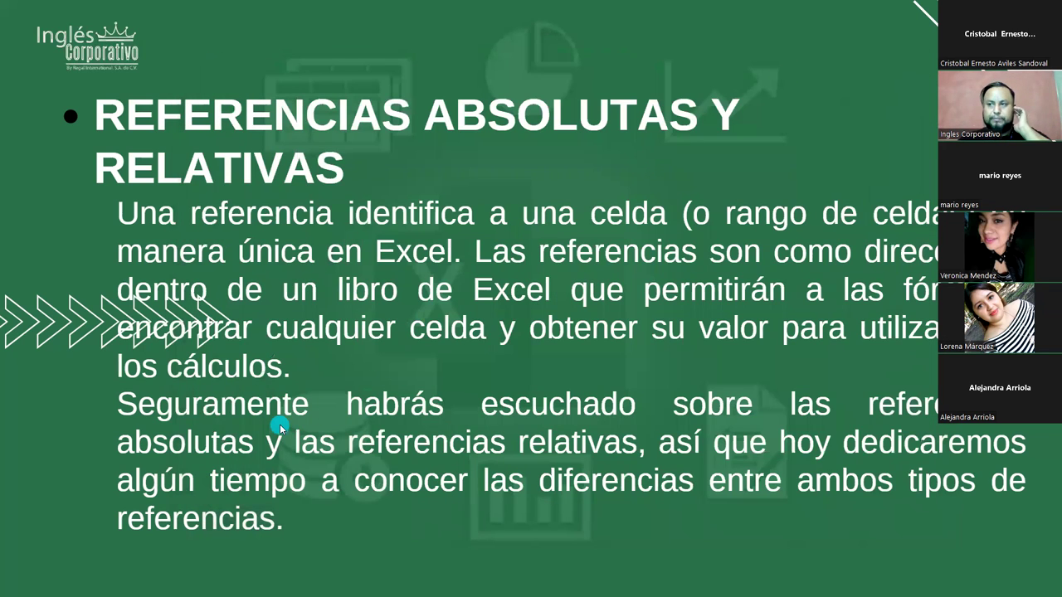
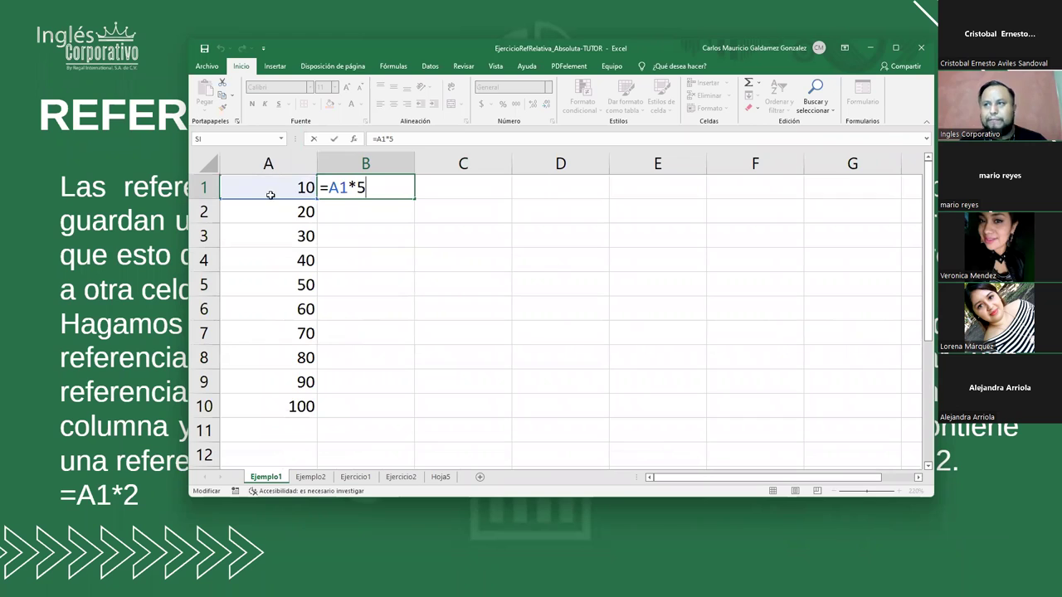
pyautogui.hotkey('shift', 'End')
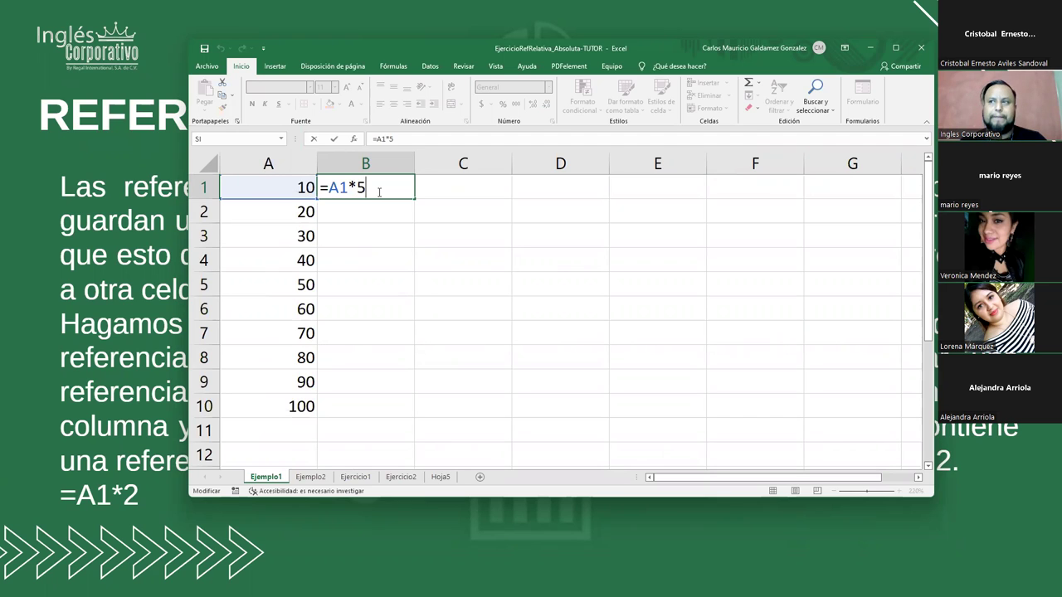
pyautogui.click(286, 181)
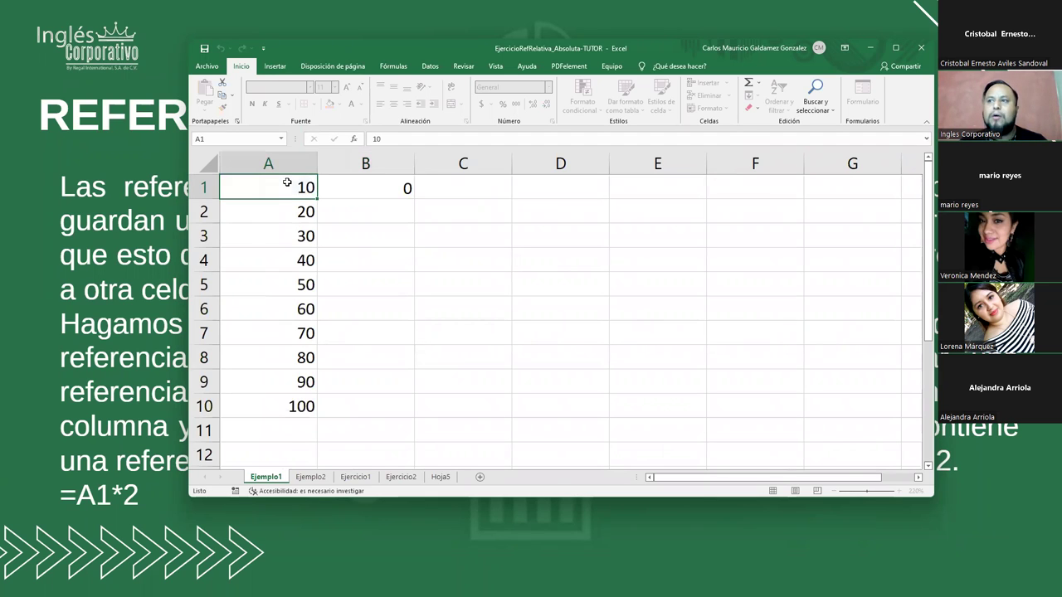
pyautogui.click(351, 192)
pyautogui.press('F2')
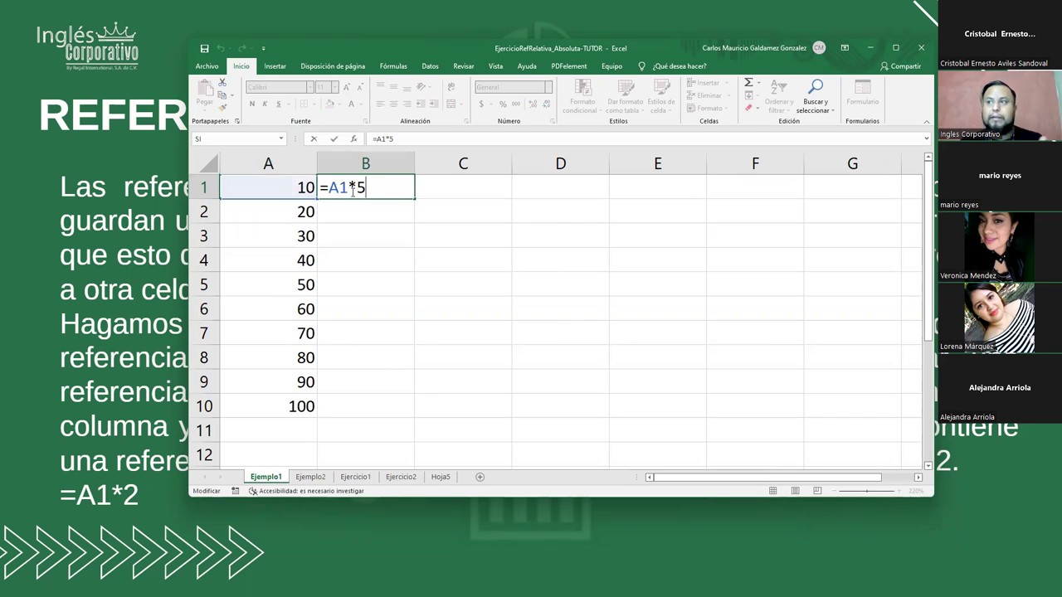
pyautogui.moveTo(361, 188); pyautogui.dragTo(370, 193)
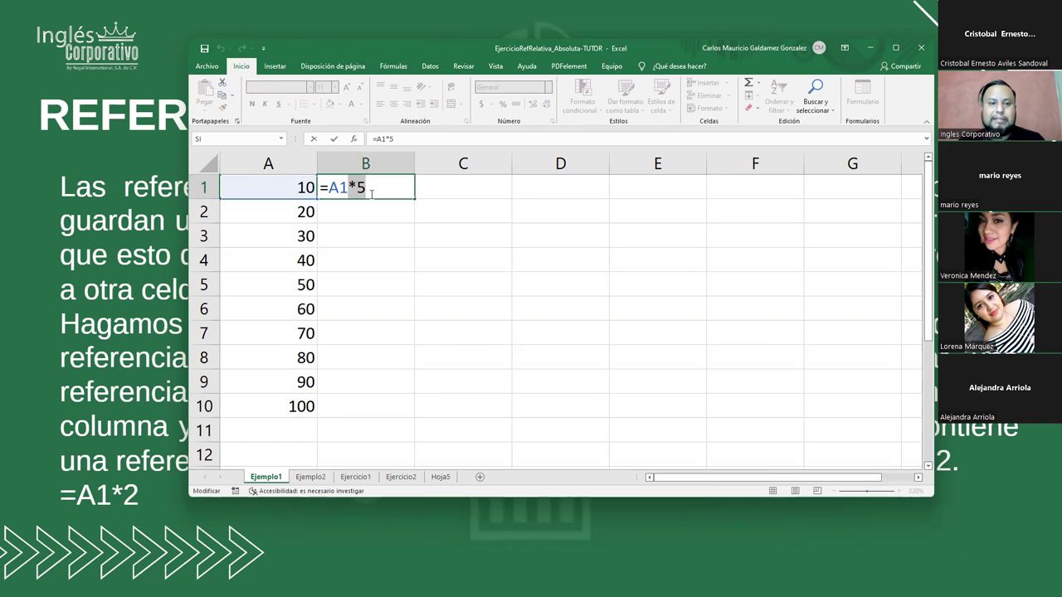
pyautogui.click(374, 188)
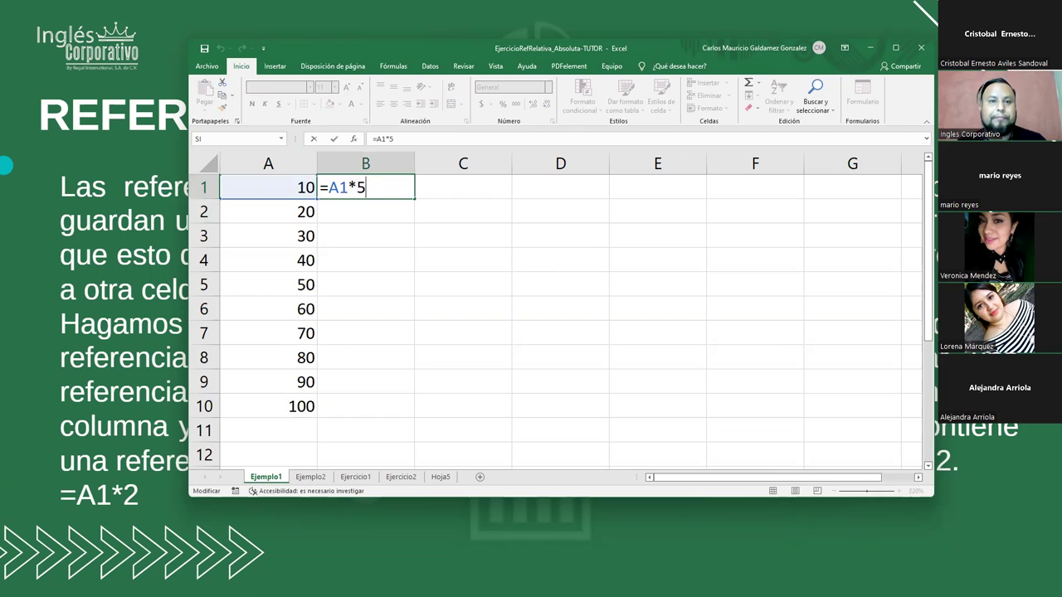
pyautogui.click(6, 165)
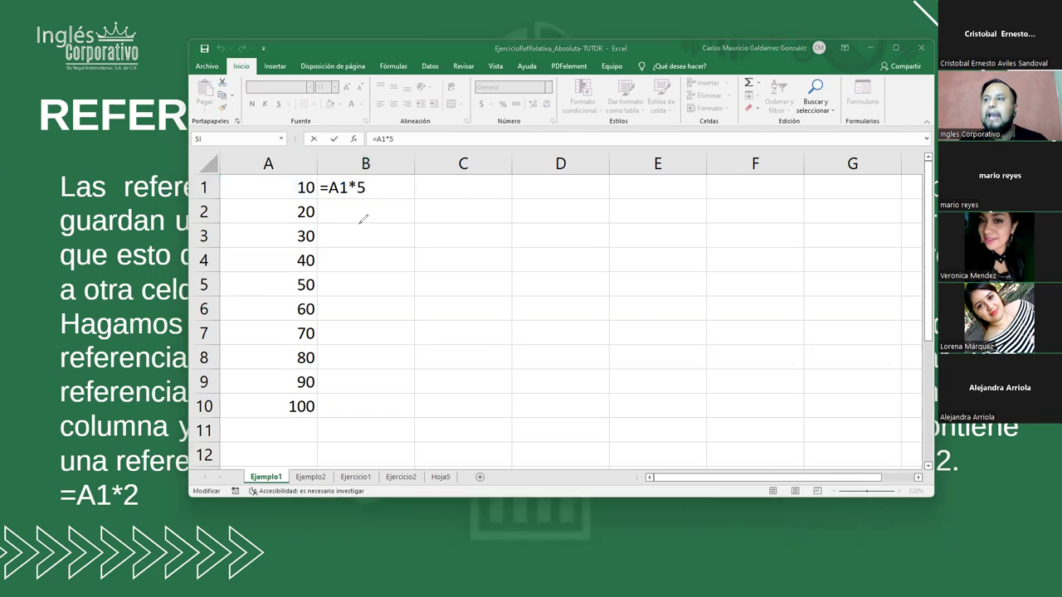
# - Annotate A1's value 10 and the values 20 and 30, with an arrow from B1 to A1
pyautogui.moveTo(313, 175)
pyautogui.mouseDown()
pyautogui.moveTo(277, 187)
pyautogui.moveTo(321, 166)
pyautogui.moveTo(290, 168)
pyautogui.mouseUp()
pyautogui.moveTo(301, 206)
pyautogui.mouseDown()
pyautogui.moveTo(292, 232)
pyautogui.moveTo(355, 204)
pyautogui.moveTo(364, 216)
pyautogui.mouseUp()
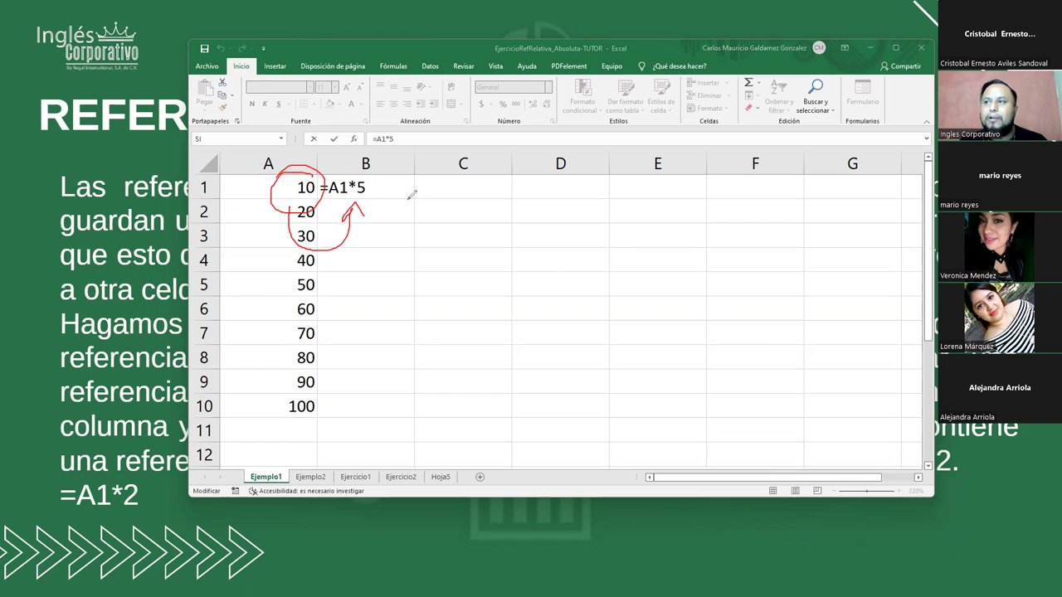
pyautogui.moveTo(427, 185)
pyautogui.mouseDown()
pyautogui.moveTo(365, 165)
pyautogui.moveTo(323, 187)
pyautogui.moveTo(393, 197)
pyautogui.moveTo(413, 171)
pyautogui.mouseUp()
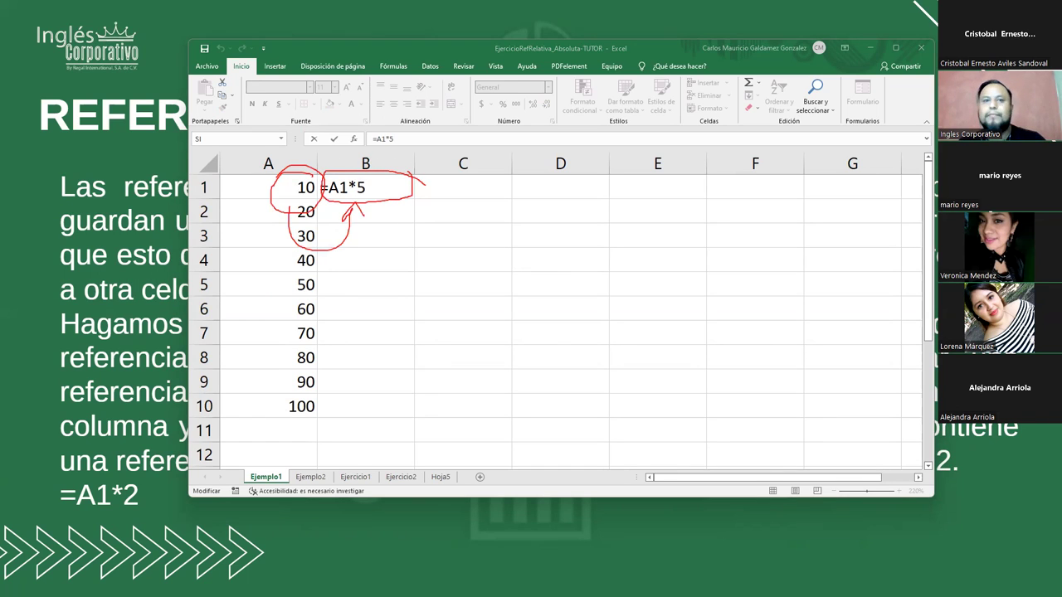
# - Review and recommit B1's formula =A1*5 so it displays 50
pyautogui.doubleClick(387, 187)
pyautogui.press('Return')
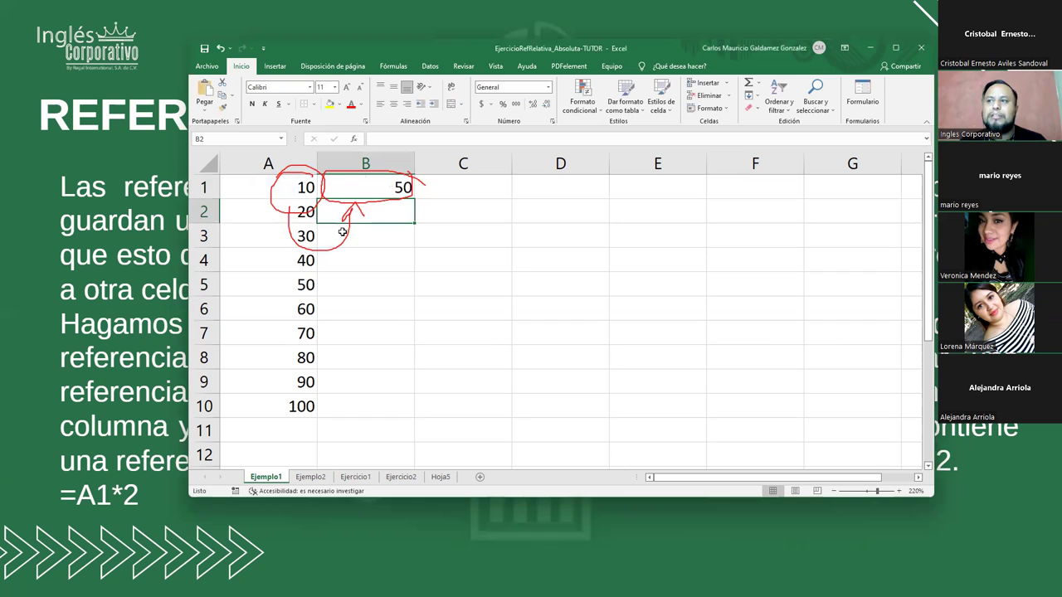
pyautogui.click(384, 182)
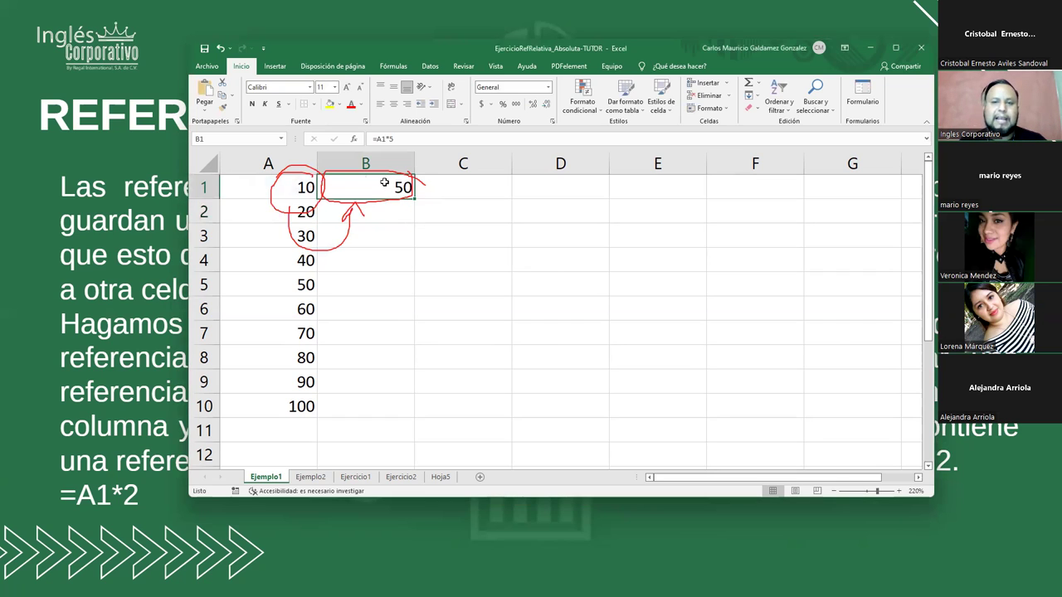
pyautogui.doubleClick(385, 181)
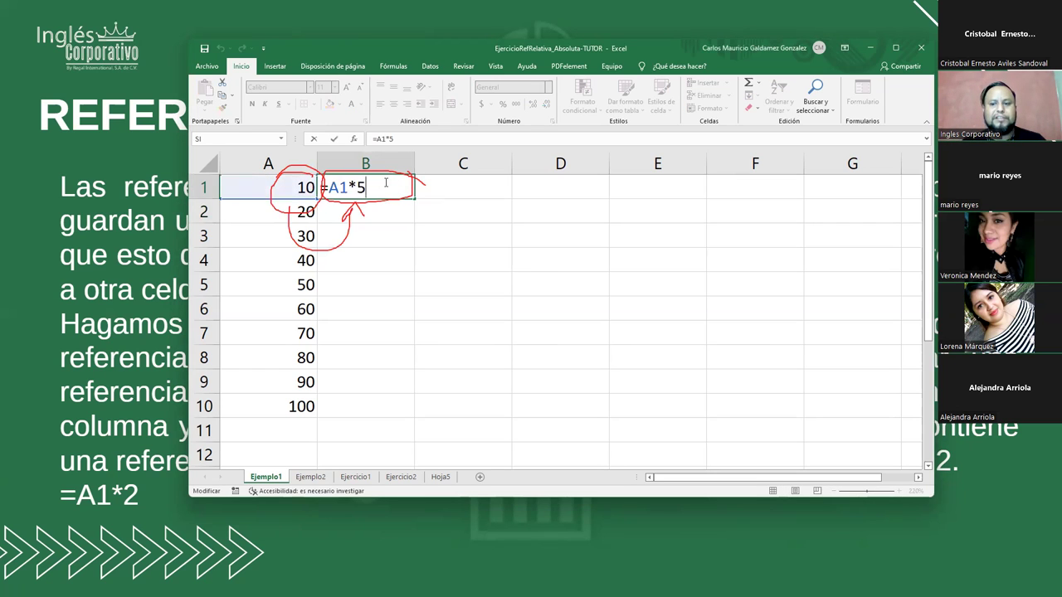
pyautogui.press('Return')
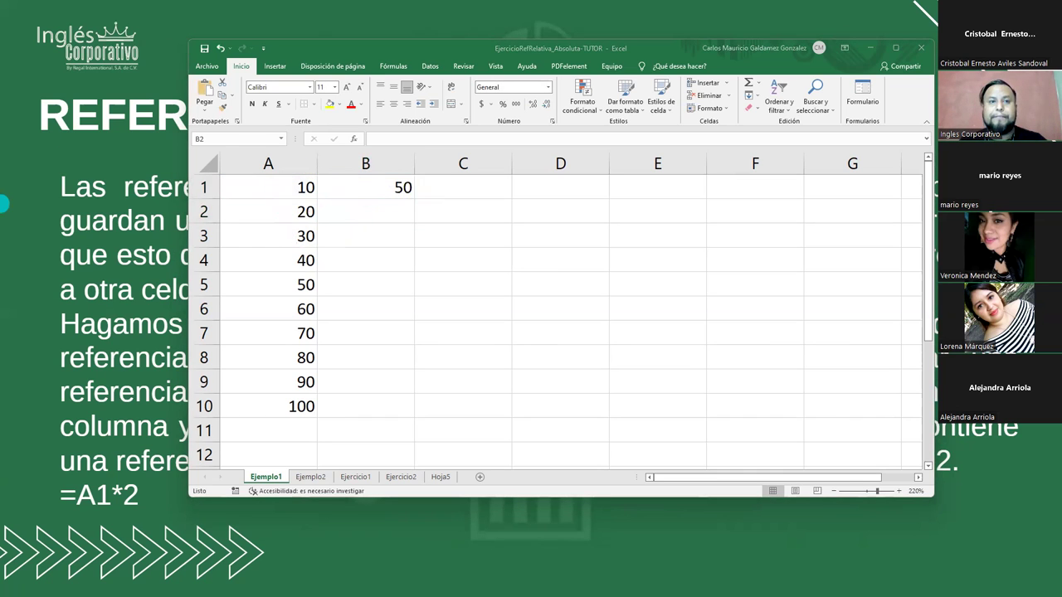
# - Enter =A2*5 in B2 by pointing at A2, giving 100
pyautogui.click(394, 218)
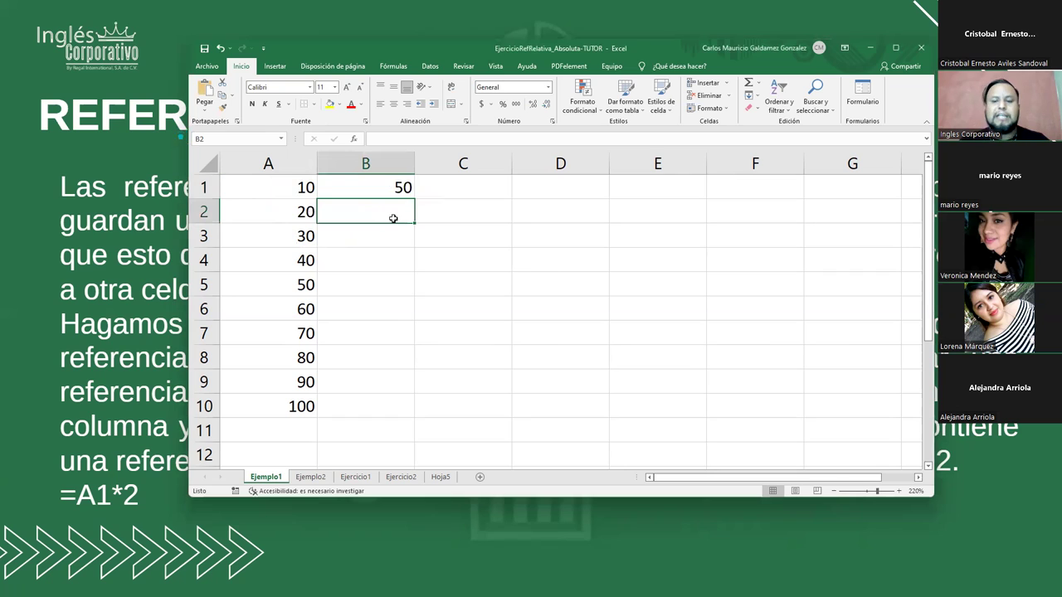
pyautogui.write('=')
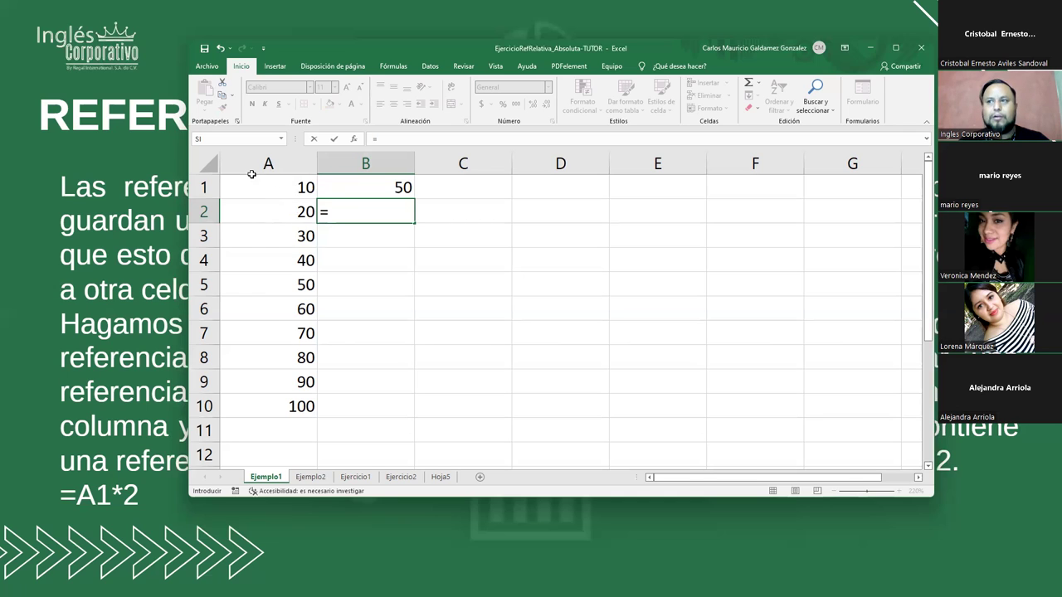
pyautogui.click(272, 214)
pyautogui.write('*5')
pyautogui.press('Return')
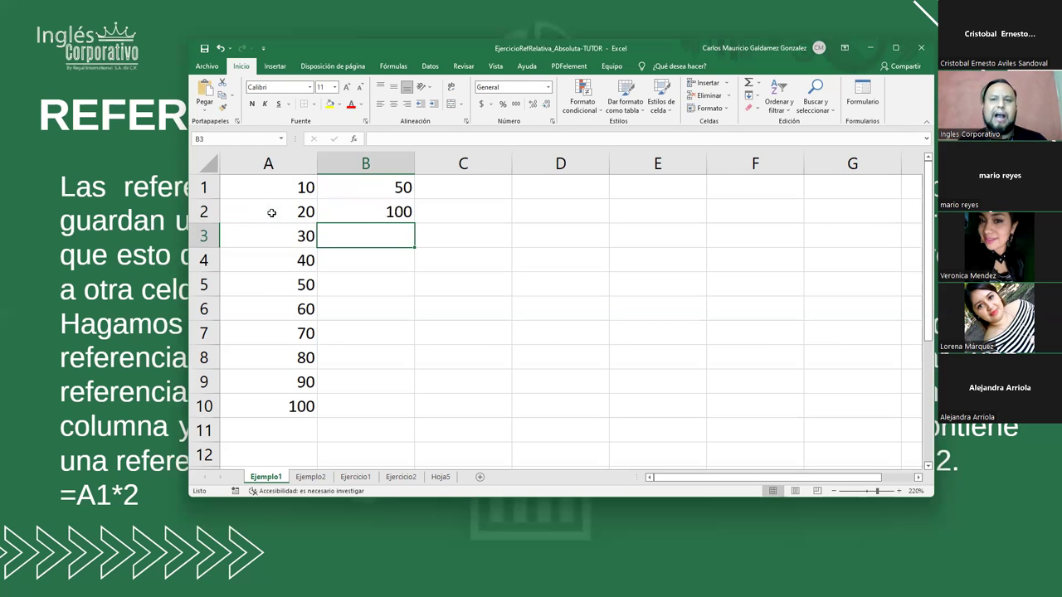
# - Compare B1's formula =A1*5 with B2's =A2*5, ending with B1 and B2 selected
pyautogui.click(349, 191)
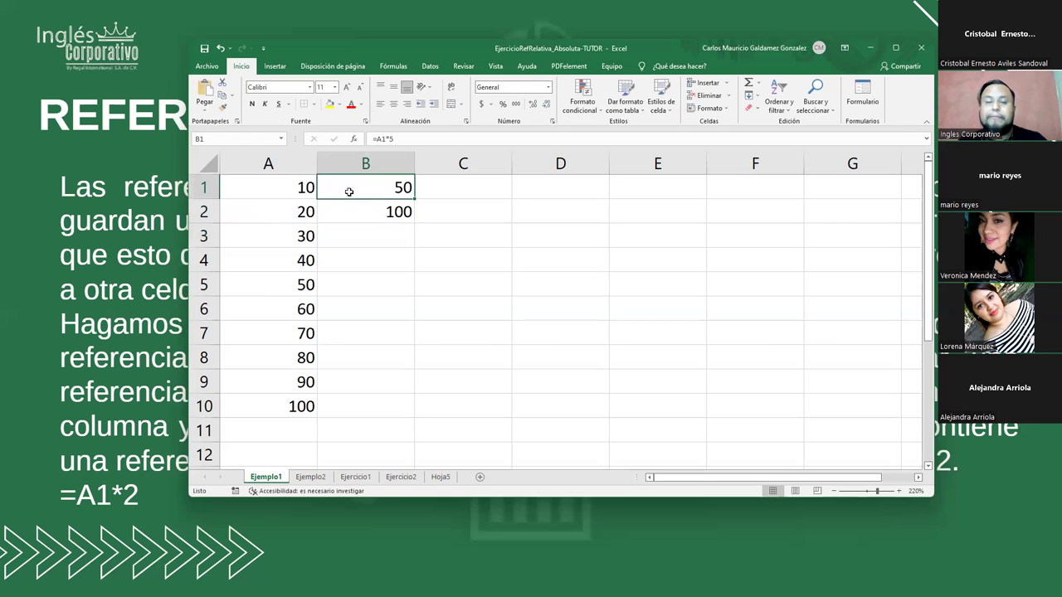
pyautogui.doubleClick(349, 192)
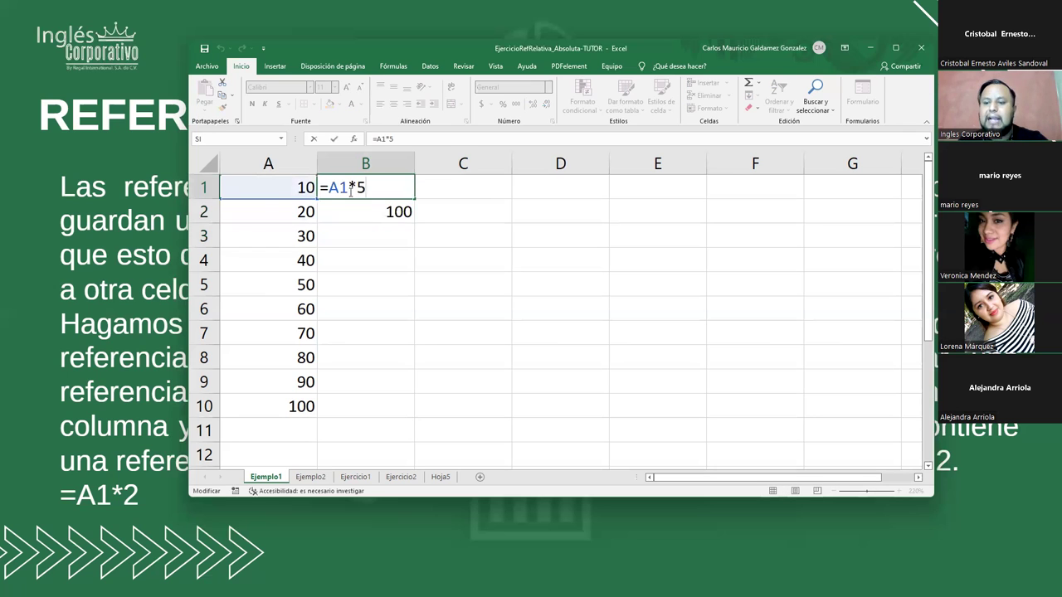
pyautogui.press('Return')
pyautogui.press('F2')
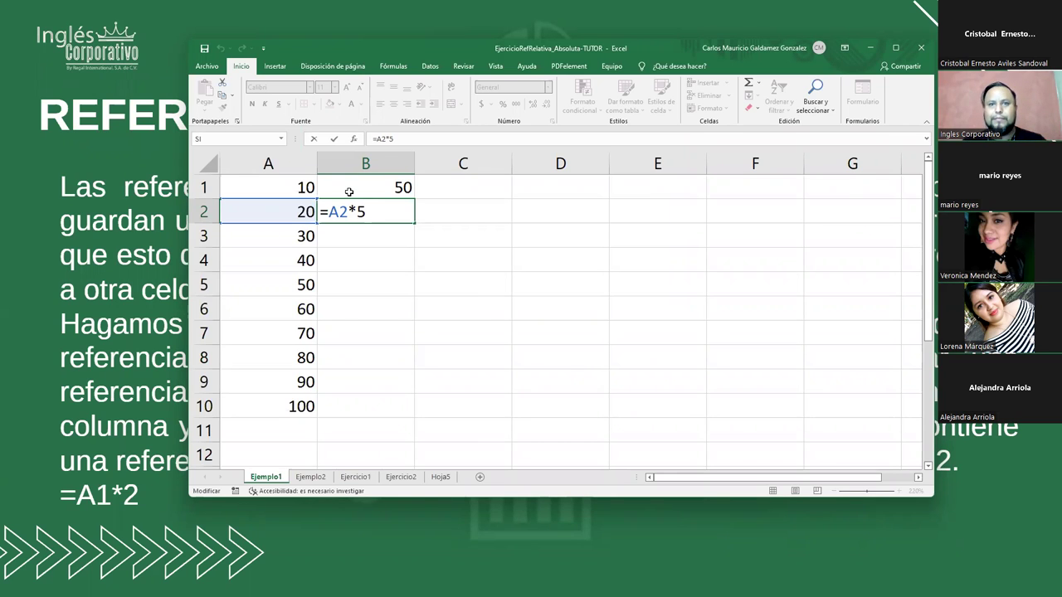
pyautogui.click(350, 191)
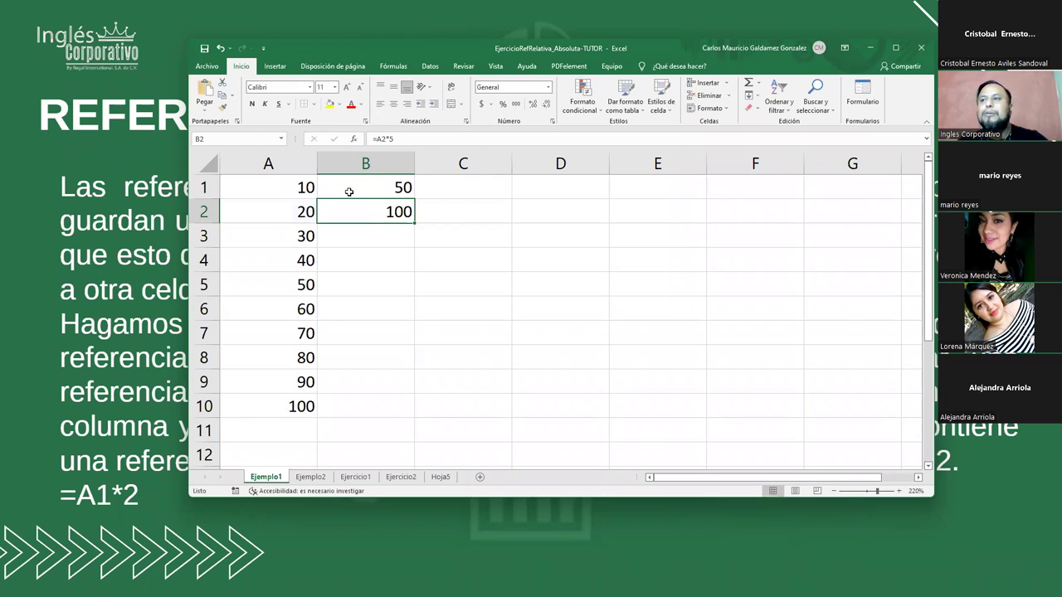
# - Fill B1's =A1*5 formula down to B10, producing 50 through 500
pyautogui.moveTo(373, 190); pyautogui.dragTo(373, 213)
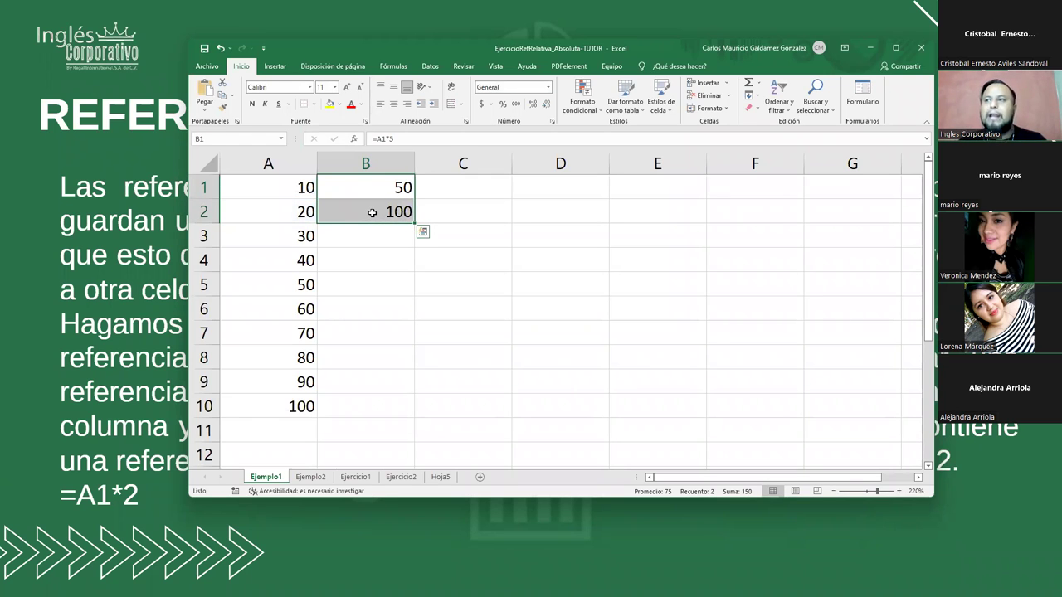
pyautogui.click(412, 194)
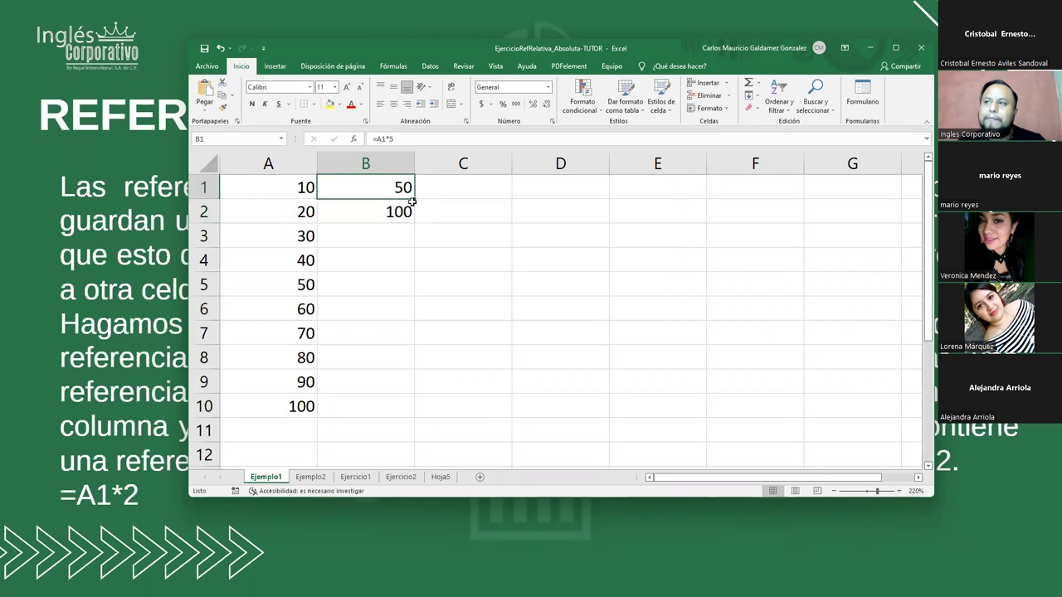
pyautogui.moveTo(415, 201); pyautogui.dragTo(396, 412)
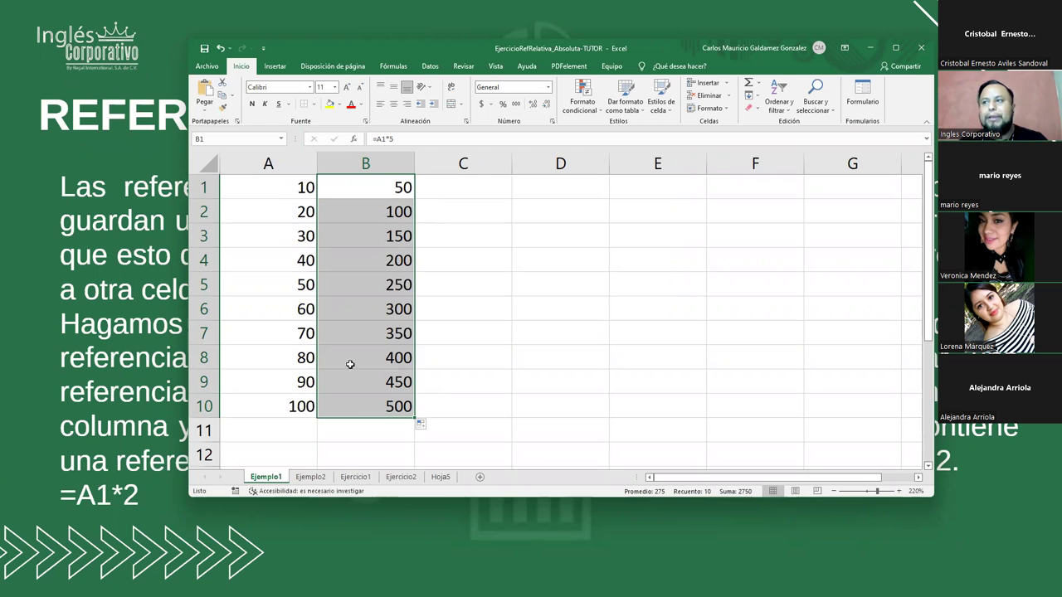
pyautogui.click(368, 227)
# - Step down column B showing the copied formulas =A1*5 through =A4*5
pyautogui.click(365, 186)
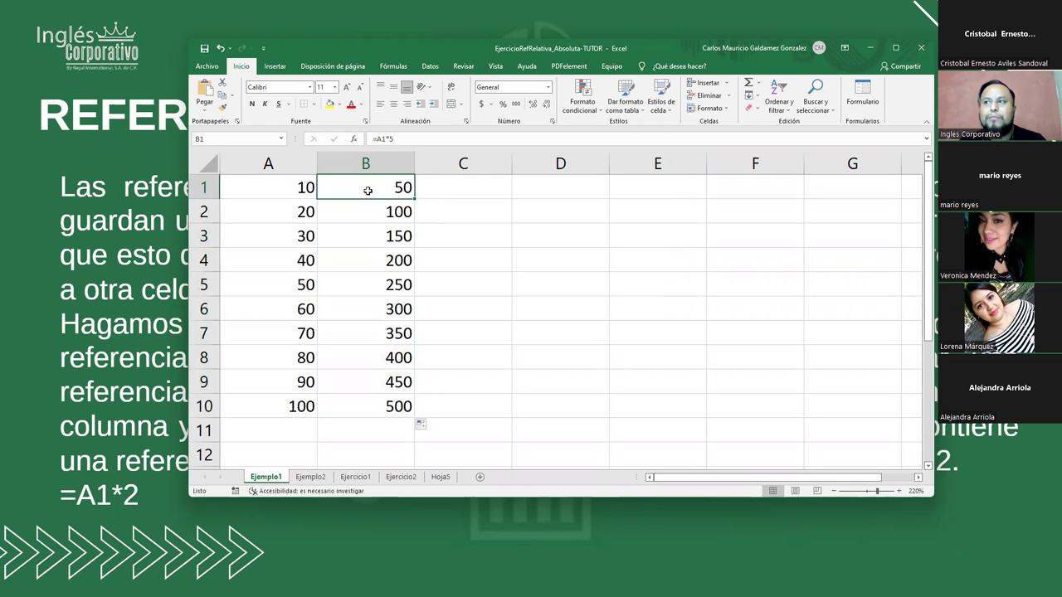
pyautogui.press('Down')
pyautogui.press('Down')
pyautogui.press('Down')
pyautogui.press('Down')
pyautogui.press('Down')
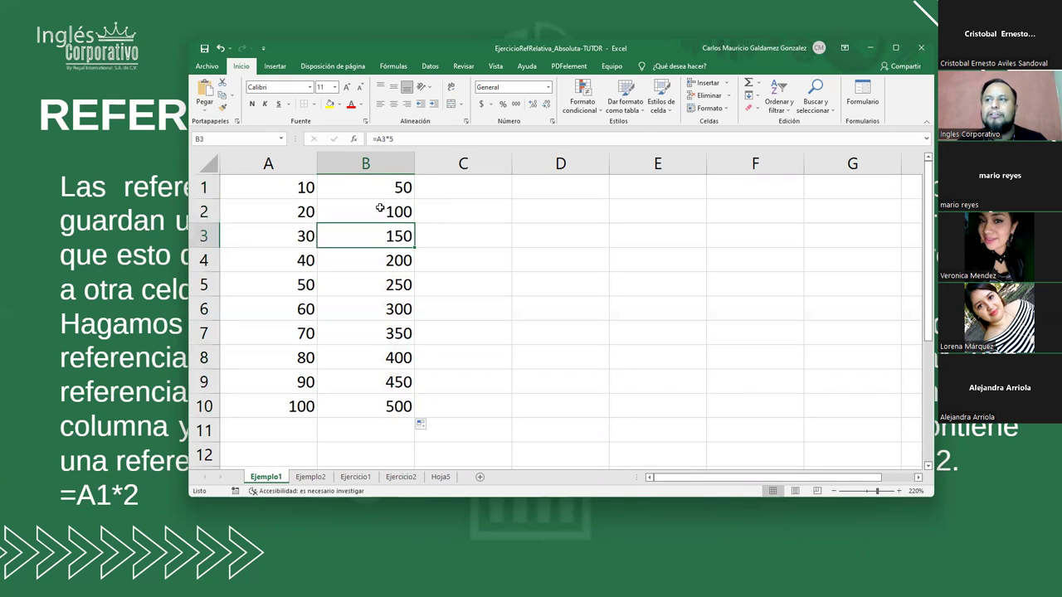
pyautogui.press('Down')
pyautogui.press('Down')
pyautogui.press('Down')
pyautogui.press('Down')
pyautogui.press('Up')
pyautogui.press('Up')
pyautogui.press('Up')
pyautogui.press('Up')
pyautogui.press('Up')
pyautogui.press('Up')
pyautogui.press('Up')
pyautogui.press('Up')
pyautogui.press('Up')
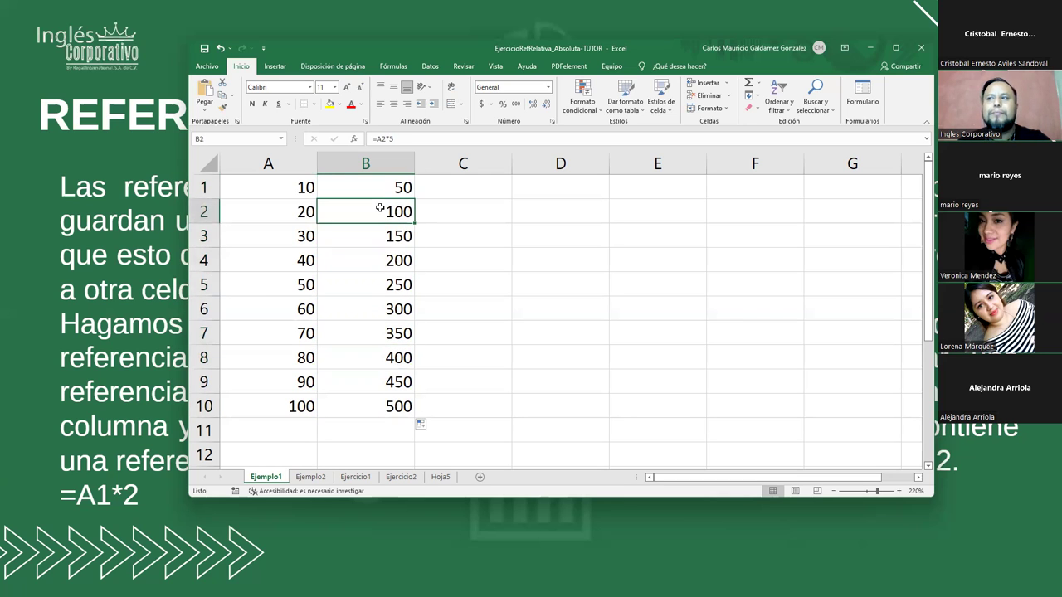
pyautogui.press('F2')
pyautogui.press('Return')
pyautogui.press('F2')
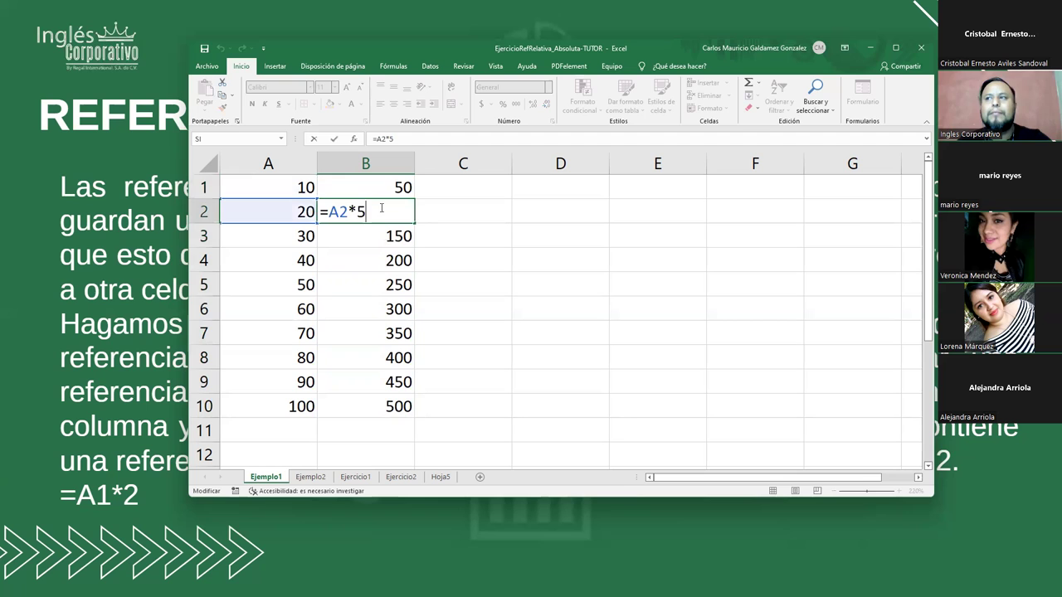
pyautogui.press('Return')
pyautogui.press('F2')
pyautogui.press('Return')
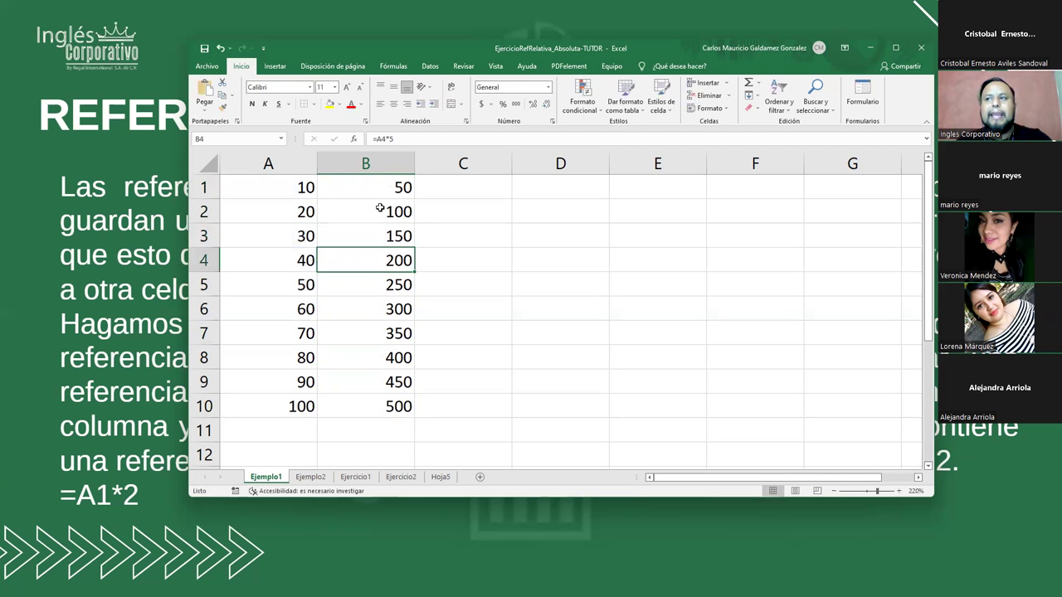
pyautogui.press('F2')
pyautogui.press('Return')
# - Continue reviewing the copied formulas =A5*5 onward down column B
pyautogui.press('F2')
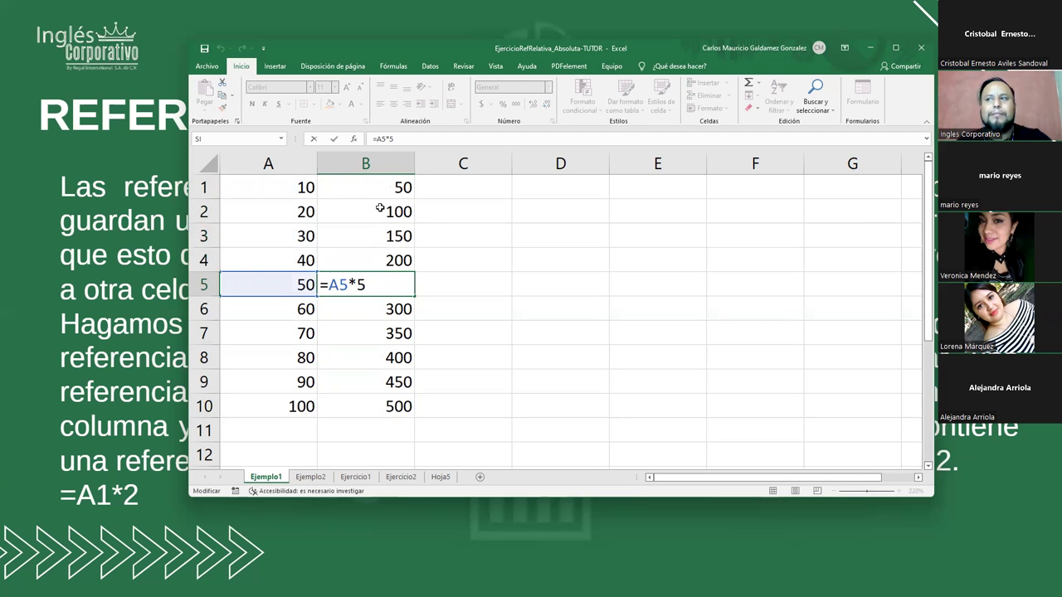
pyautogui.press('Return')
pyautogui.press('F2')
pyautogui.press('Return')
pyautogui.press('F2')
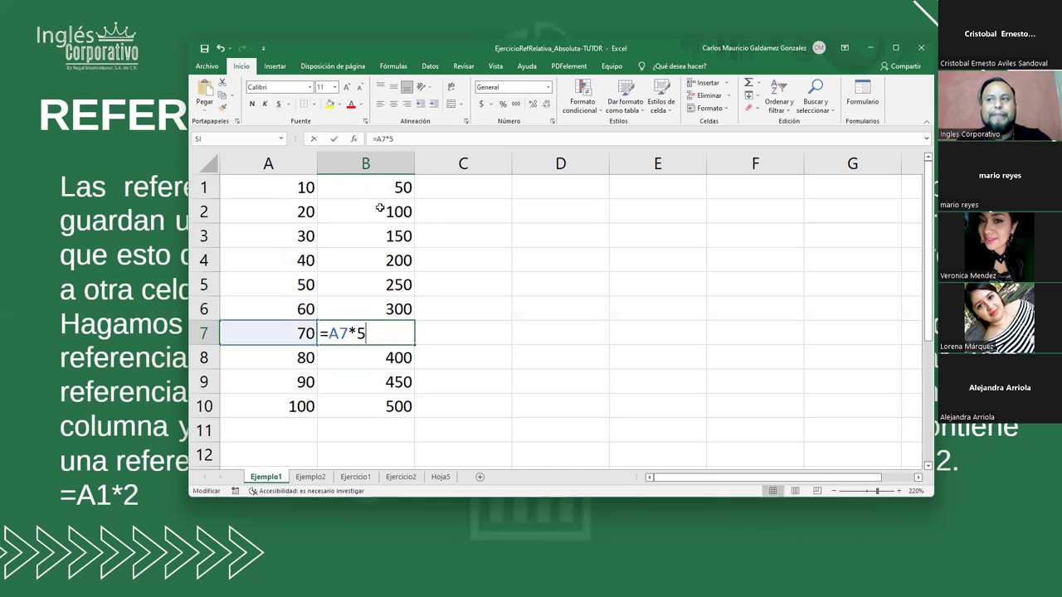
pyautogui.press('Return')
pyautogui.press('F2')
pyautogui.press('Return')
pyautogui.press('F2')
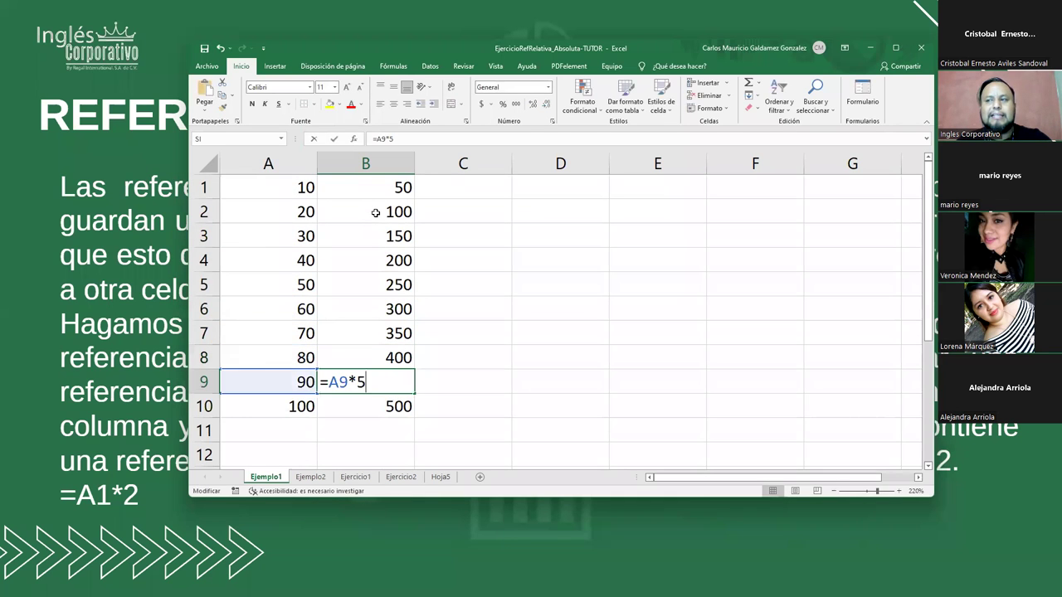
pyautogui.press('Return')
pyautogui.press('F2')
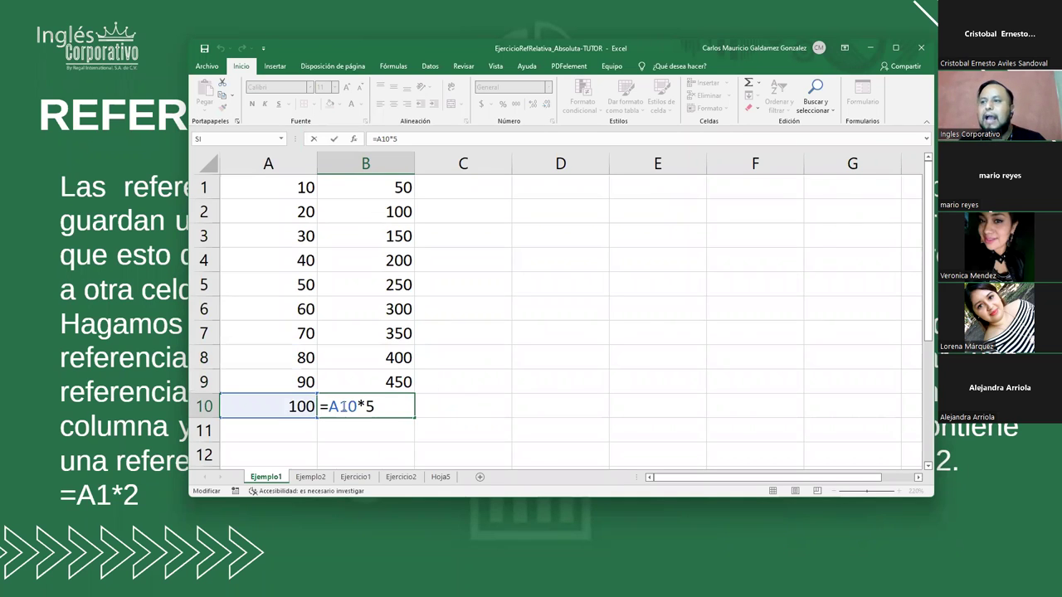
# - Confirm B10's formula =A10*5 showing 500, then select A10:B10 and B1
pyautogui.doubleClick(358, 406)
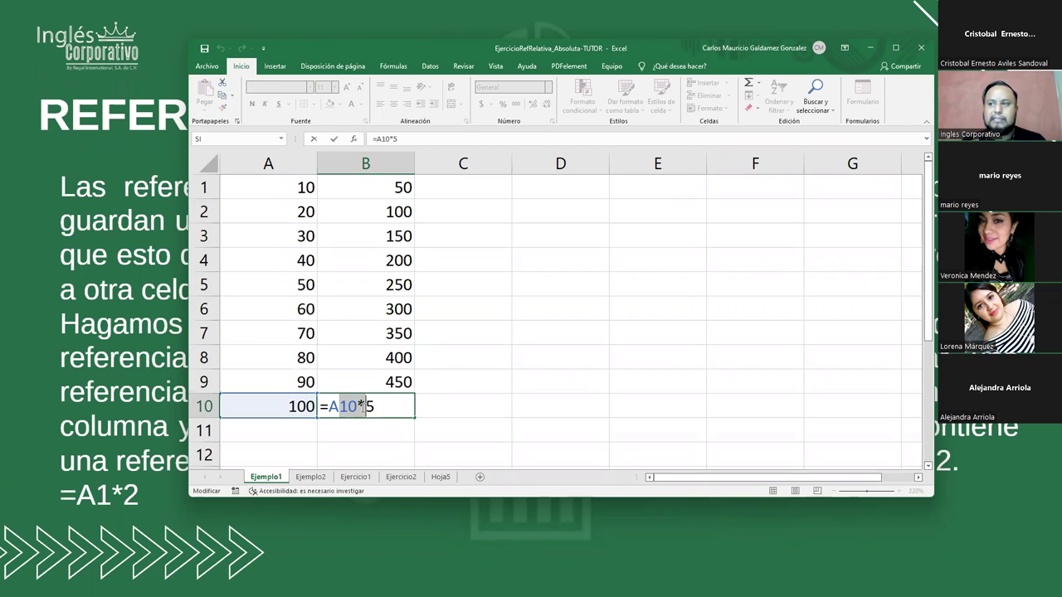
pyautogui.press('Return')
pyautogui.press('Up')
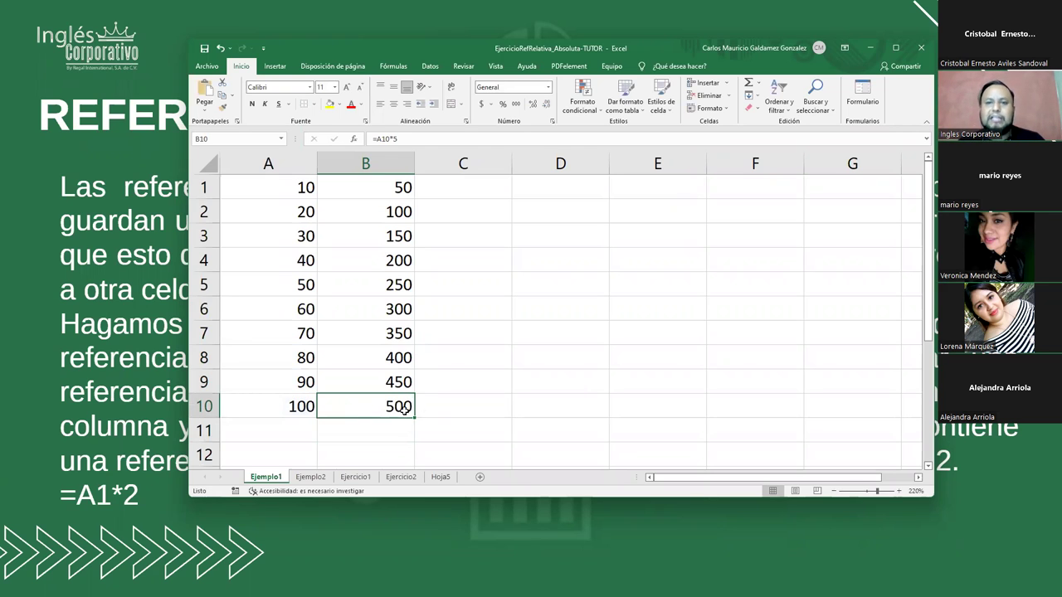
pyautogui.press('Left')
pyautogui.keyDown('shift'); pyautogui.click(365, 408); pyautogui.keyUp('shift')
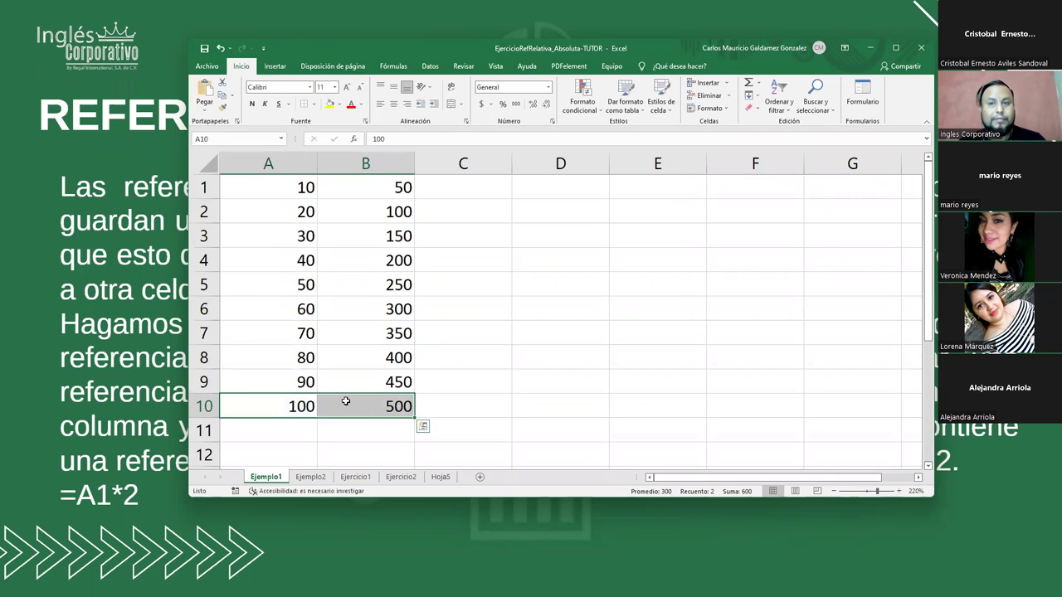
pyautogui.click(376, 195)
pyautogui.doubleClick(375, 195)
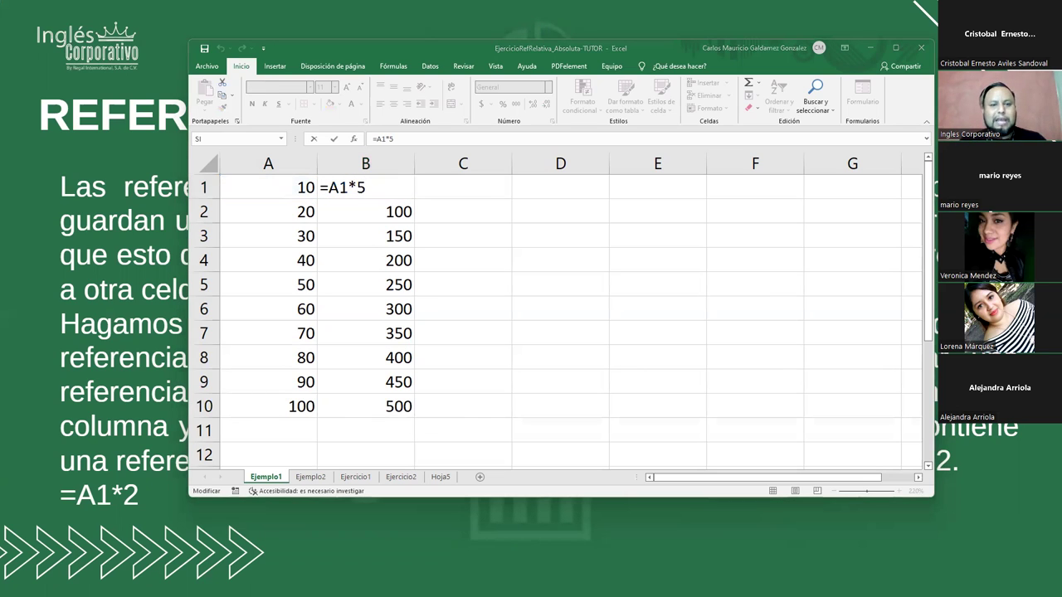
pyautogui.doubleClick(387, 189)
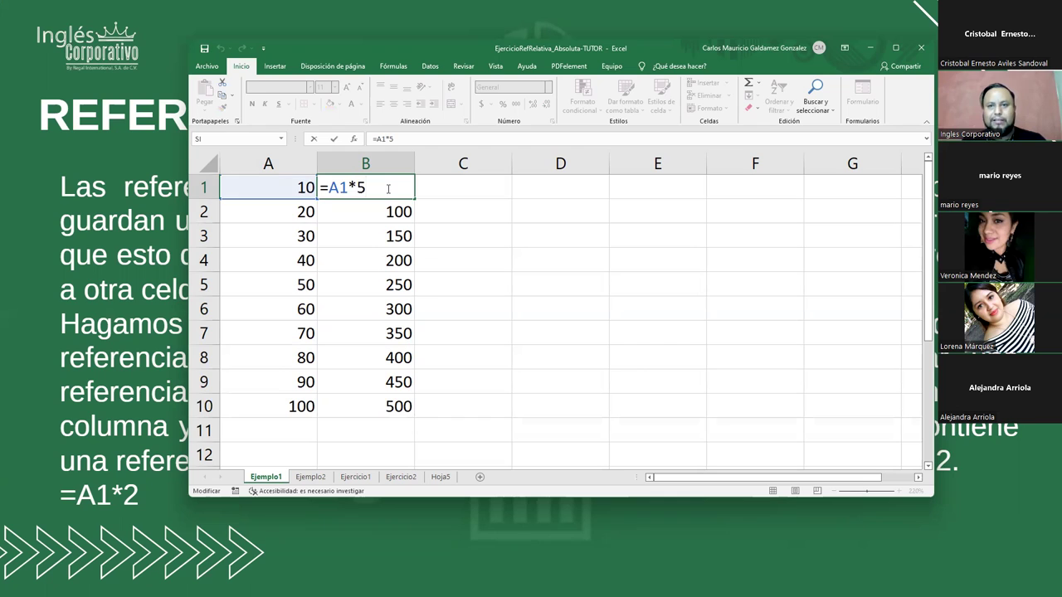
pyautogui.hotkey('ctrl', 'Return')
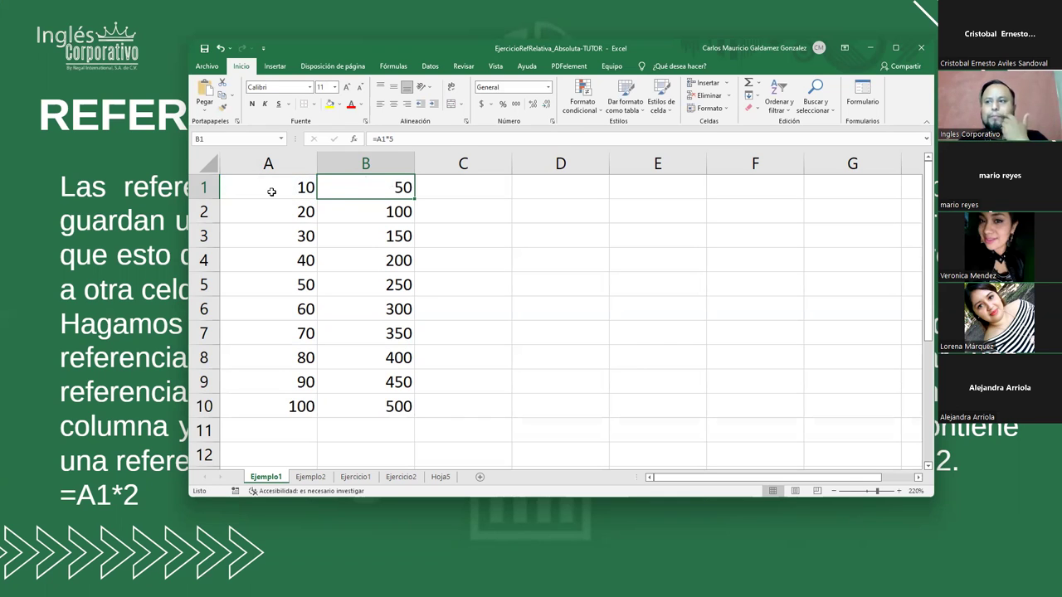
pyautogui.click(353, 477)
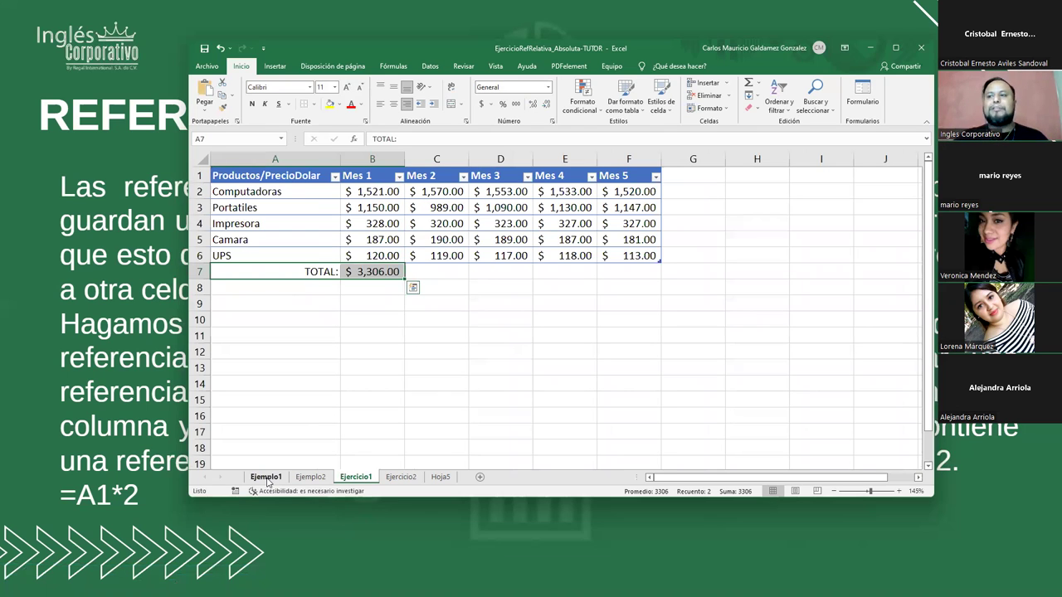
pyautogui.click(266, 478)
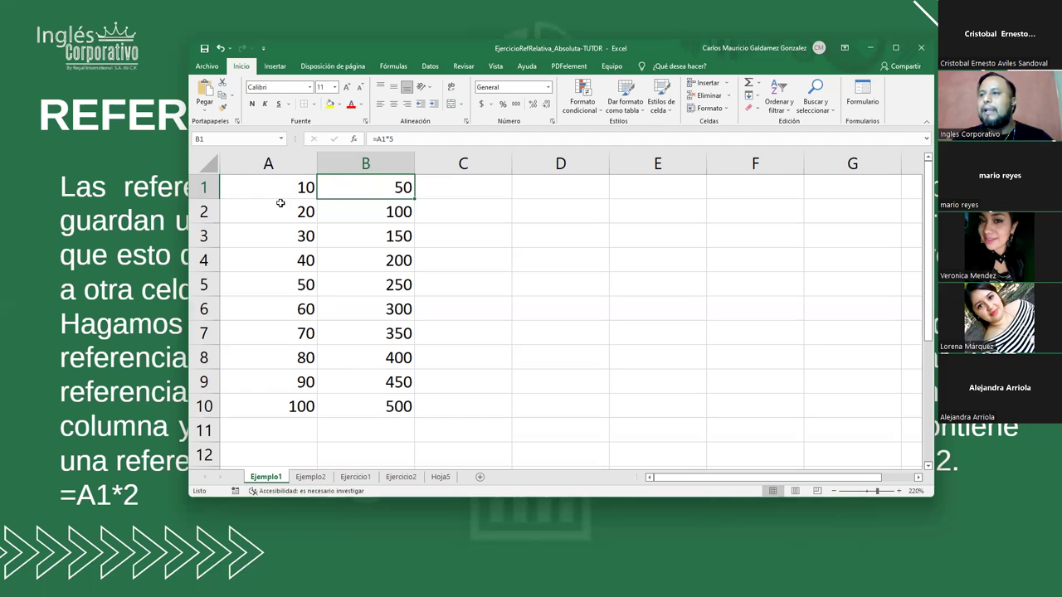
pyautogui.scroll(-1, 337, 395)
# - Add the headings Sueldo in A17 and Renta in B17
pyautogui.scroll(-5, 337, 395)
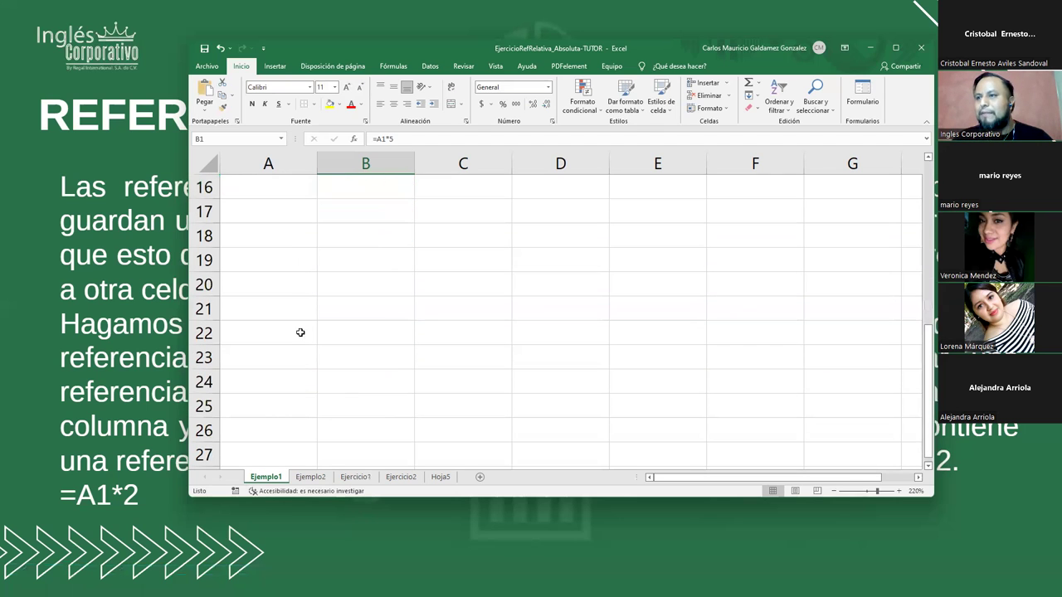
pyautogui.click(251, 213)
pyautogui.write('Sueldo')
pyautogui.press('Tab')
pyautogui.write('Renta')
pyautogui.press('Return')
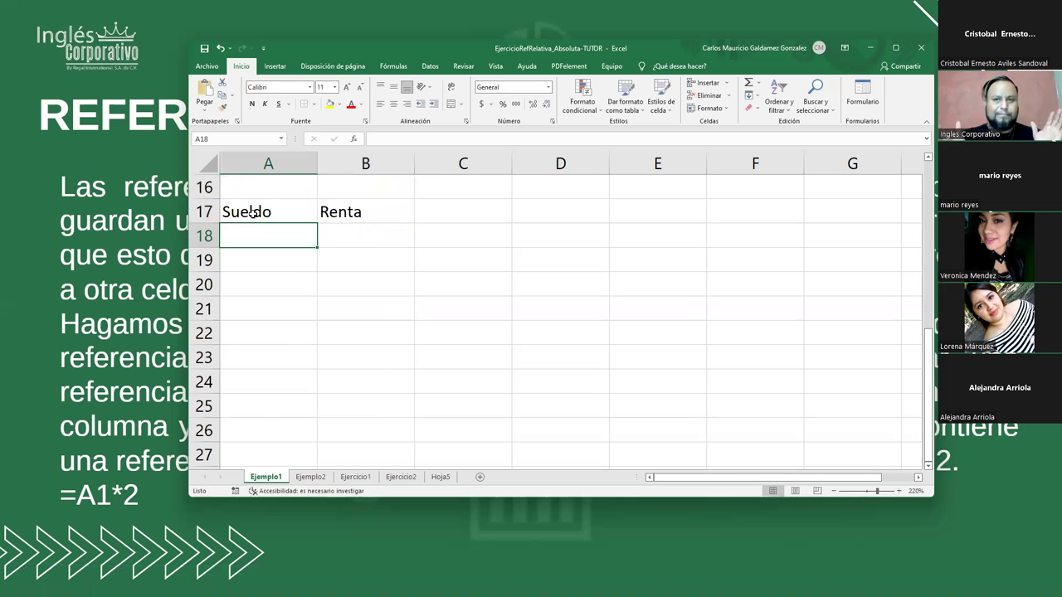
# - Enter salaries 340, 450, 518348 (mistyped) and 340 in A18:A21
pyautogui.write('340')
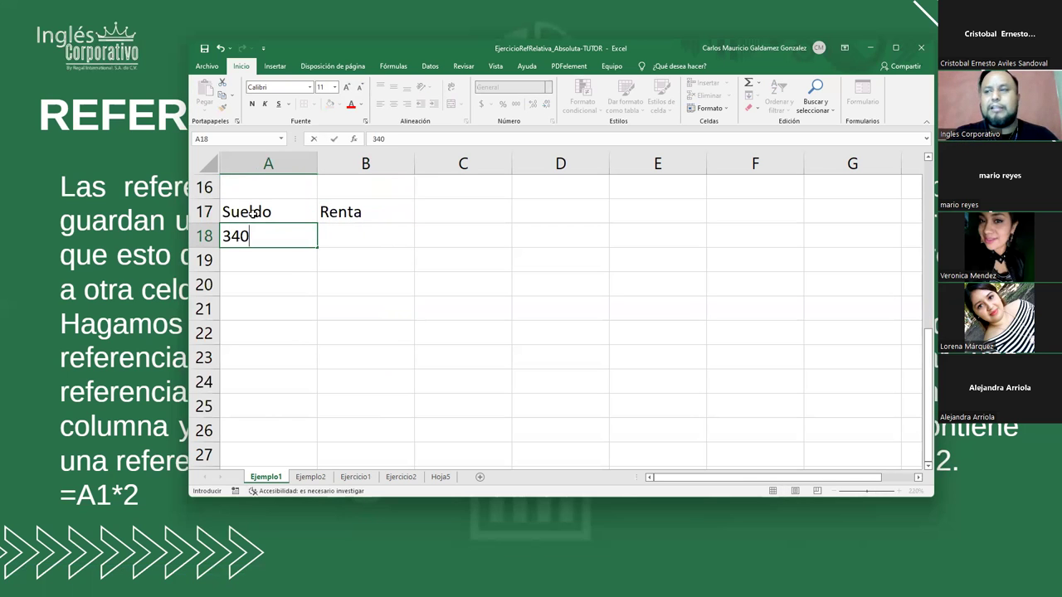
pyautogui.press('Return')
pyautogui.write('450')
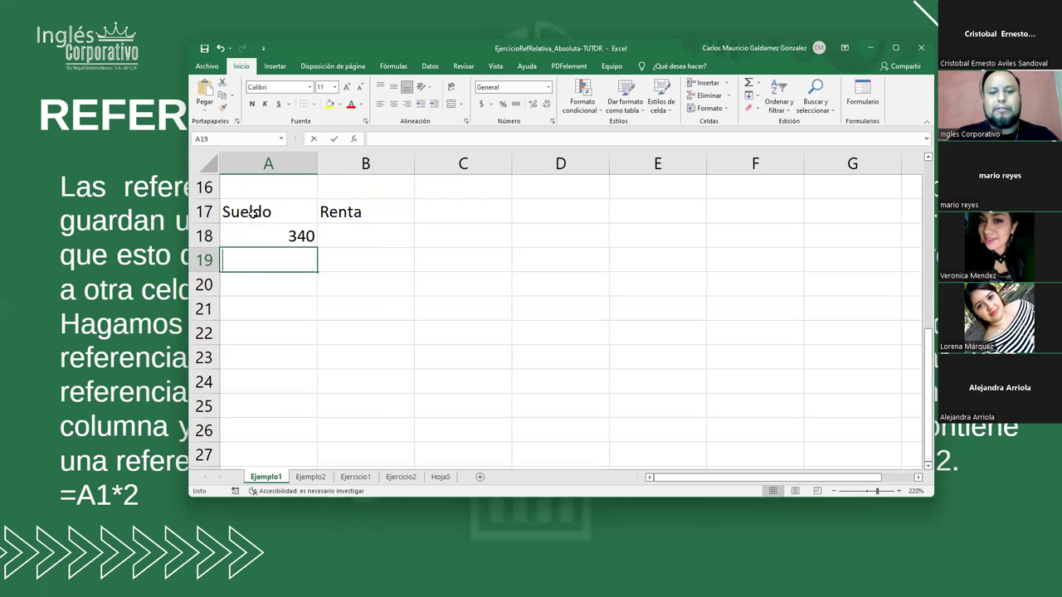
pyautogui.press('Return')
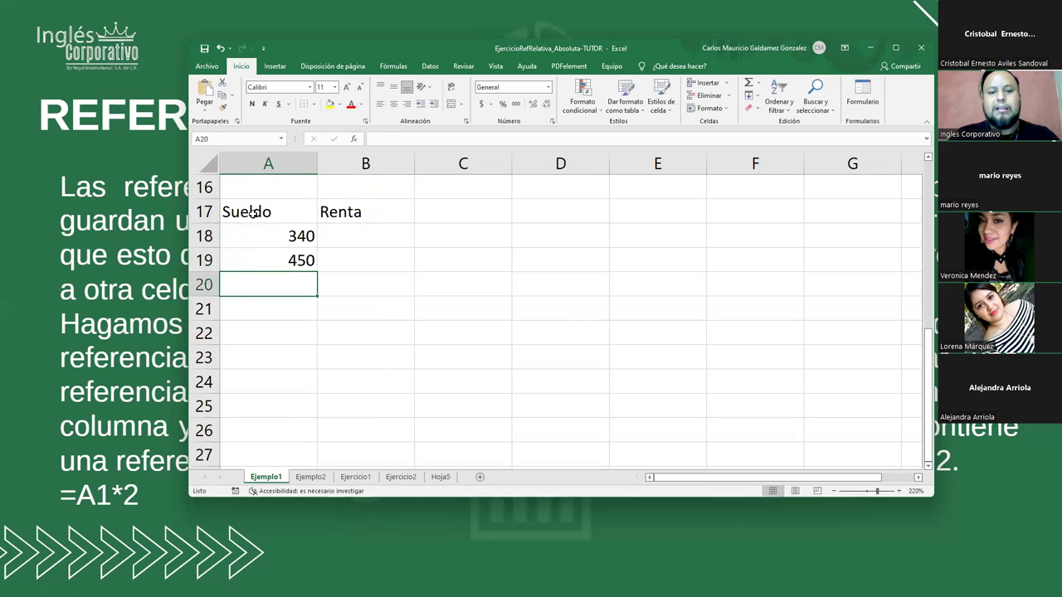
pyautogui.write('51834')
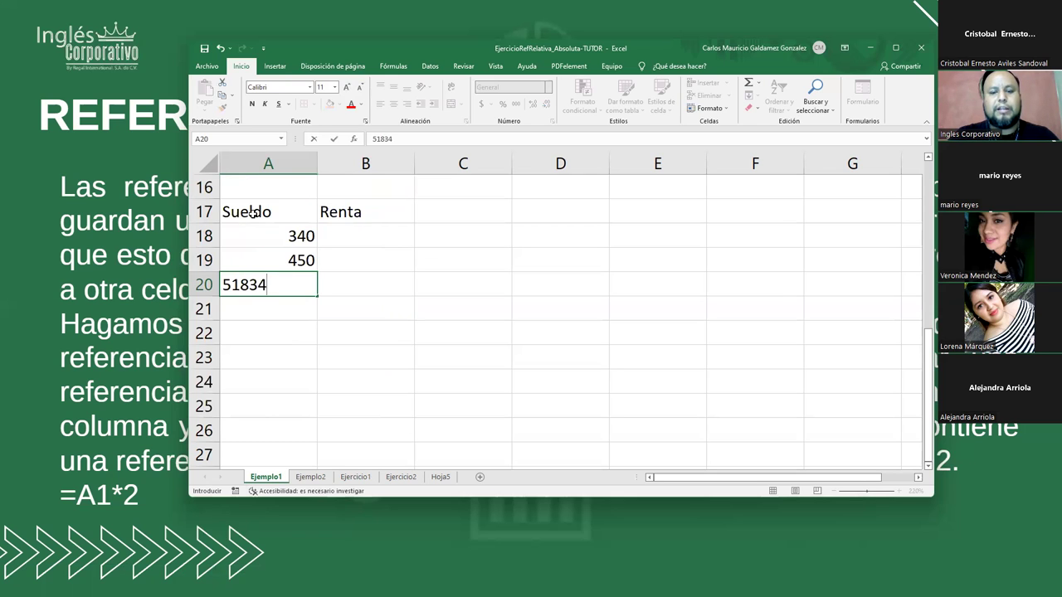
pyautogui.write('8')
pyautogui.press('Return')
pyautogui.write('340')
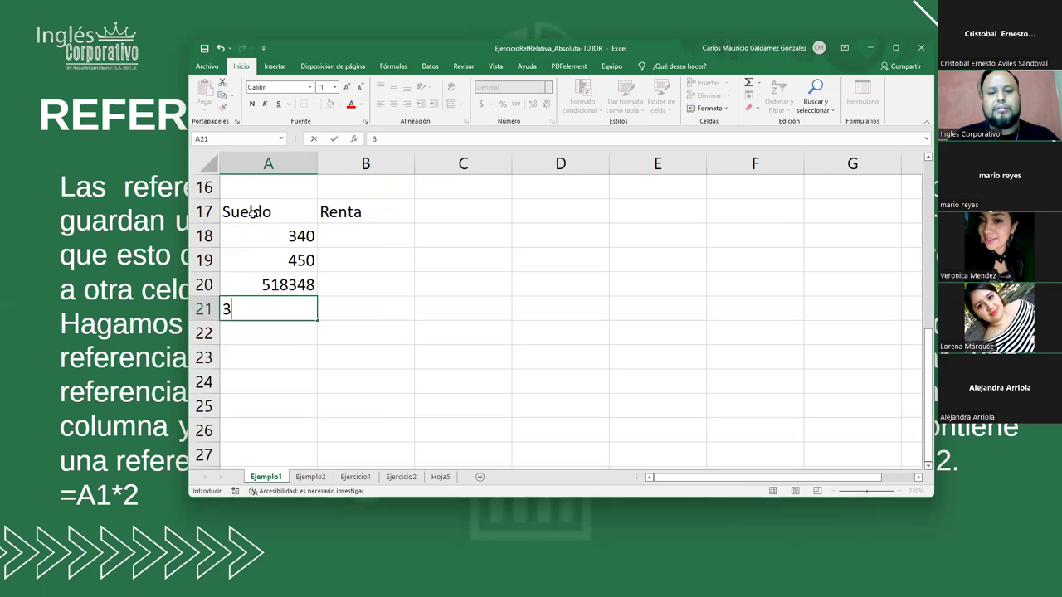
pyautogui.press('Return')
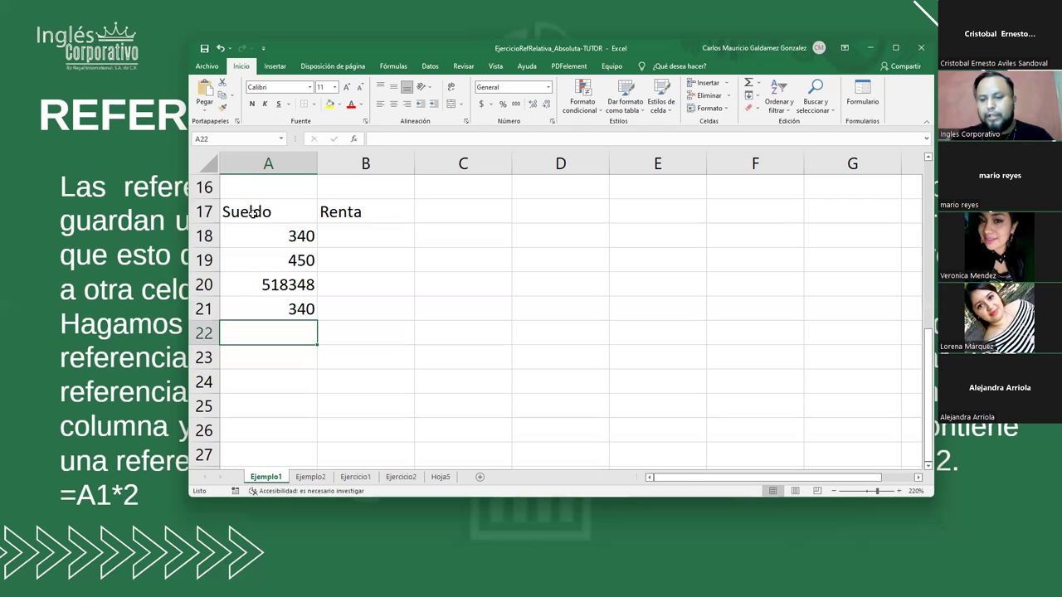
# - Correct the mistyped A20 entry to 518
pyautogui.press('Up')
pyautogui.press('Up')
pyautogui.press('F2')
pyautogui.press('BackSpace')
pyautogui.press('BackSpace')
pyautogui.press('BackSpace')
pyautogui.press('BackSpace')
pyautogui.write('8')
pyautogui.press('Return')
pyautogui.press('Return')
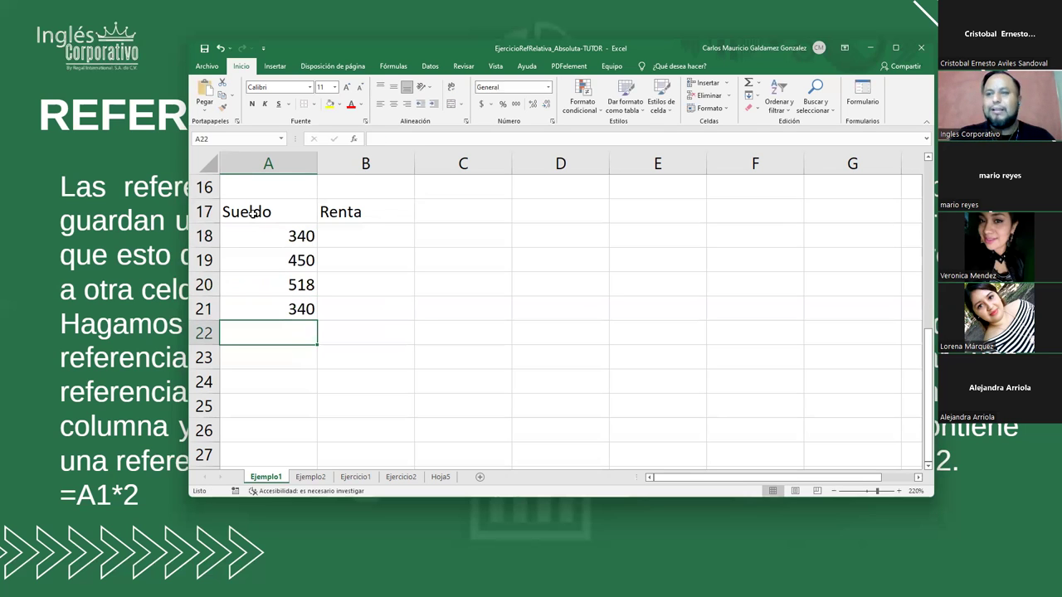
# - Enter salaries 338, 512 and 650 in A22:A24, then select A18:A24 and B18:B24
pyautogui.write('338')
pyautogui.press('Return')
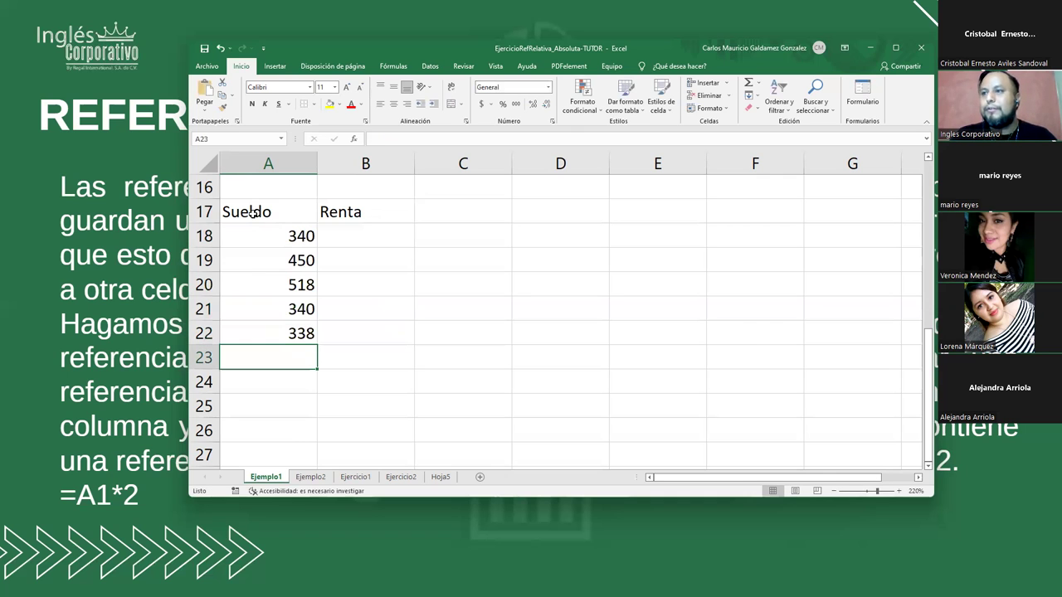
pyautogui.write('512')
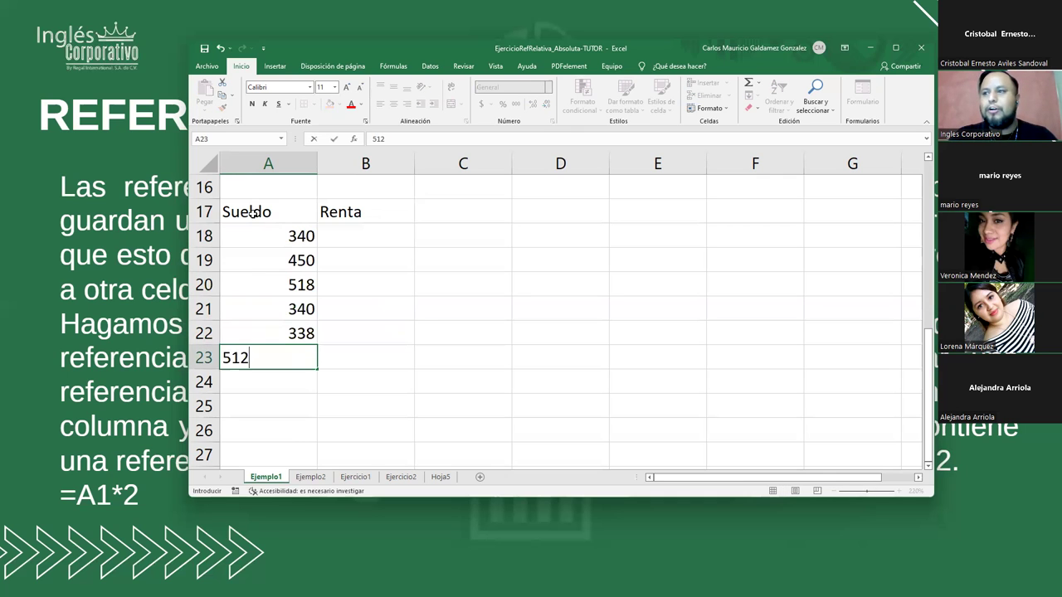
pyautogui.press('Return')
pyautogui.write('650')
pyautogui.press('Return')
pyautogui.moveTo(267, 236); pyautogui.dragTo(263, 381)
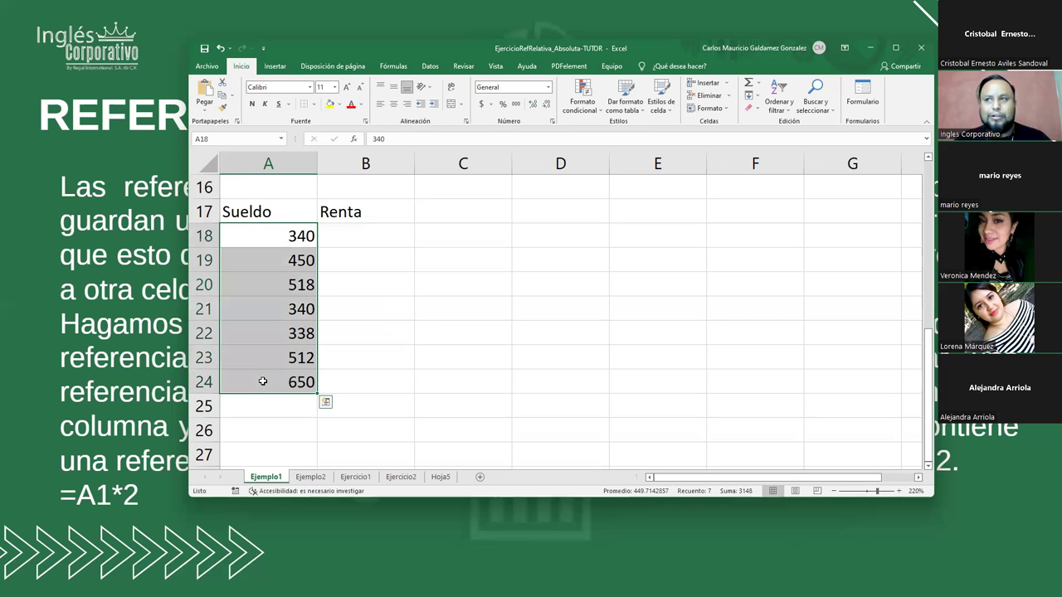
pyautogui.moveTo(358, 236); pyautogui.dragTo(363, 382)
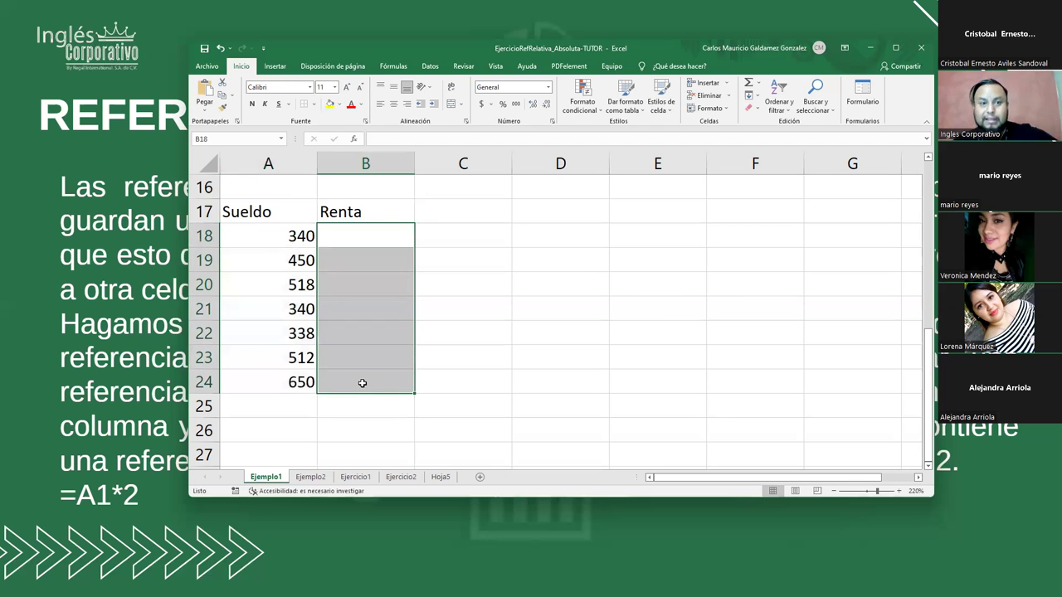
pyautogui.click(362, 383)
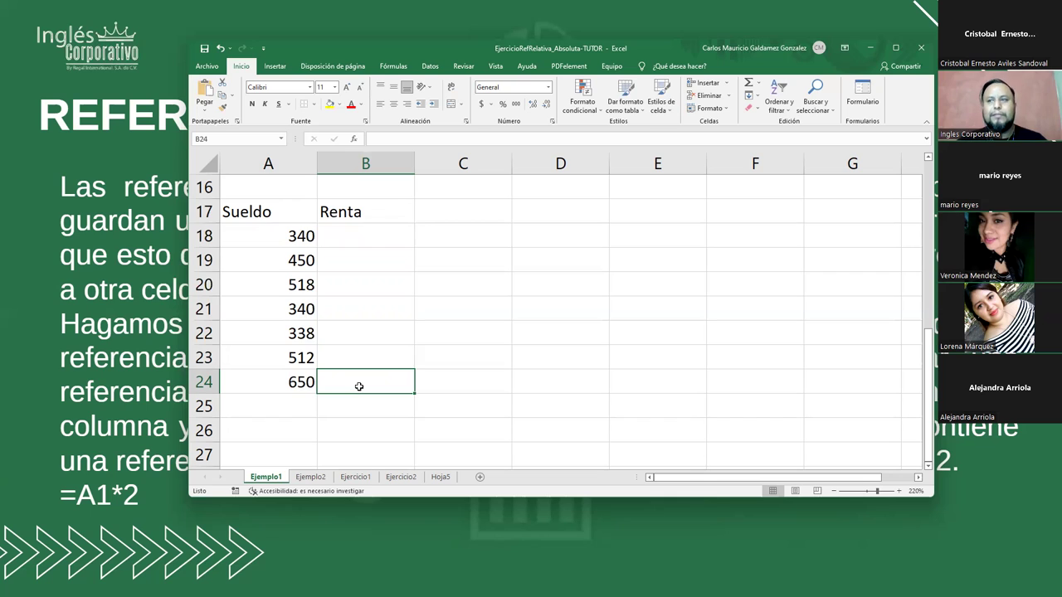
pyautogui.click(331, 238)
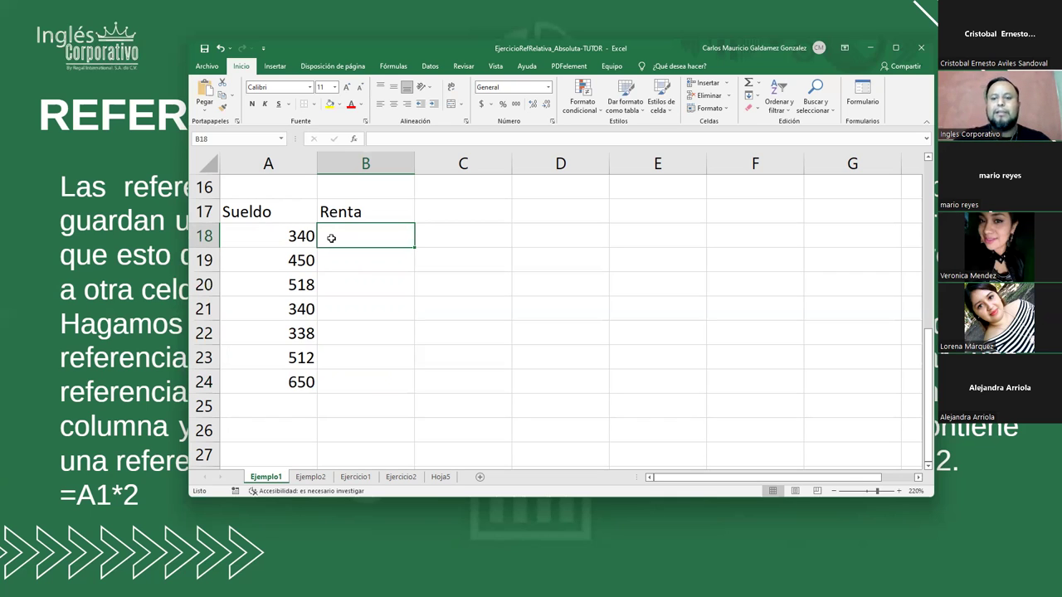
# - Enter =A18*10% in B18 so the first Renta shows 34
pyautogui.write('=')
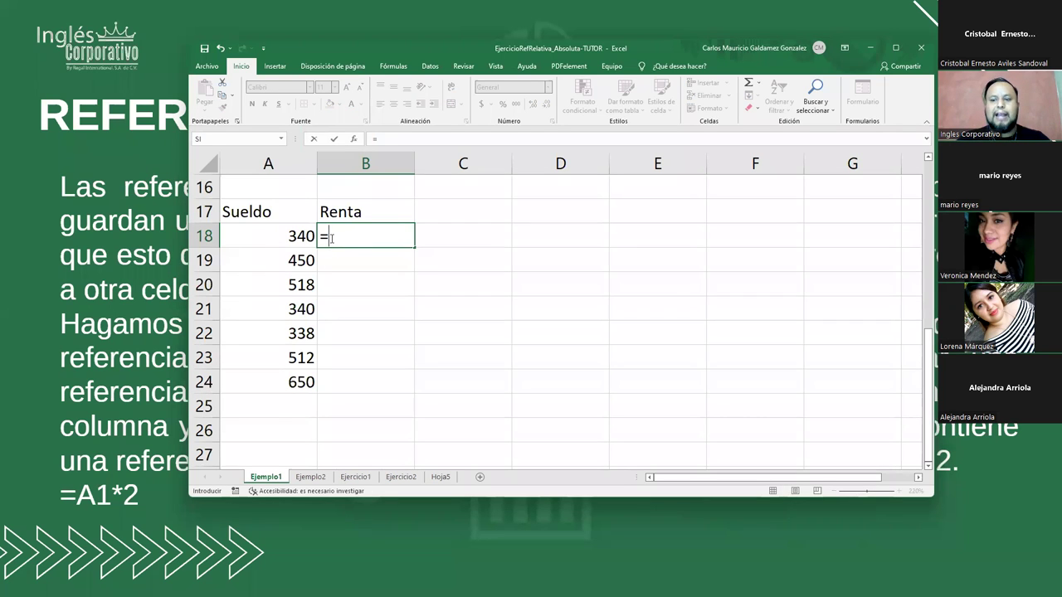
pyautogui.press('Left')
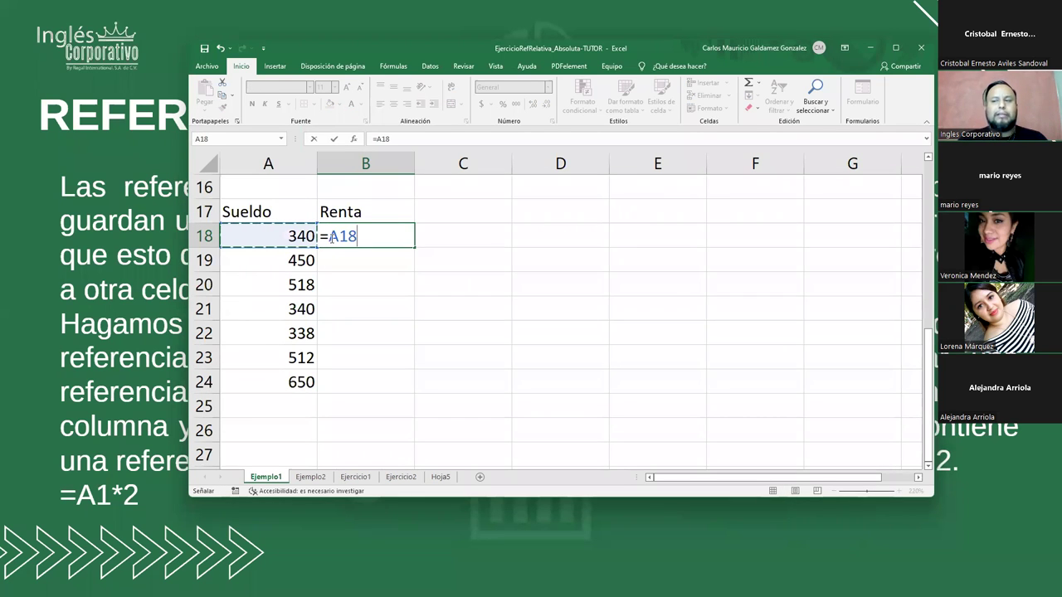
pyautogui.write('*10%')
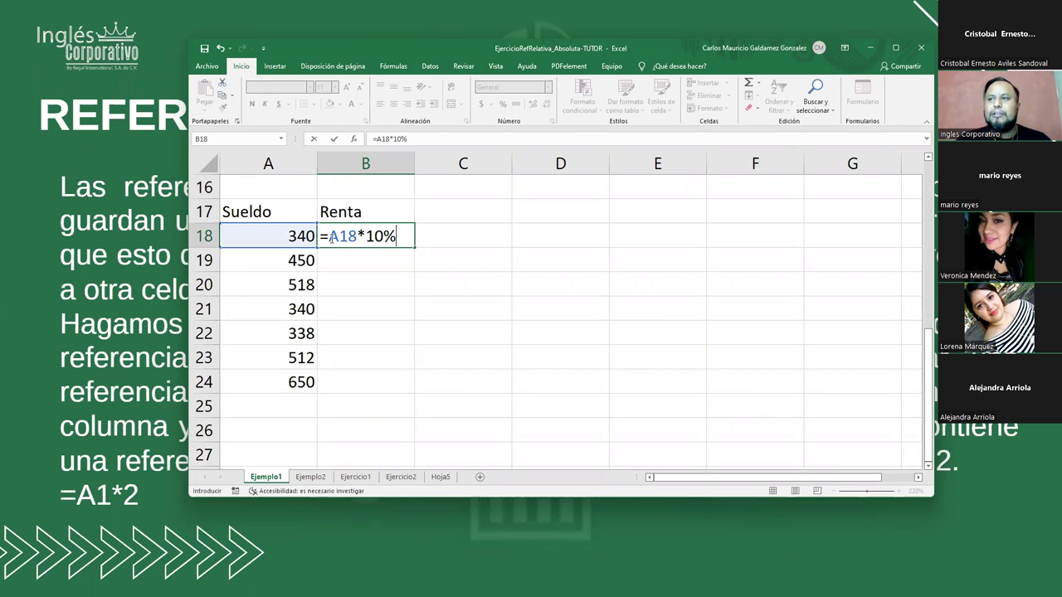
pyautogui.press('Return')
# - Apply Contabilidad accounting currency format to A18:B24 and review B18's formula
pyautogui.moveTo(292, 231); pyautogui.dragTo(344, 374)
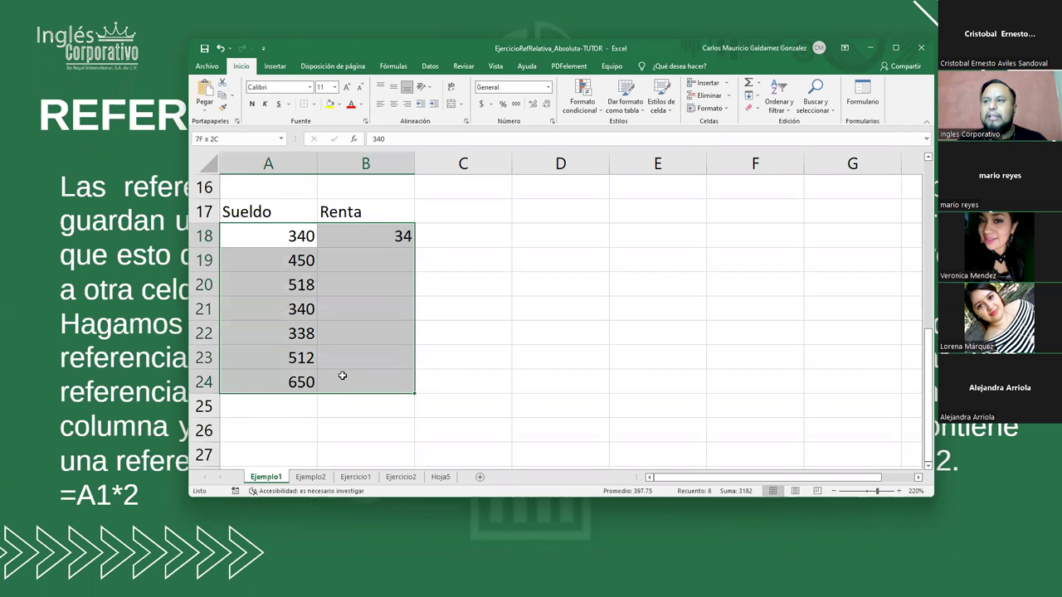
pyautogui.click(482, 108)
pyautogui.click(343, 302)
pyautogui.click(266, 235)
pyautogui.moveTo(279, 236); pyautogui.dragTo(350, 236)
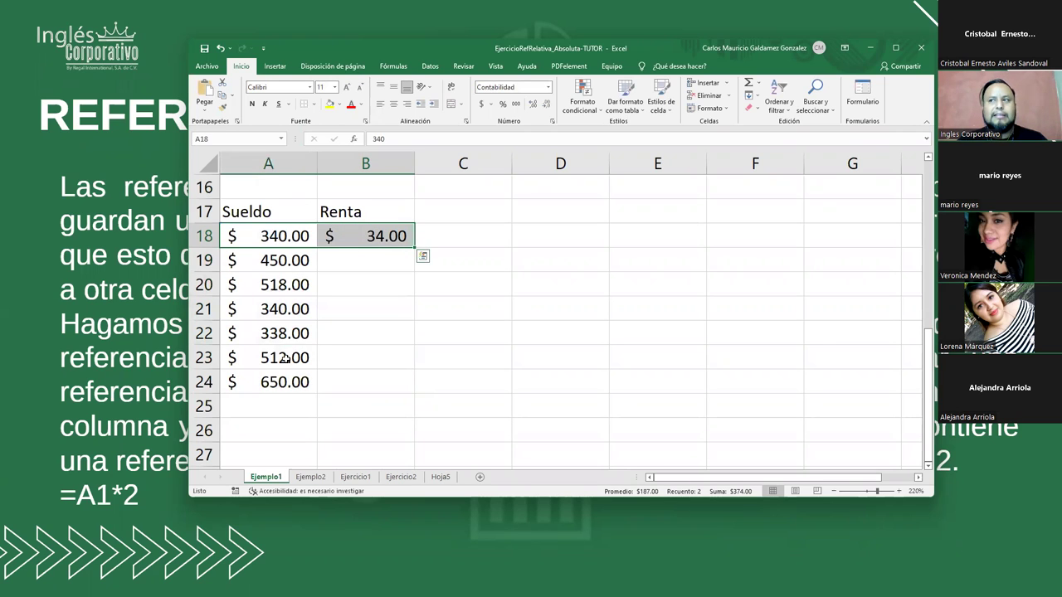
pyautogui.click(264, 229)
pyautogui.click(372, 231)
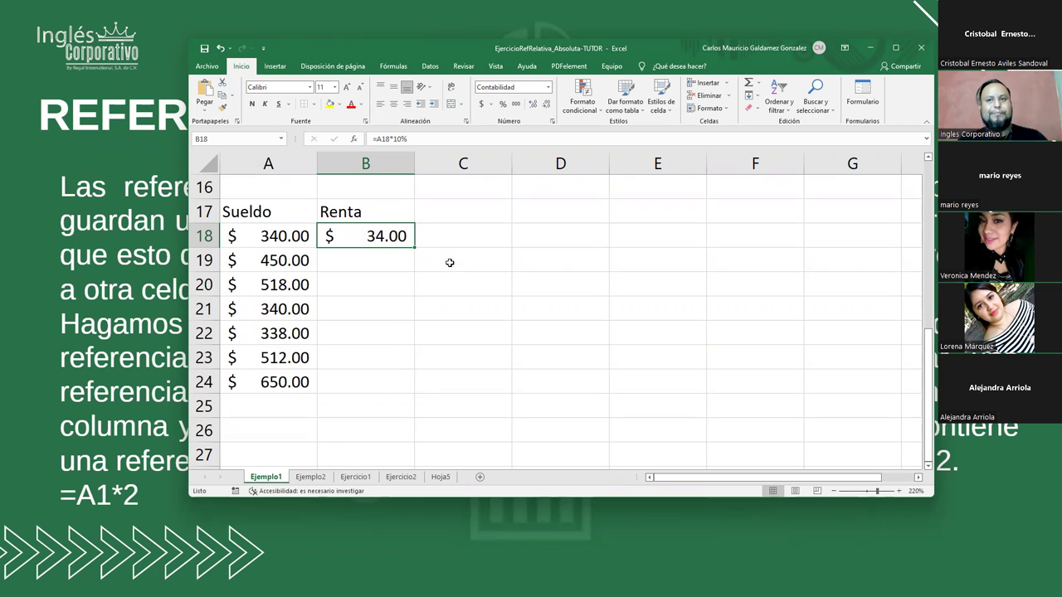
pyautogui.click(452, 211)
# - Add the heading 'Sueldo Liquido' in C17 and autofit column C
pyautogui.write('=')
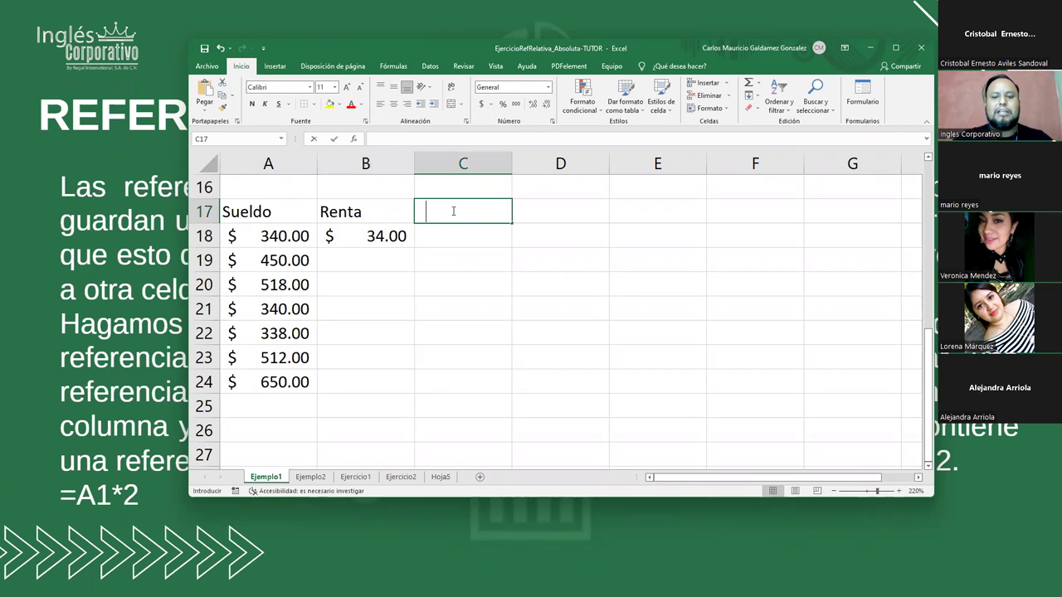
pyautogui.press('BackSpace')
pyautogui.write('Sueldo Liquido')
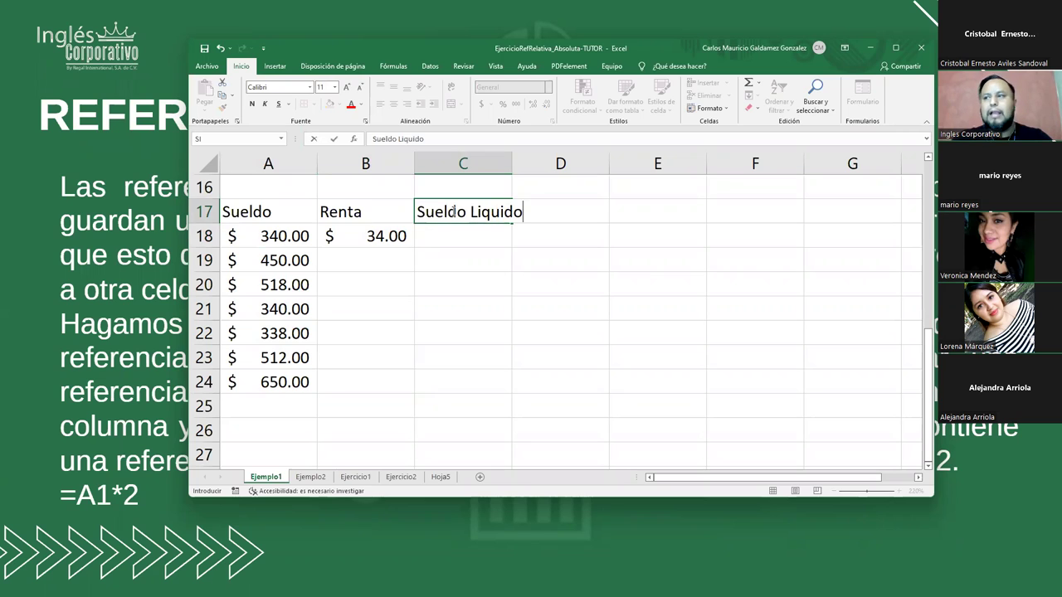
pyautogui.press('Return')
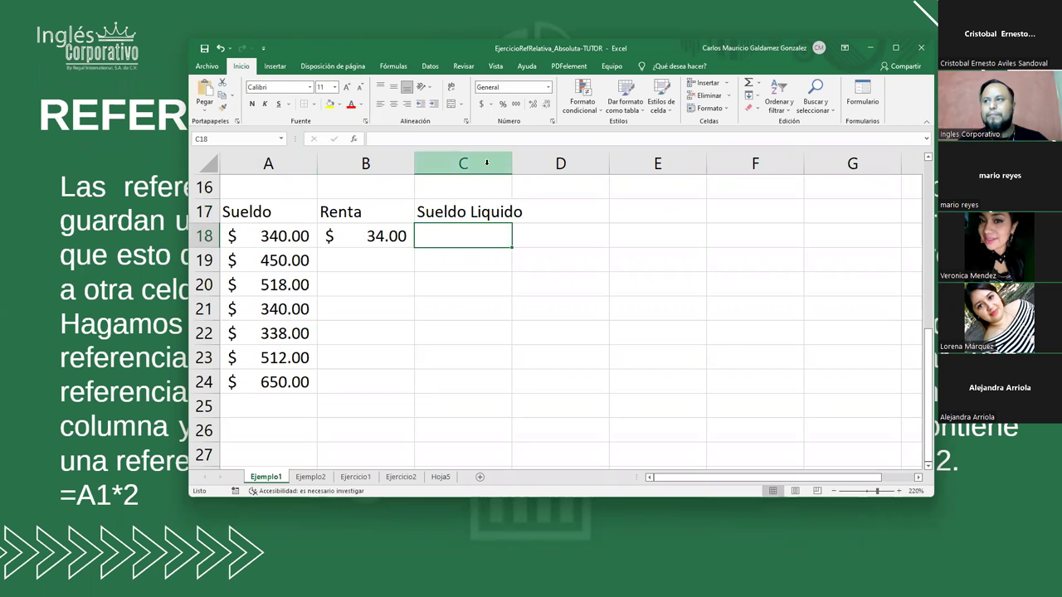
pyautogui.doubleClick(512, 162)
# - Enter =A18-B18 in C18, giving $ 306.00, and review row 18
pyautogui.write('=')
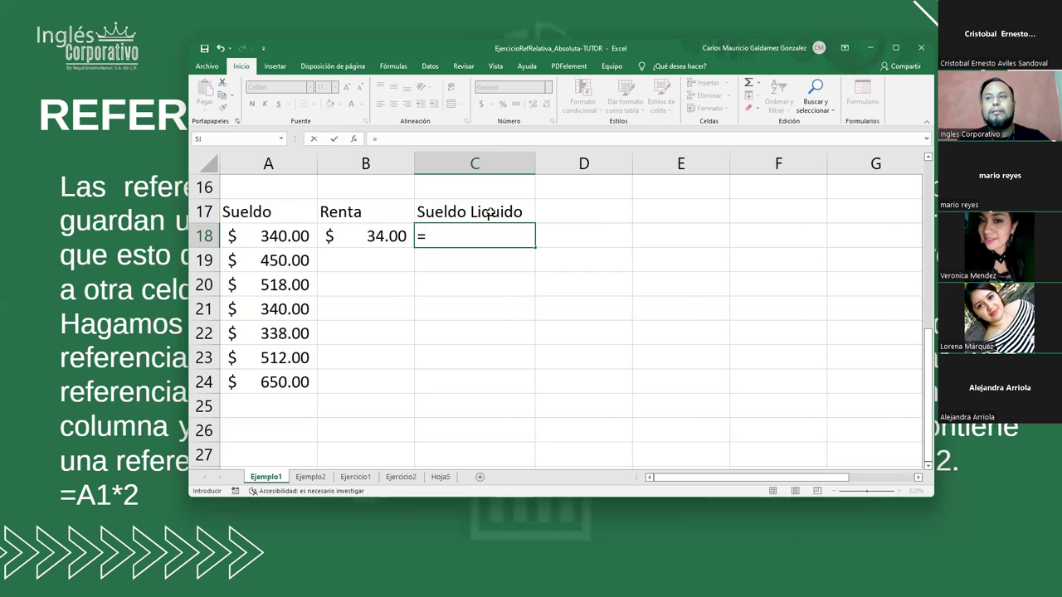
pyautogui.write('A1')
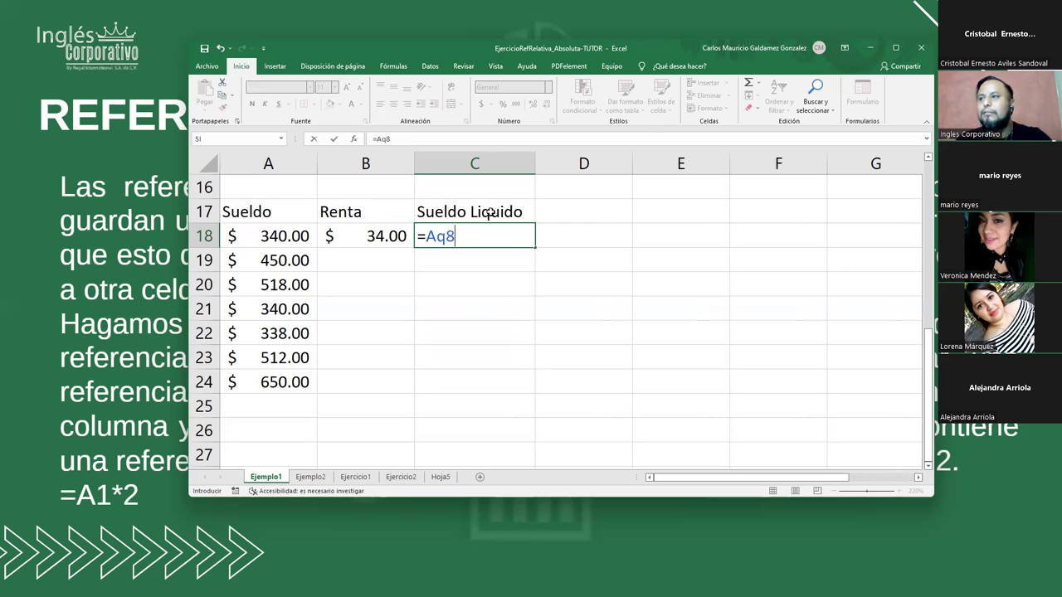
pyautogui.write('8')
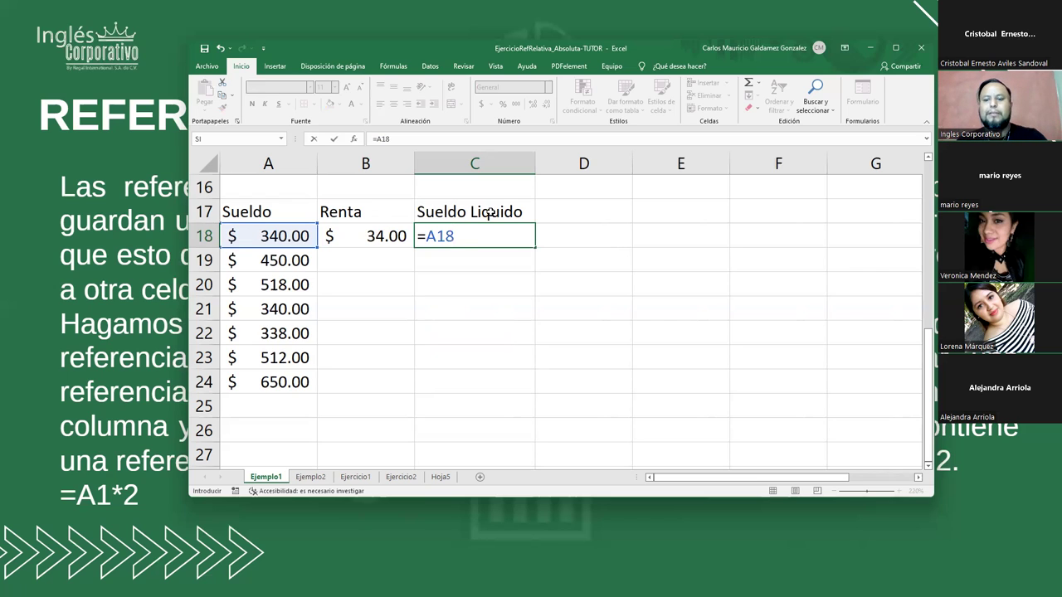
pyautogui.write('-')
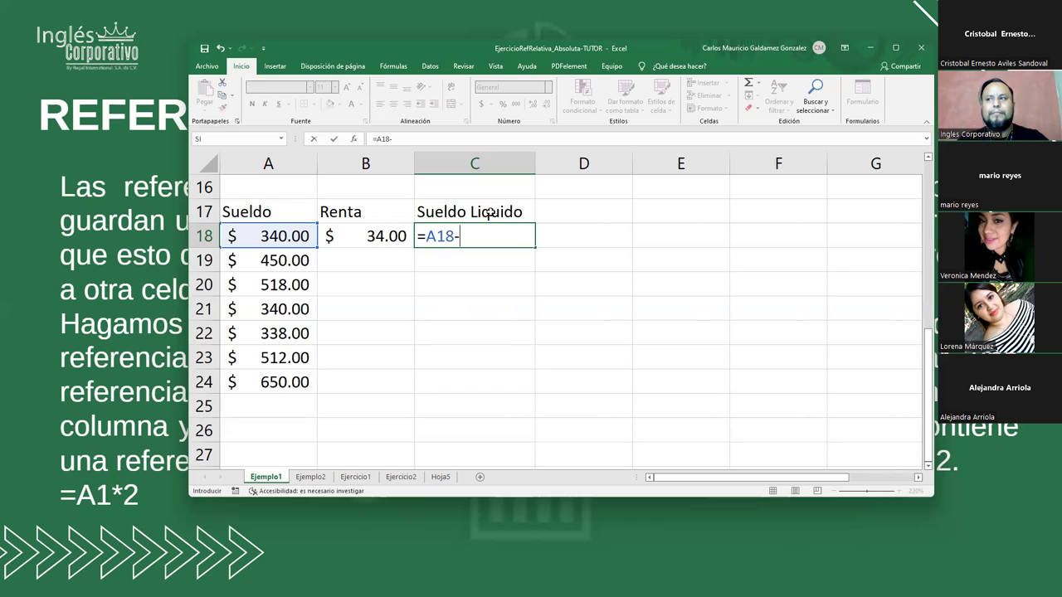
pyautogui.write('b18')
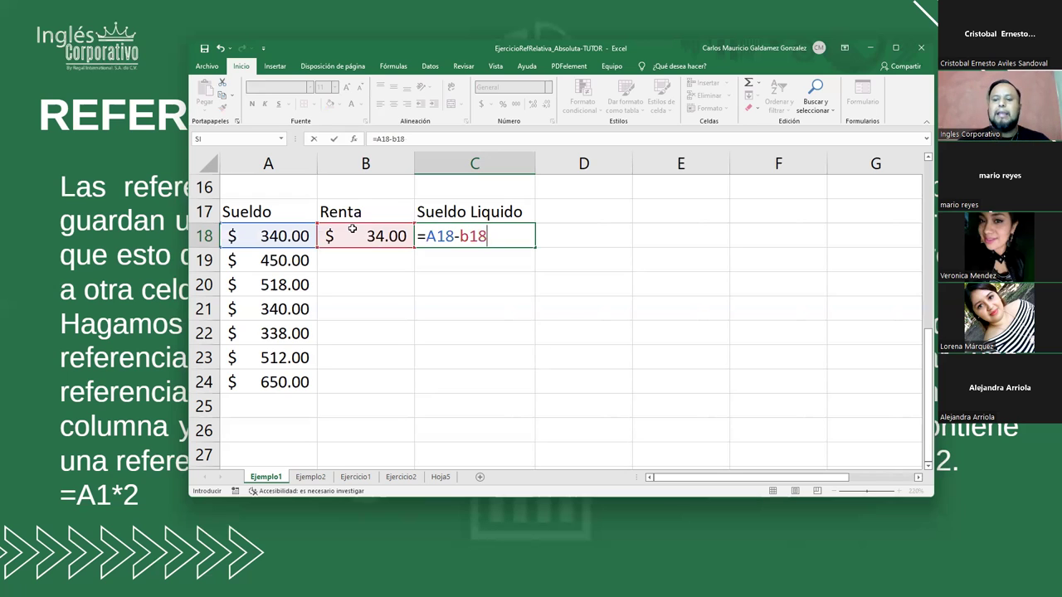
pyautogui.press('Return')
pyautogui.press('Up')
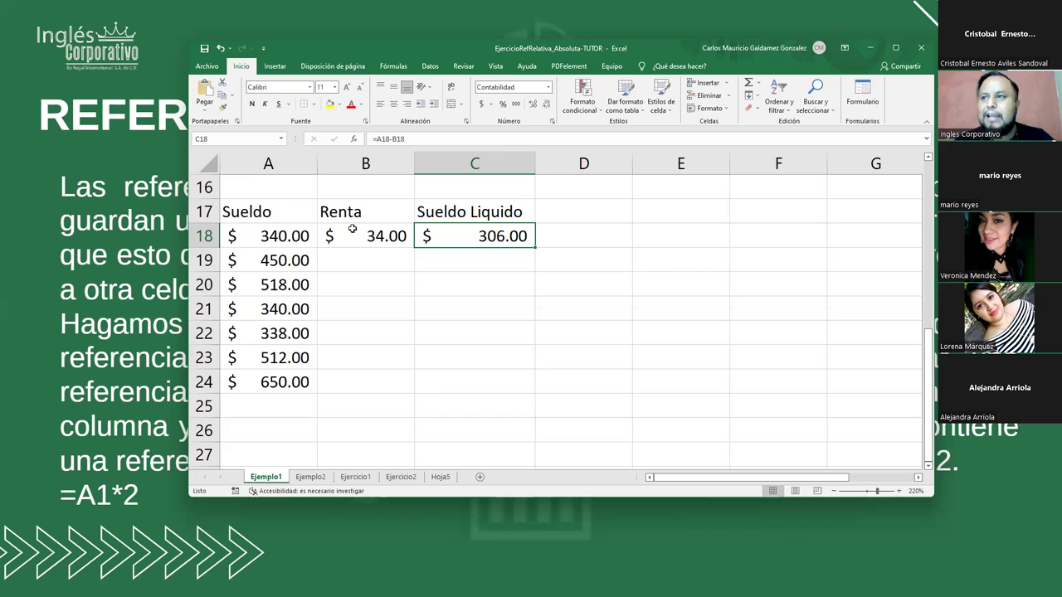
pyautogui.moveTo(283, 236); pyautogui.dragTo(485, 235)
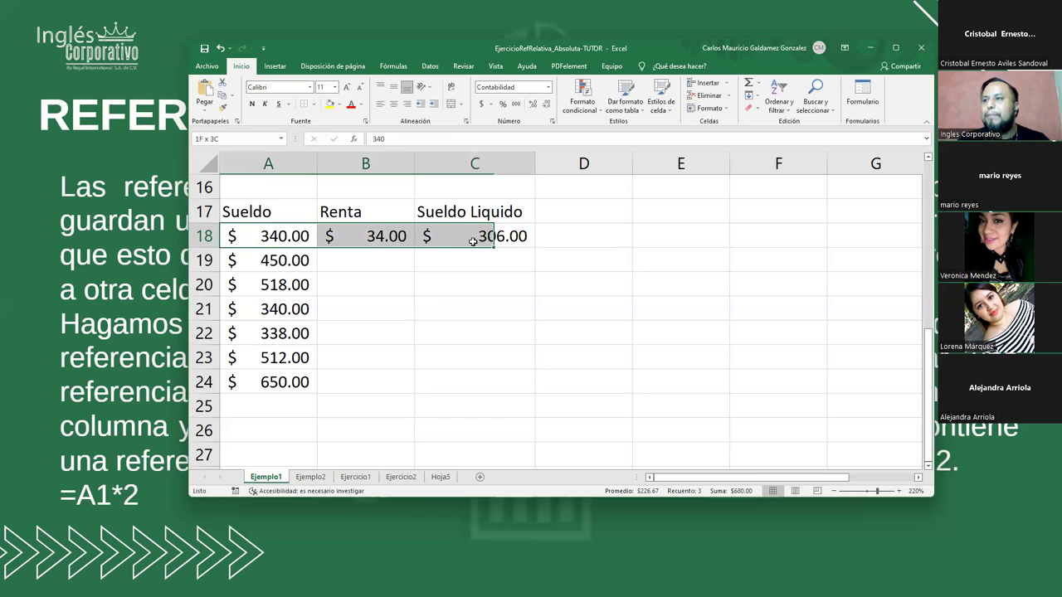
pyautogui.click(489, 238)
pyautogui.click(286, 224)
pyautogui.click(502, 236)
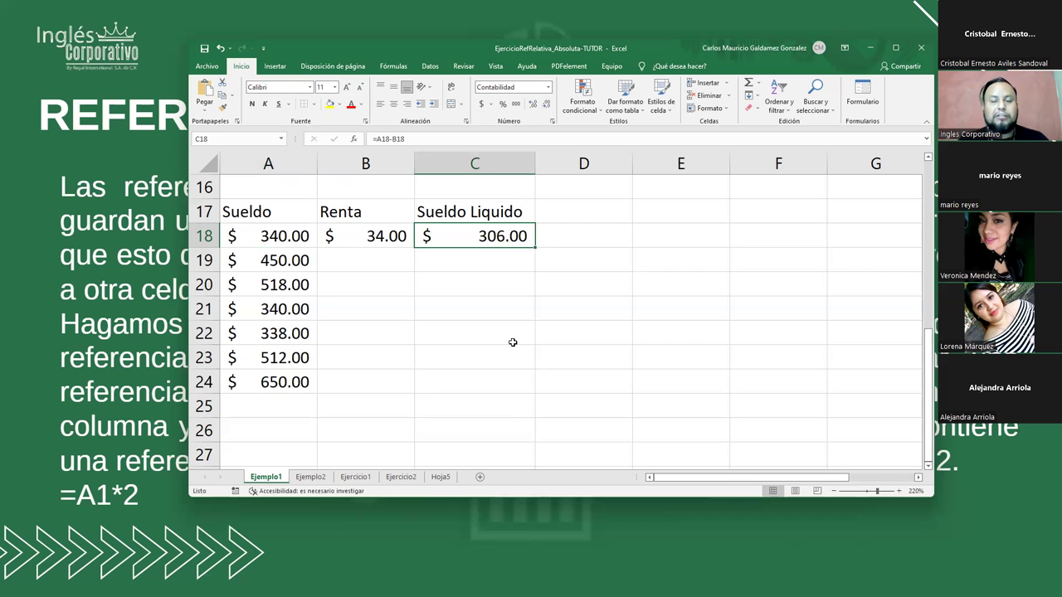
# - Enter =A19*10% in B19 for a Renta of $ 45.00
pyautogui.click(362, 239)
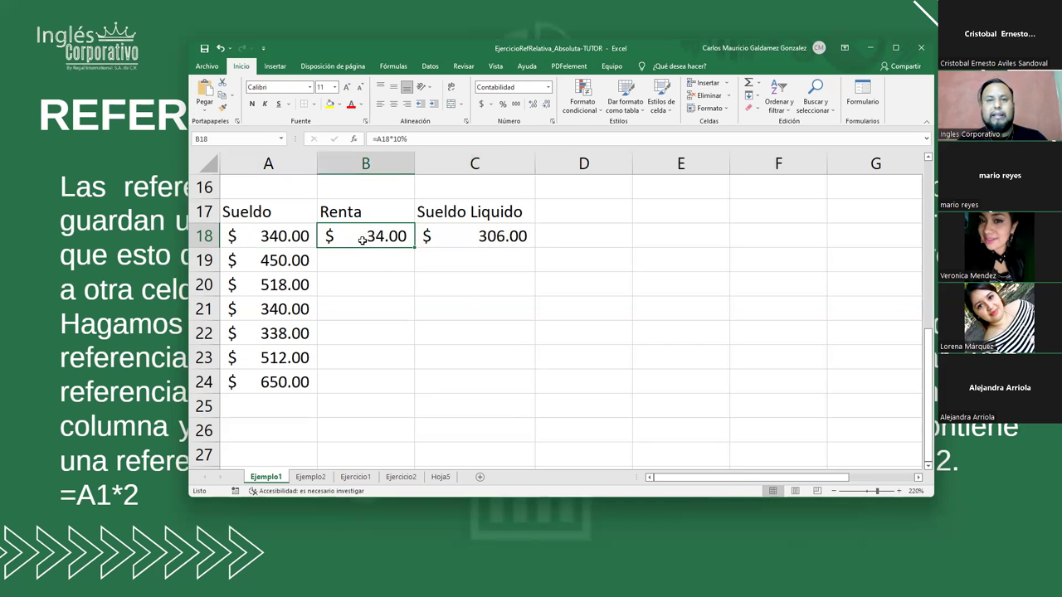
pyautogui.click(364, 259)
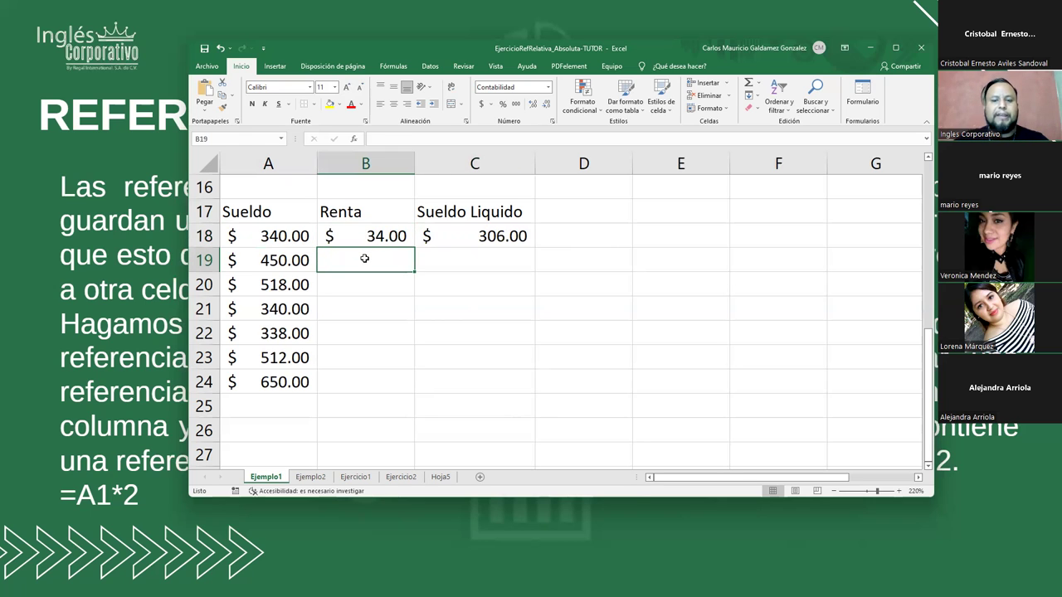
pyautogui.write('=')
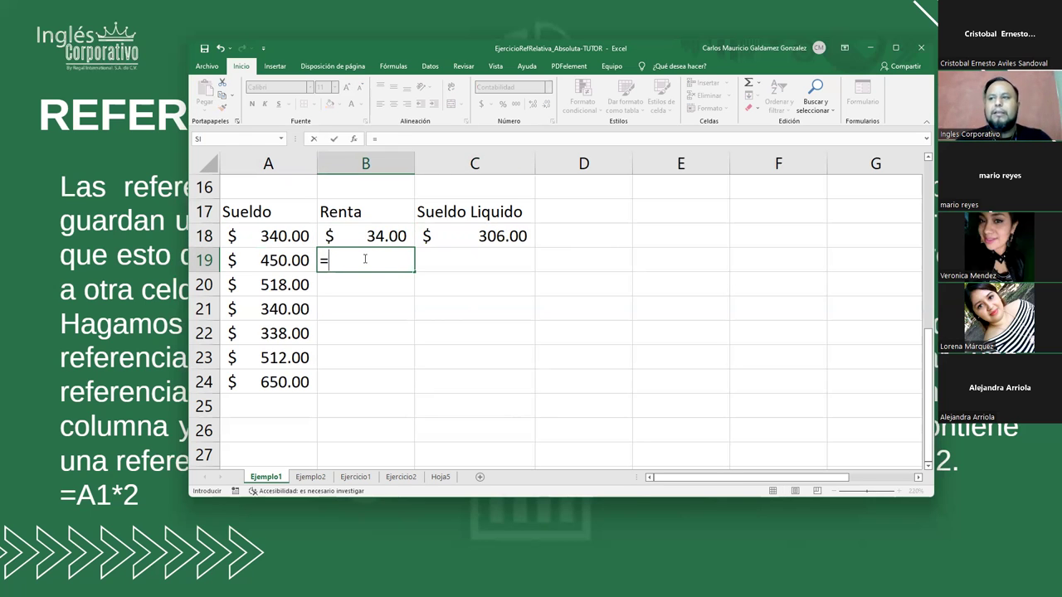
pyautogui.press('Left')
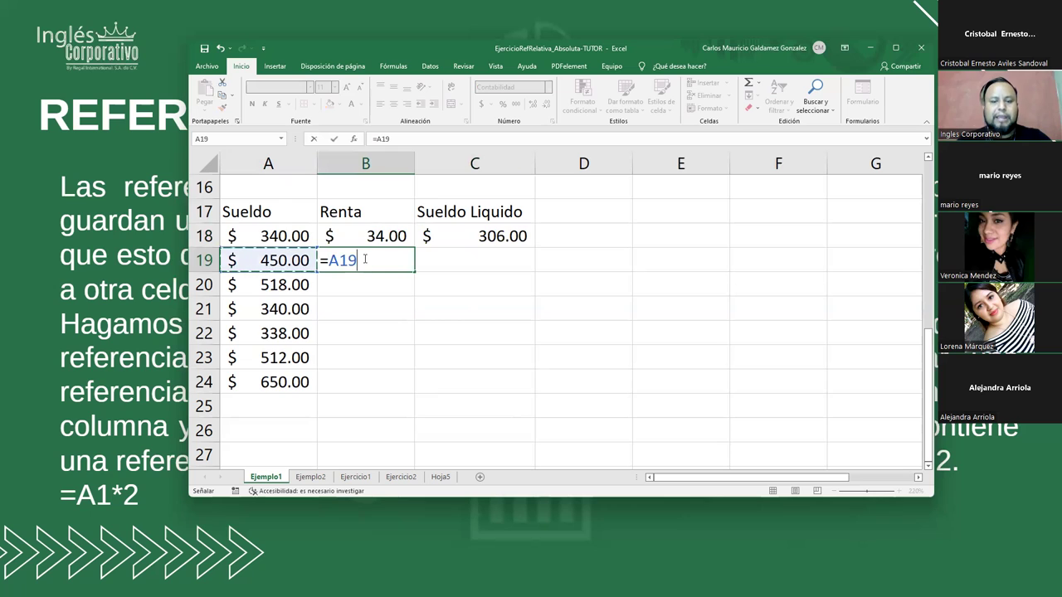
pyautogui.write('*10%')
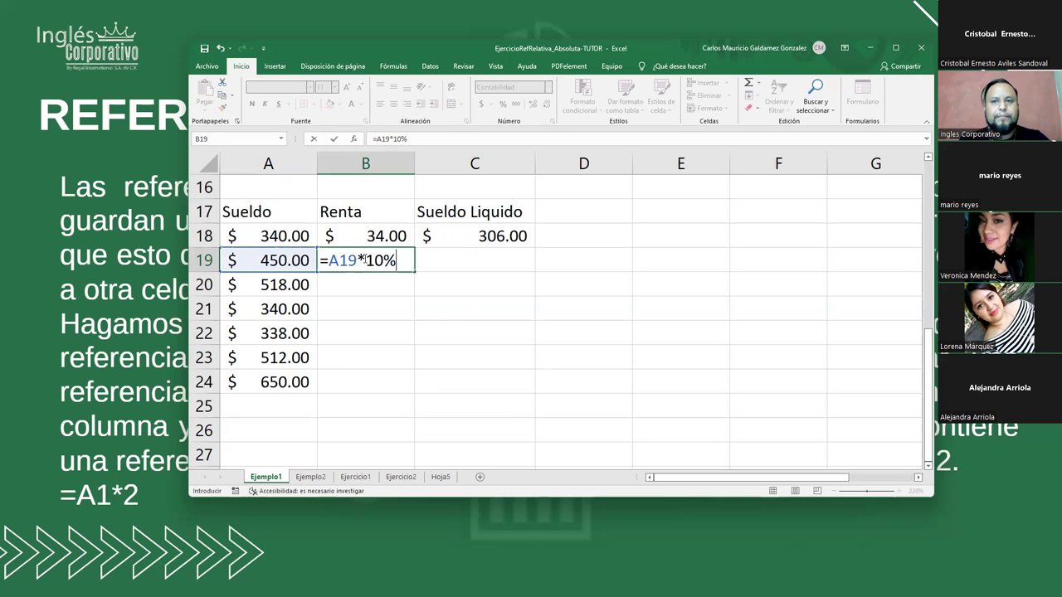
pyautogui.press('Tab')
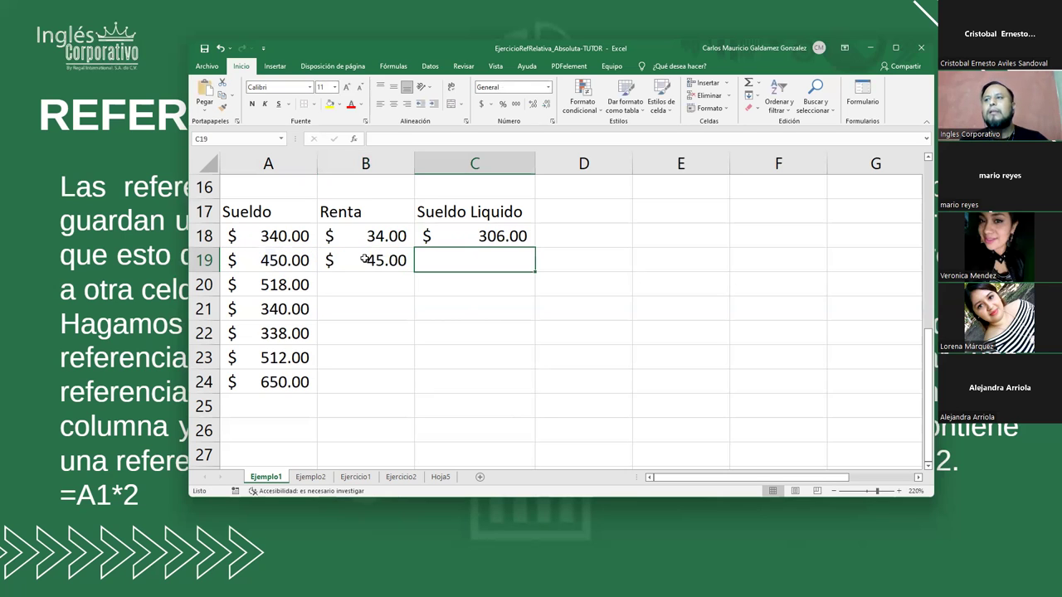
pyautogui.click(365, 259)
pyautogui.moveTo(265, 262); pyautogui.dragTo(351, 264)
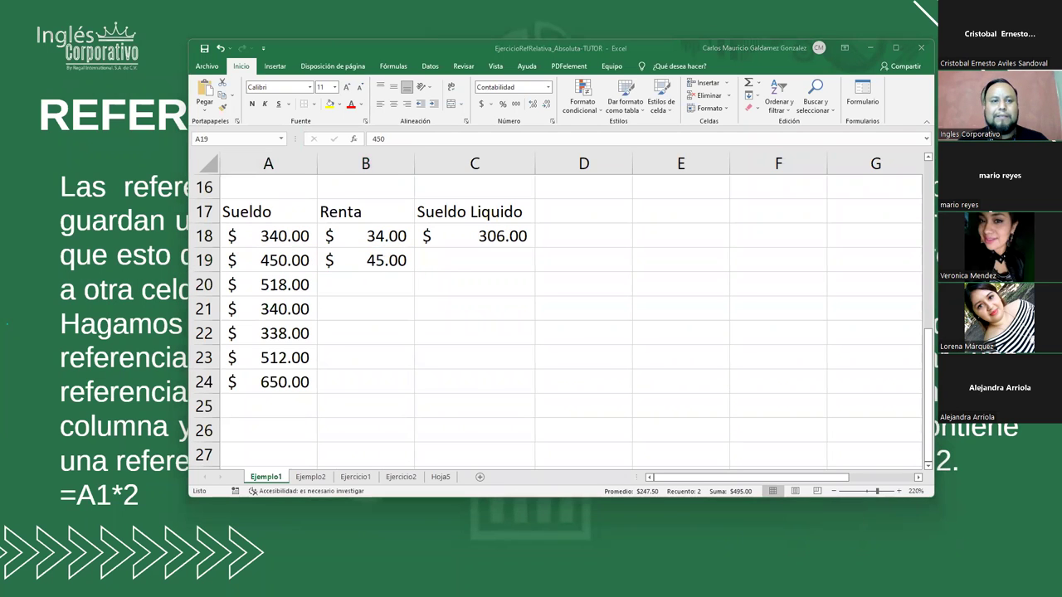
pyautogui.click(375, 259)
pyautogui.click(375, 260)
# - Enter =A19-B19 in C19 using arrow keys, giving $ 405.00
pyautogui.click(434, 266)
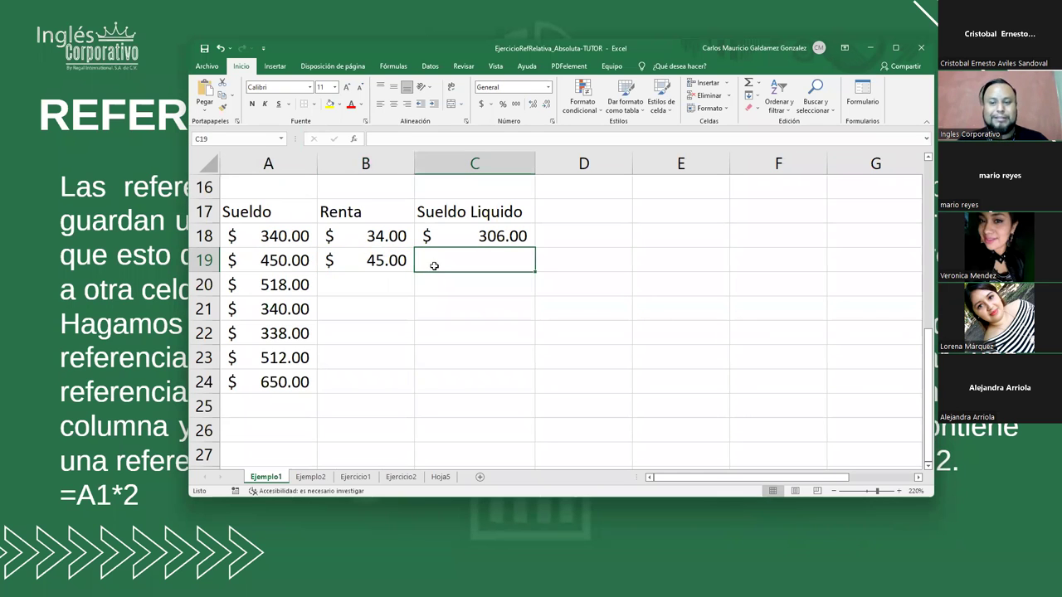
pyautogui.write('=')
pyautogui.press('Left')
pyautogui.press('Left')
pyautogui.write('-')
pyautogui.press('Left')
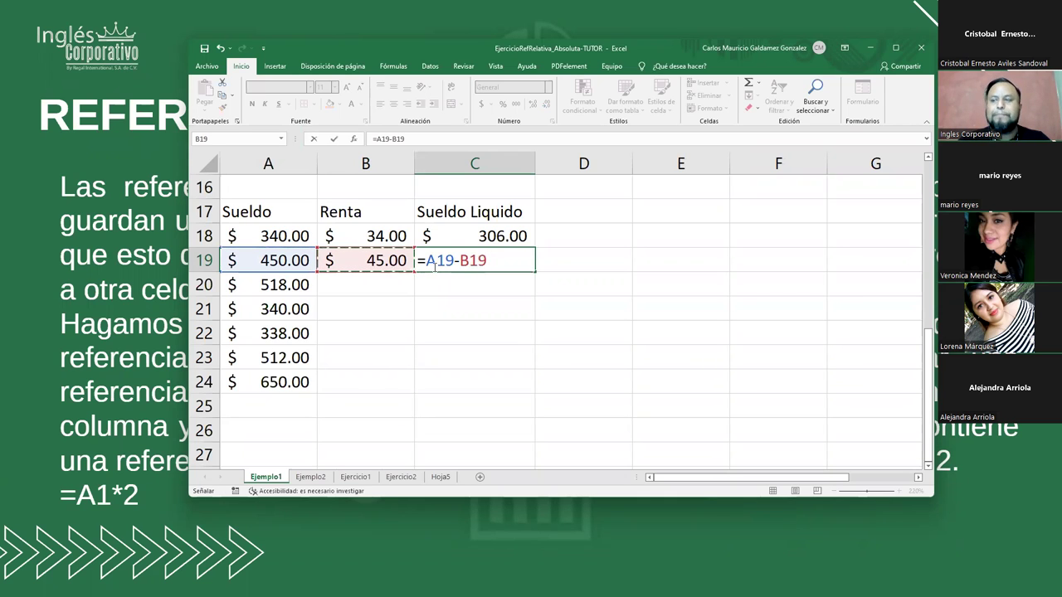
pyautogui.press('Return')
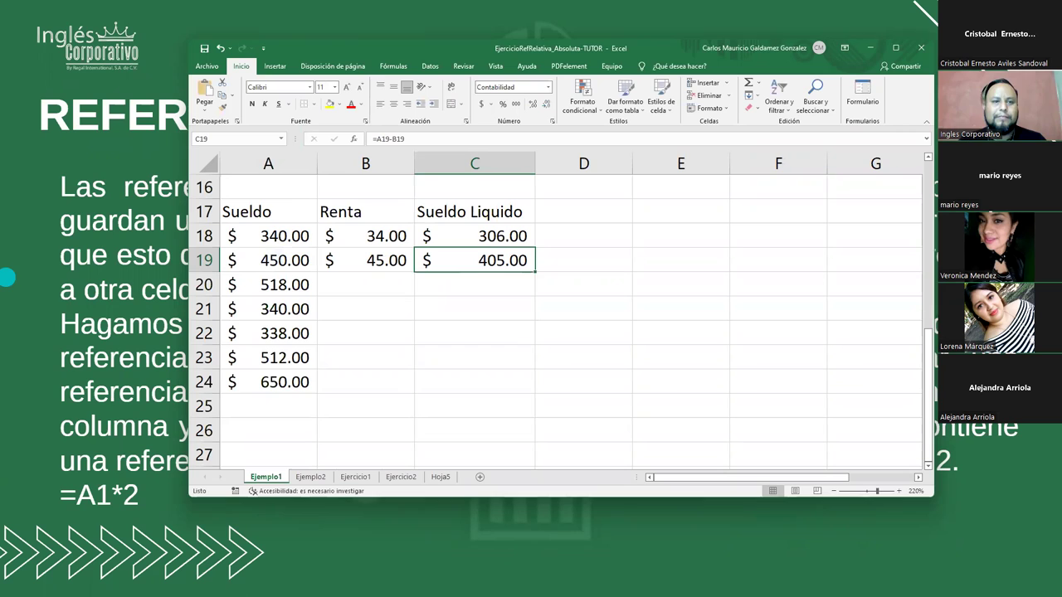
pyautogui.click(7, 278)
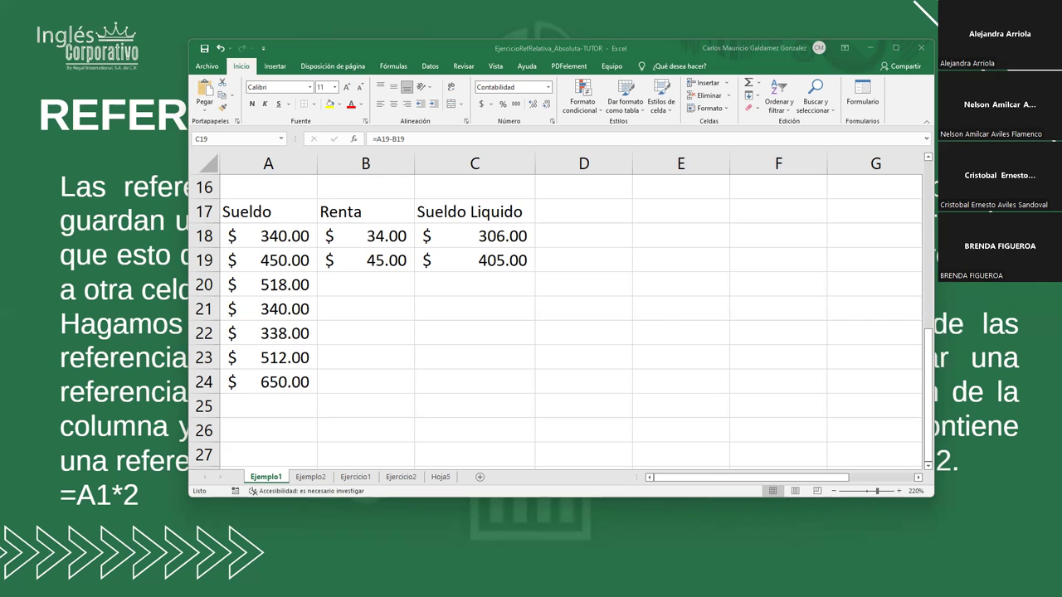
# - Cancel the accidental edit to C19's formula and select B18
pyautogui.press('F2')
pyautogui.click(358, 234)
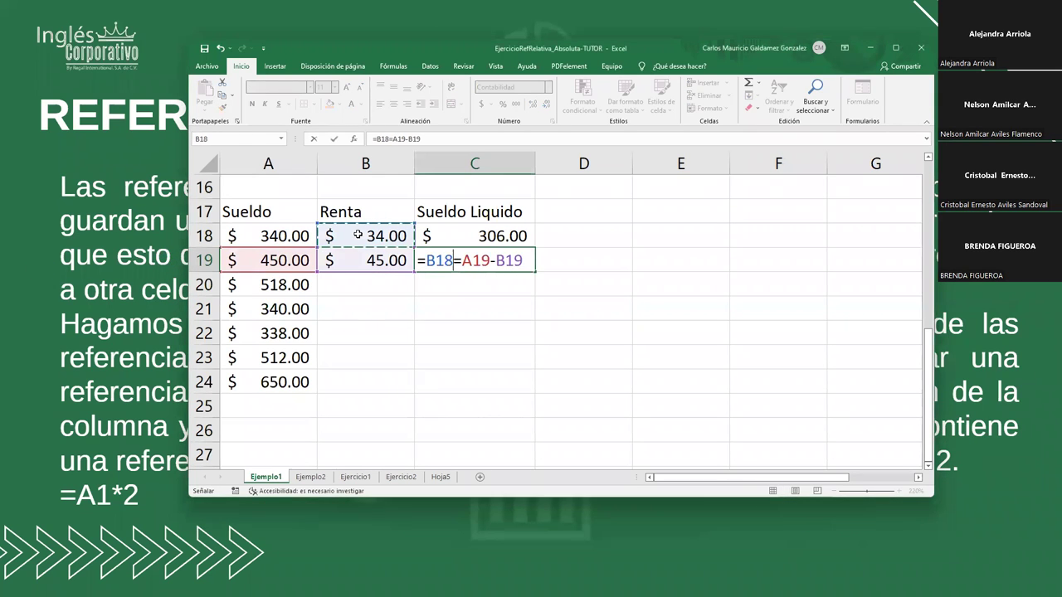
pyautogui.press('Escape')
pyautogui.click(357, 235)
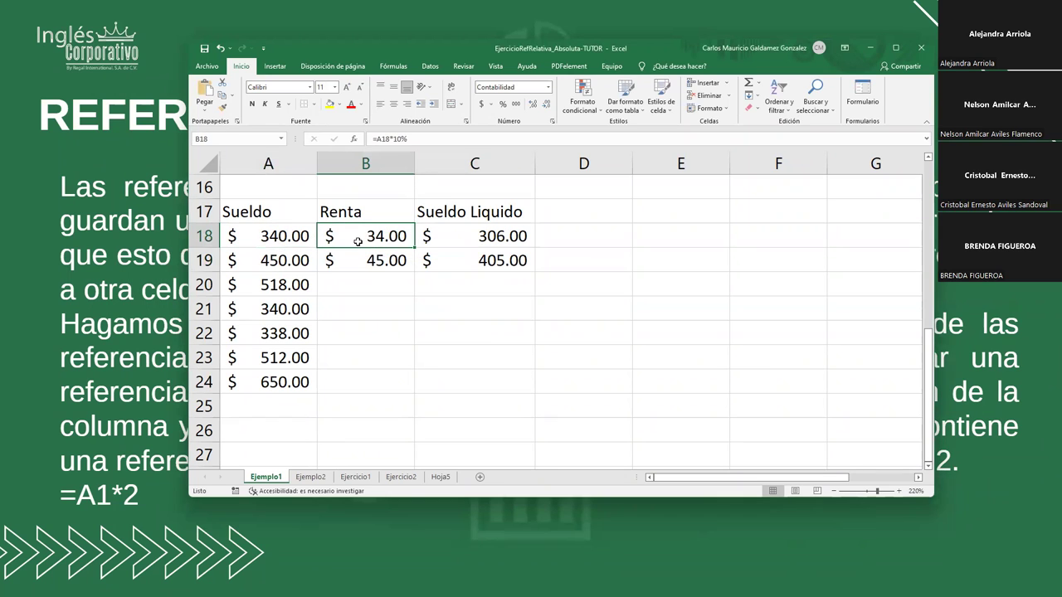
# - Explain B18's formula =A18*10% by highlighting A18, the operator and 10%, then recommit it
pyautogui.doubleClick(354, 241)
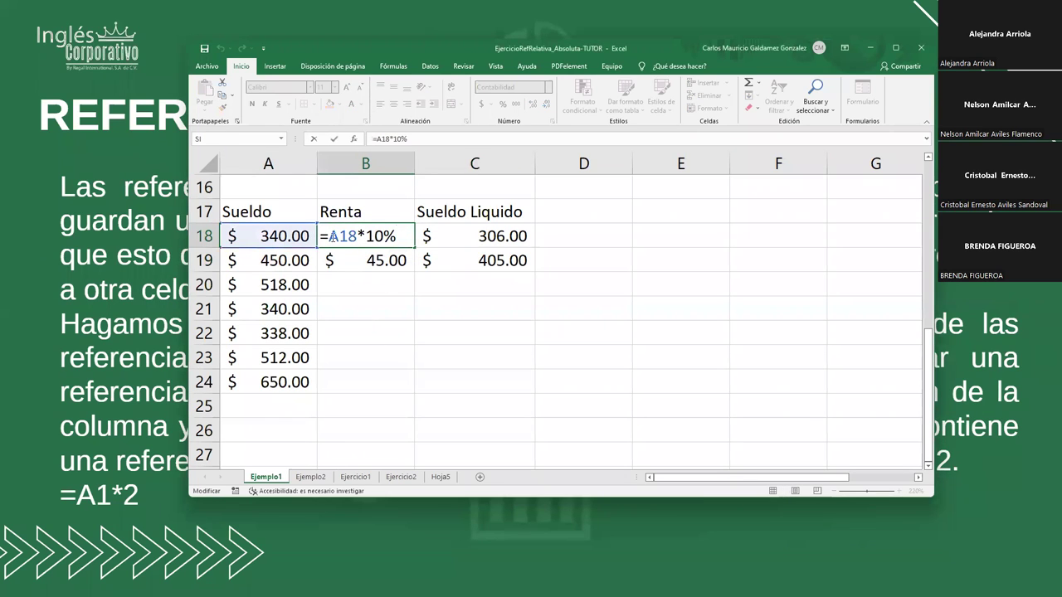
pyautogui.moveTo(329, 236); pyautogui.dragTo(358, 236)
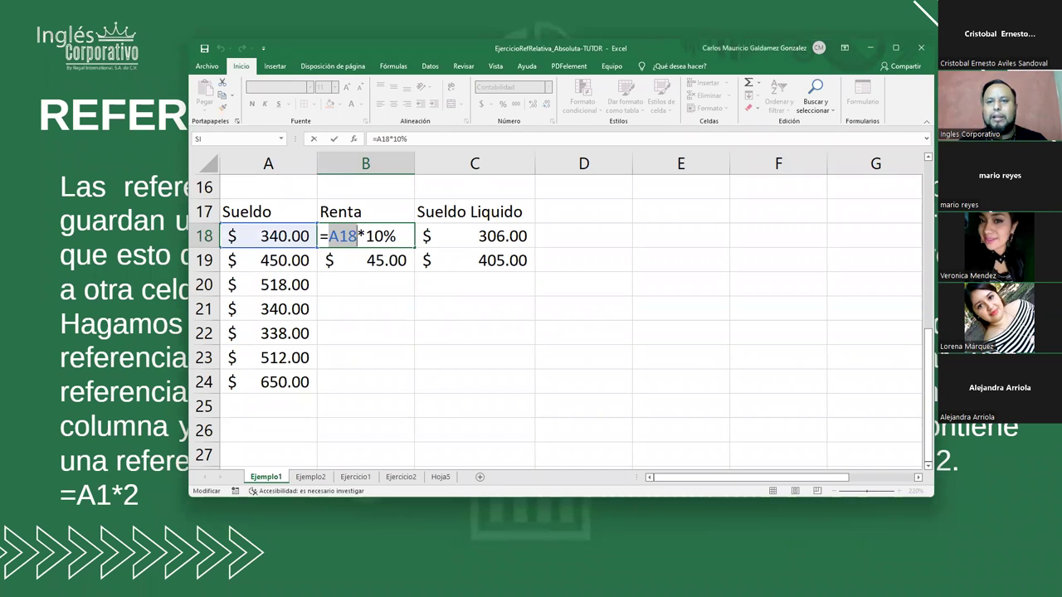
pyautogui.click(366, 238)
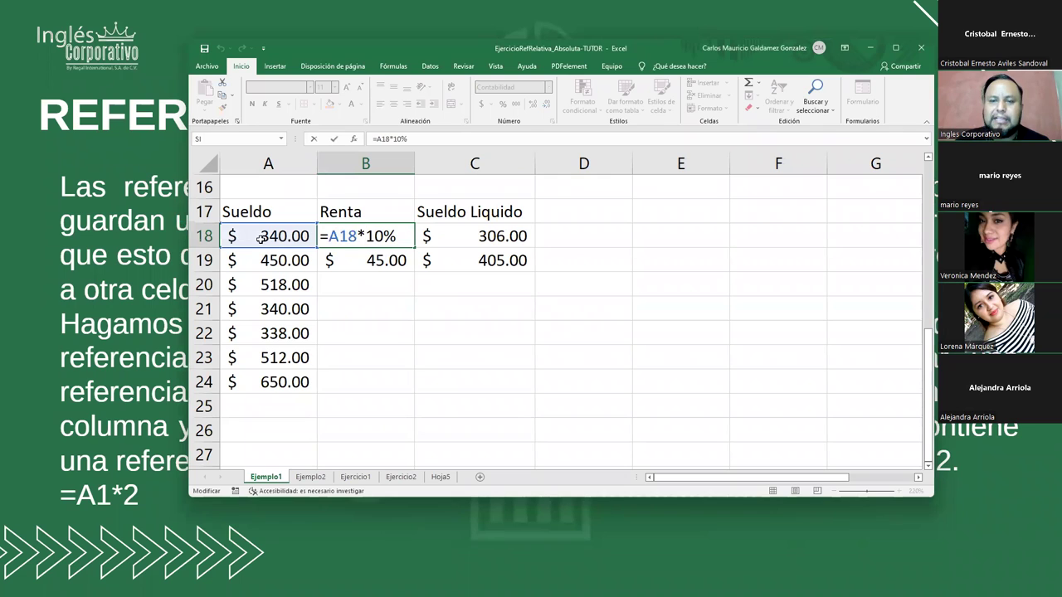
pyautogui.moveTo(368, 237); pyautogui.dragTo(395, 237)
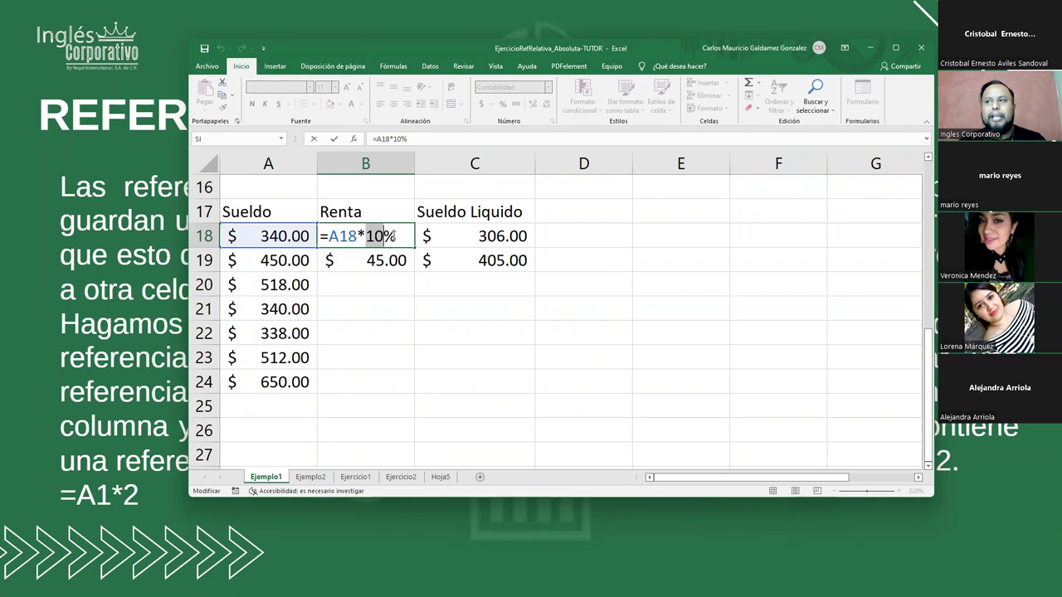
pyautogui.doubleClick(361, 236)
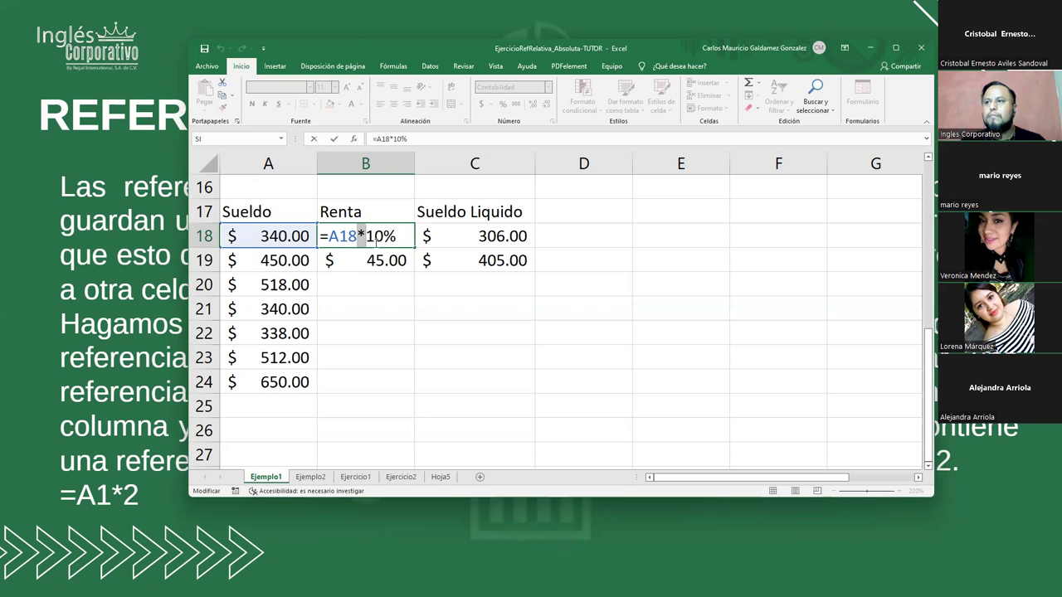
pyautogui.click(370, 235)
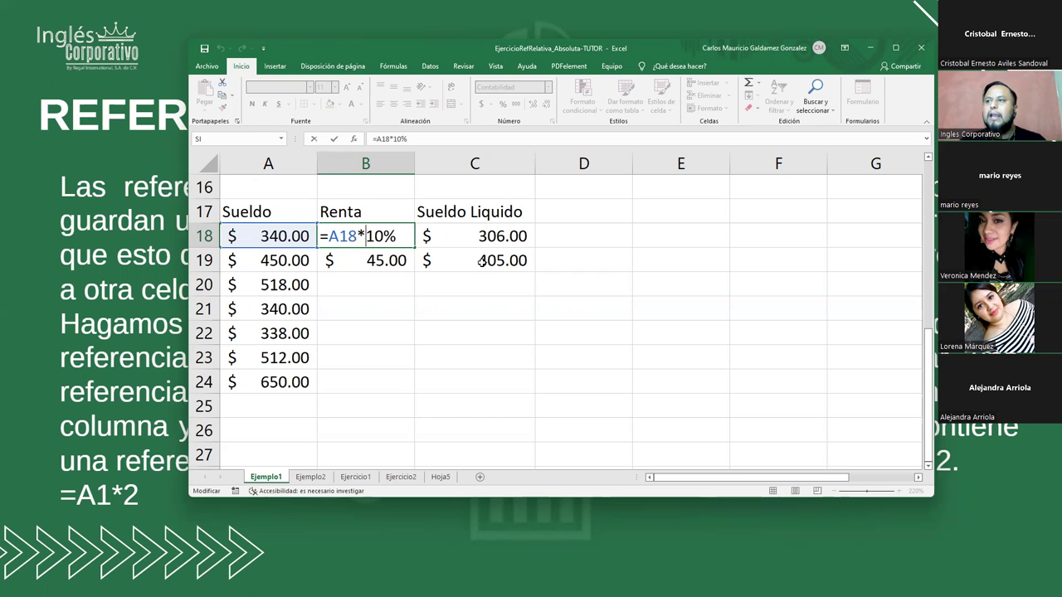
pyautogui.press('Return')
pyautogui.click(385, 238)
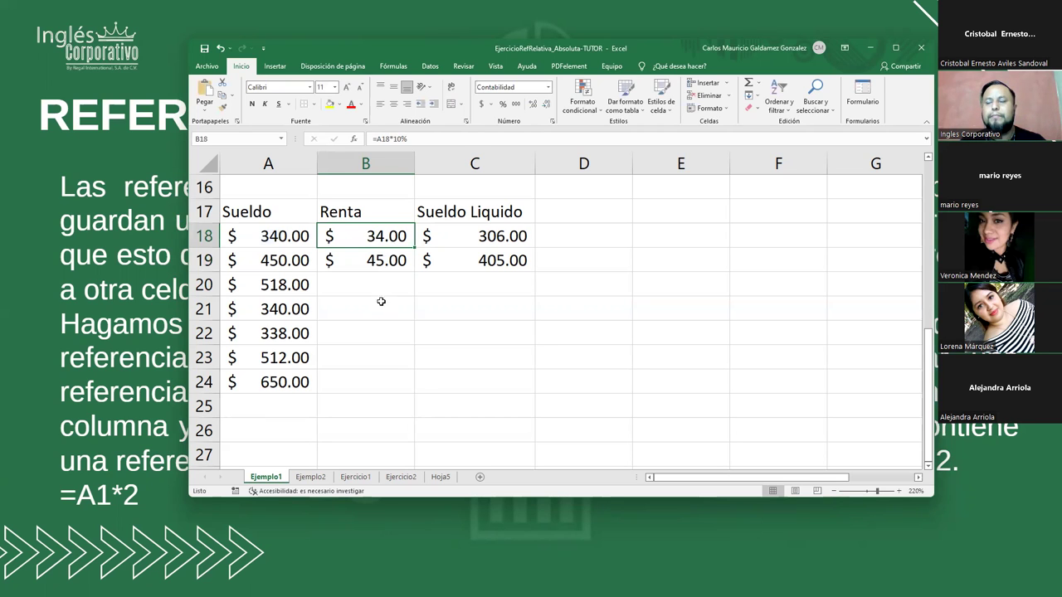
# - AutoSum the Sueldo values A18:A24 into A25, giving =SUMA(A18:A24) = $3,148.00
pyautogui.click(448, 237)
pyautogui.moveTo(454, 213); pyautogui.dragTo(460, 255)
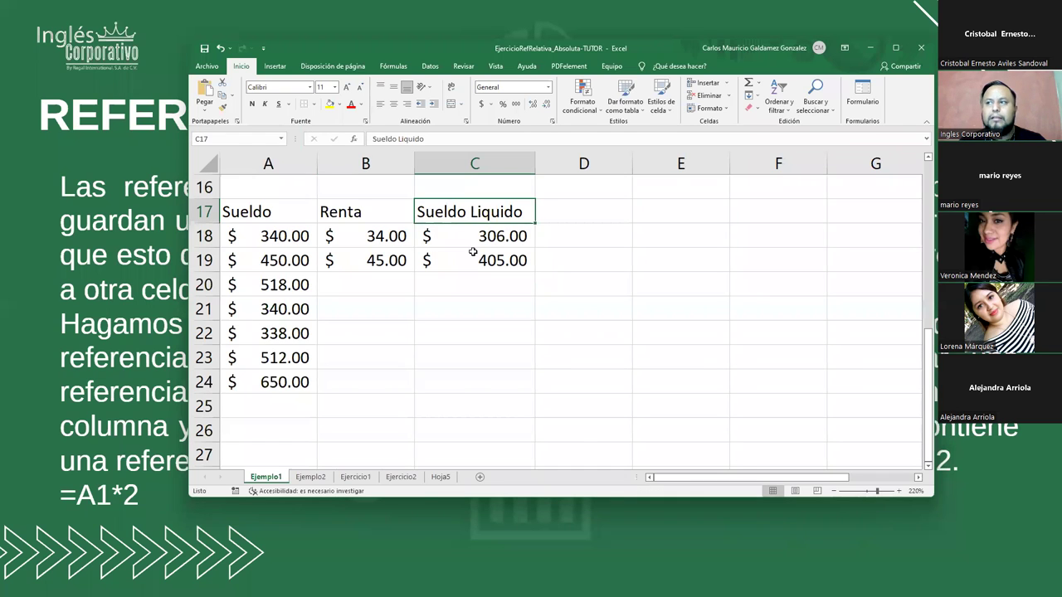
pyautogui.click(461, 236)
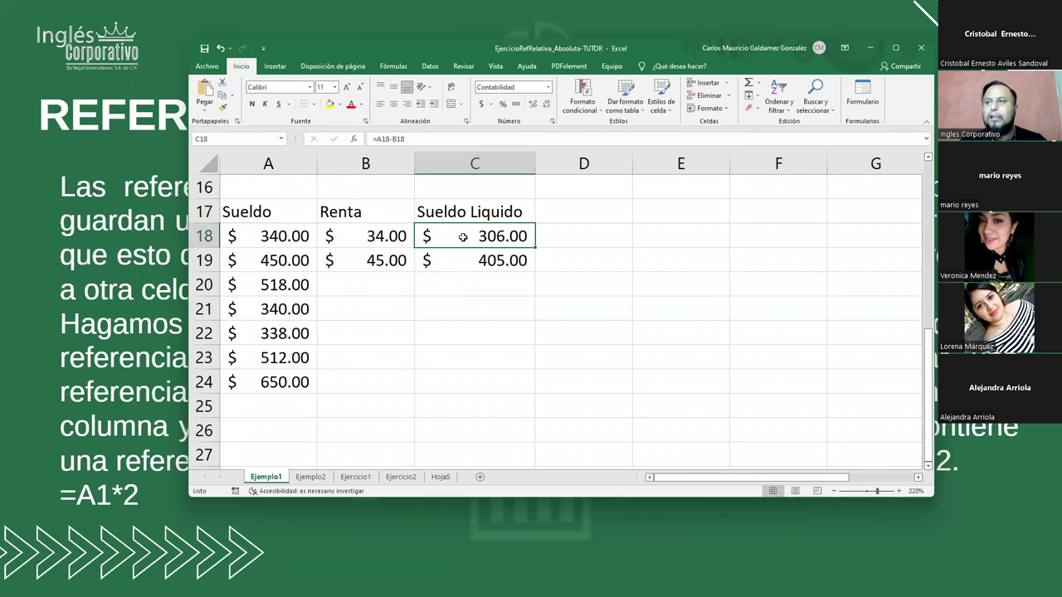
pyautogui.moveTo(255, 242); pyautogui.dragTo(268, 383)
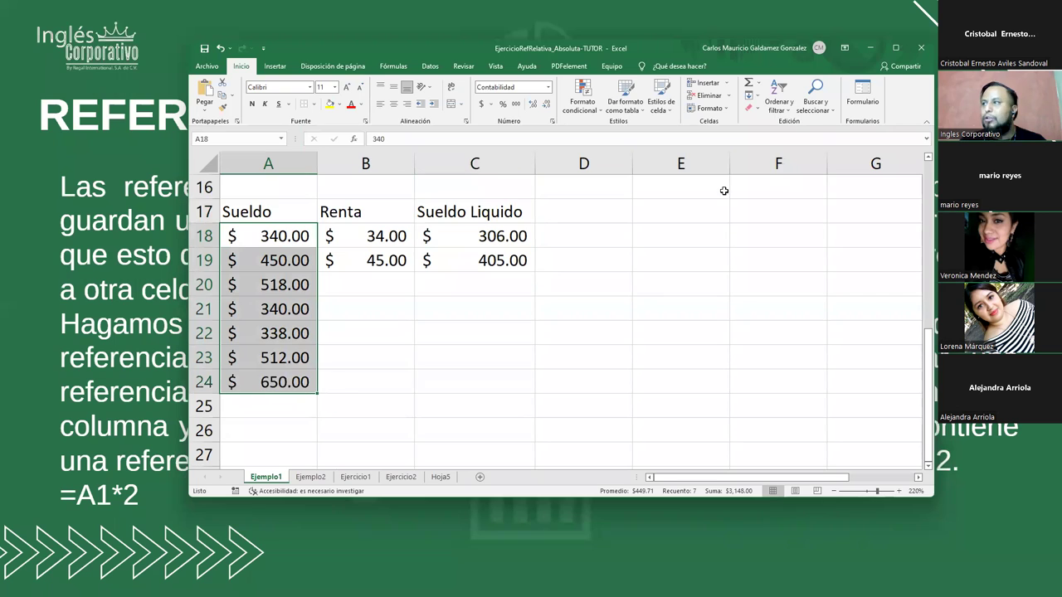
pyautogui.click(748, 83)
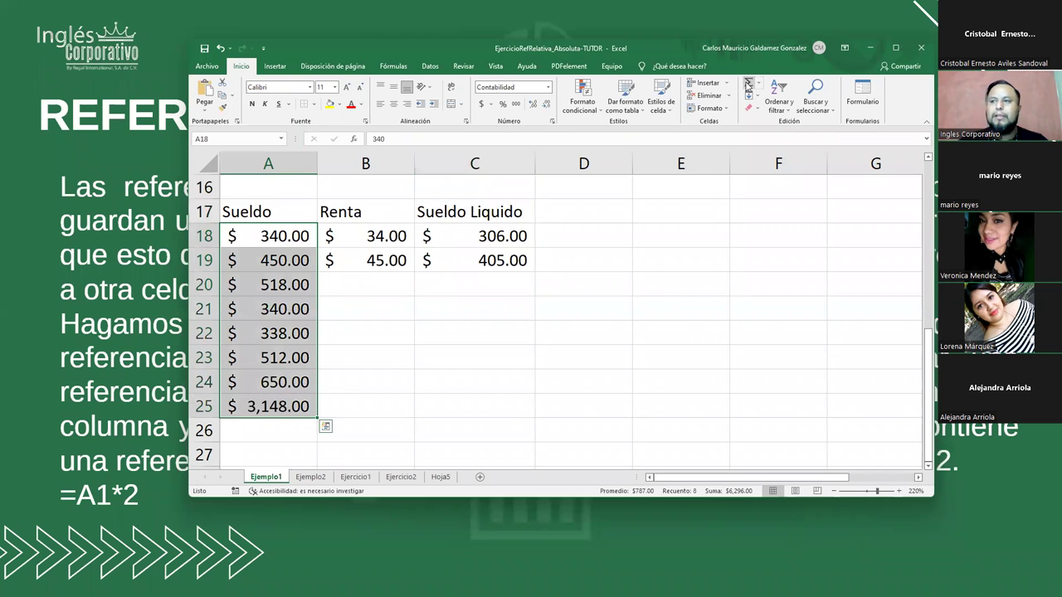
pyautogui.click(291, 410)
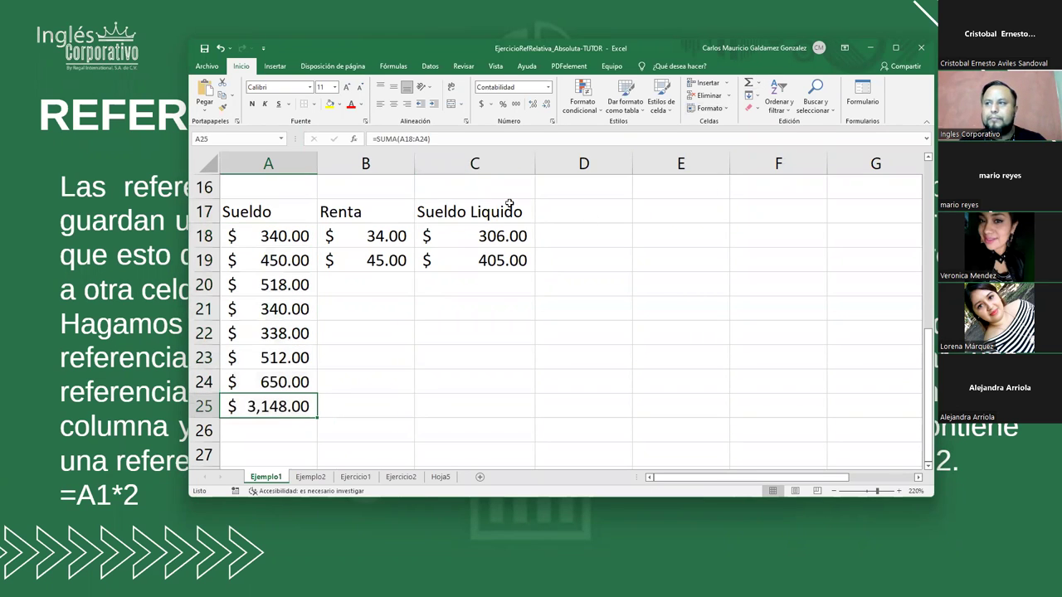
# - AutoSum Sueldo Liquido, move the $711.00 total into C25 and correct its range to C18:C24
pyautogui.moveTo(481, 238); pyautogui.dragTo(475, 383)
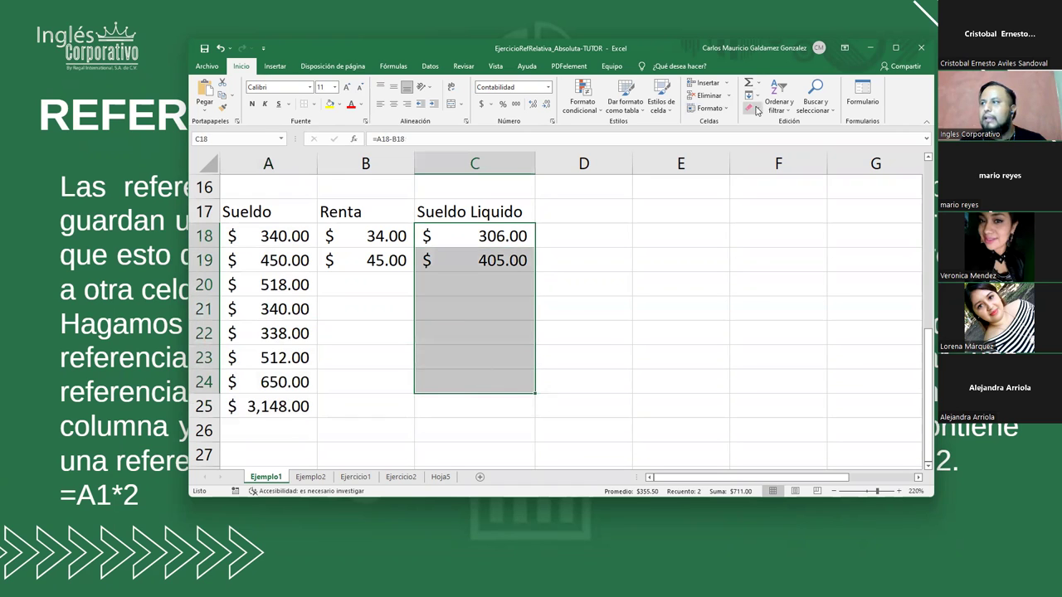
pyautogui.click(750, 83)
pyautogui.click(466, 390)
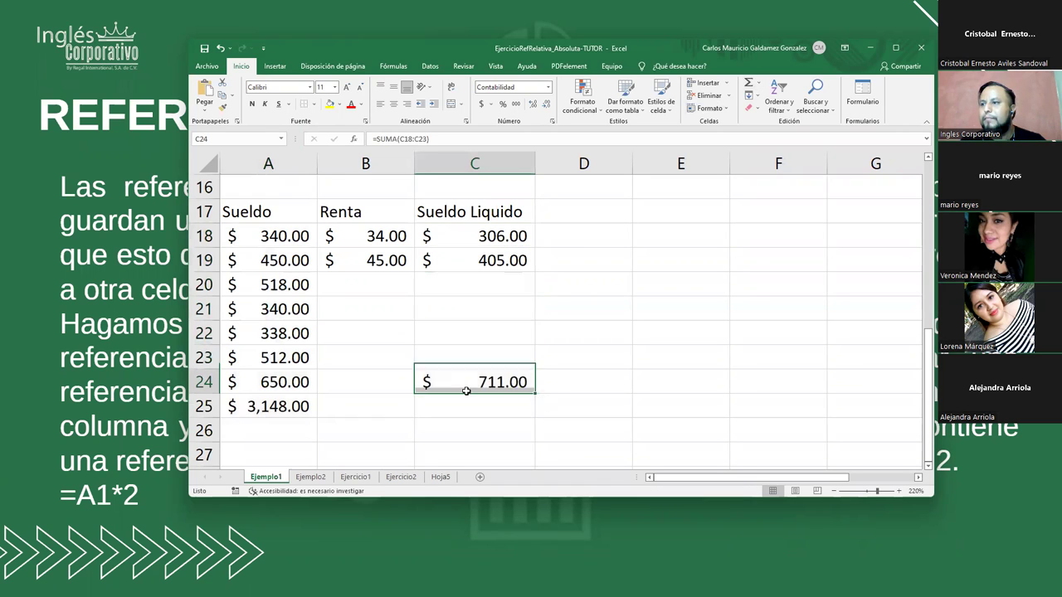
pyautogui.moveTo(501, 397); pyautogui.dragTo(500, 408)
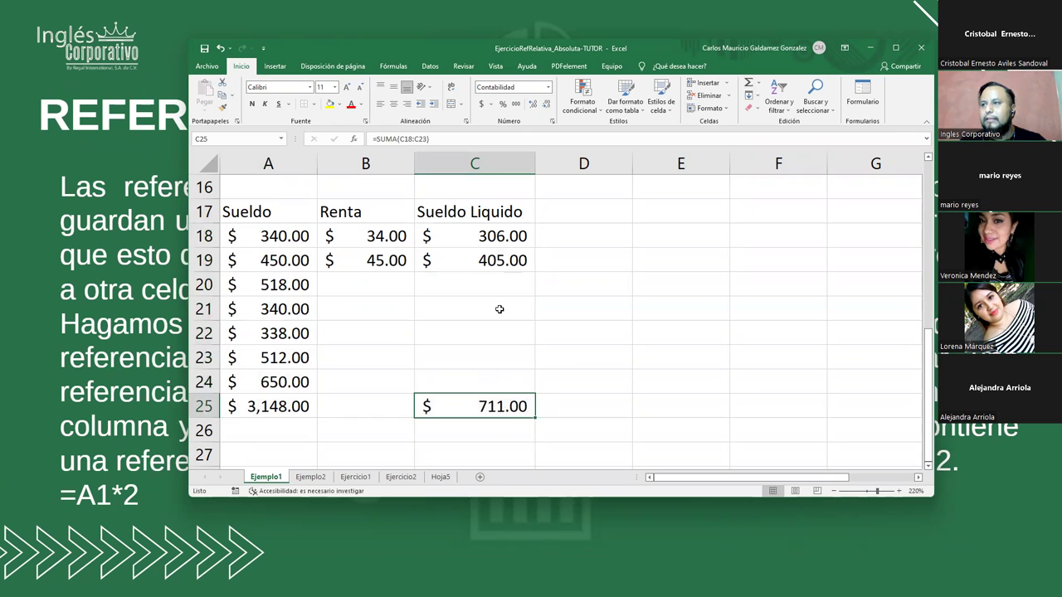
pyautogui.click(481, 236)
pyautogui.click(485, 333)
pyautogui.click(481, 408)
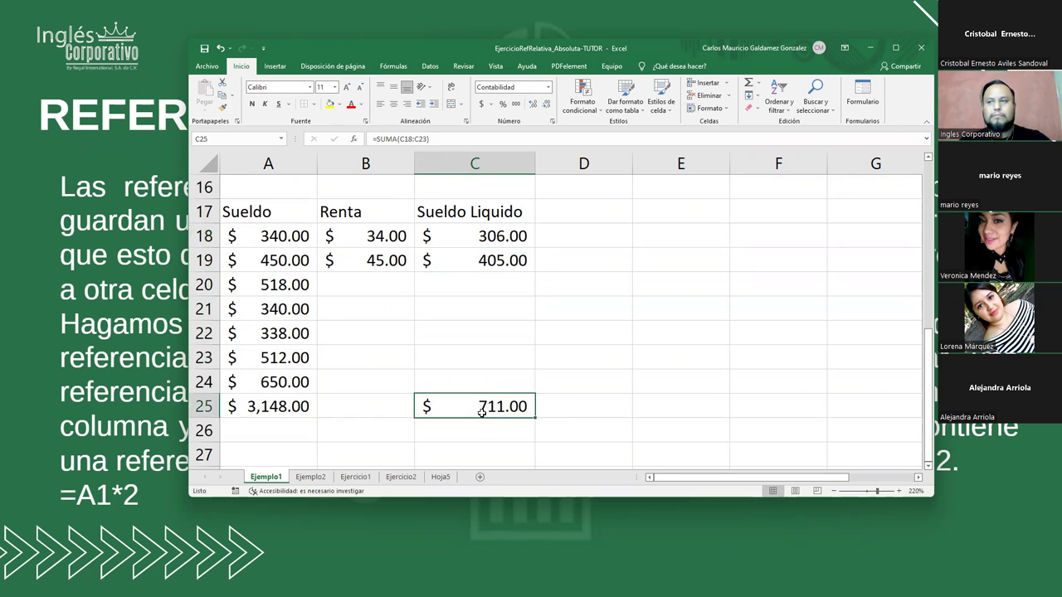
pyautogui.doubleClick(481, 412)
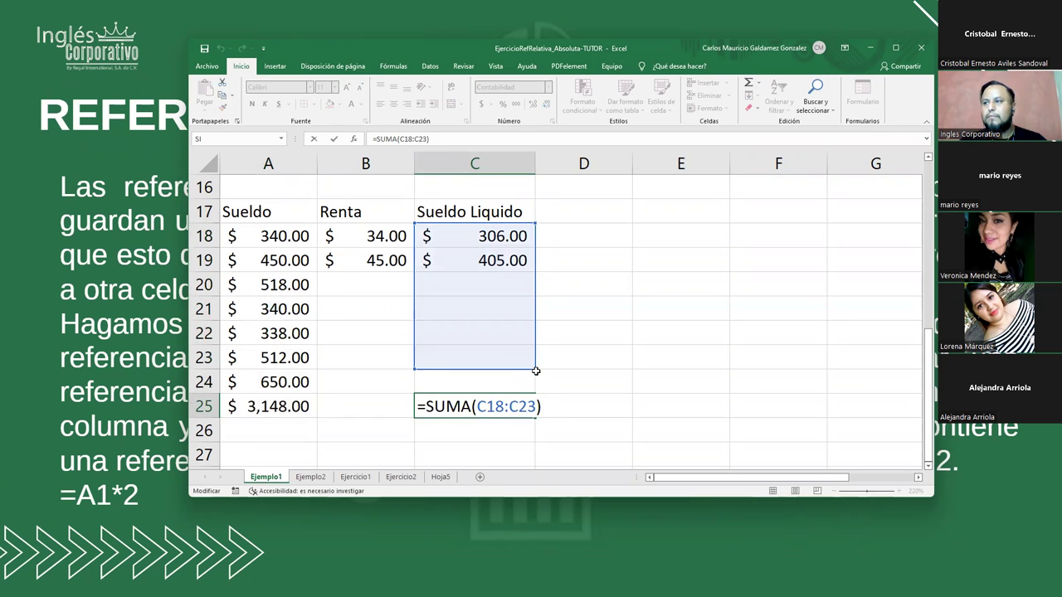
pyautogui.moveTo(536, 368); pyautogui.dragTo(535, 395)
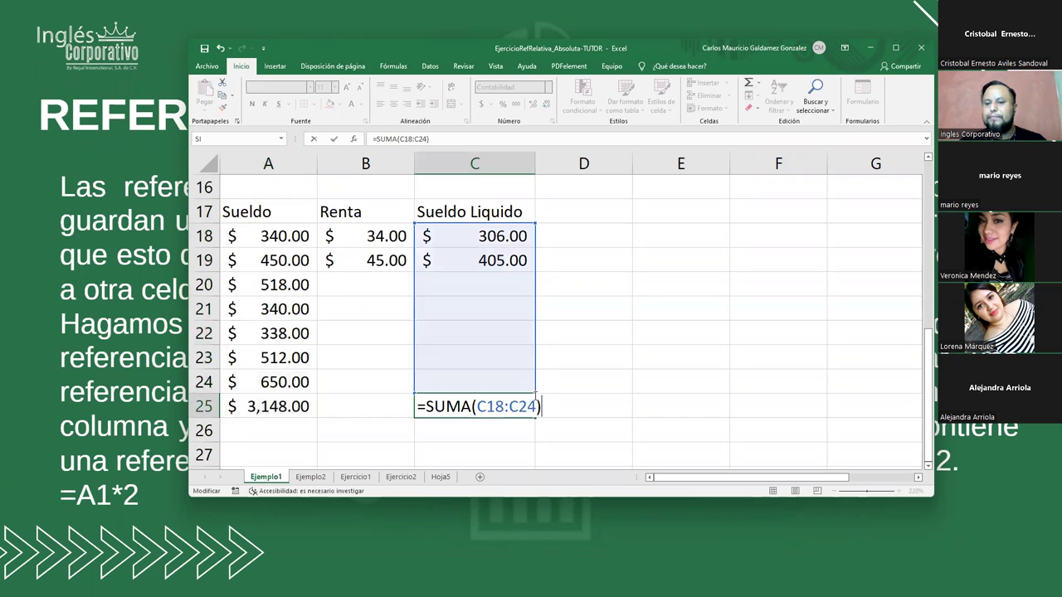
pyautogui.press('Return')
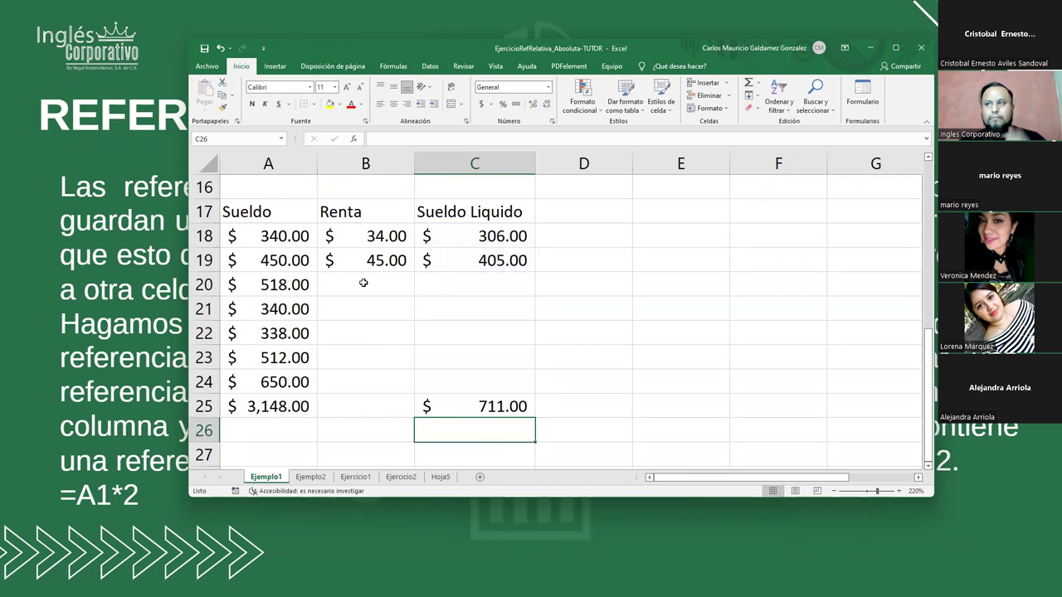
# - Copy the row 19 Renta and Sueldo Liquido formulas down to row 24, raising C25 to $2,833.20
pyautogui.click(364, 283)
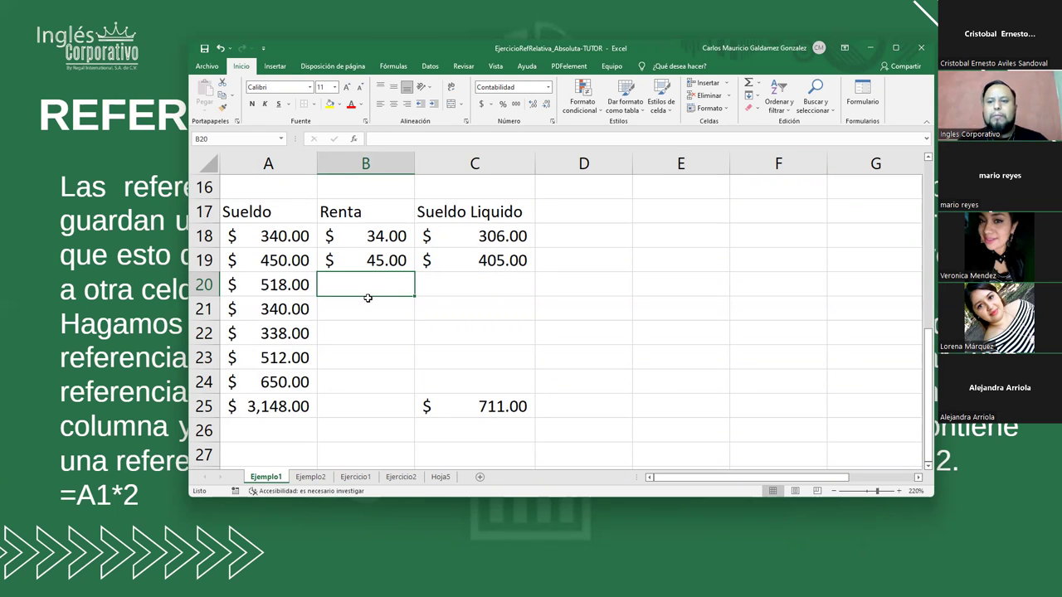
pyautogui.moveTo(362, 260); pyautogui.dragTo(469, 263)
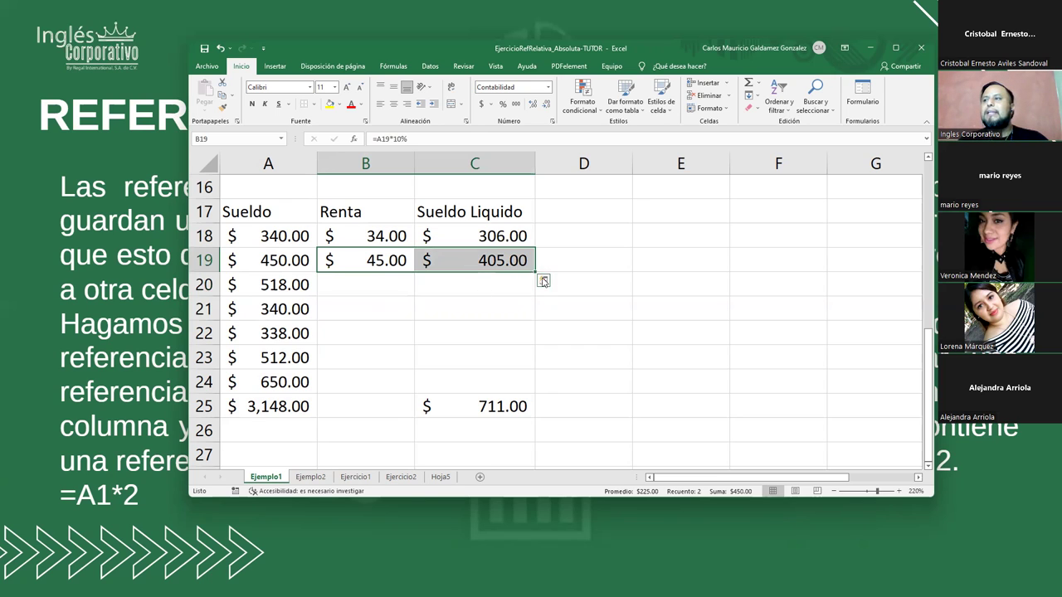
pyautogui.moveTo(535, 271); pyautogui.dragTo(531, 387)
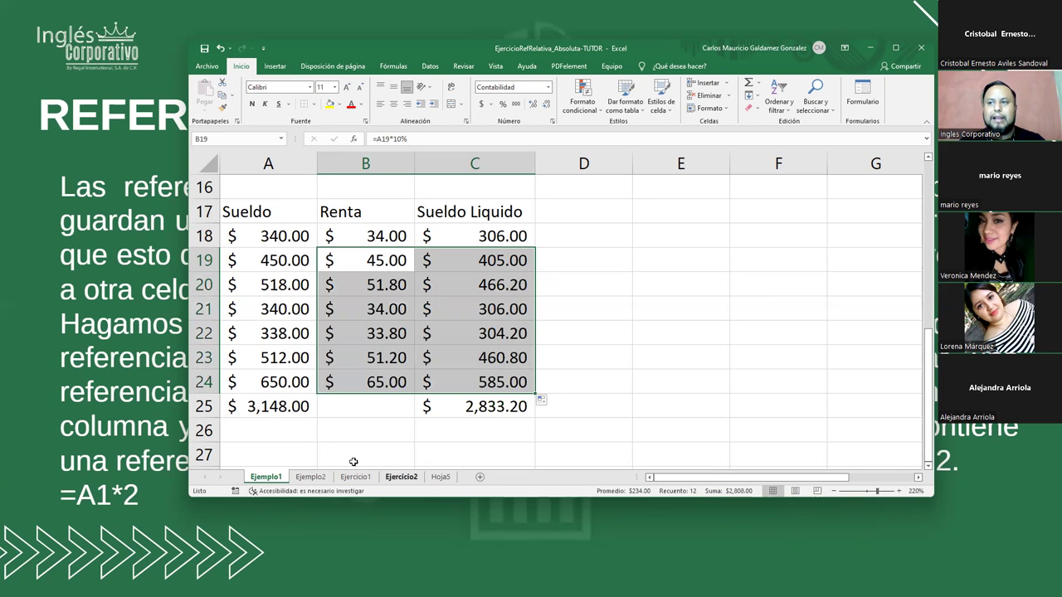
pyautogui.click(475, 312)
pyautogui.click(495, 271)
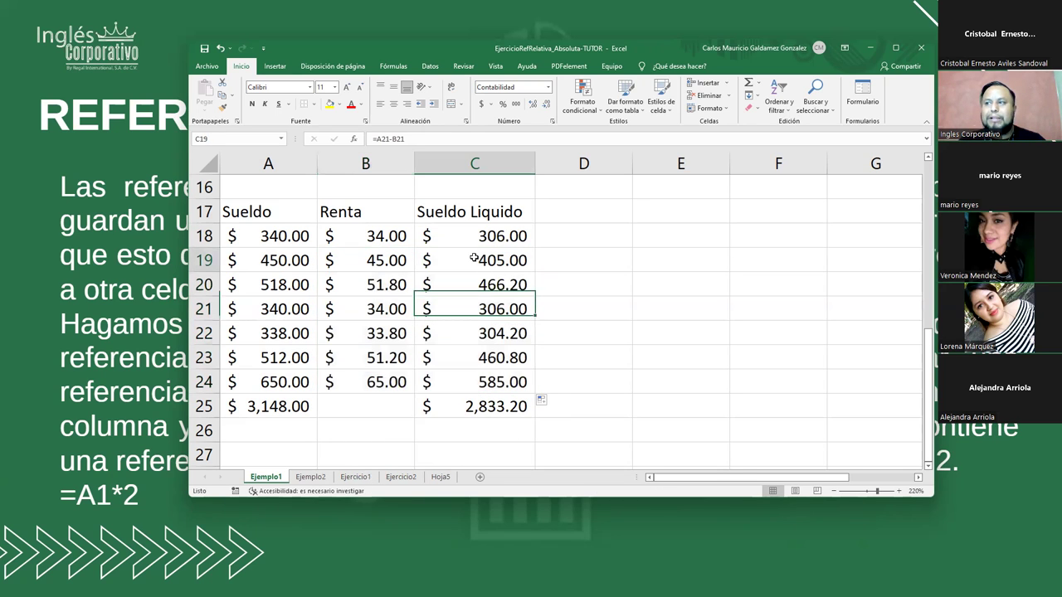
pyautogui.click(378, 267)
pyautogui.press('F2')
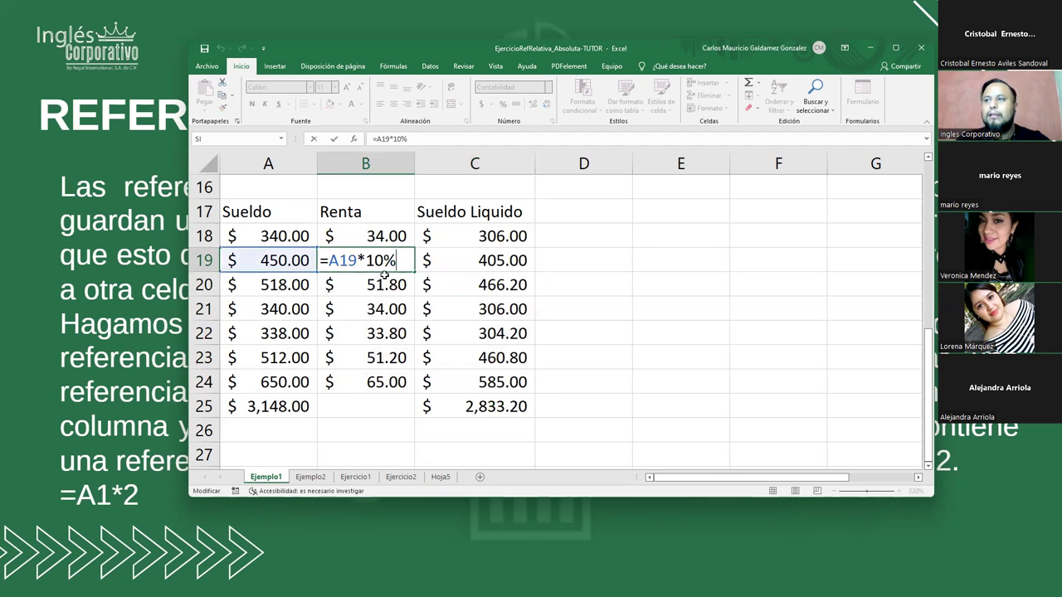
pyautogui.doubleClick(385, 280)
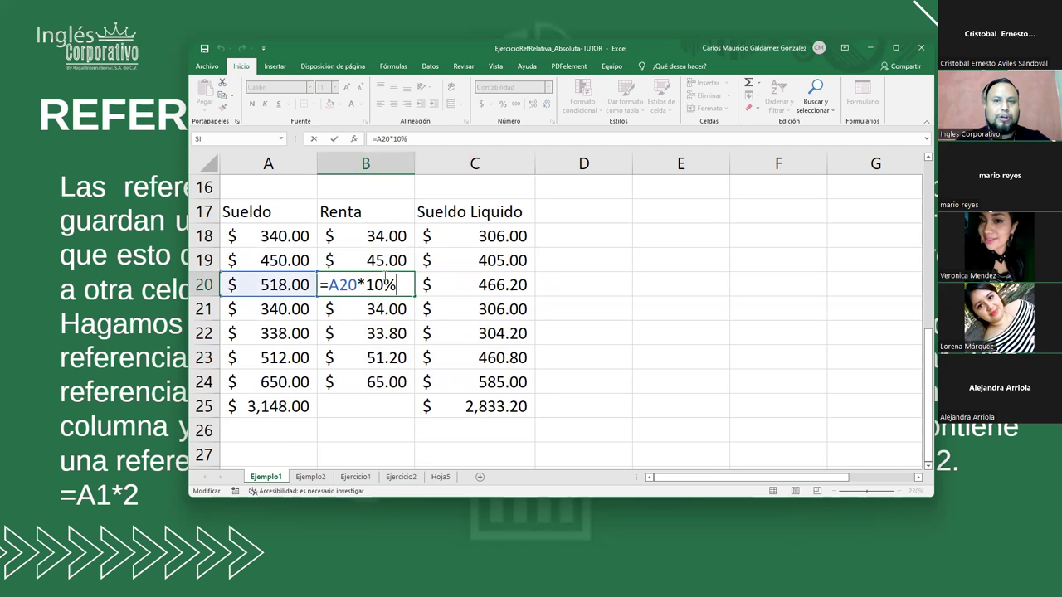
pyautogui.press('Return')
pyautogui.press('F2')
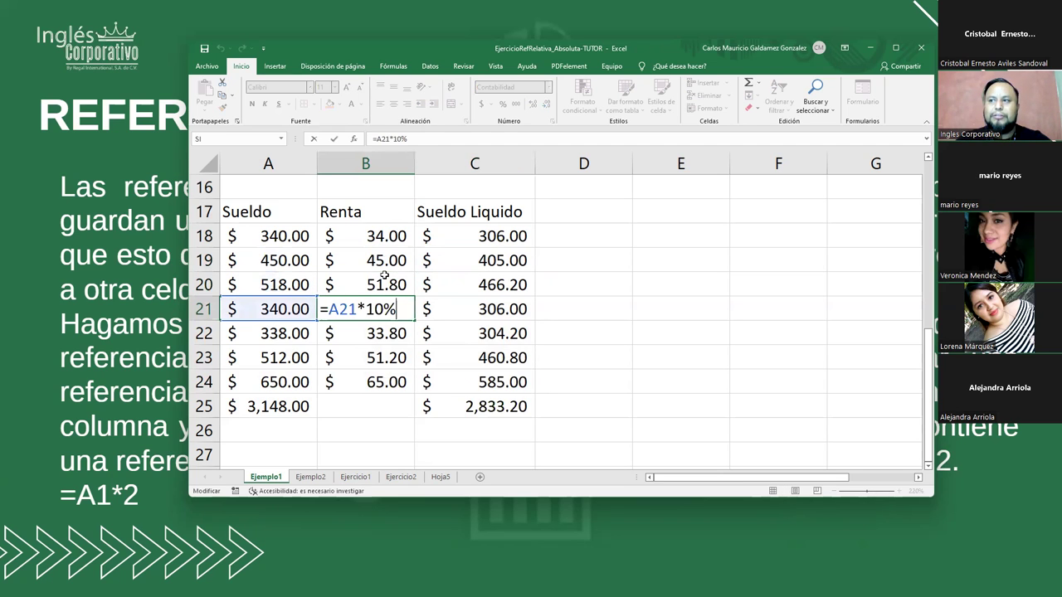
pyautogui.press('Return')
pyautogui.press('F2')
pyautogui.press('Return')
pyautogui.press('F2')
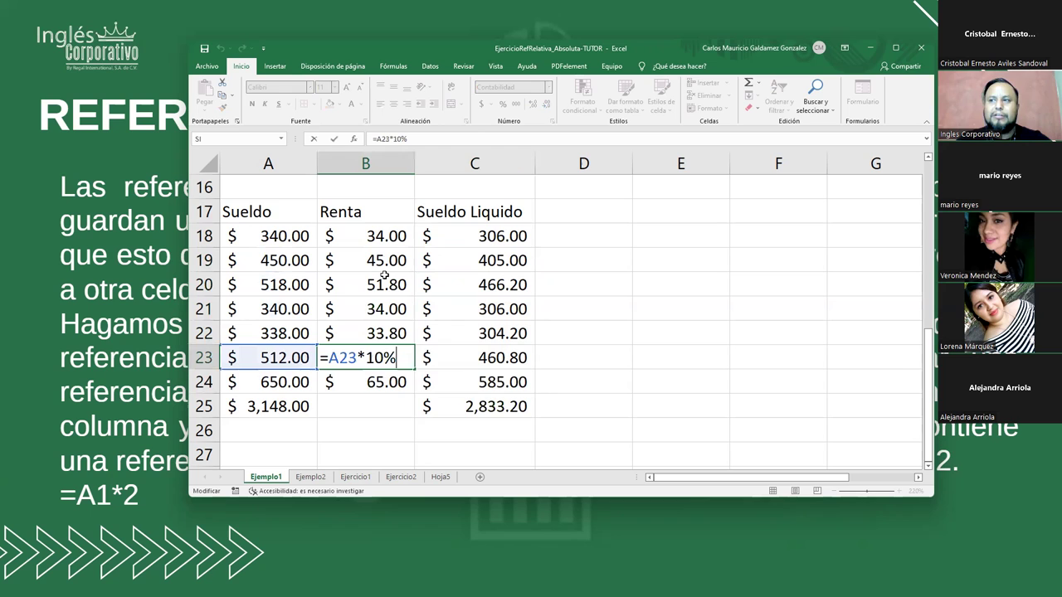
pyautogui.press('Return')
pyautogui.press('F2')
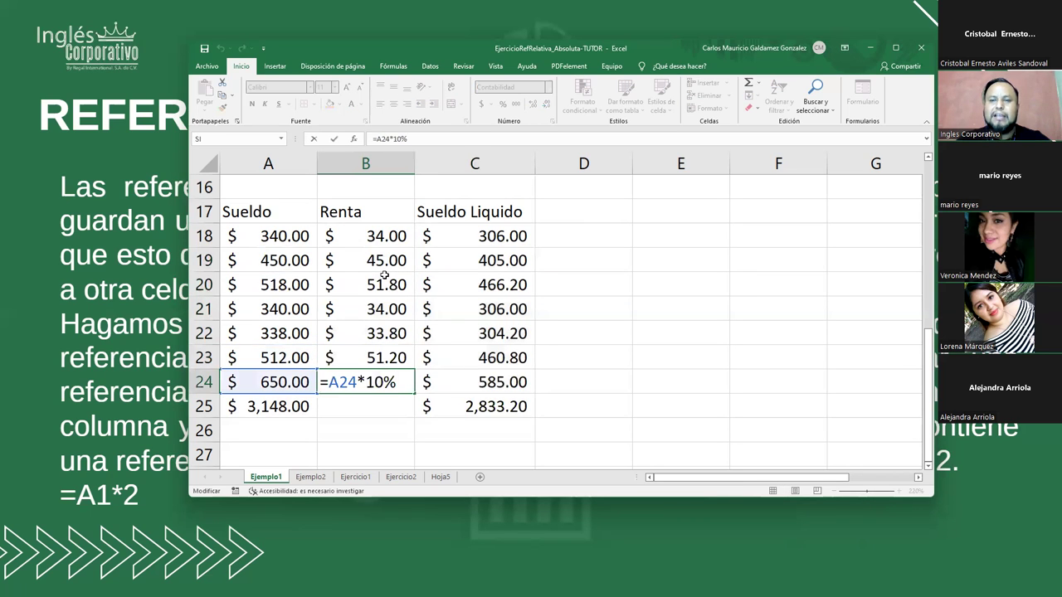
pyautogui.press('Return')
# - Apply All Borders to A17:C24 together with the A25 and C25 totals
pyautogui.moveTo(254, 218); pyautogui.dragTo(452, 383)
pyautogui.keyDown('ctrl'); pyautogui.click(311, 406); pyautogui.keyUp('ctrl')
pyautogui.keyDown('ctrl'); pyautogui.click(468, 408); pyautogui.keyUp('ctrl')
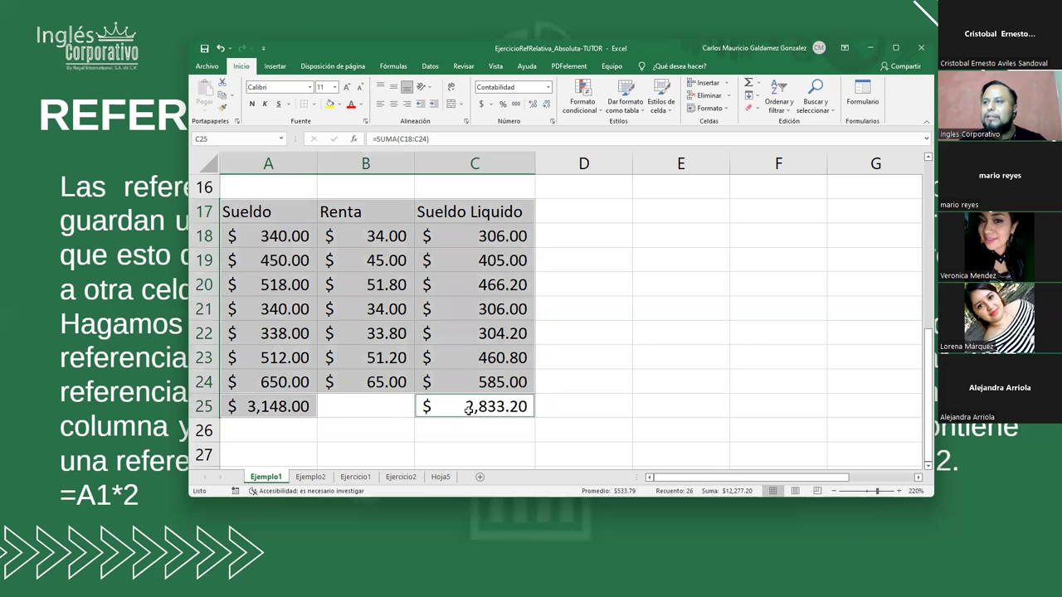
pyautogui.click(315, 104)
pyautogui.click(349, 199)
pyautogui.click(401, 309)
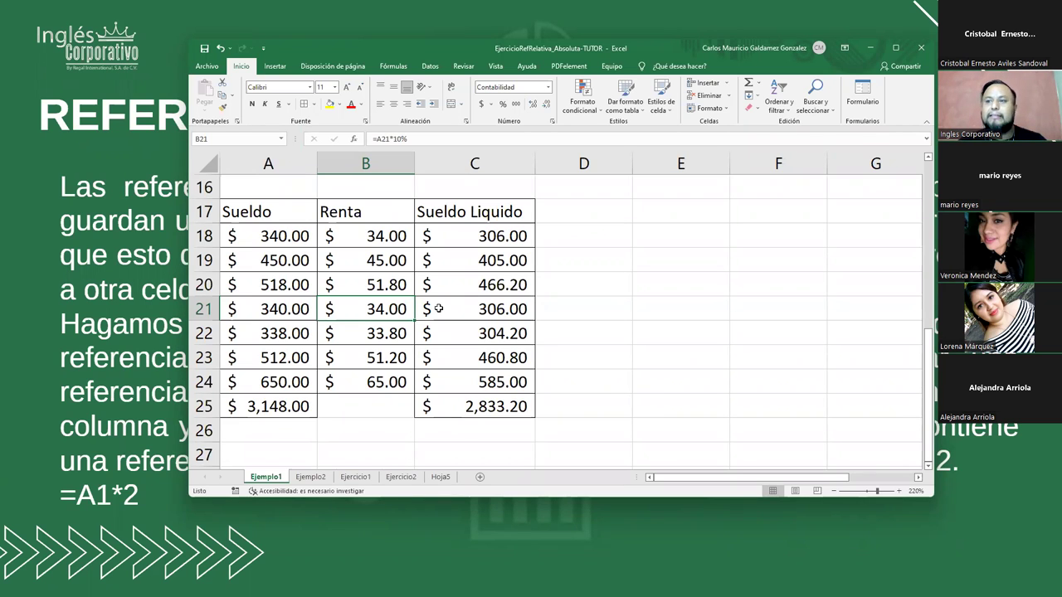
pyautogui.click(395, 503)
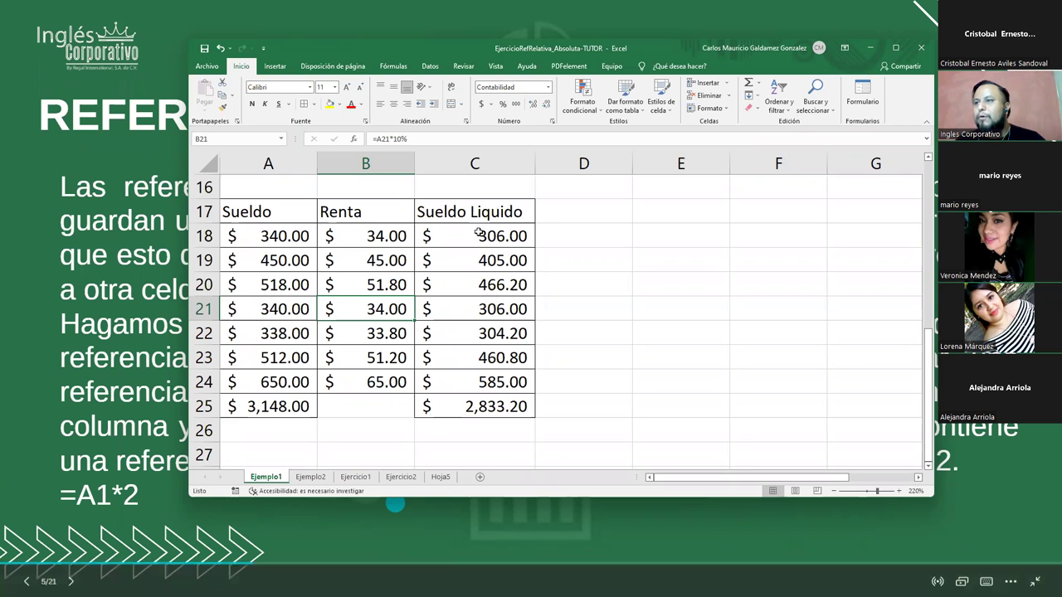
# - Minimize Excel to bring back the PowerPoint slide 'REFERENCIAS RELATIVAS EN EXCEL'
pyautogui.click(869, 48)
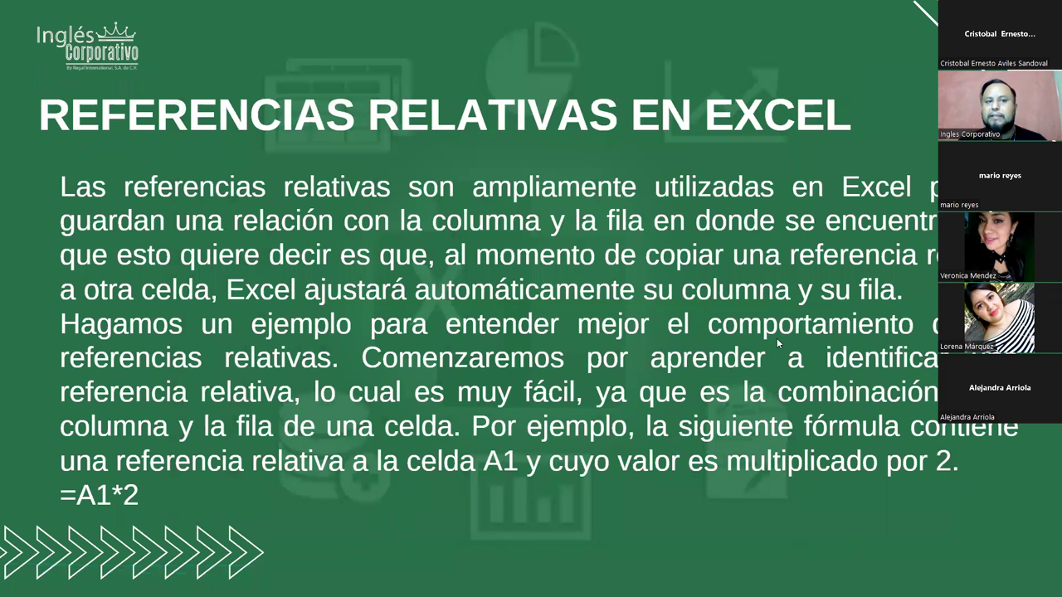
pyautogui.click(873, 322)
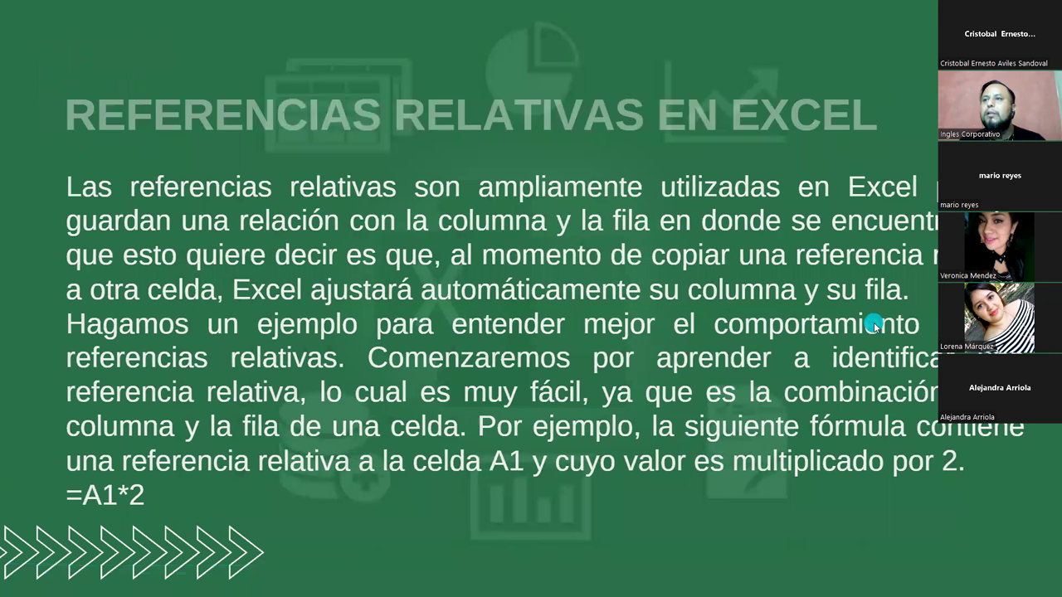
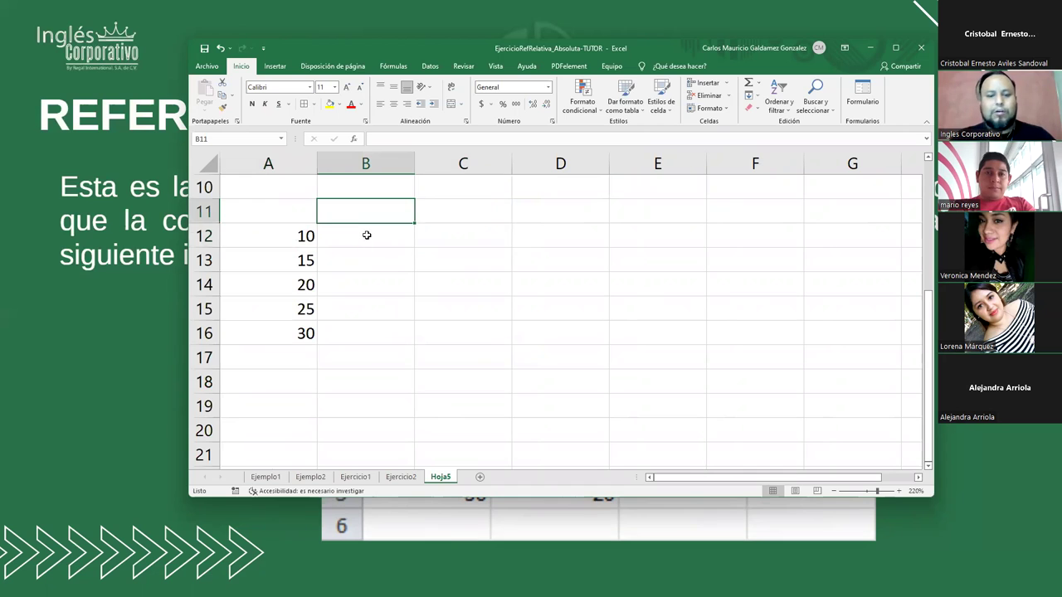
# - Correct the heading in B11 to read RELATIVA
pyautogui.press('BackSpace')
pyautogui.press('BackSpace')
pyautogui.write('RELATIVA')
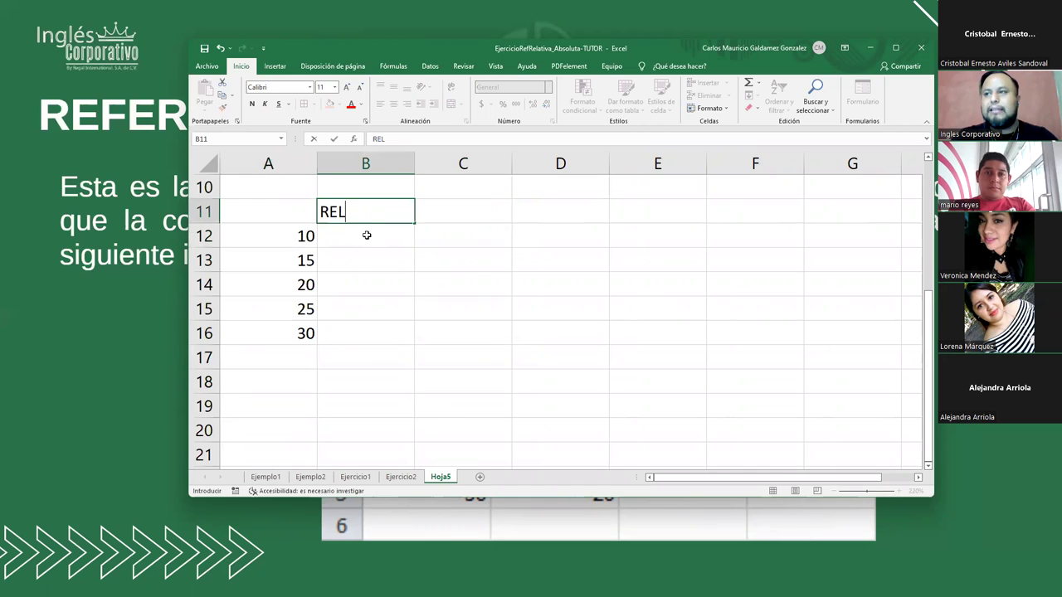
pyautogui.press('Return')
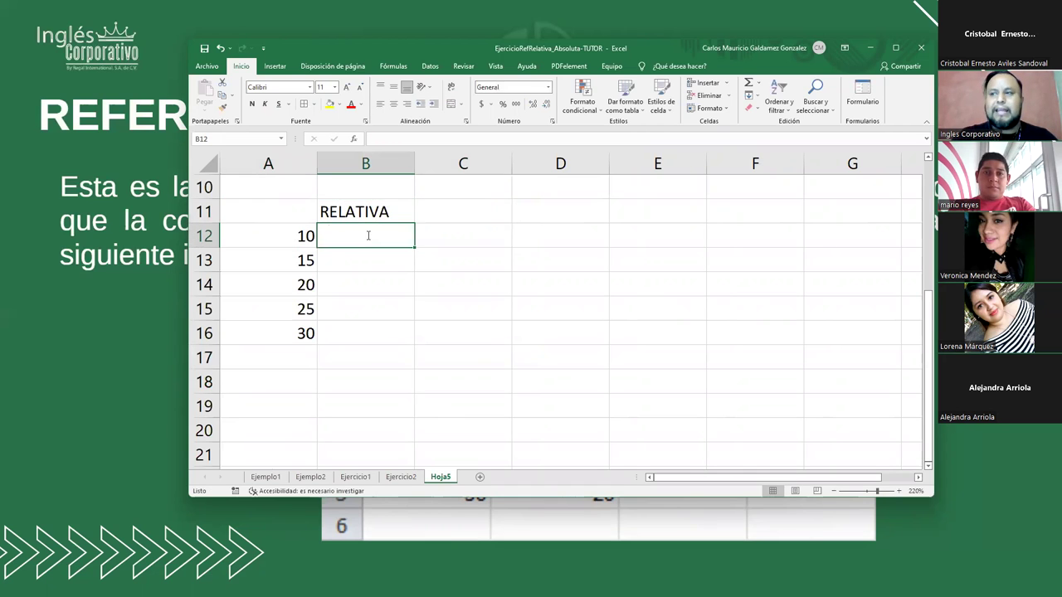
# - Enter =A12*2 in B12 and fill it down to B16
pyautogui.write('=')
pyautogui.press('Left')
pyautogui.write('*2')
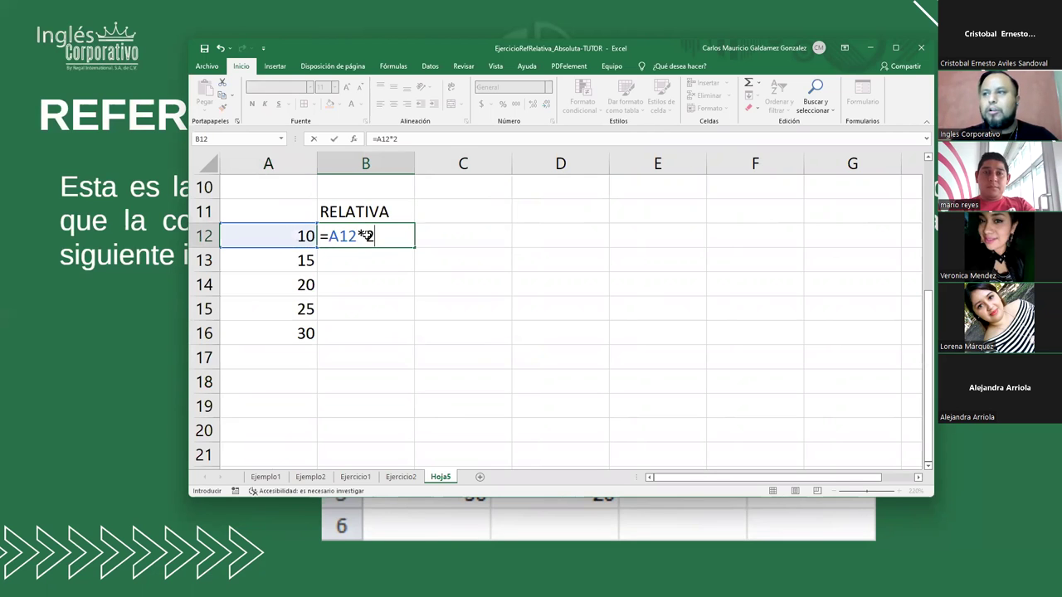
pyautogui.press('Return')
pyautogui.click(387, 243)
pyautogui.moveTo(414, 247); pyautogui.dragTo(395, 340)
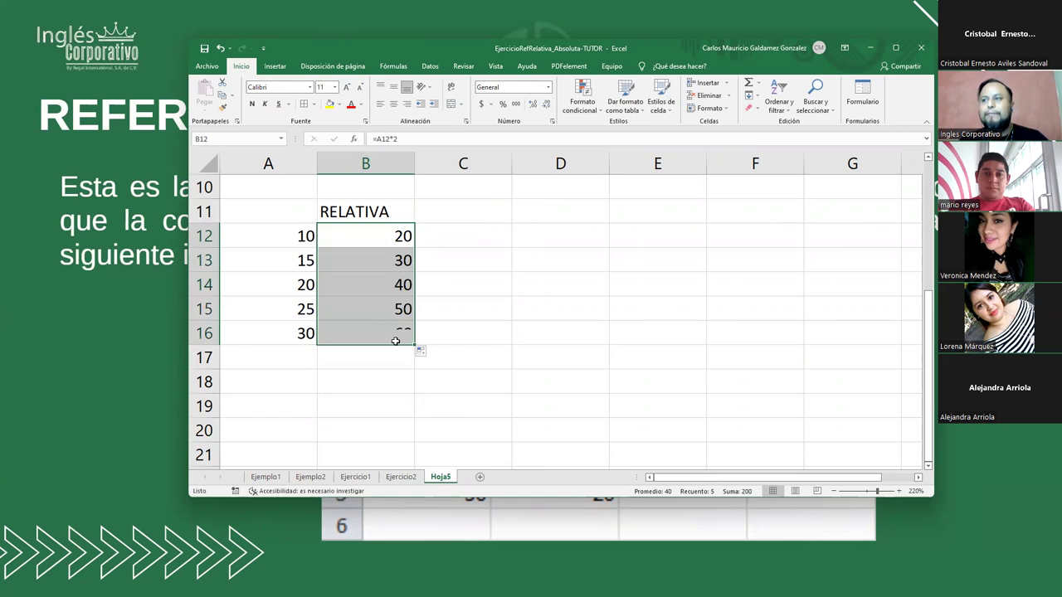
# - Check the copied relative formulas in B12 through B16, then select C11
pyautogui.click(373, 232)
pyautogui.click(379, 265)
pyautogui.click(379, 288)
pyautogui.click(373, 310)
pyautogui.click(372, 338)
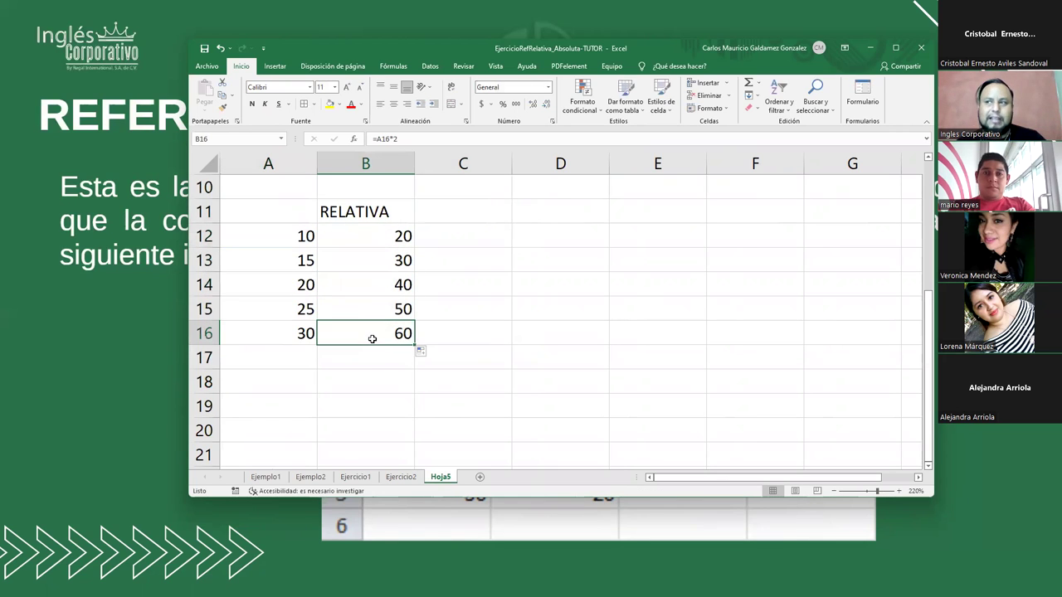
pyautogui.click(376, 208)
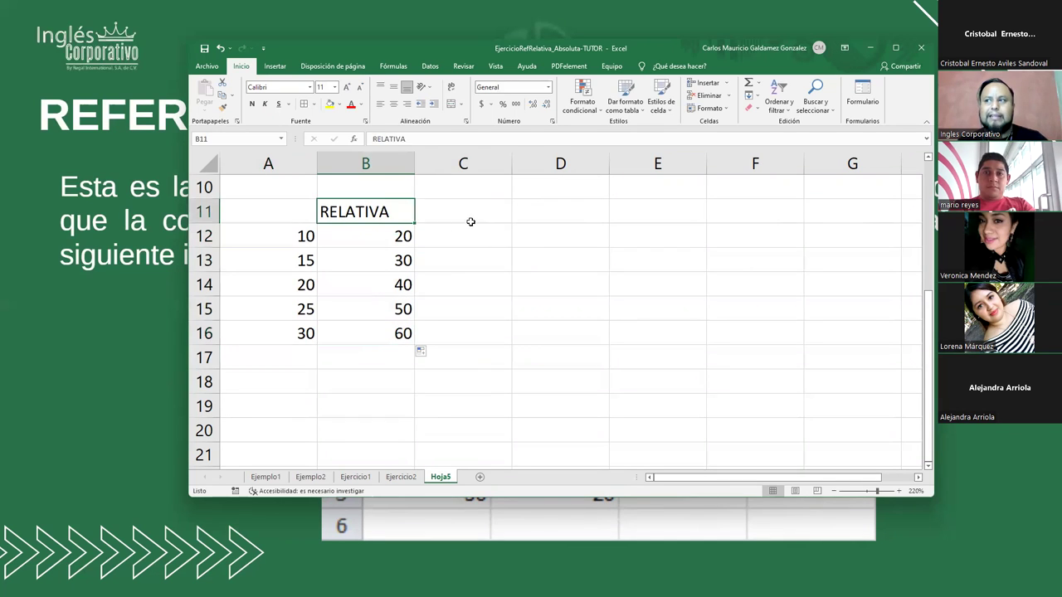
pyautogui.click(470, 223)
# - Head C11 ABSOLUTA, enter =$A$12*2 in C12, and fill it down to C16
pyautogui.write('AB')
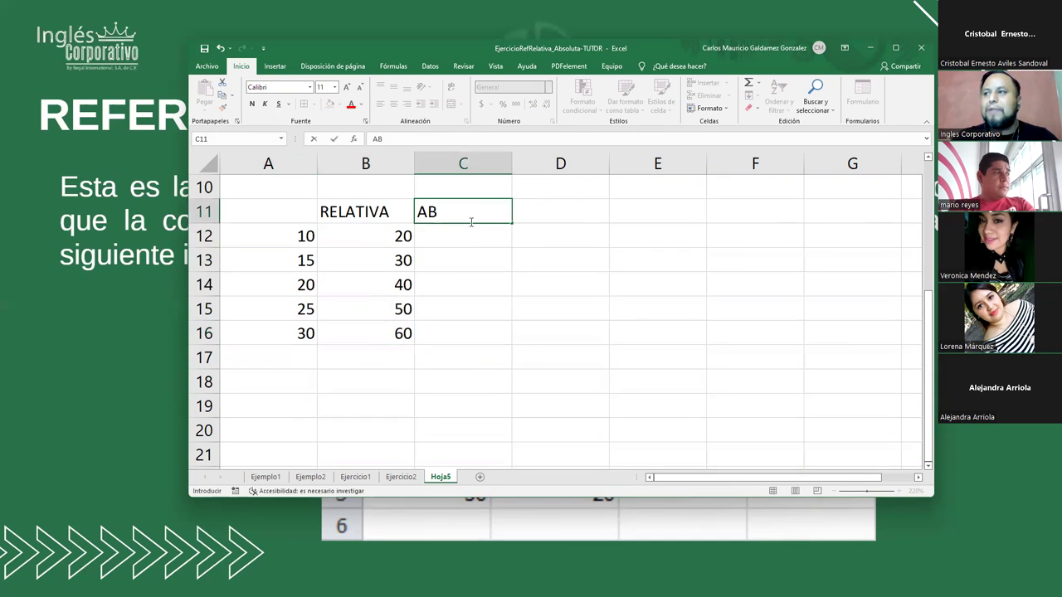
pyautogui.write('SOLUTA')
pyautogui.press('Return')
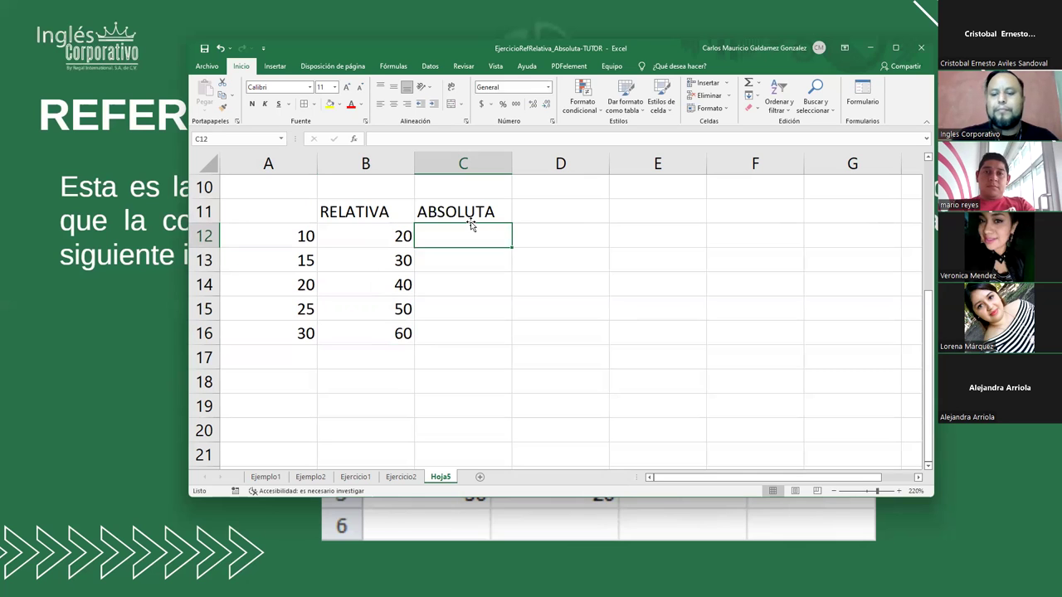
pyautogui.write('=A')
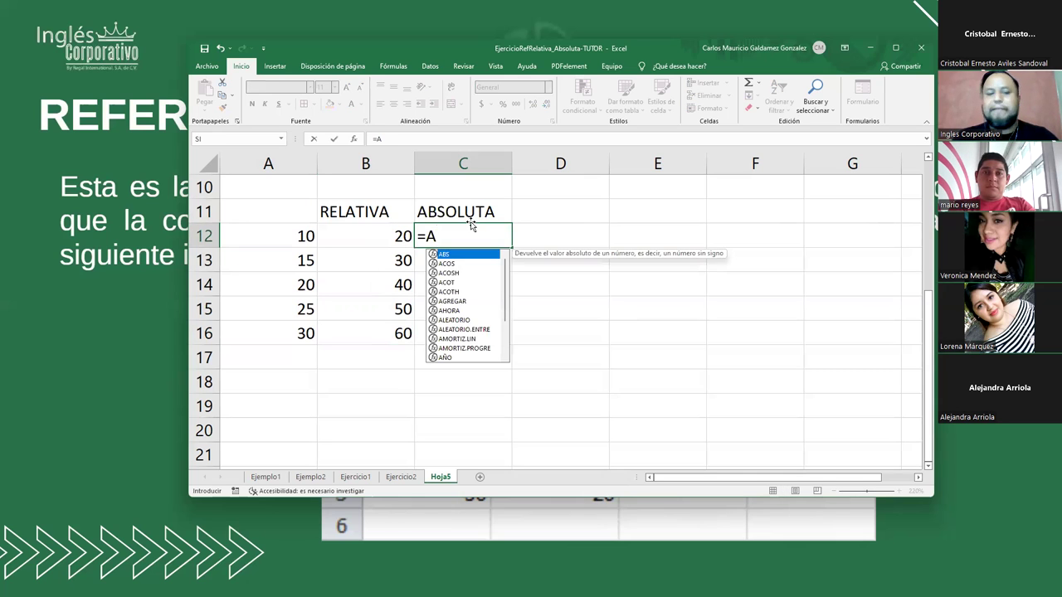
pyautogui.write('12*')
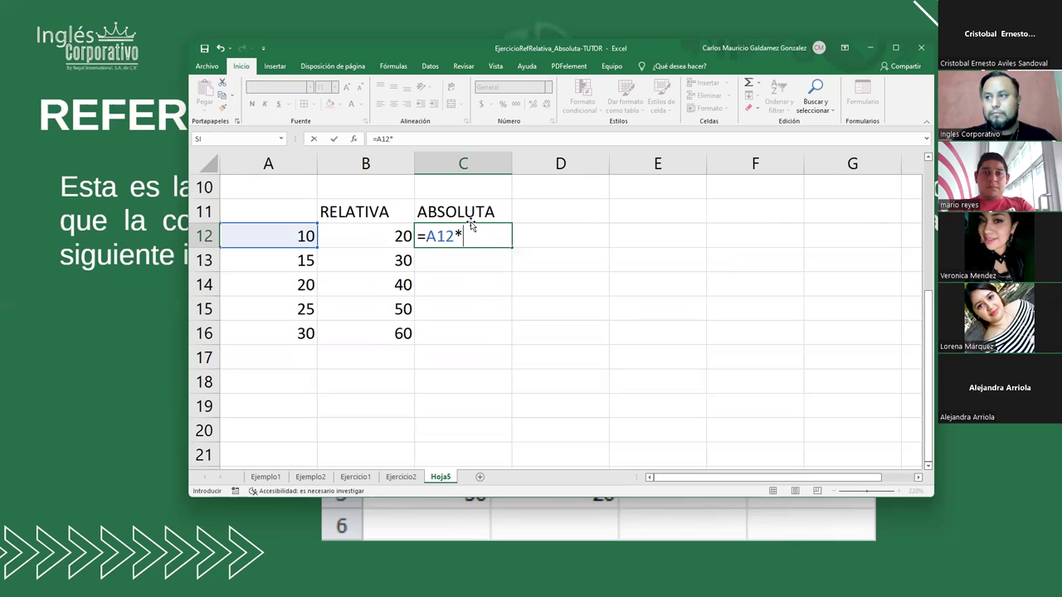
pyautogui.write('2')
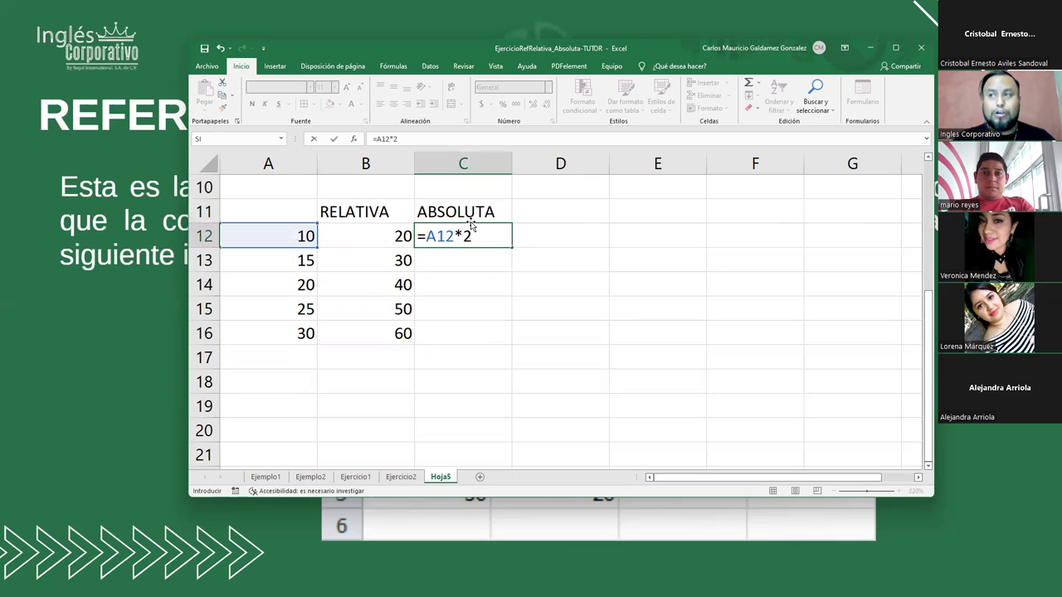
pyautogui.click(437, 236)
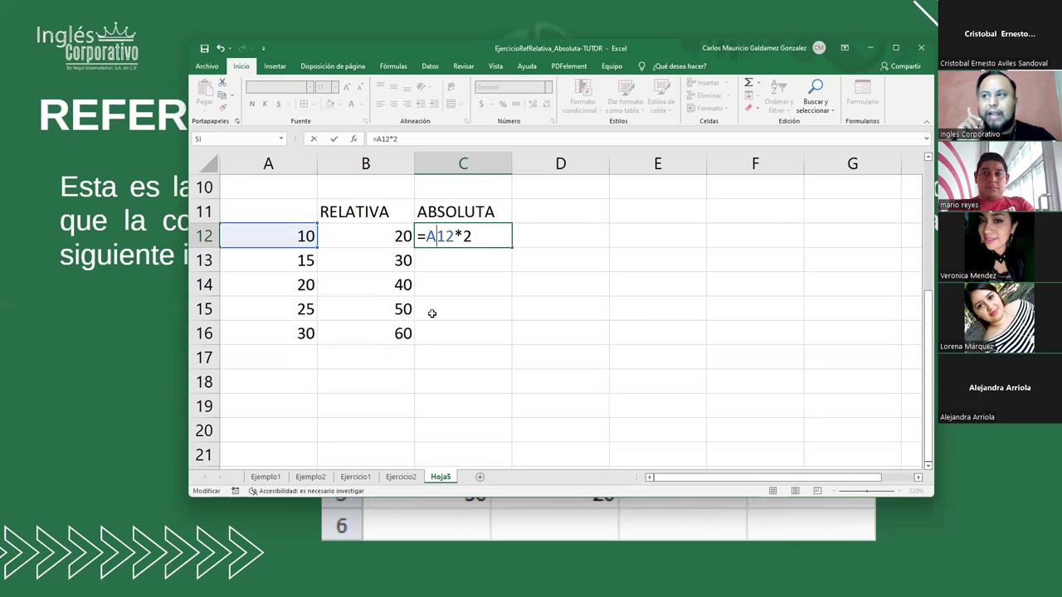
pyautogui.press('F4')
pyautogui.press('Right')
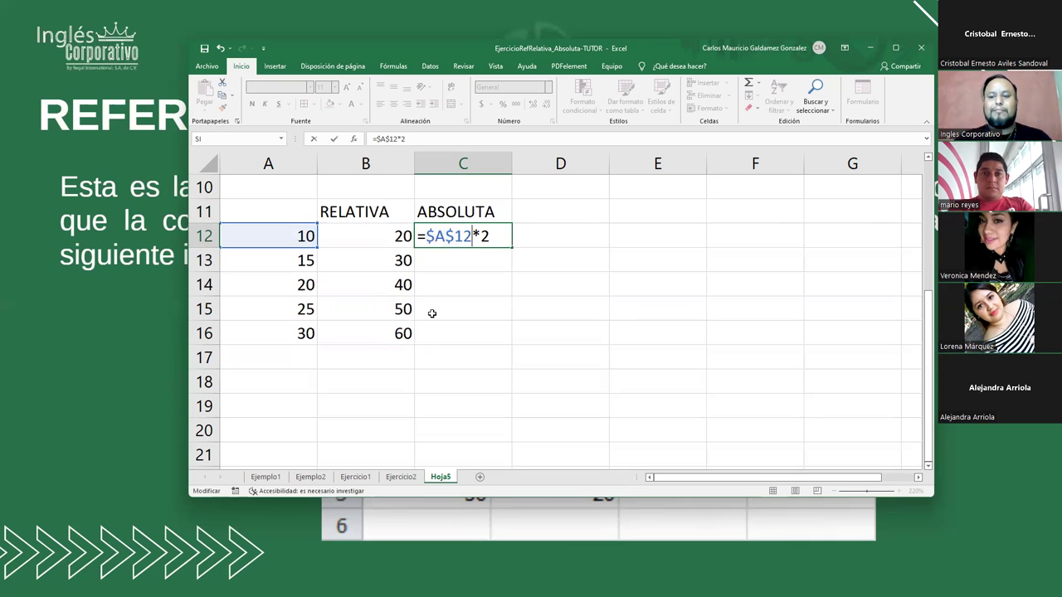
pyautogui.press('Return')
pyautogui.click(387, 233)
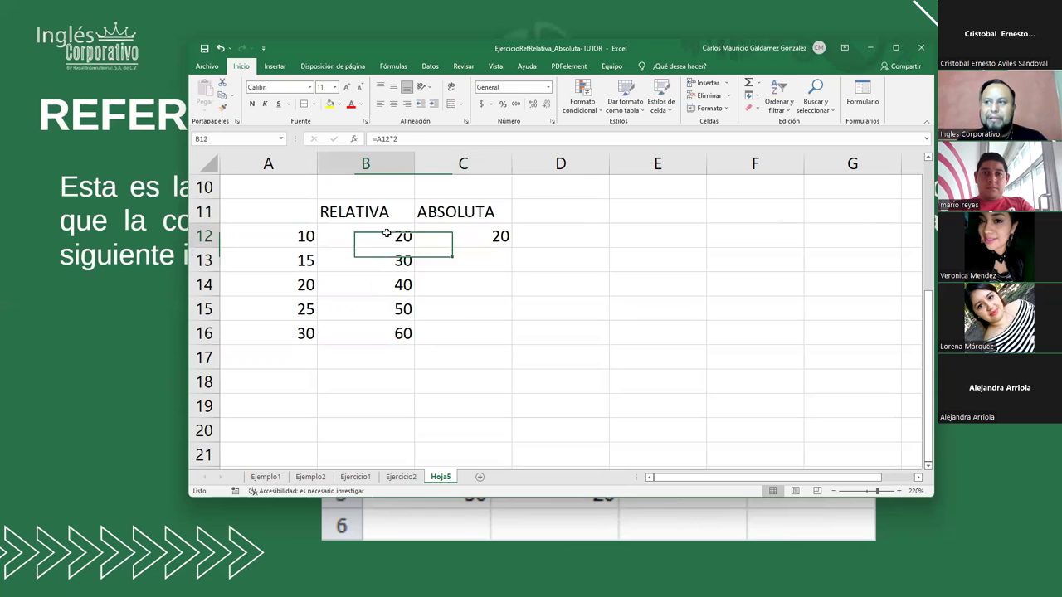
pyautogui.click(478, 242)
pyautogui.moveTo(513, 250); pyautogui.dragTo(493, 337)
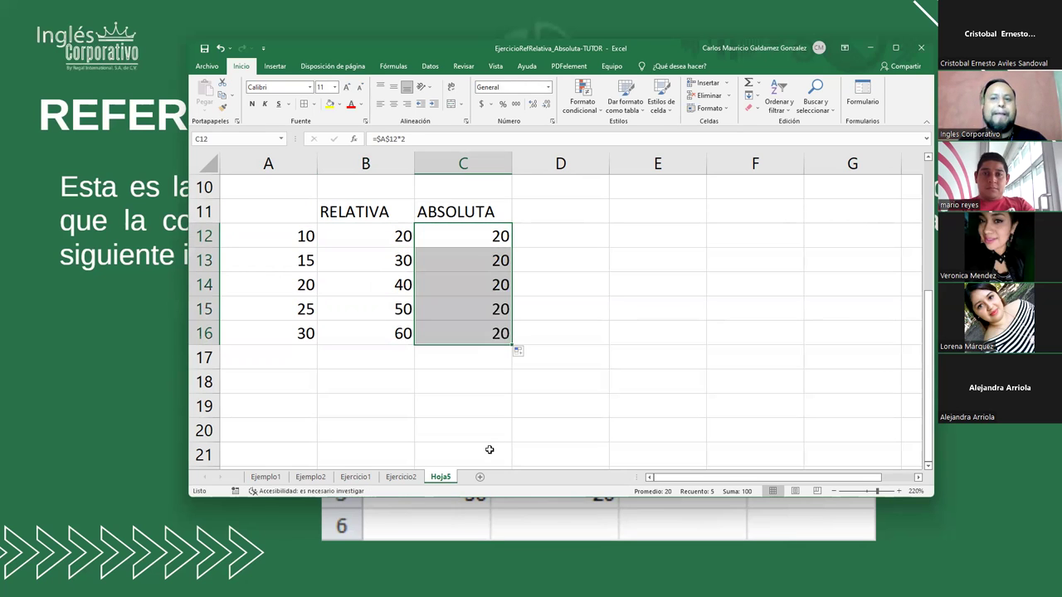
# - Confirm C12 through C16 all hold =$A$12*2, then minimize Excel to show the slide
pyautogui.click(463, 236)
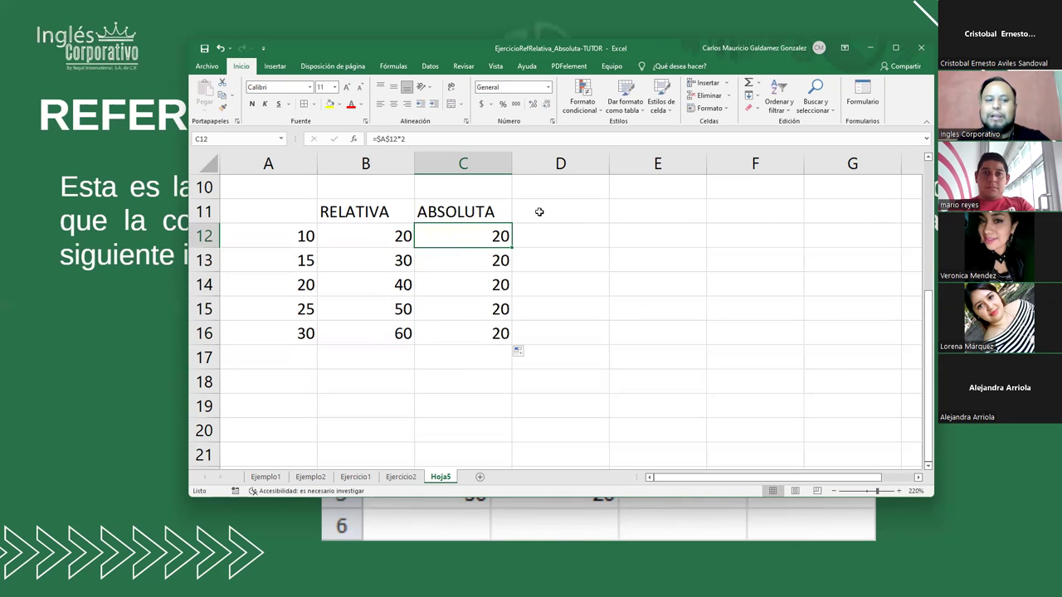
pyautogui.doubleClick(421, 238)
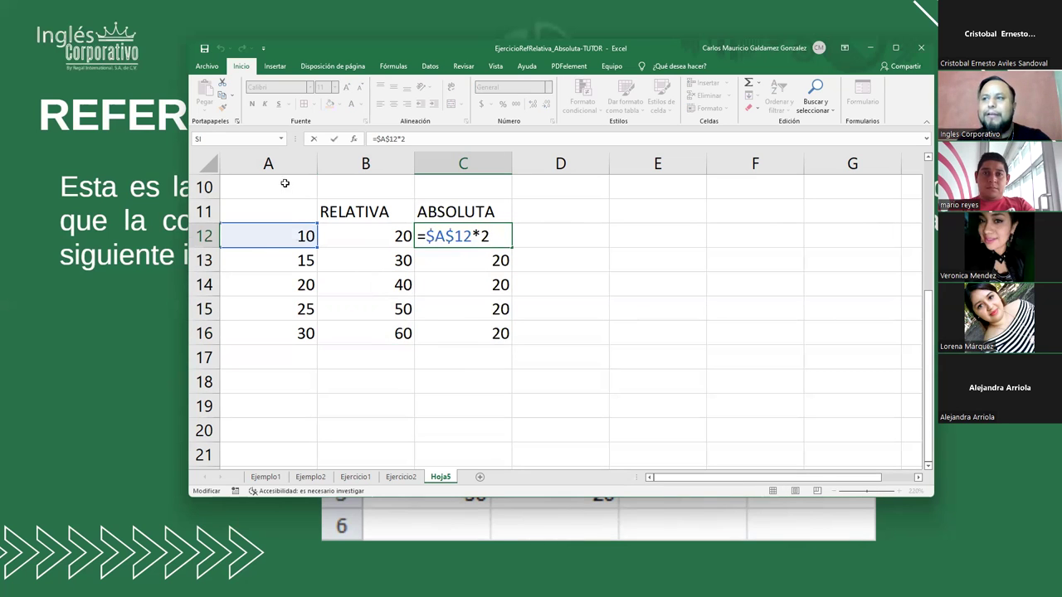
pyautogui.click(476, 263)
pyautogui.doubleClick(476, 264)
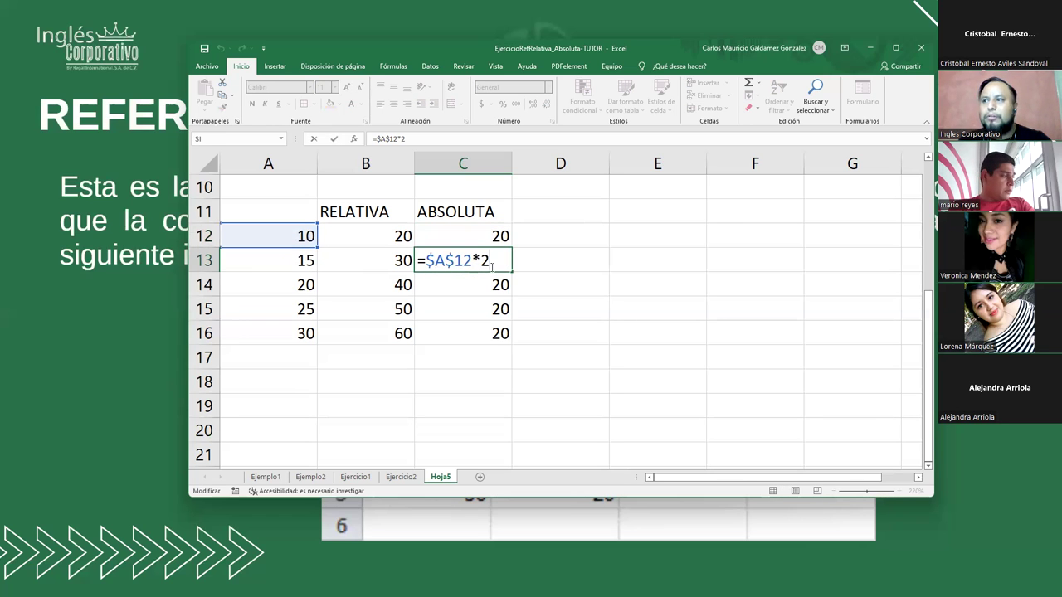
pyautogui.press('Escape')
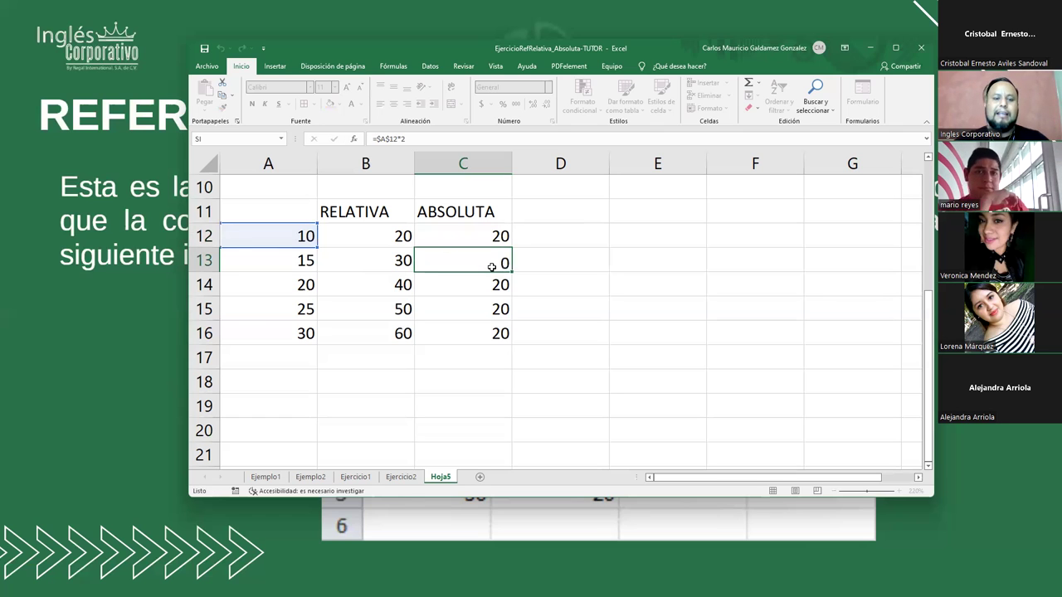
pyautogui.press('Down')
pyautogui.press('F2')
pyautogui.press('Escape')
pyautogui.press('Down')
pyautogui.press('F2')
pyautogui.press('Escape')
pyautogui.press('Down')
pyautogui.press('F2')
pyautogui.press('Escape')
pyautogui.press('Down')
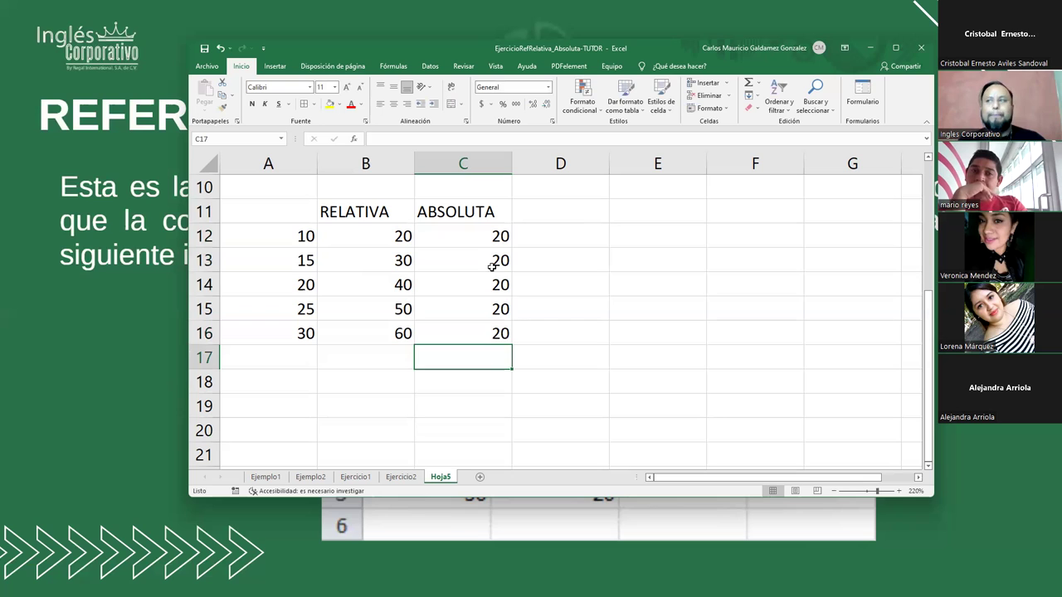
pyautogui.moveTo(485, 237); pyautogui.dragTo(491, 332)
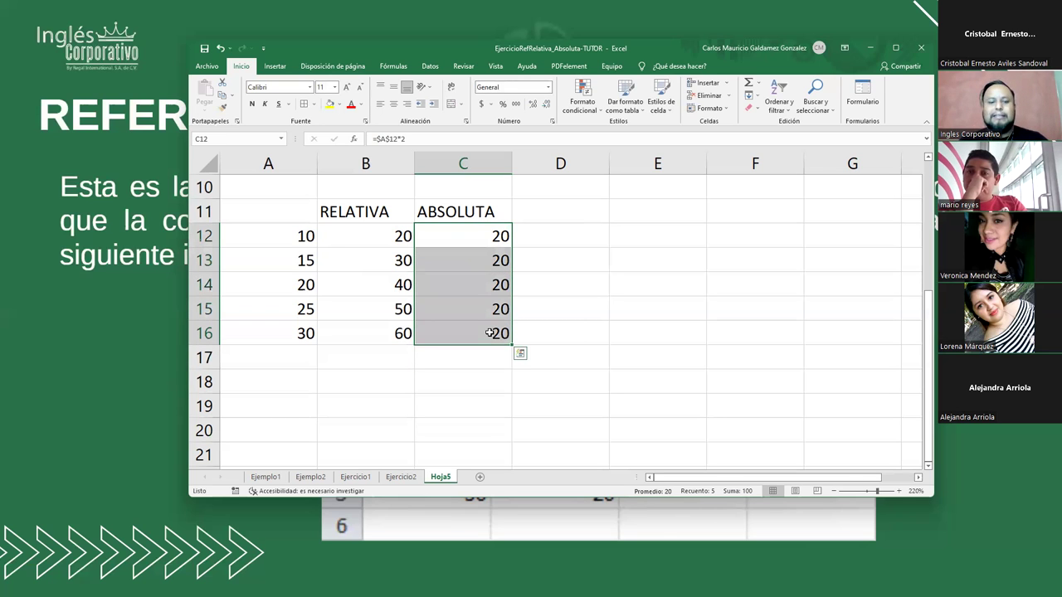
pyautogui.click(871, 49)
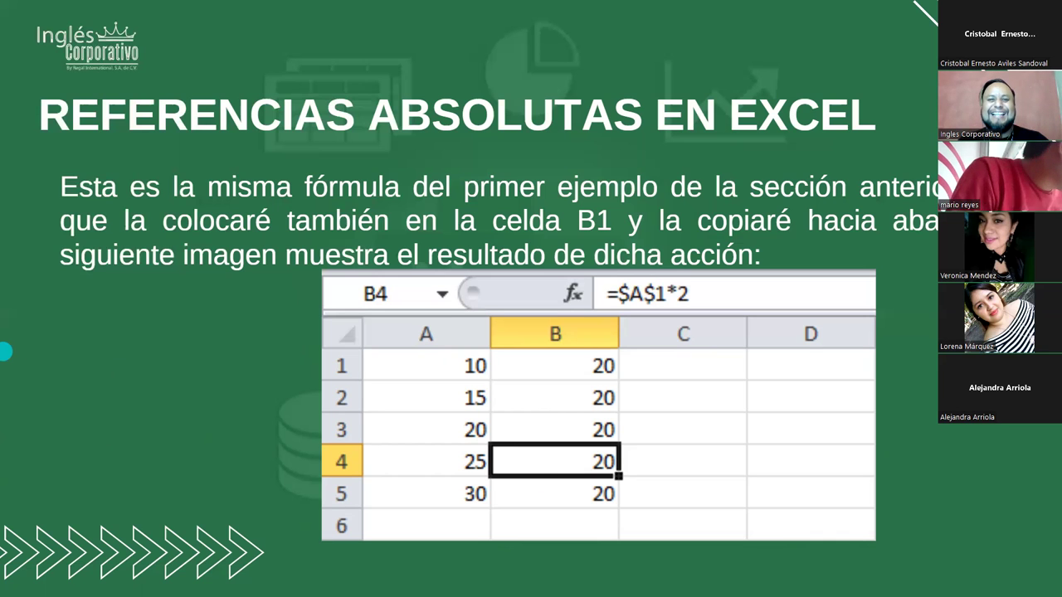
# - Switch back to the Excel workbook with the RELATIVA and ABSOLUTA columns
pyautogui.hotkey('alt', 'Tab')
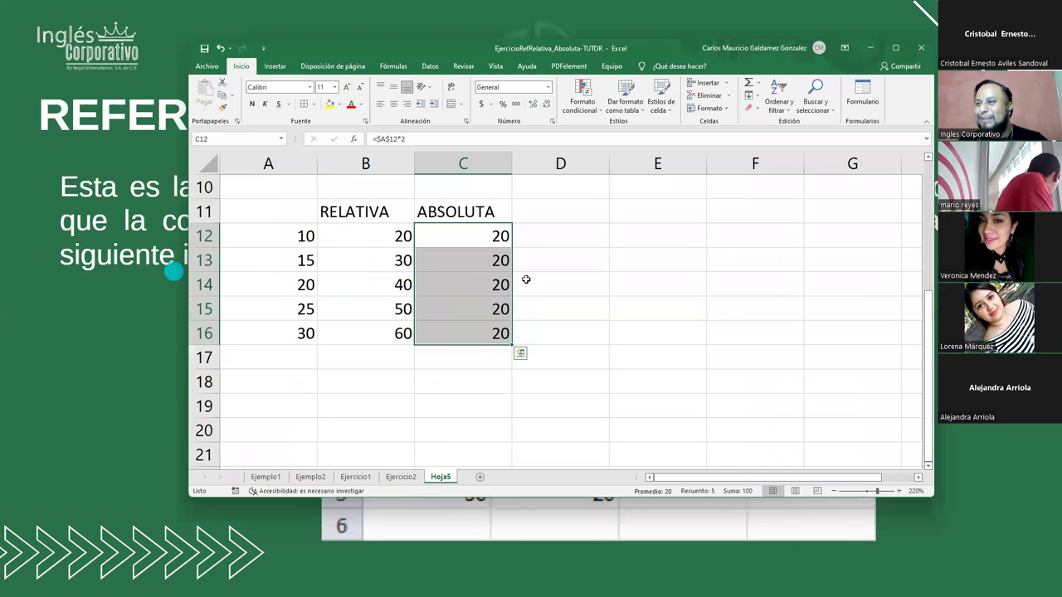
pyautogui.click(545, 244)
pyautogui.write('=')
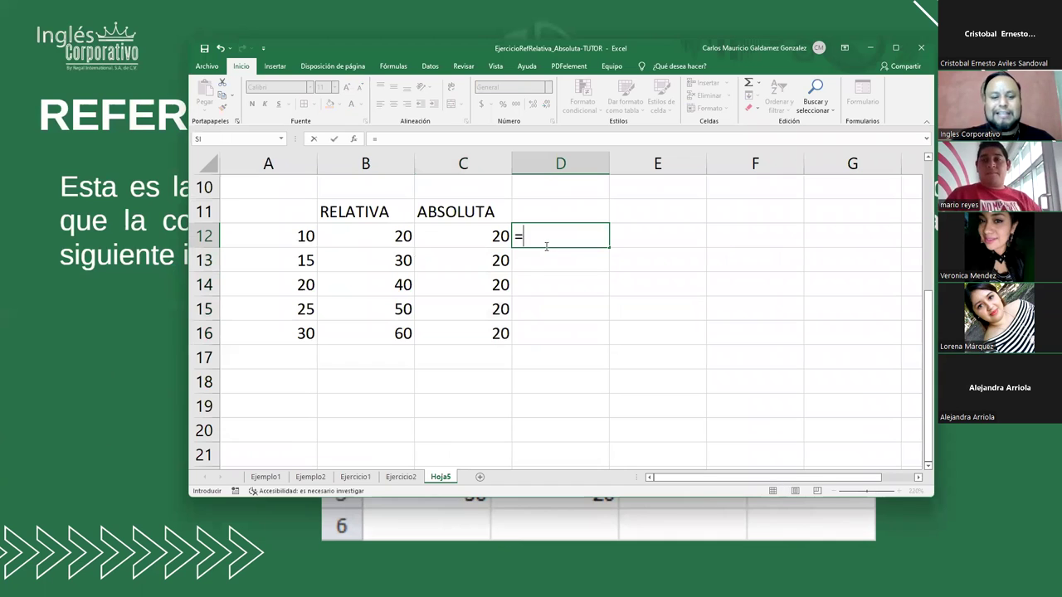
pyautogui.write('A1')
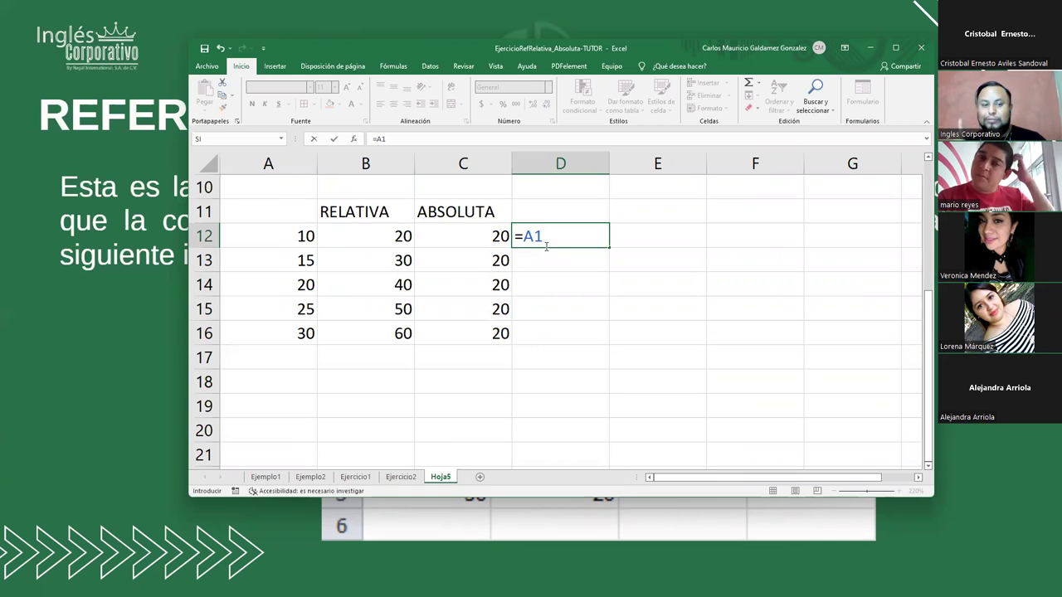
pyautogui.press('F4')
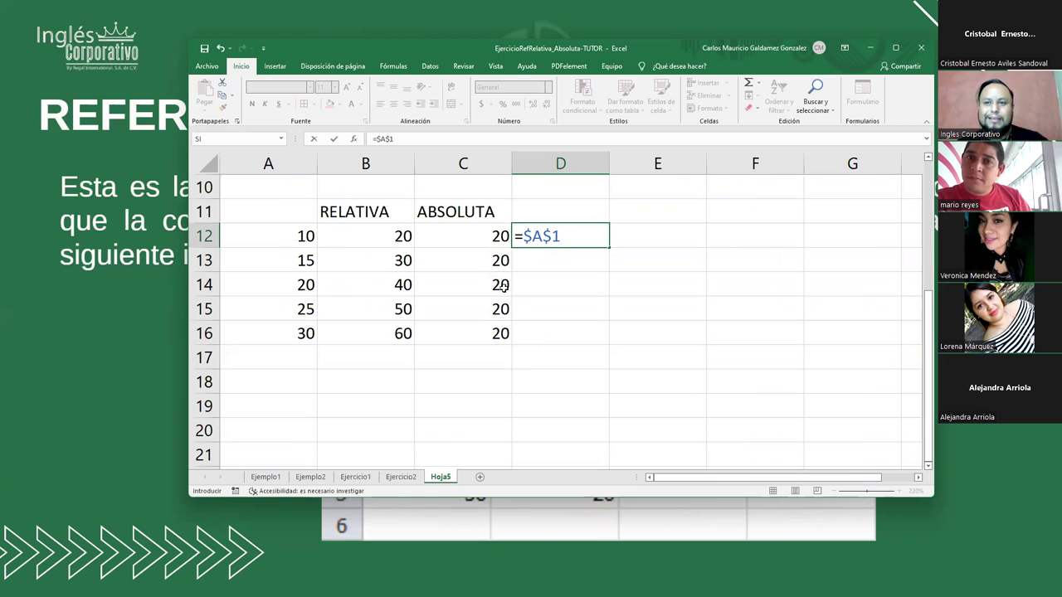
pyautogui.press('F4')
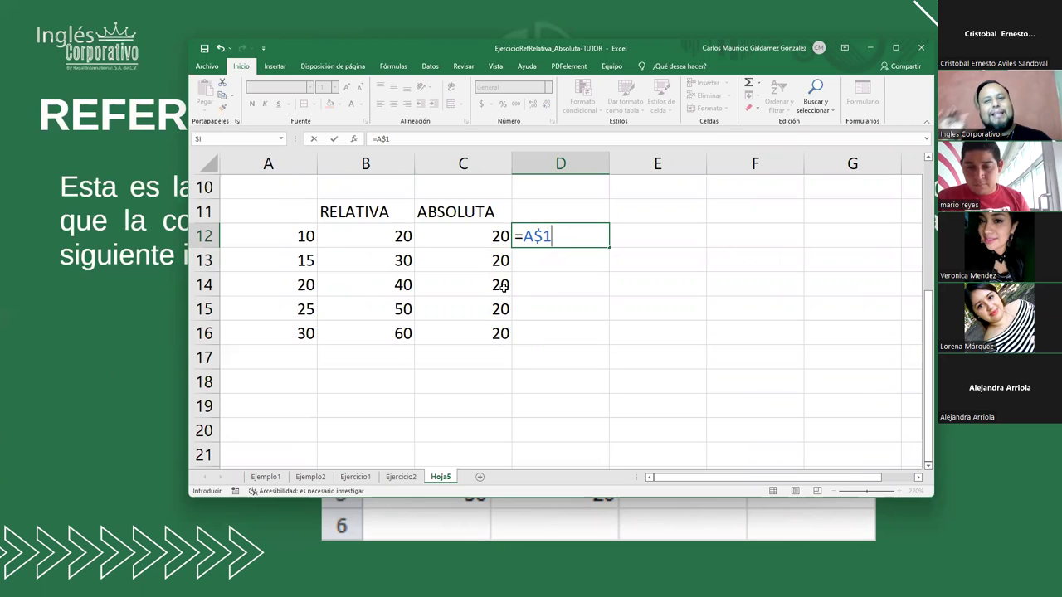
pyautogui.press('F4')
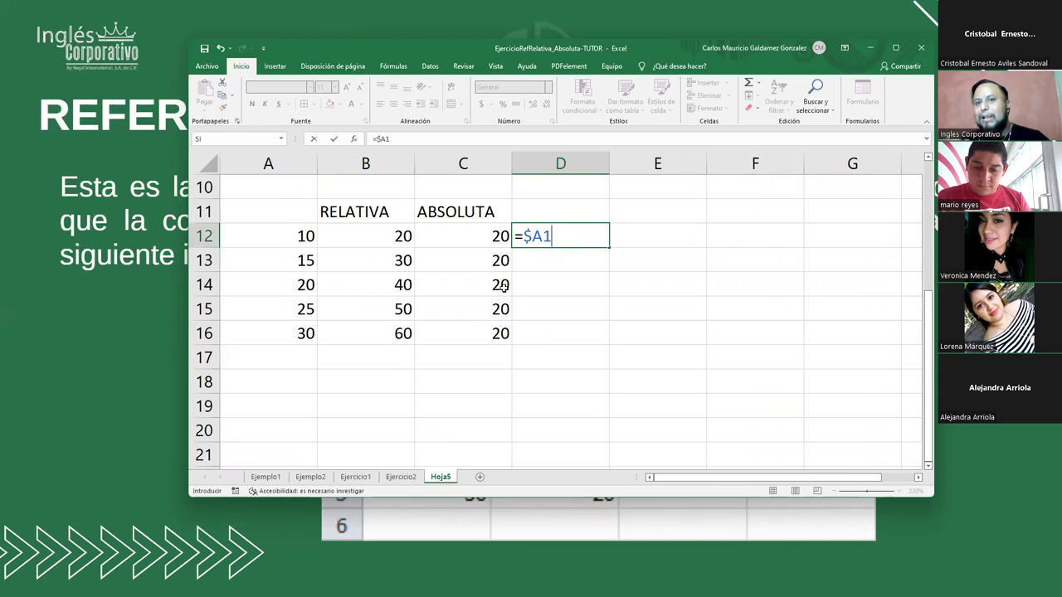
pyautogui.press('F4')
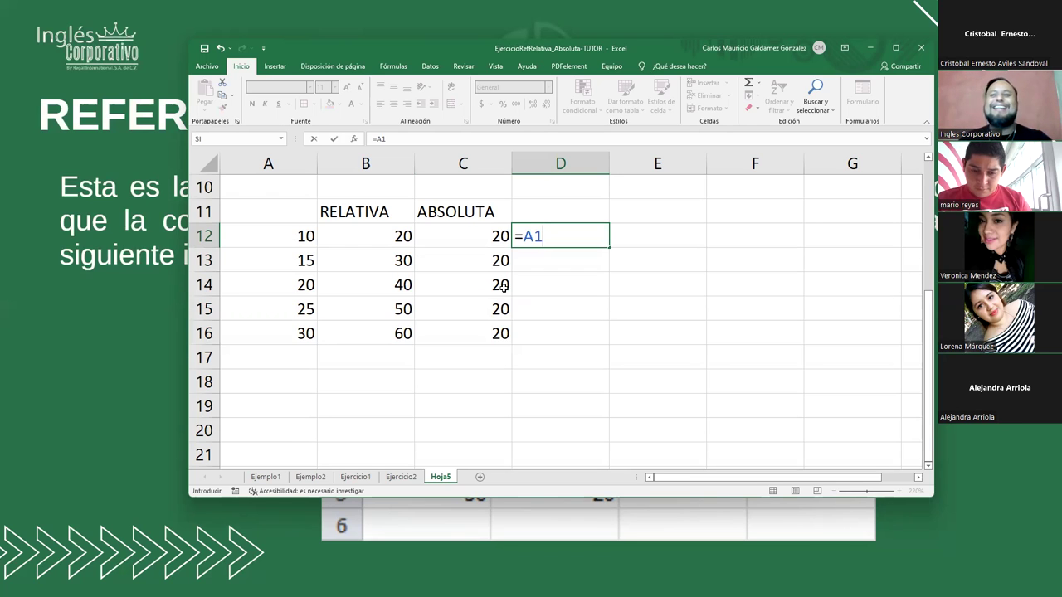
pyautogui.press('Escape')
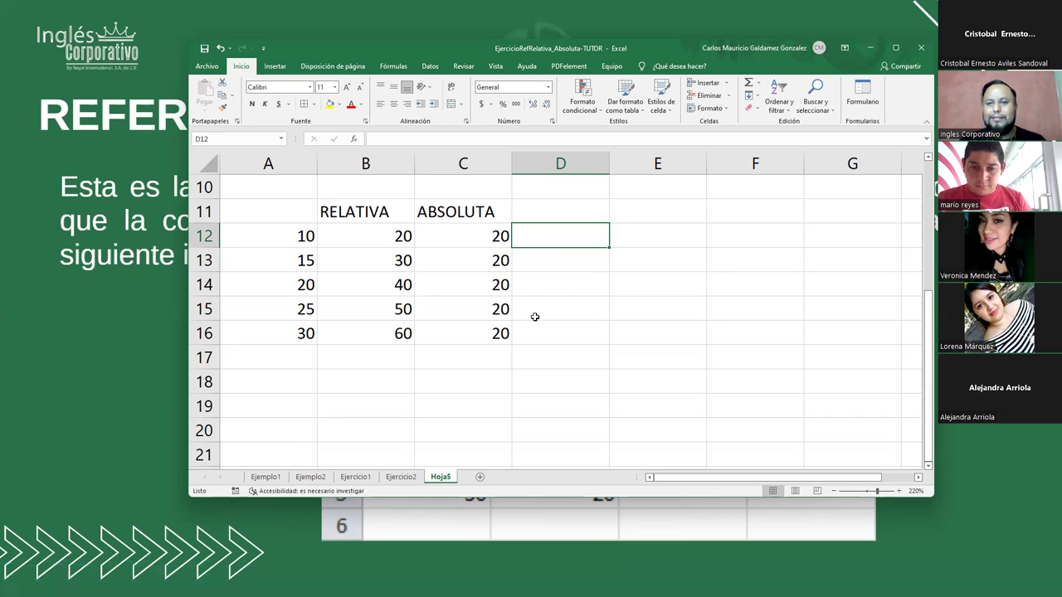
# - In D12, make =A1 fully absolute as =$A$1 with F4, then discard it
pyautogui.write('=A1')
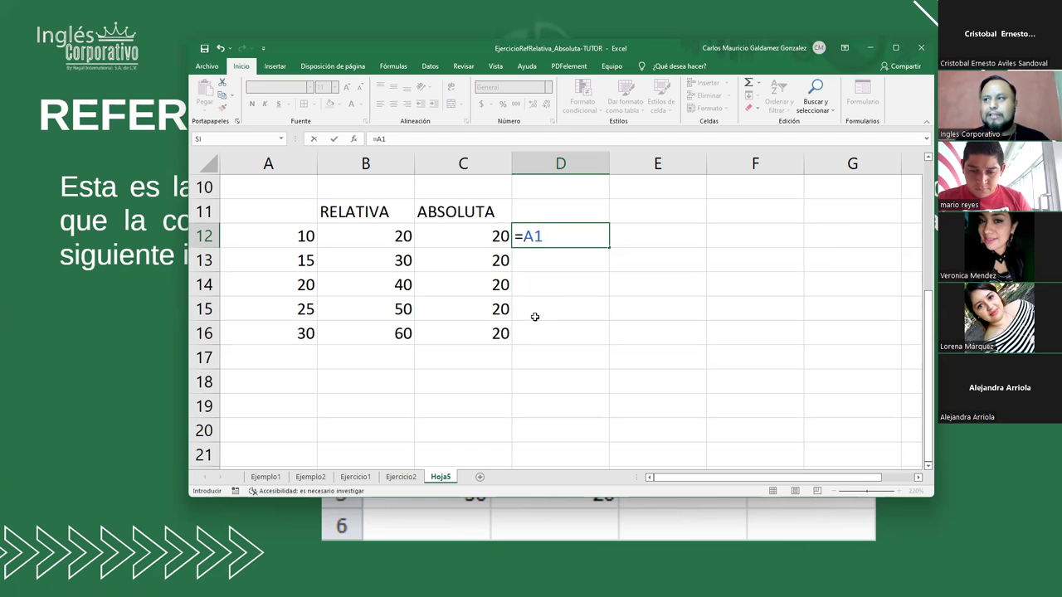
pyautogui.press('F4')
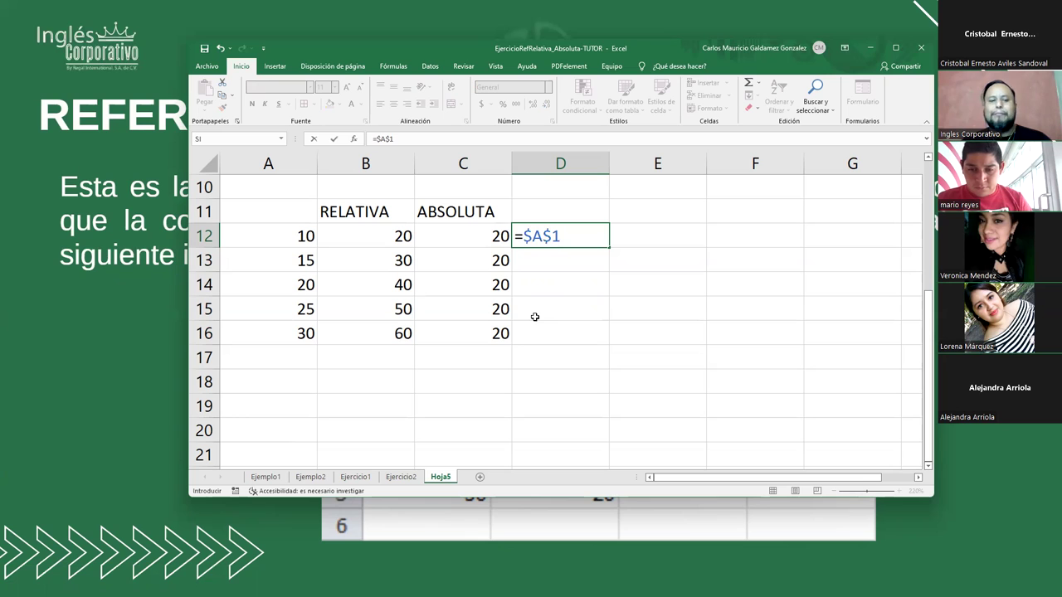
pyautogui.press('Escape')
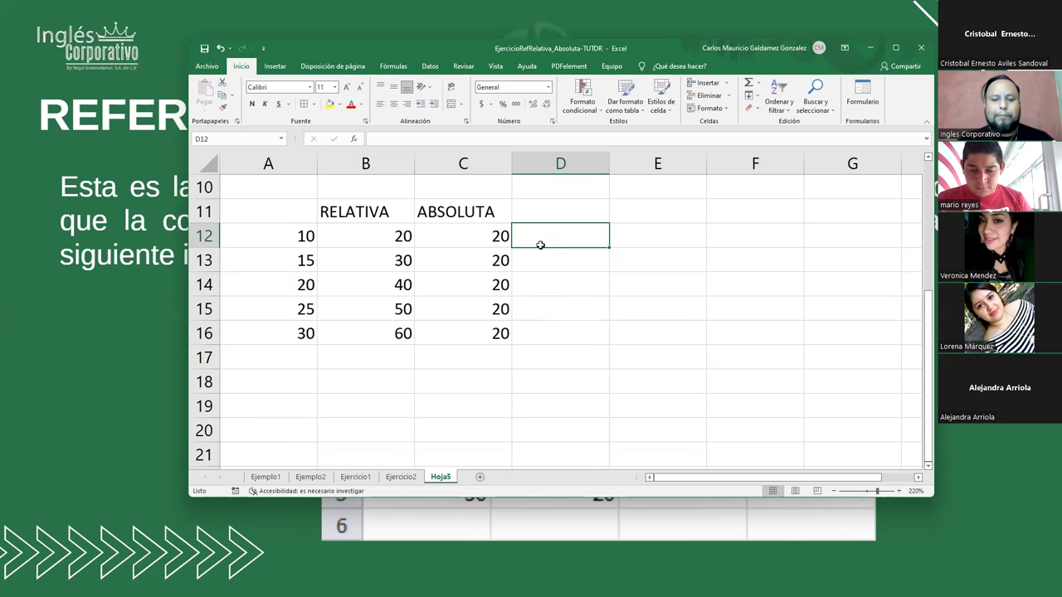
# - Lock B1 and A1 with F4 in =A1+B1+C1, discard it, and advance the slide
pyautogui.write('=A1+b1_C1')
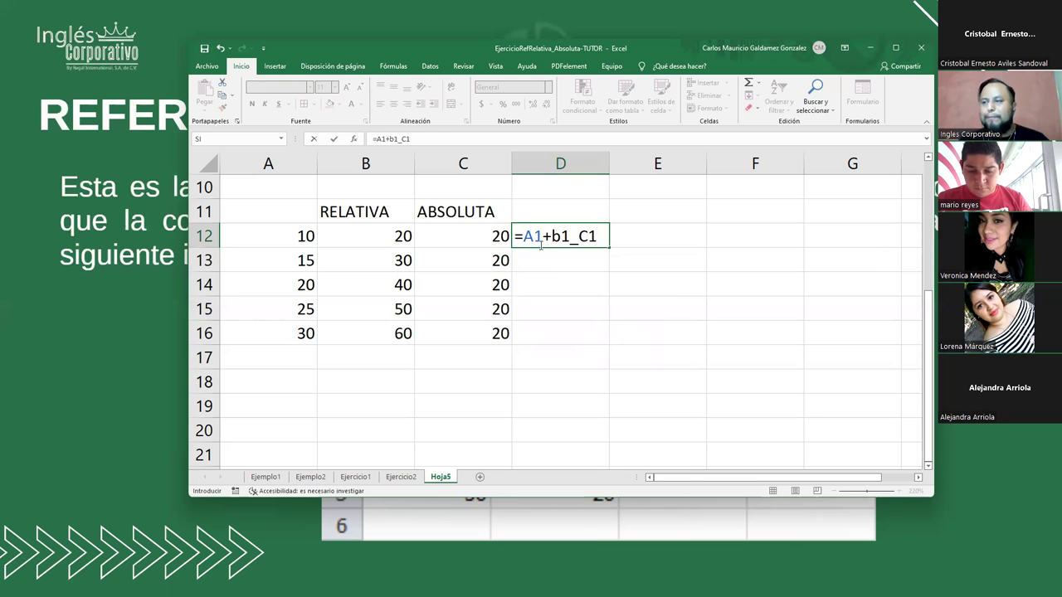
pyautogui.click(577, 237)
pyautogui.press('BackSpace')
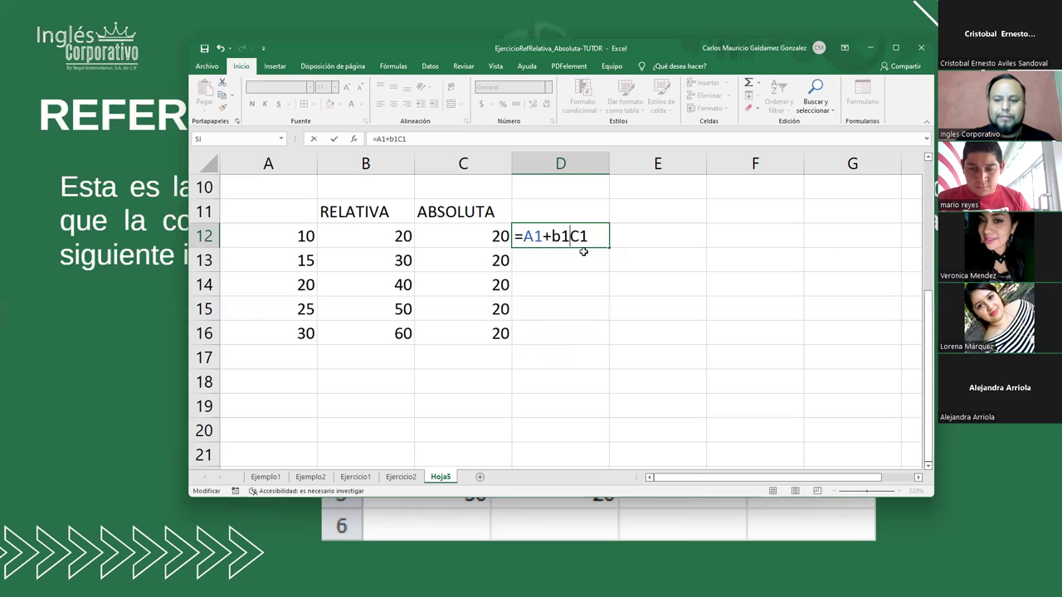
pyautogui.write('+')
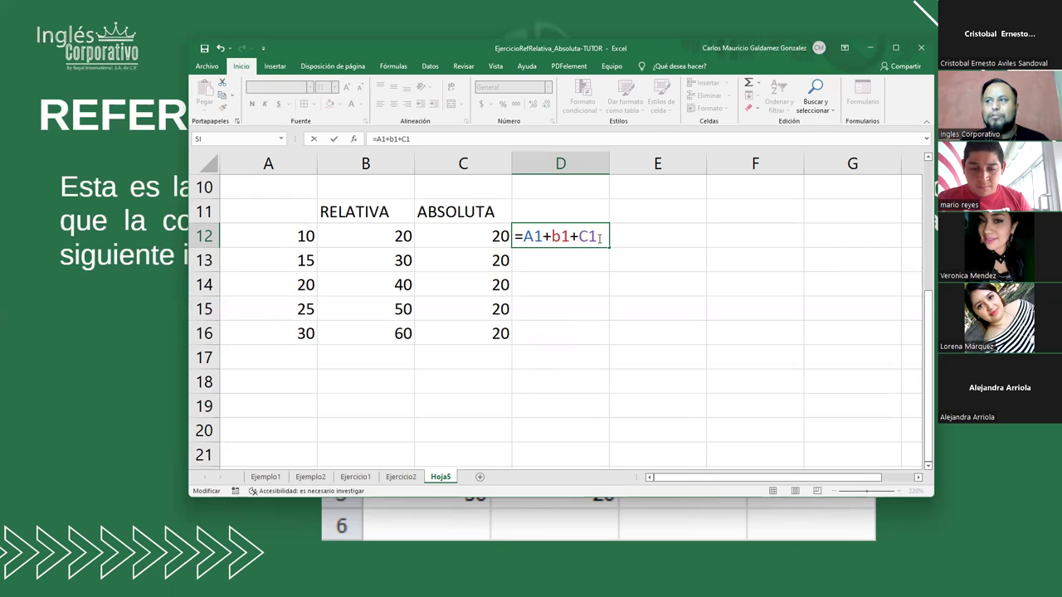
pyautogui.click(560, 236)
pyautogui.press('F4')
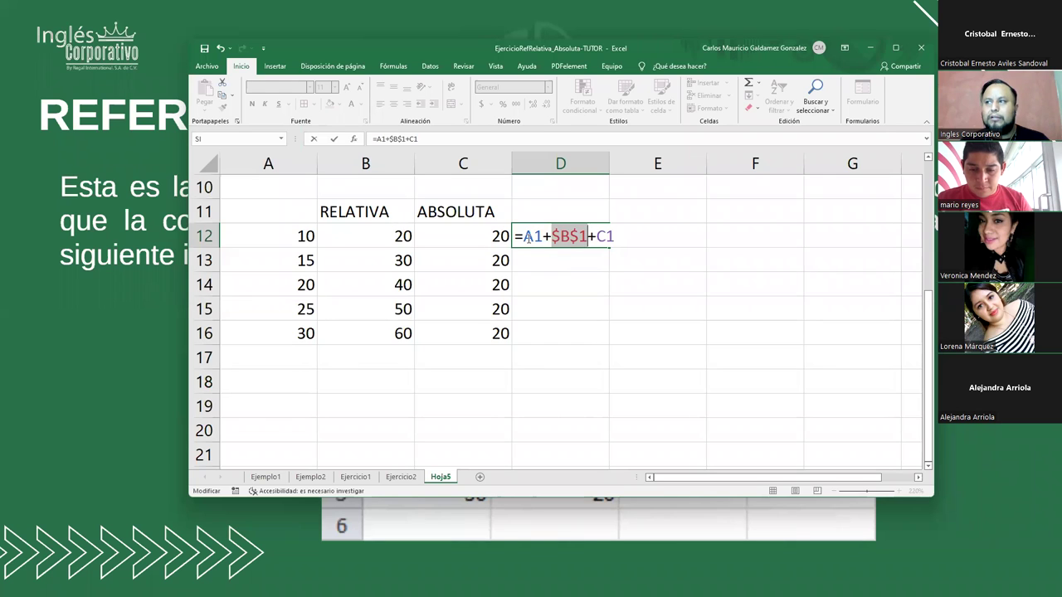
pyautogui.click(528, 237)
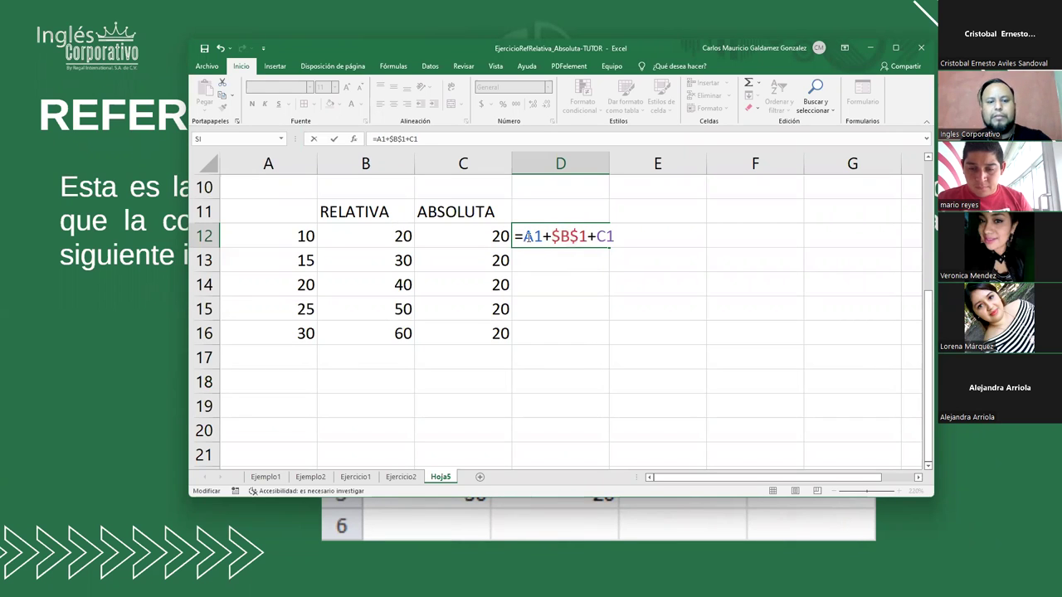
pyautogui.press('F4')
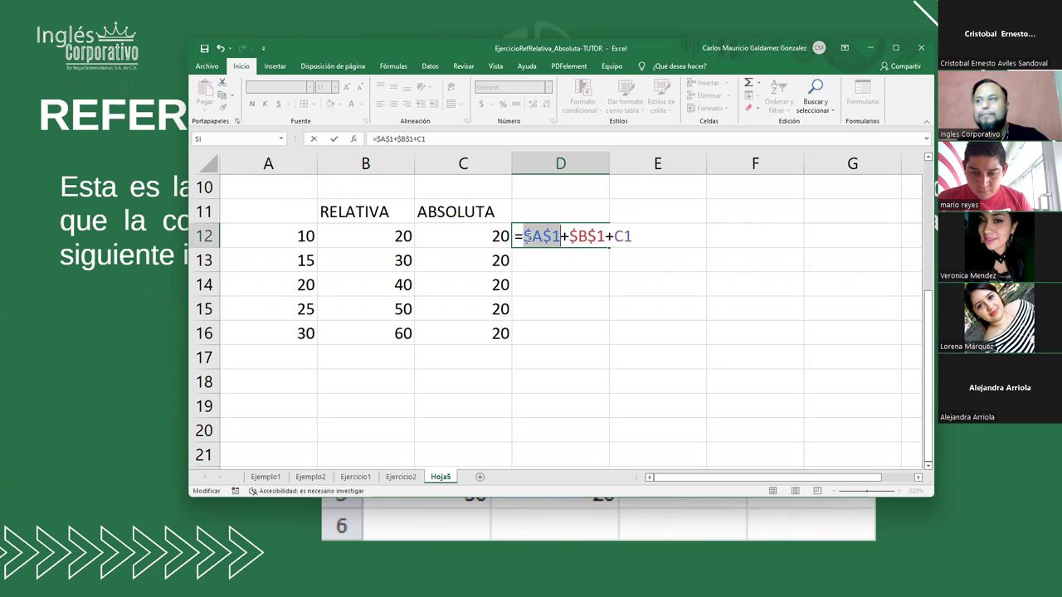
pyautogui.press('Escape')
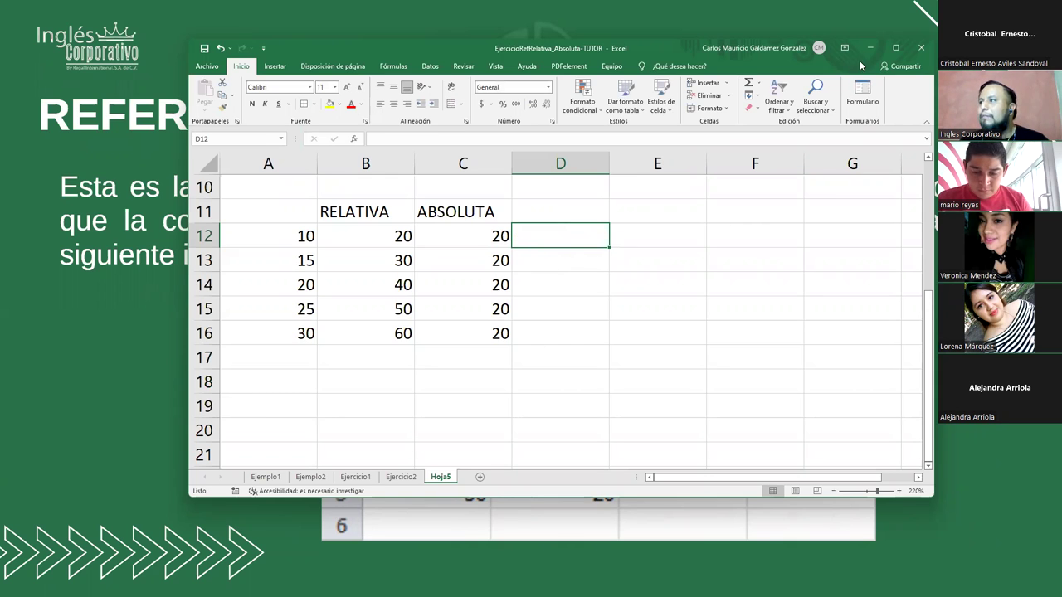
pyautogui.click(870, 47)
pyautogui.click(919, 327)
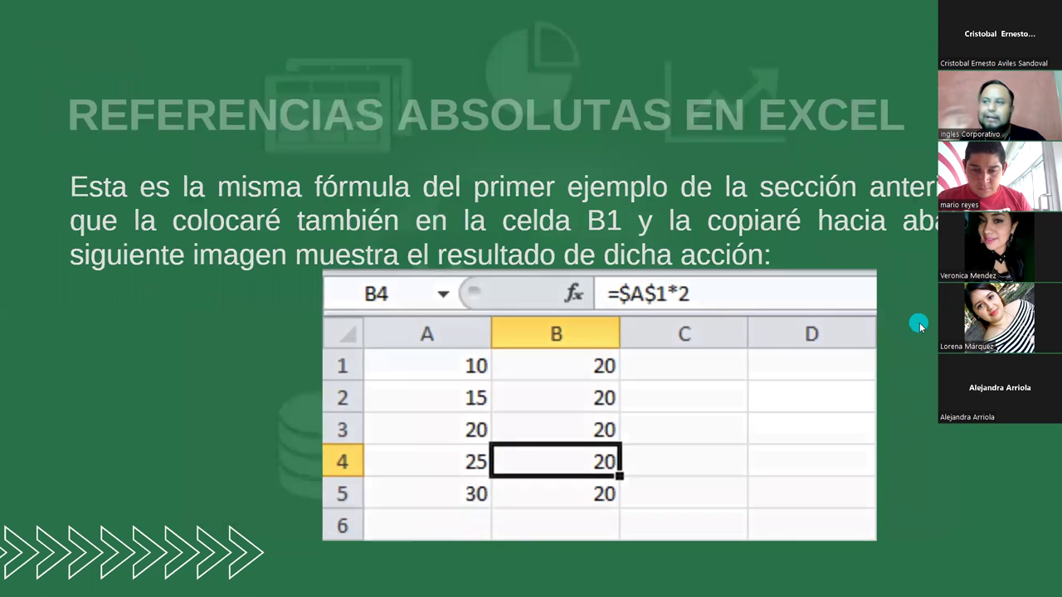
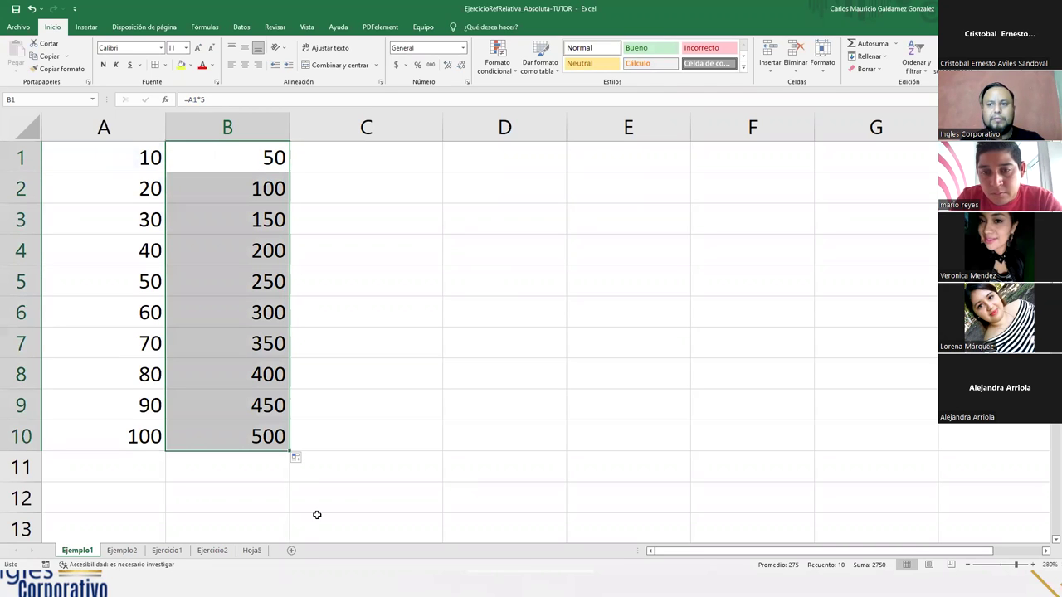
# - Check the copied =A10*5 formula in B10 and the B1:B10 results, then move to Ejemplo2
pyautogui.click(252, 438)
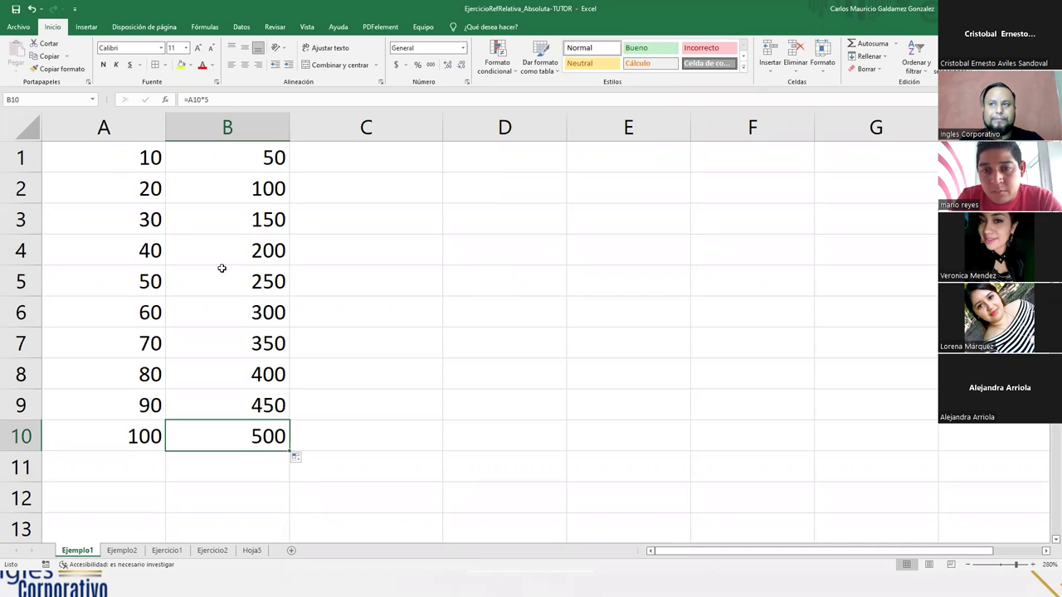
pyautogui.moveTo(213, 163); pyautogui.dragTo(225, 445)
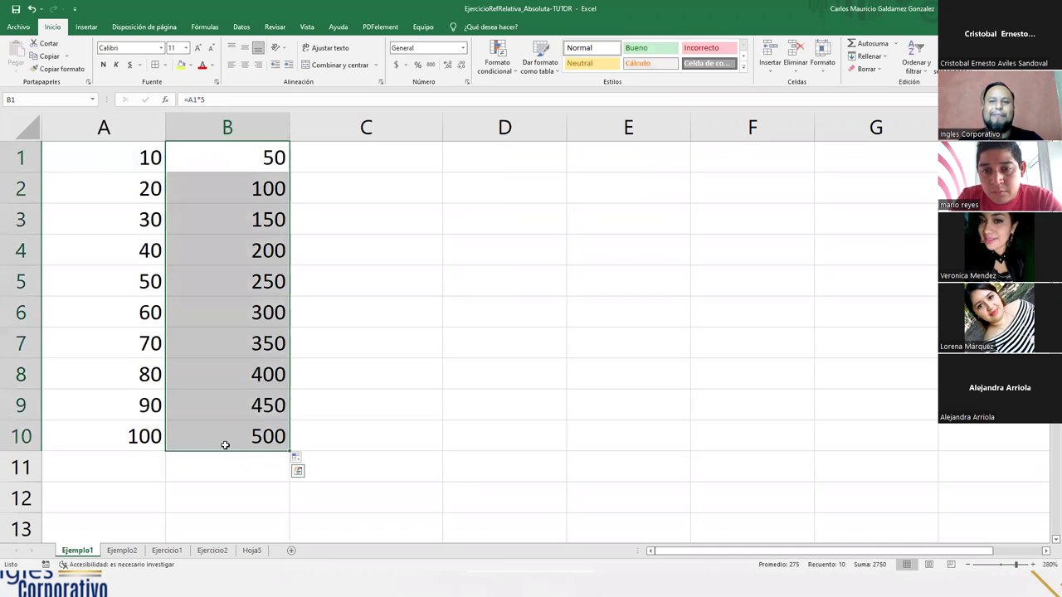
pyautogui.click(225, 445)
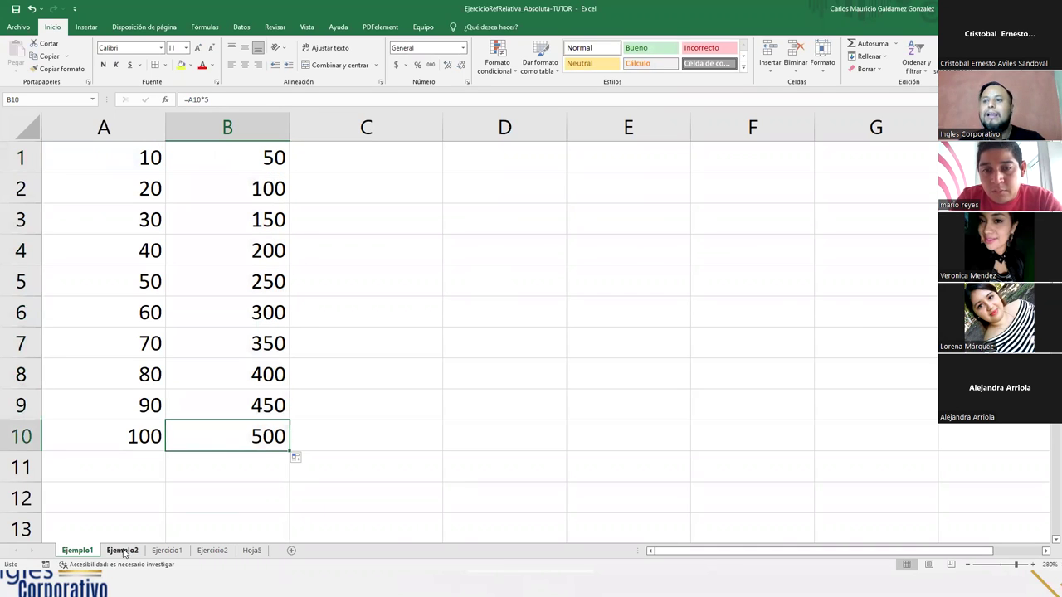
pyautogui.click(122, 550)
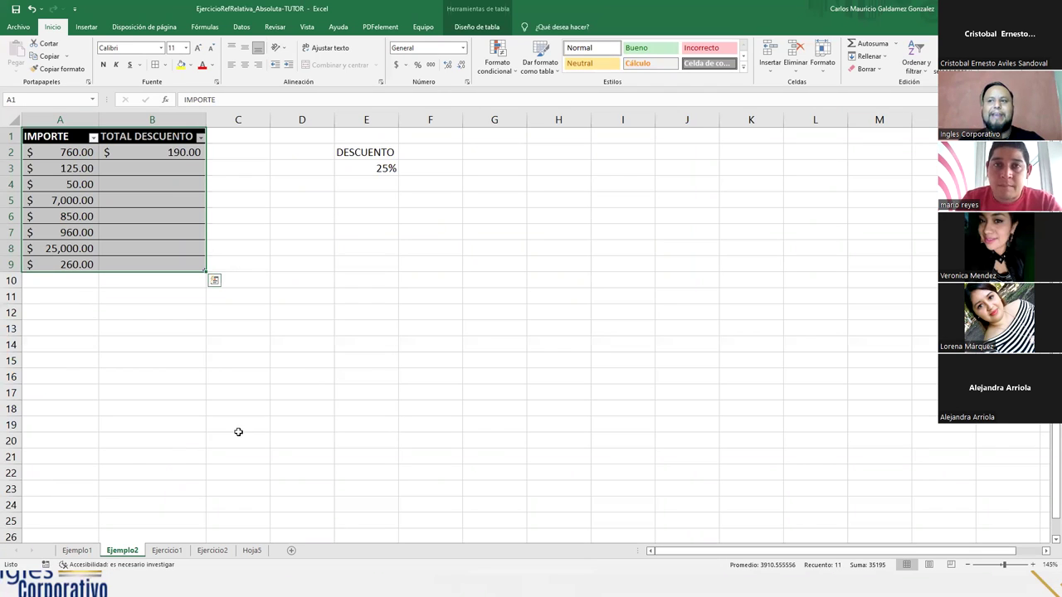
pyautogui.keyDown('ctrl'); pyautogui.scroll(3, 238, 432); pyautogui.keyUp('ctrl')
pyautogui.keyDown('ctrl'); pyautogui.scroll(3, 238, 432); pyautogui.keyUp('ctrl')
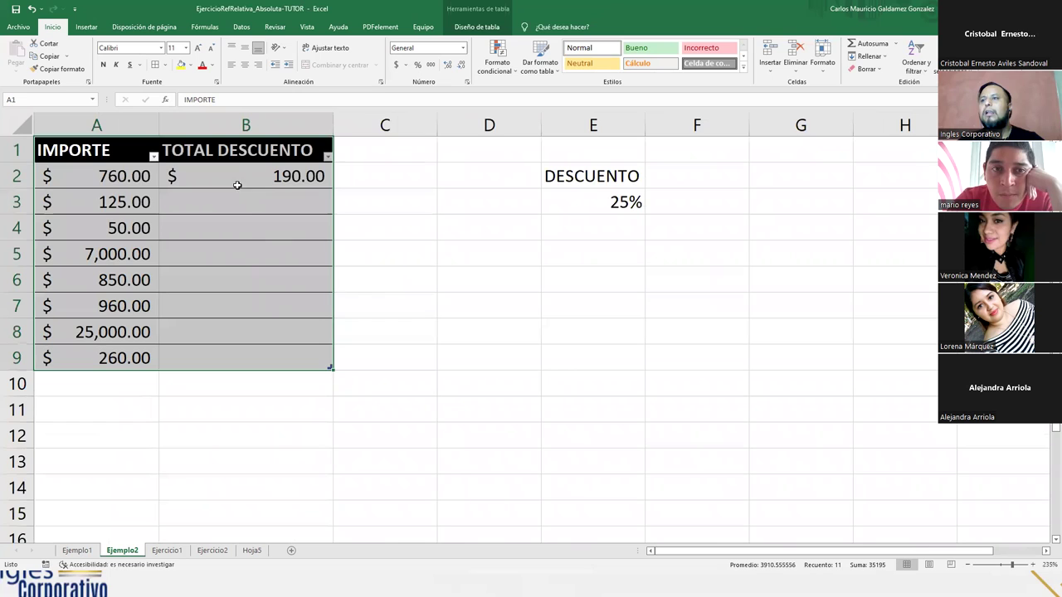
pyautogui.keyDown('ctrl'); pyautogui.scroll(1, 311, 317); pyautogui.keyUp('ctrl')
pyautogui.click(94, 183)
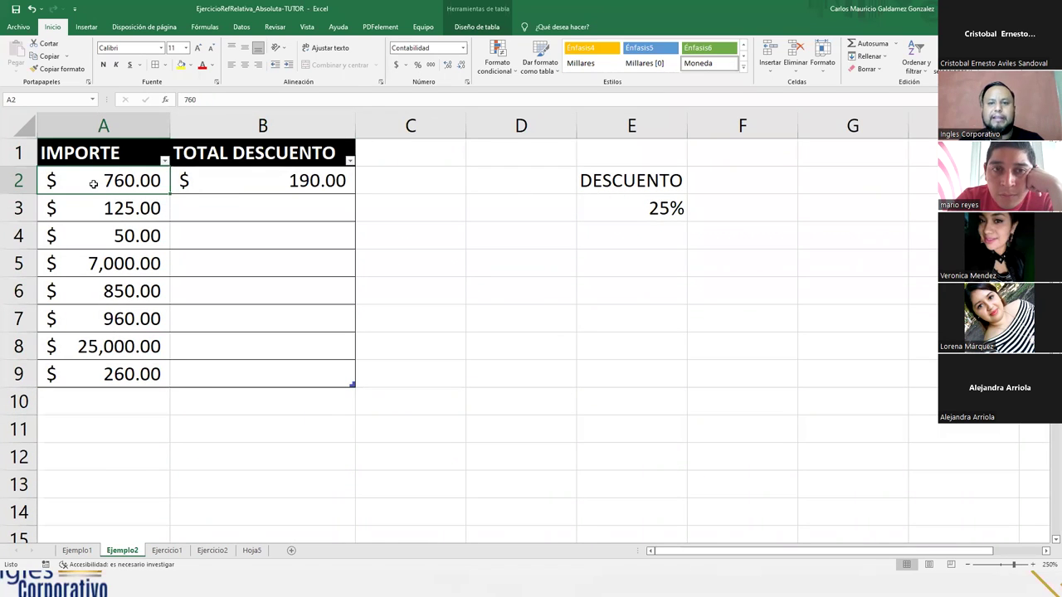
pyautogui.click(125, 209)
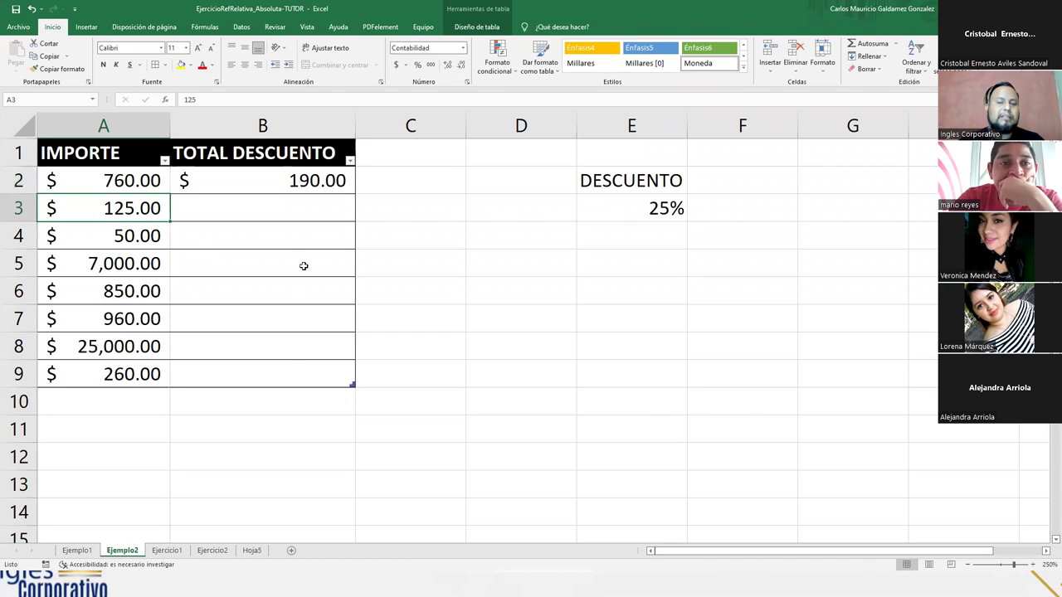
pyautogui.click(96, 183)
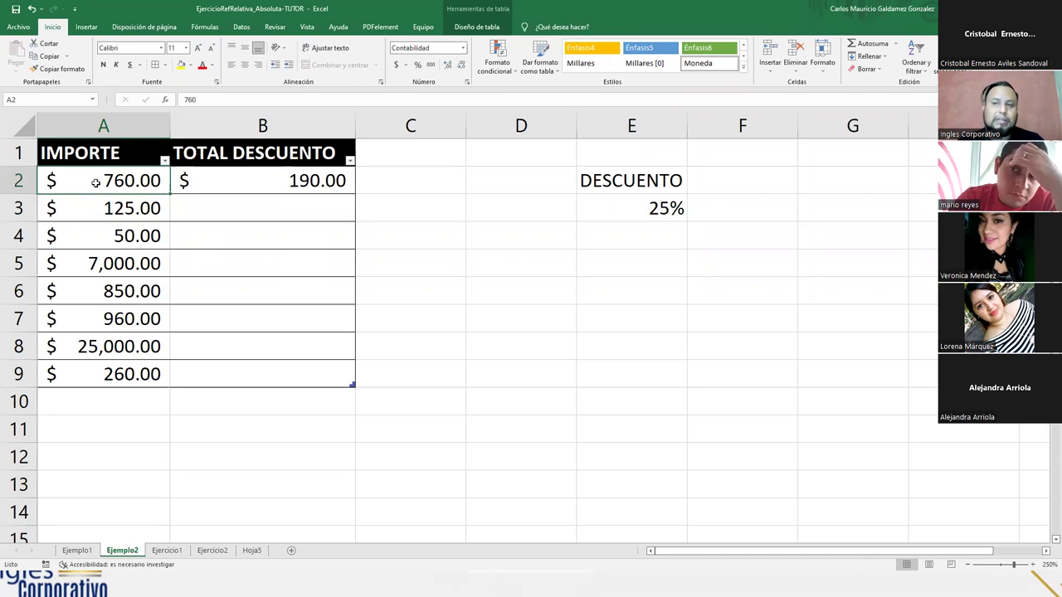
pyautogui.moveTo(97, 182); pyautogui.dragTo(88, 374)
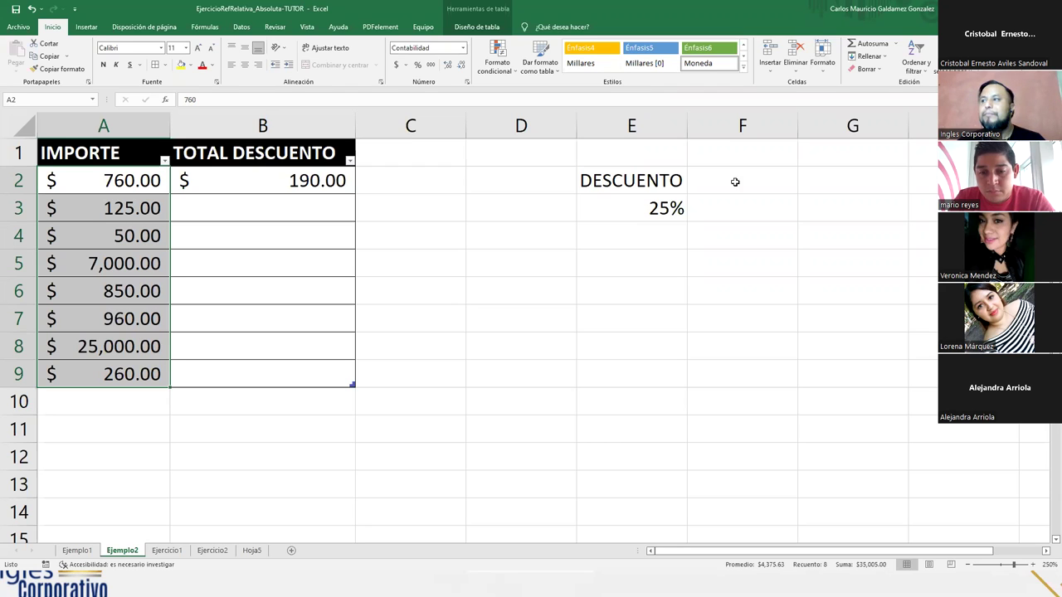
# - Inspect B2's TOTAL DESCUENTO formula and the 25% DESCUENTO value it references in E3
pyautogui.click(254, 180)
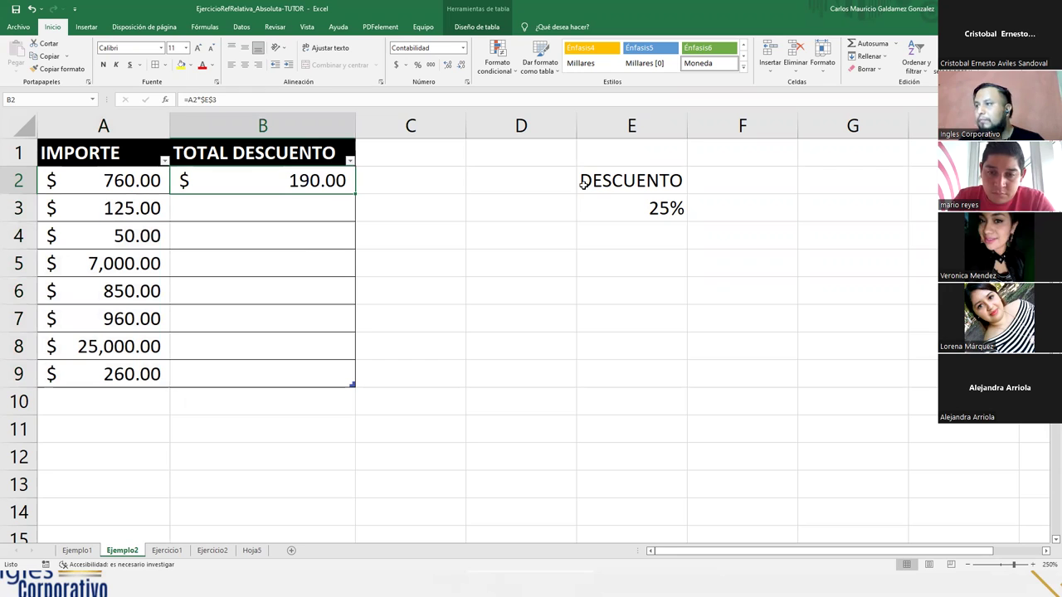
pyautogui.click(585, 213)
pyautogui.moveTo(602, 181); pyautogui.dragTo(615, 205)
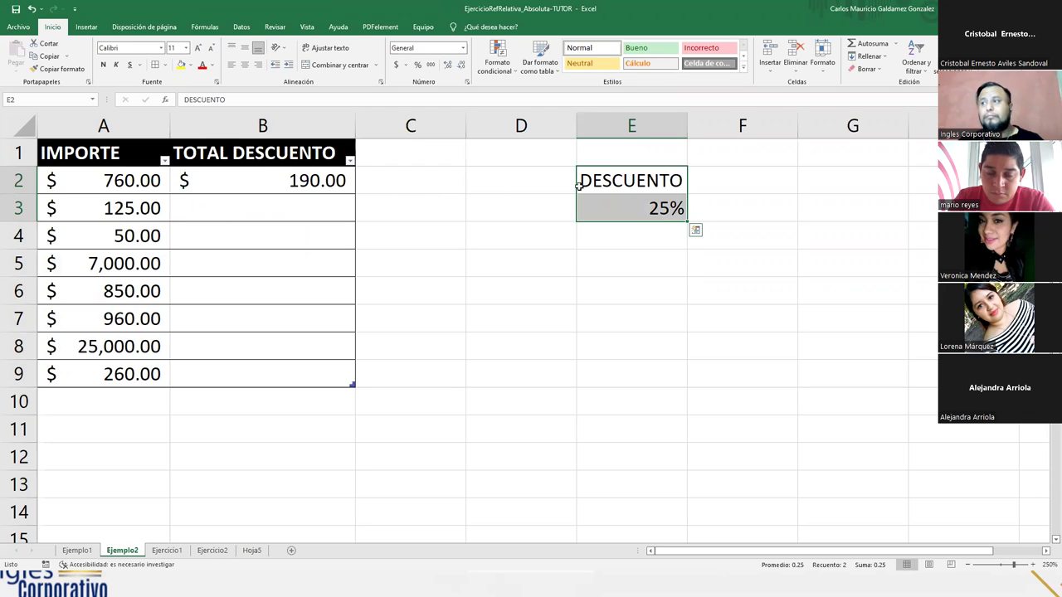
pyautogui.click(626, 208)
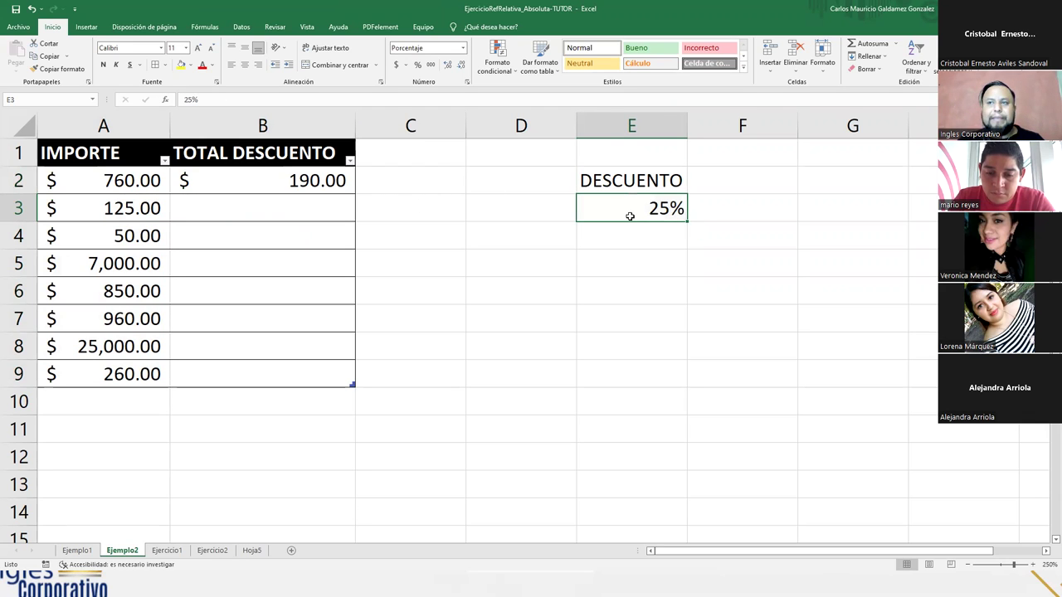
pyautogui.click(239, 190)
pyautogui.moveTo(237, 193)
pyautogui.mouseDown()
pyautogui.moveTo(241, 368)
pyautogui.moveTo(255, 184)
pyautogui.mouseUp()
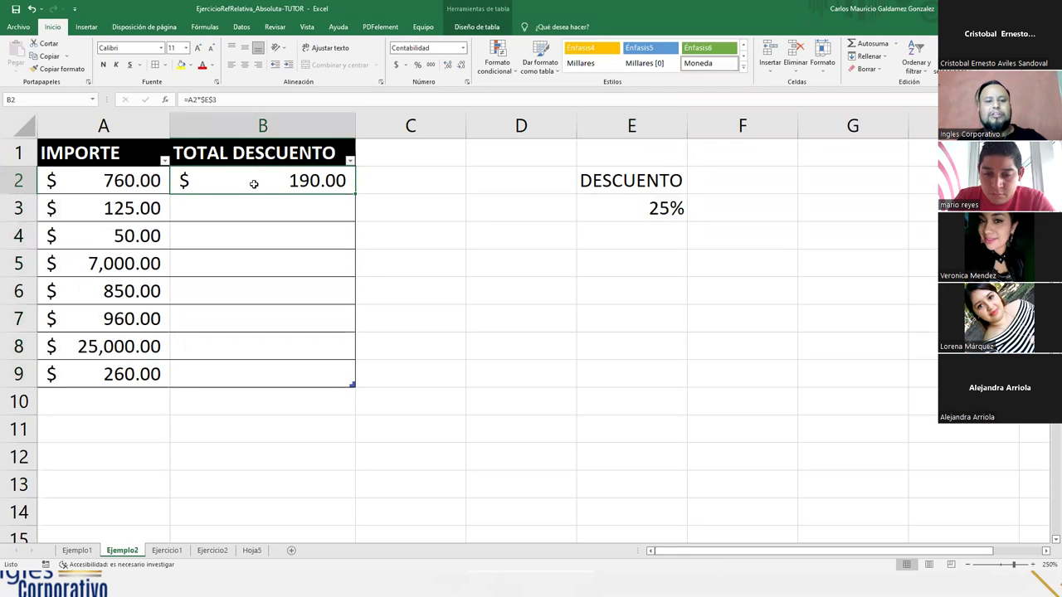
# - Change B2's $E$3 reference to the relative E3, giving =A2*E3
pyautogui.doubleClick(254, 183)
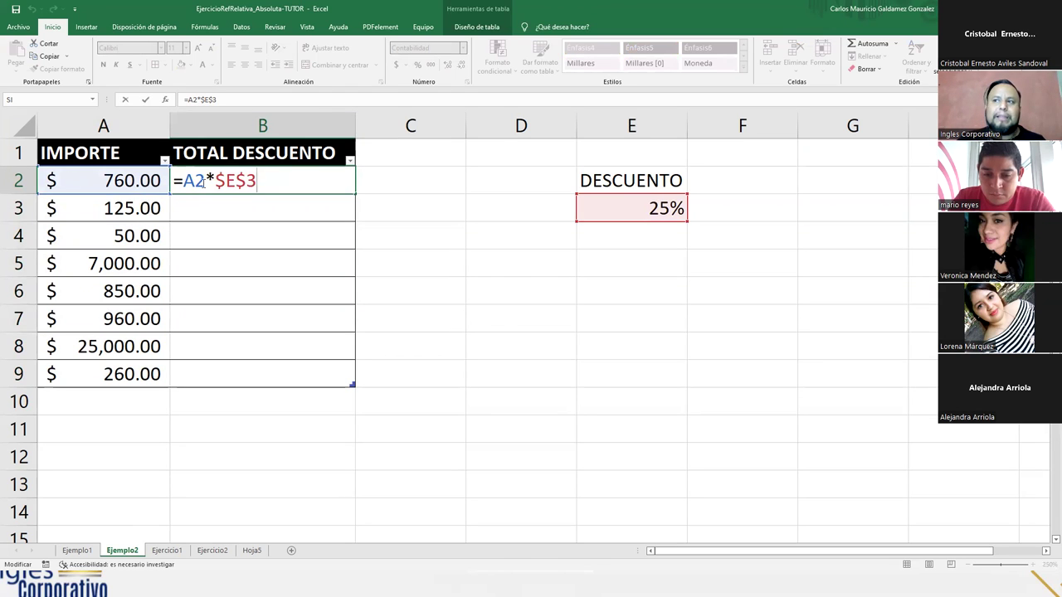
pyautogui.moveTo(225, 181); pyautogui.dragTo(258, 182)
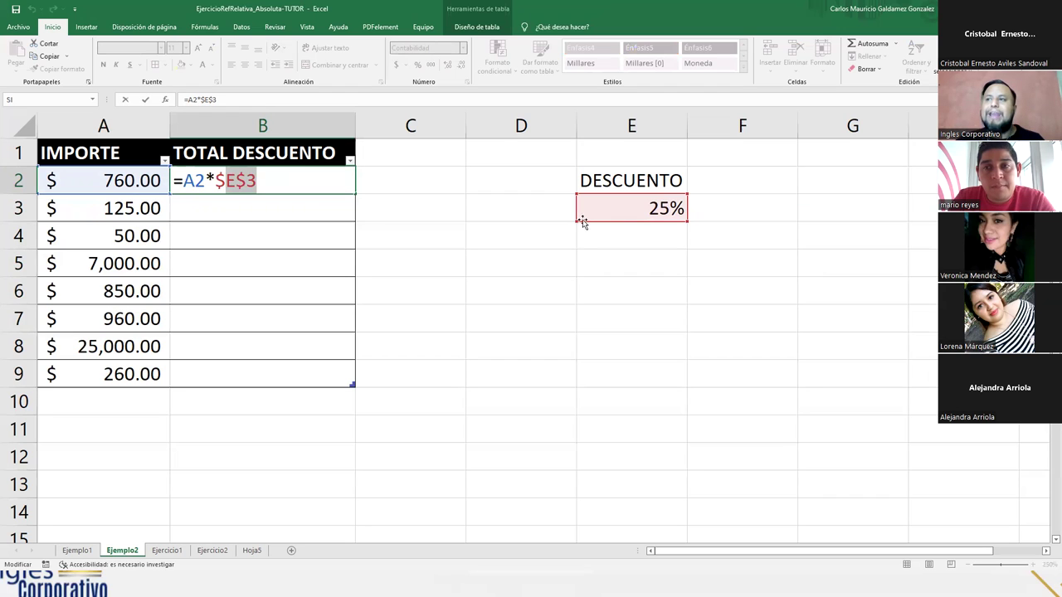
pyautogui.moveTo(215, 181); pyautogui.dragTo(259, 181)
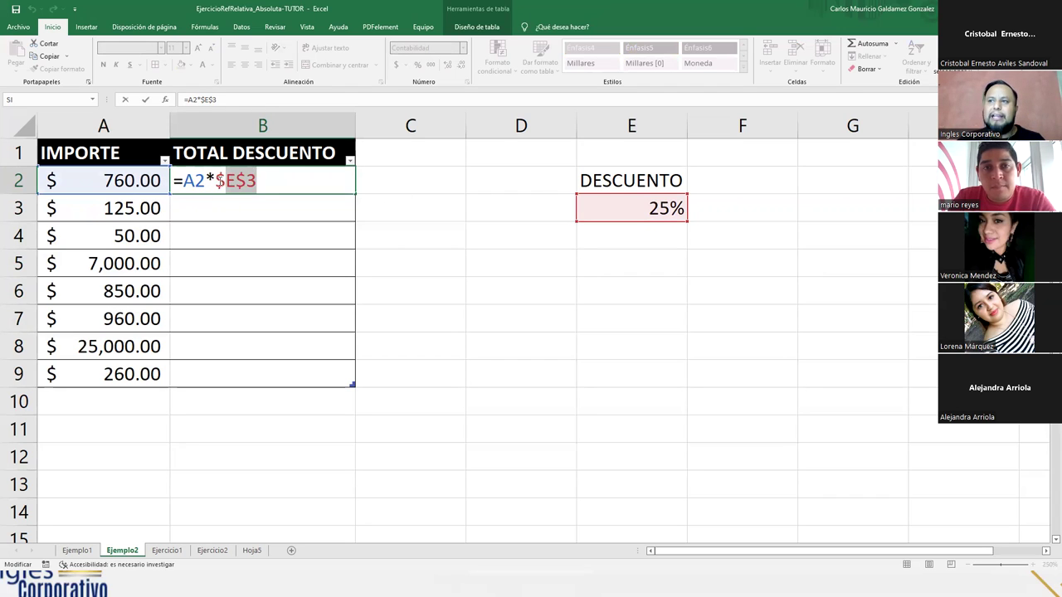
pyautogui.click(223, 181)
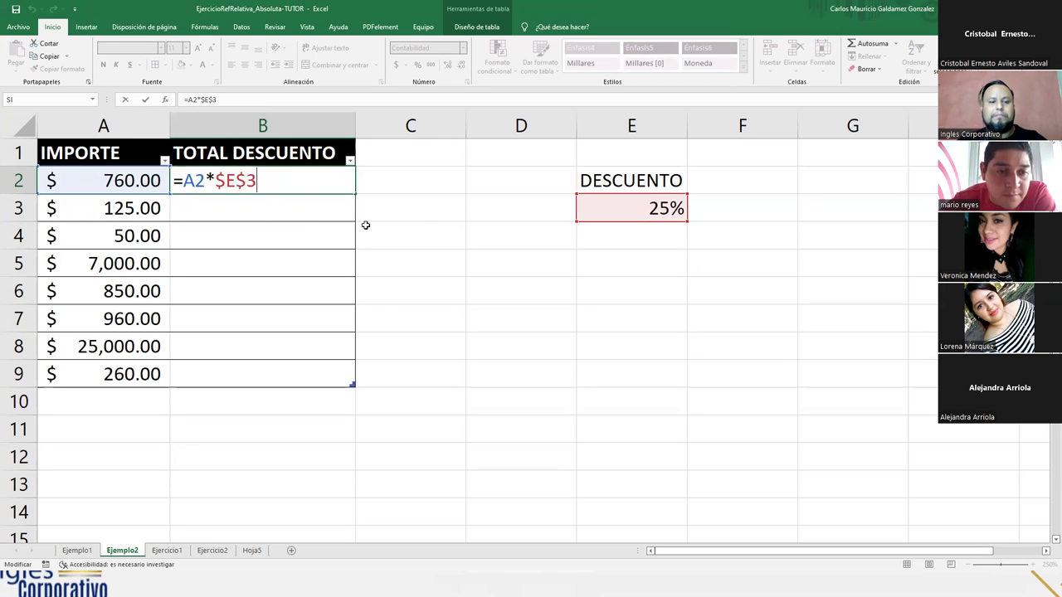
pyautogui.hotkey('ctrl', 'Return')
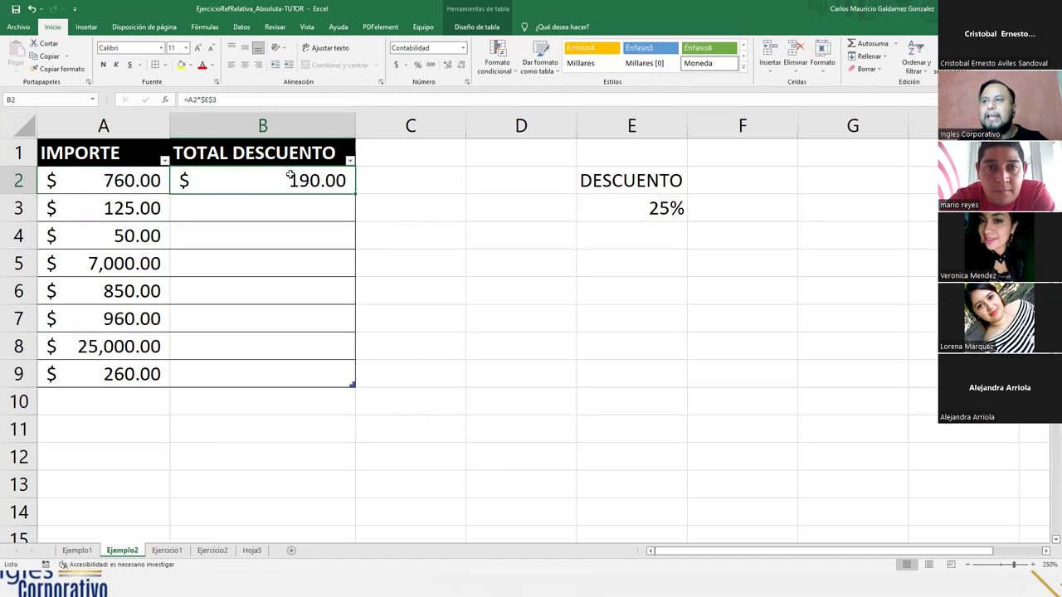
pyautogui.doubleClick(289, 174)
pyautogui.click(225, 181)
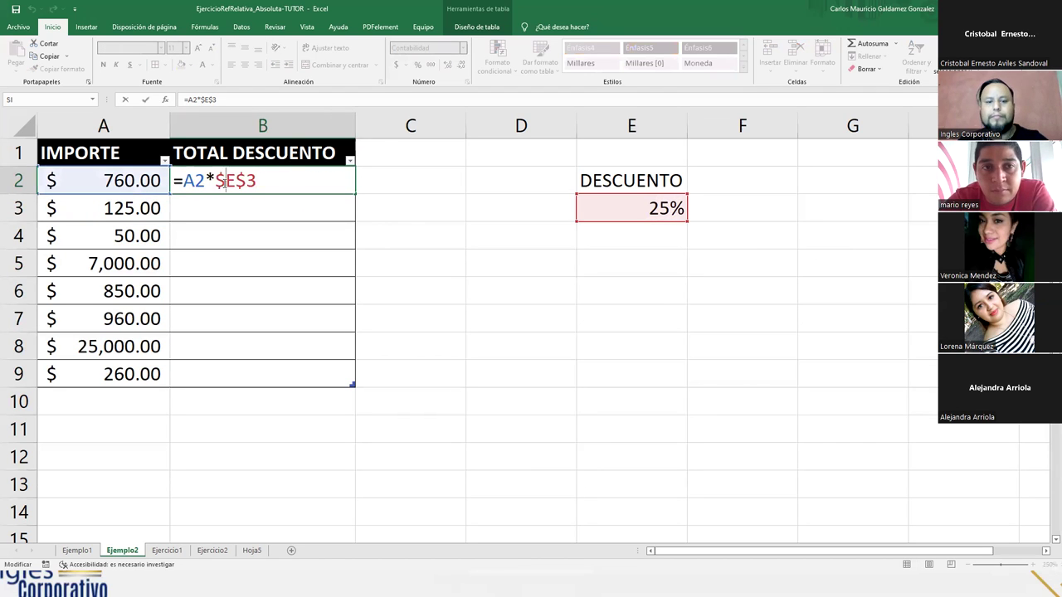
pyautogui.press('F4')
pyautogui.press('F4')
pyautogui.press('F4')
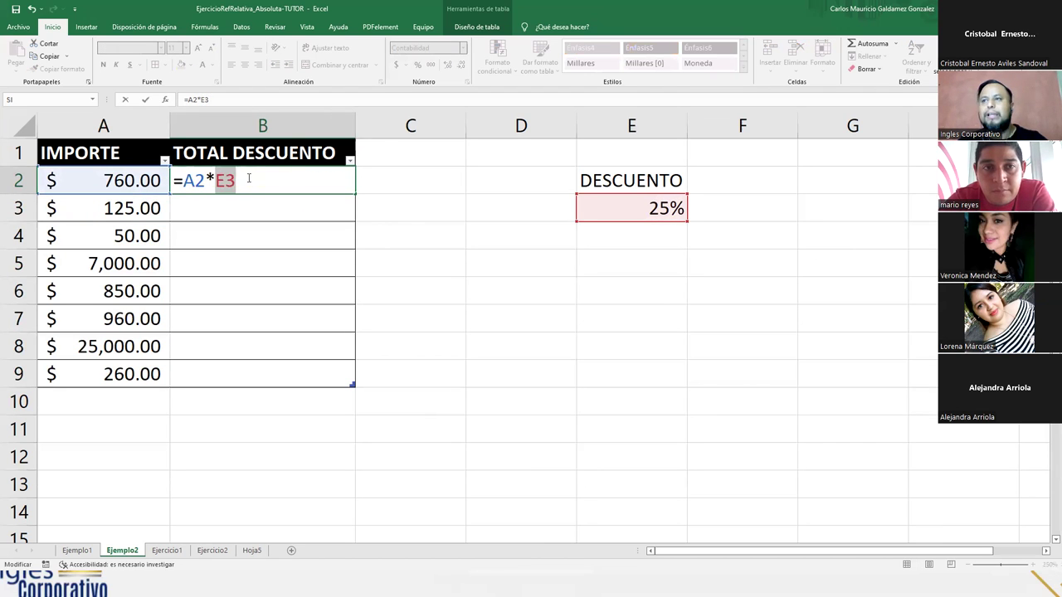
pyautogui.press('Return')
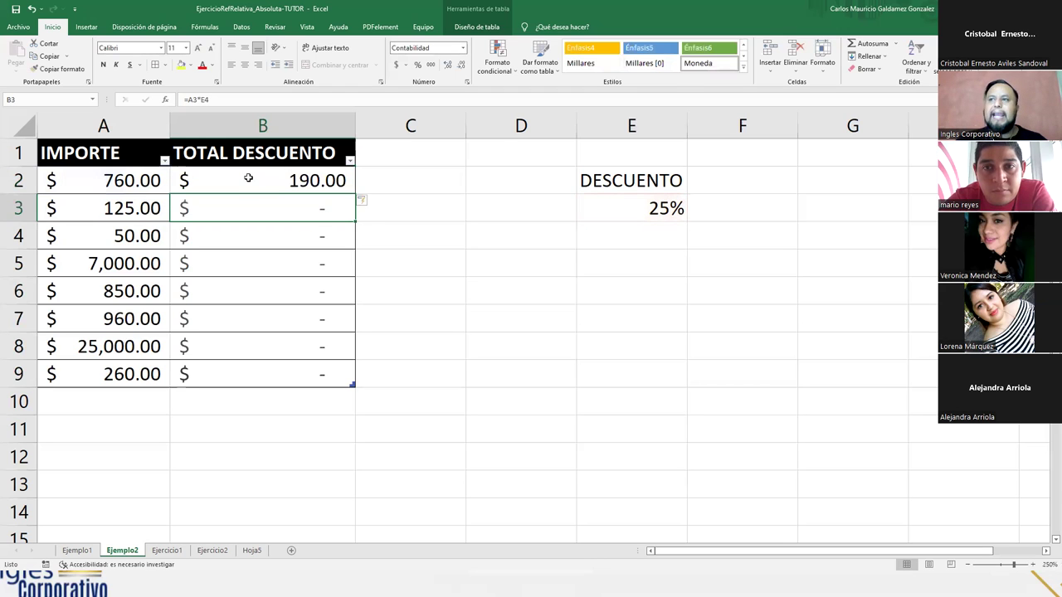
# - Fill B2's formula down to B9 and inspect the copied formula in B3
pyautogui.click(248, 178)
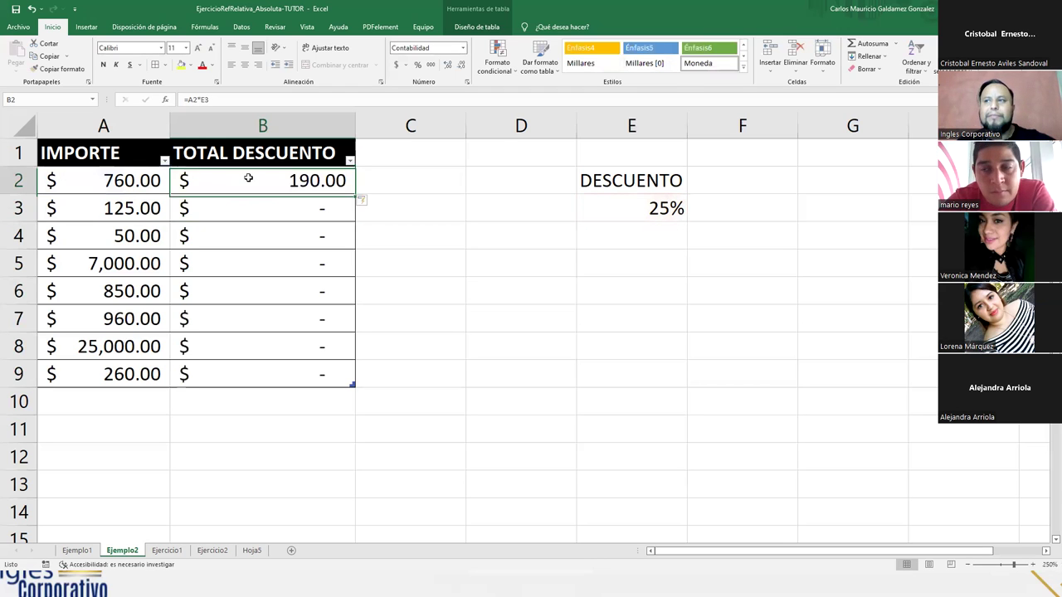
pyautogui.moveTo(355, 194); pyautogui.dragTo(307, 389)
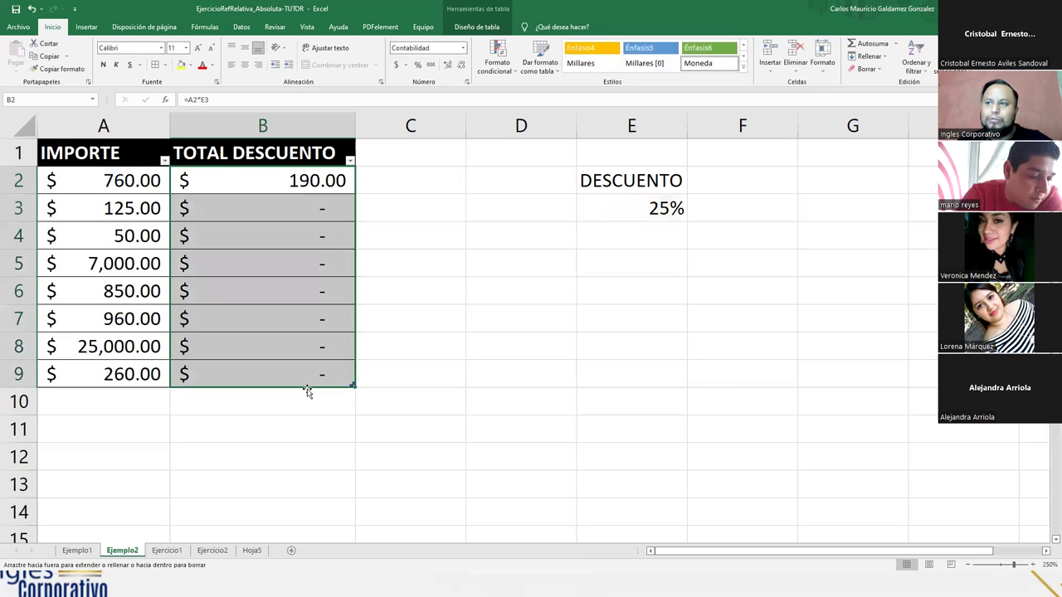
pyautogui.click(271, 212)
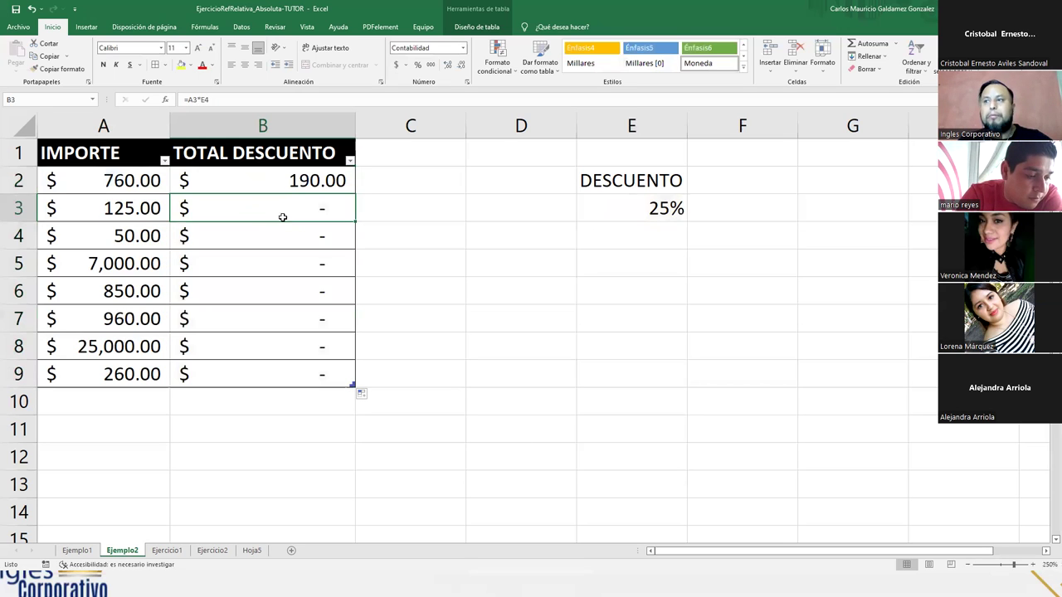
pyautogui.doubleClick(318, 209)
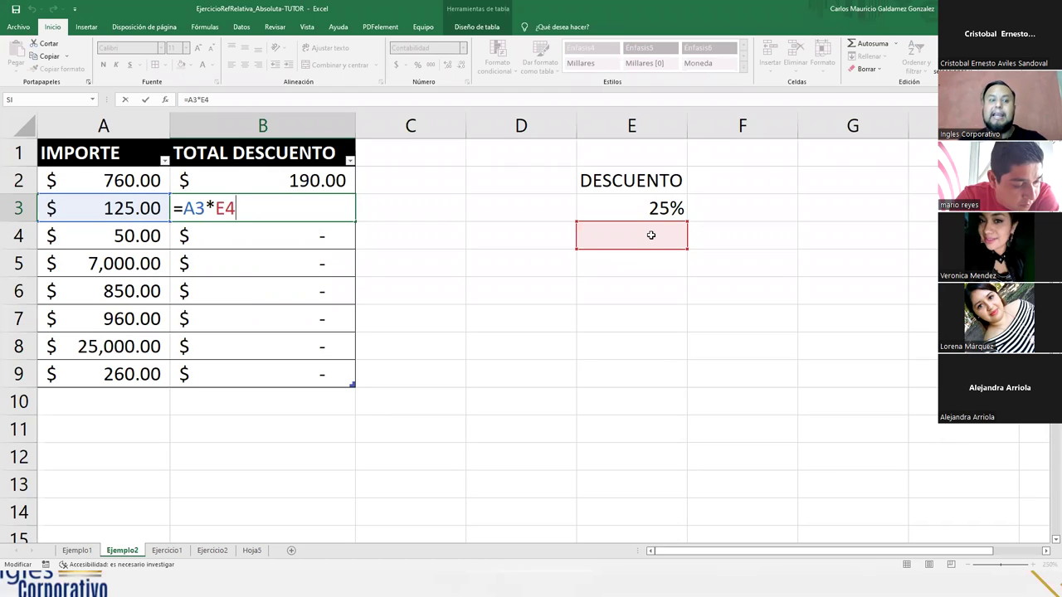
pyautogui.hotkey('ctrl', 'Return')
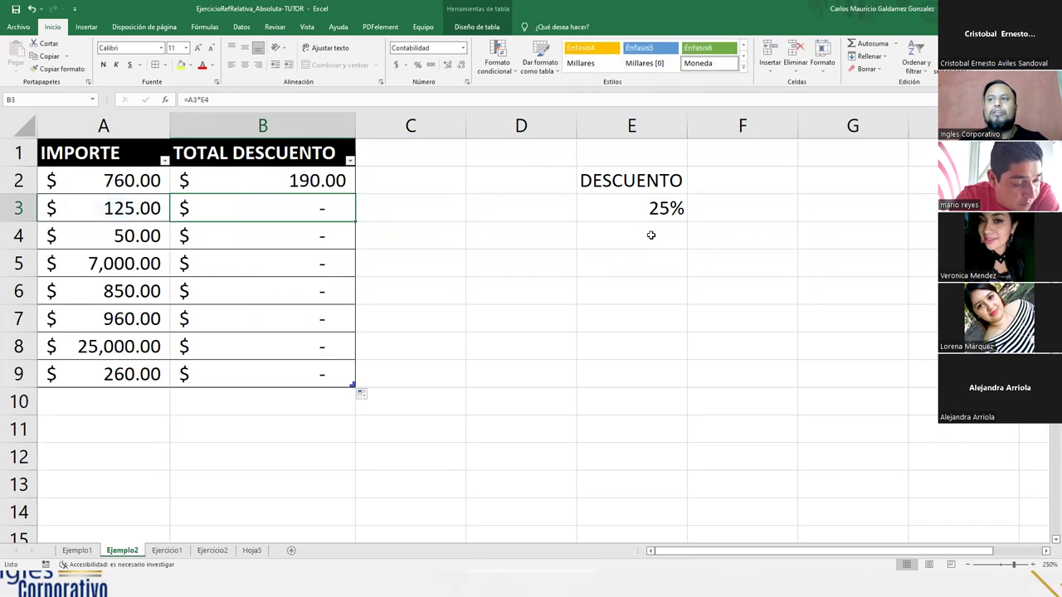
# - Switch B2's E3 reference to absolute $E$3 so the column shows correct discounts
pyautogui.click(268, 171)
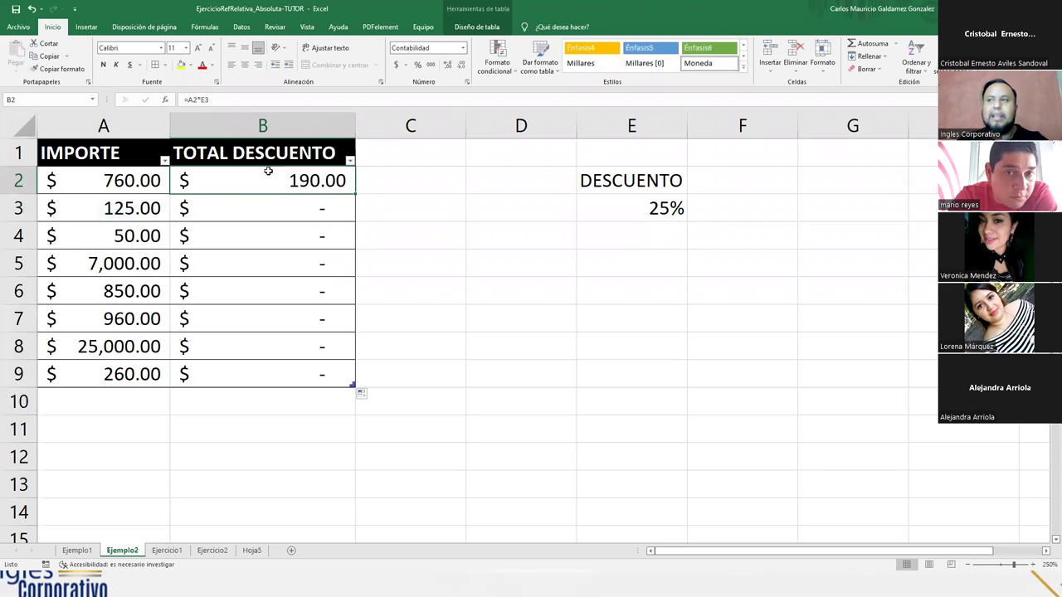
pyautogui.doubleClick(268, 171)
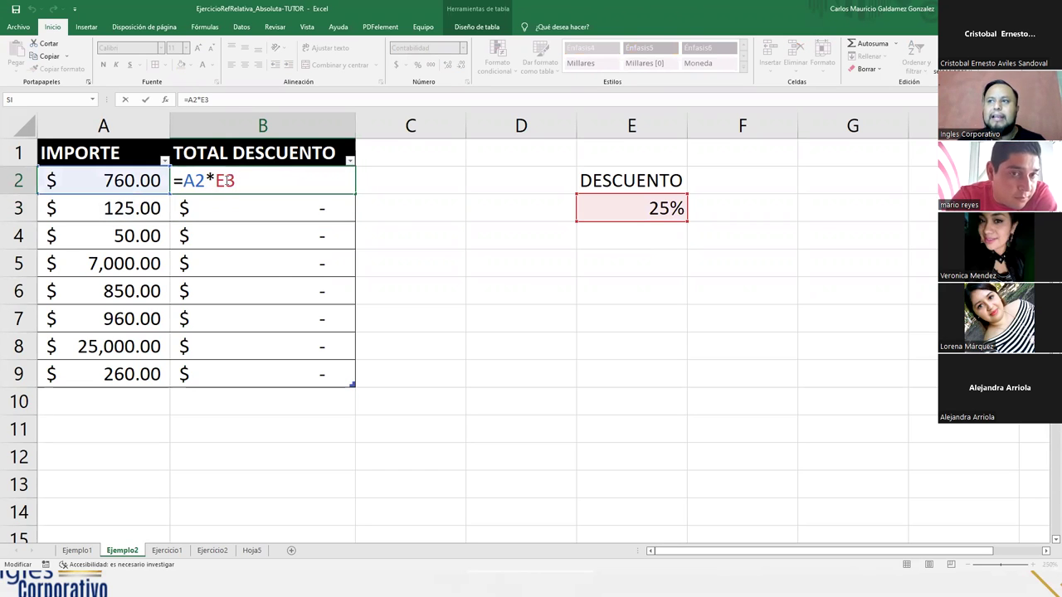
pyautogui.press('F4')
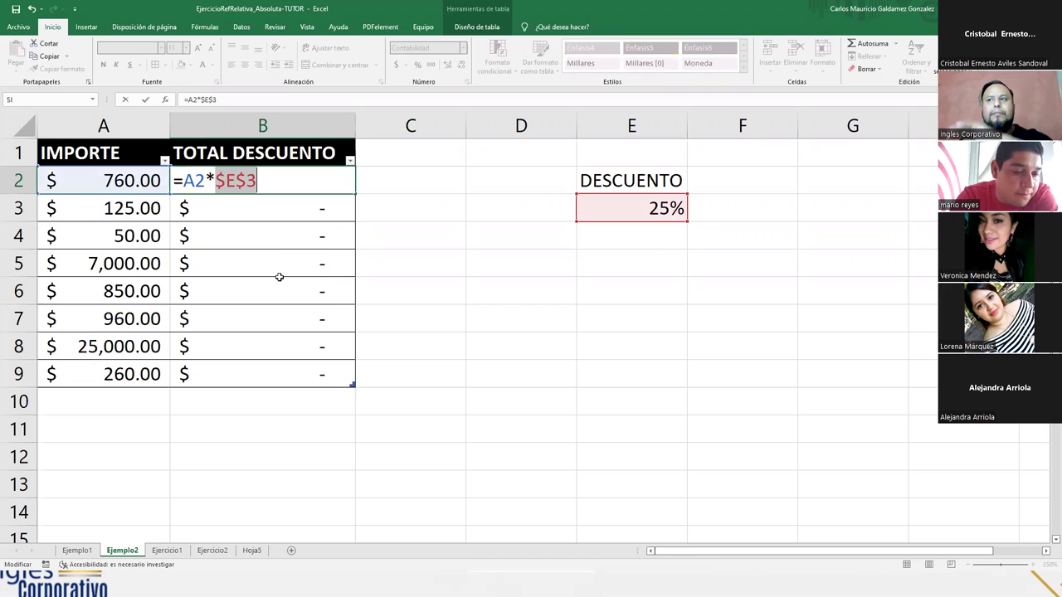
pyautogui.click(259, 180)
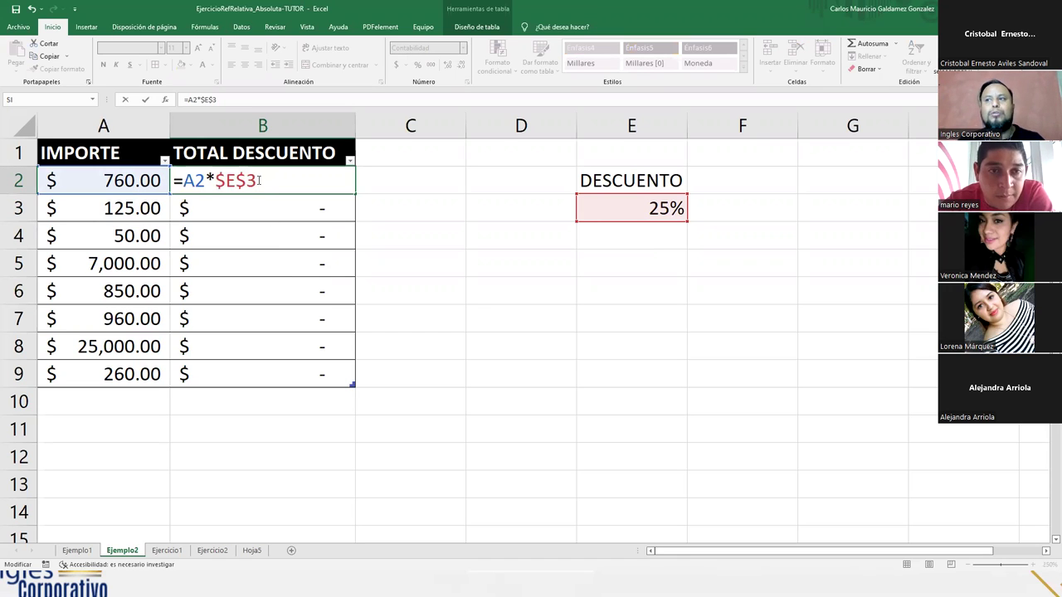
pyautogui.press('Return')
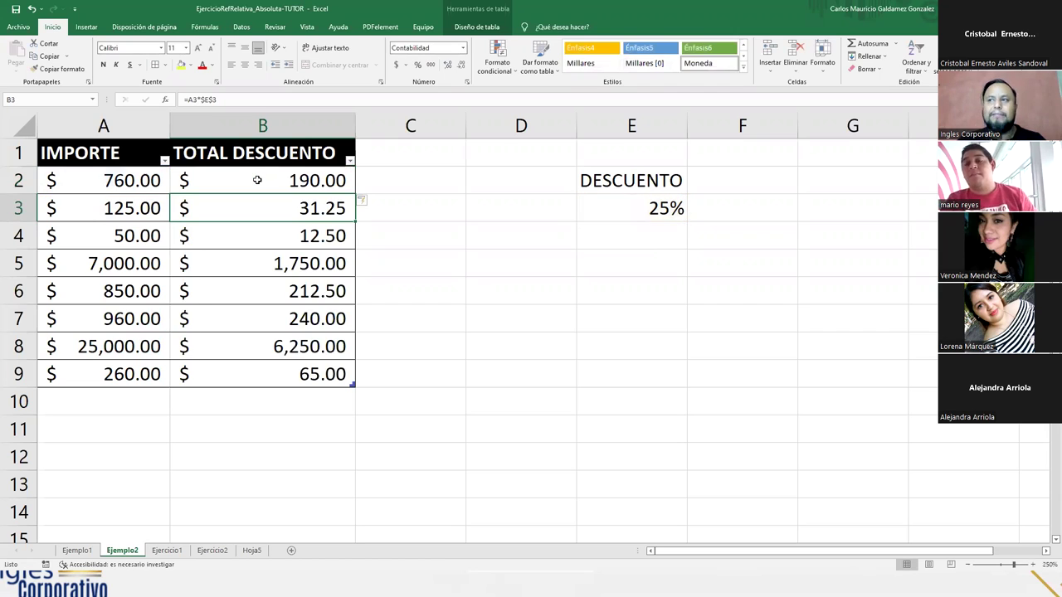
pyautogui.click(257, 180)
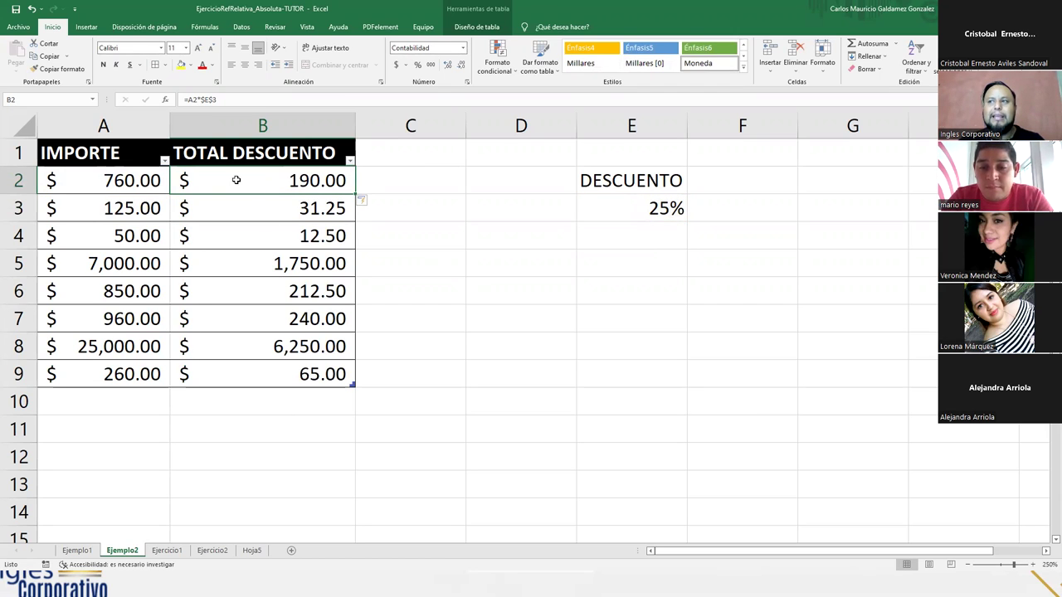
pyautogui.click(237, 214)
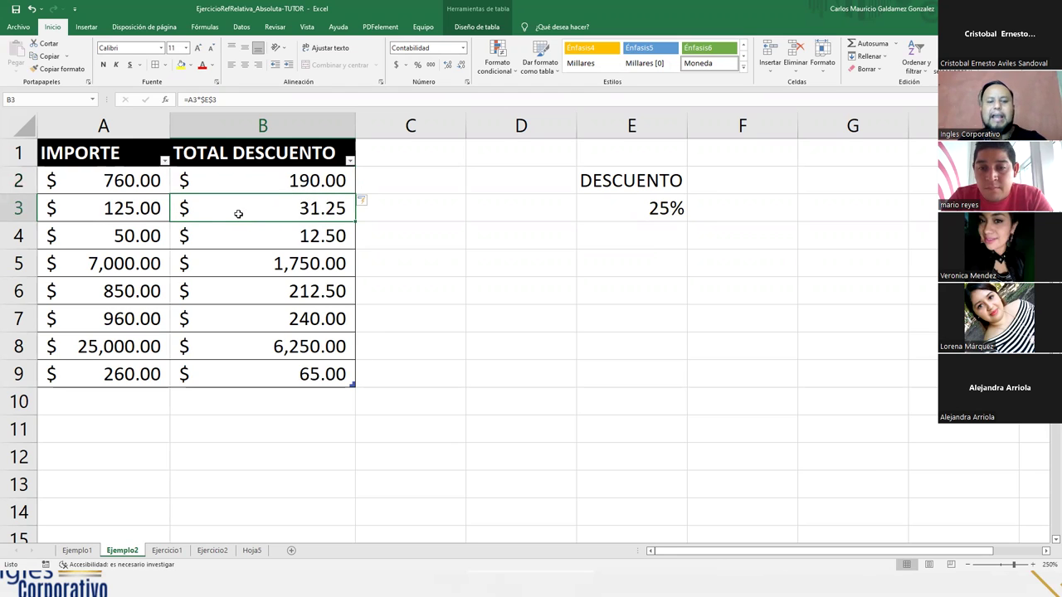
pyautogui.doubleClick(237, 215)
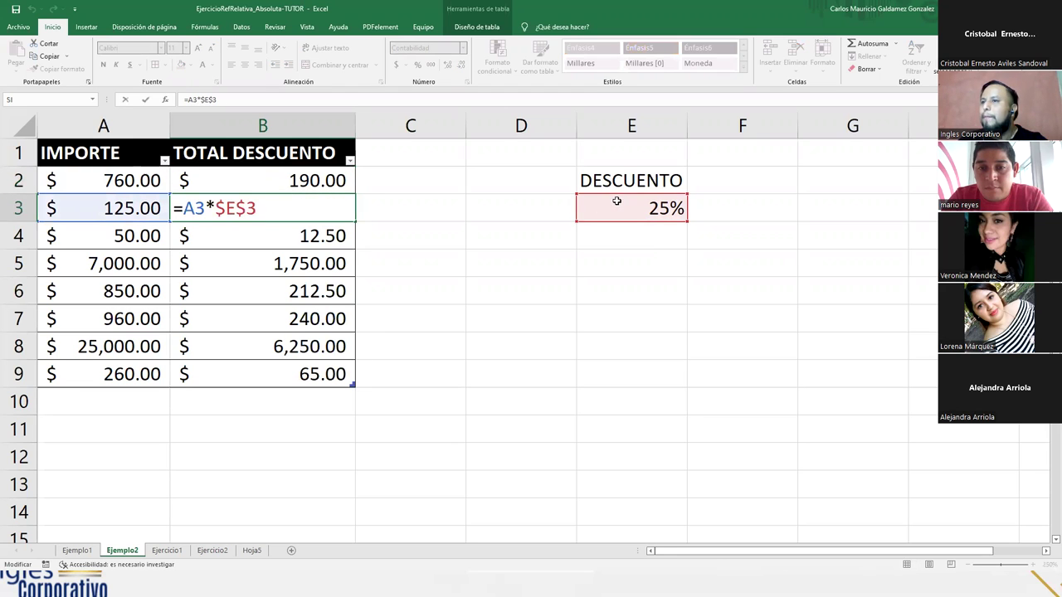
pyautogui.click(288, 238)
pyautogui.doubleClick(288, 238)
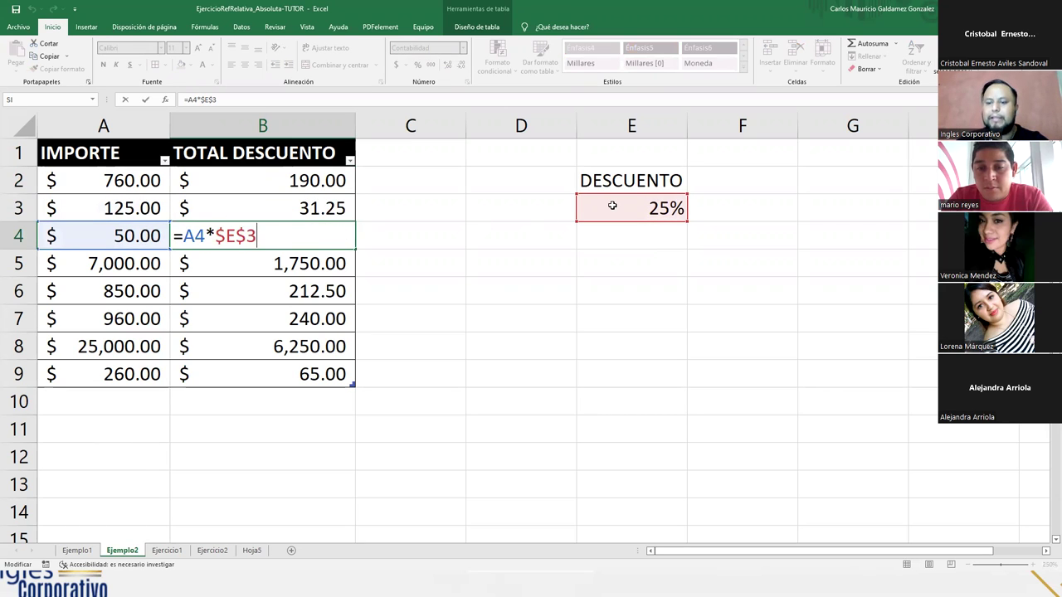
pyautogui.press('Return')
pyautogui.click(137, 253)
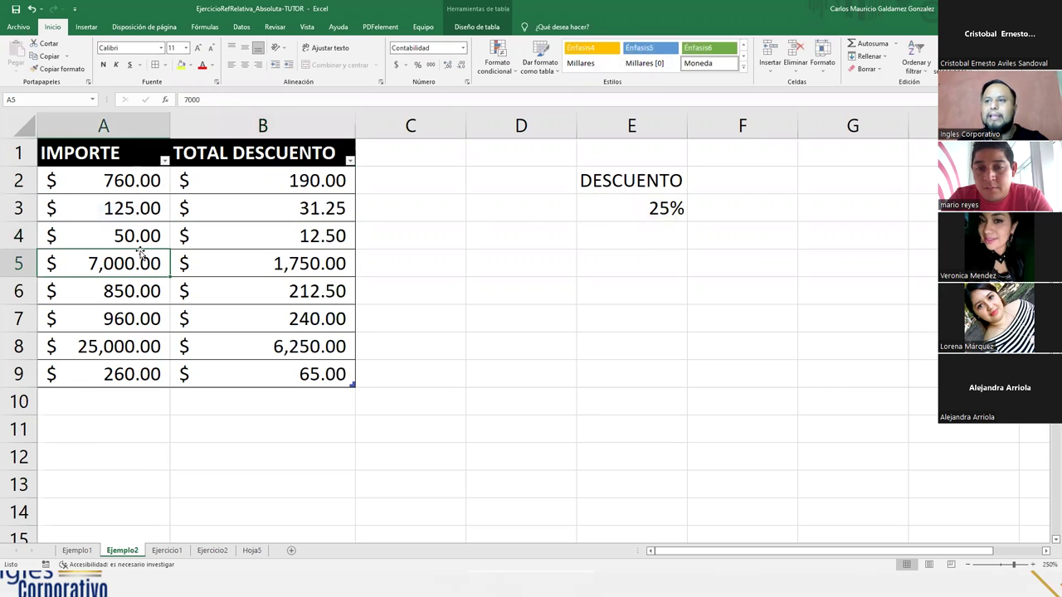
pyautogui.click(631, 206)
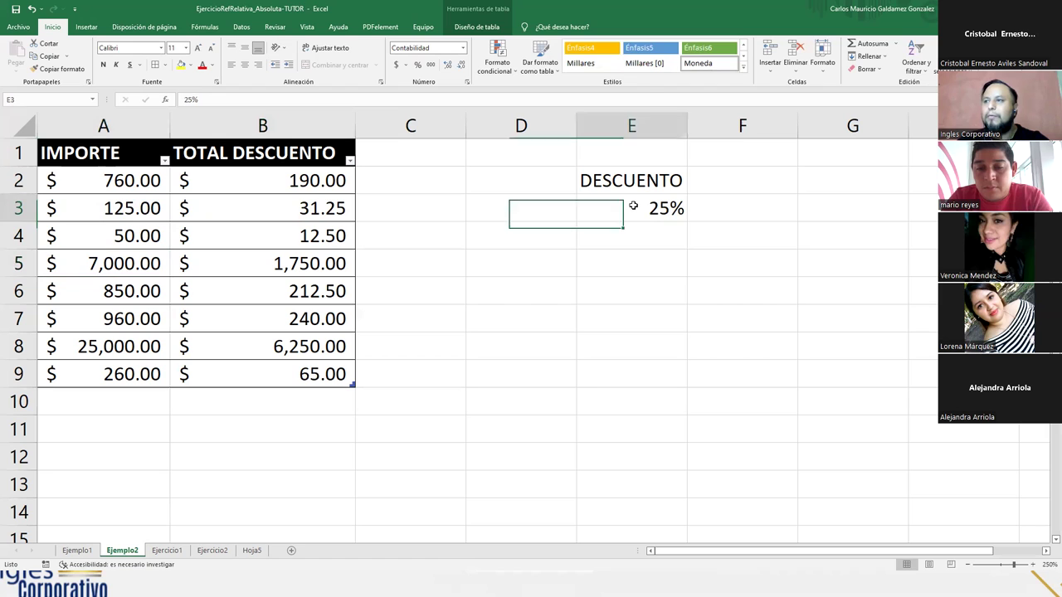
pyautogui.doubleClick(329, 255)
pyautogui.press('Return')
pyautogui.doubleClick(303, 287)
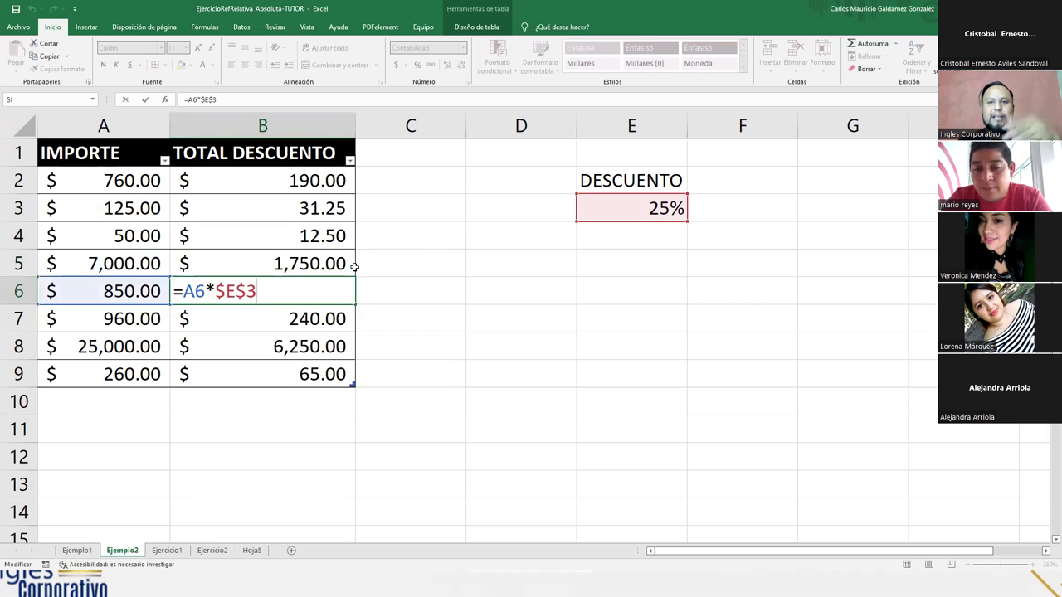
pyautogui.hotkey('ctrl', 'Return')
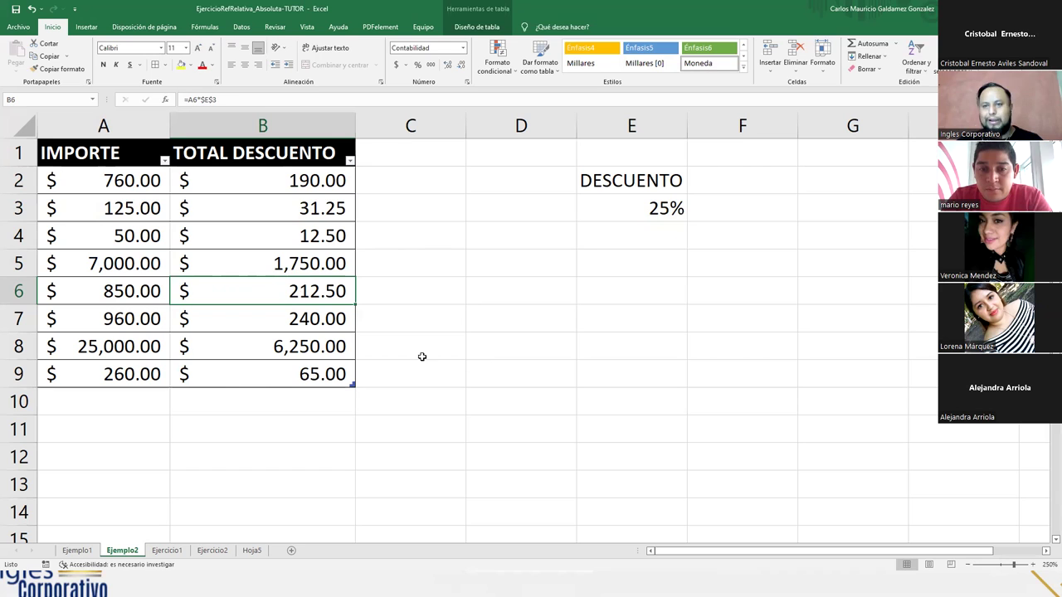
pyautogui.click(78, 551)
pyautogui.click(122, 551)
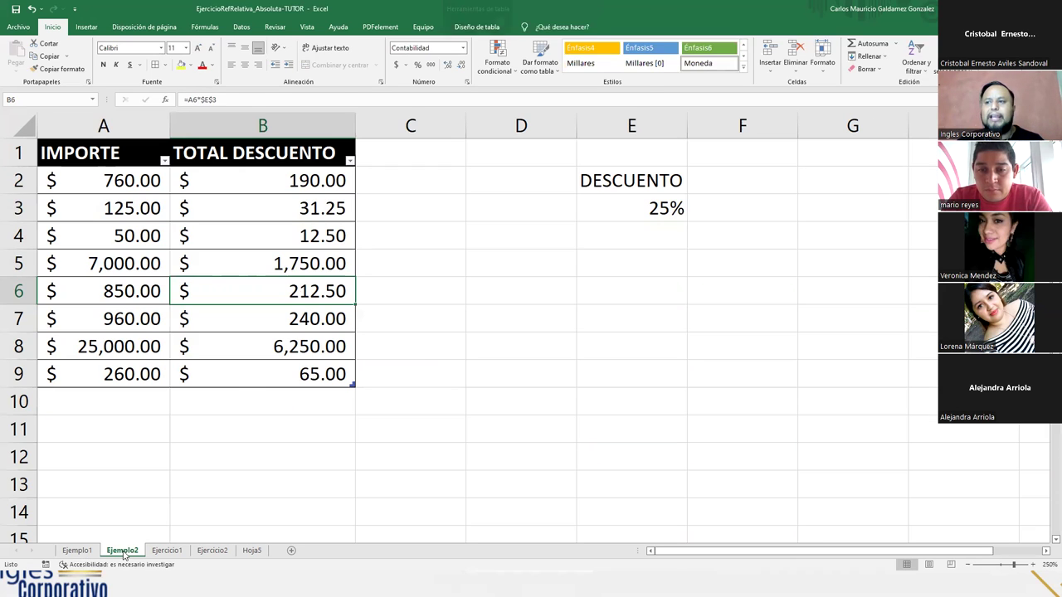
pyautogui.click(83, 551)
pyautogui.click(120, 551)
pyautogui.click(87, 551)
pyautogui.click(122, 554)
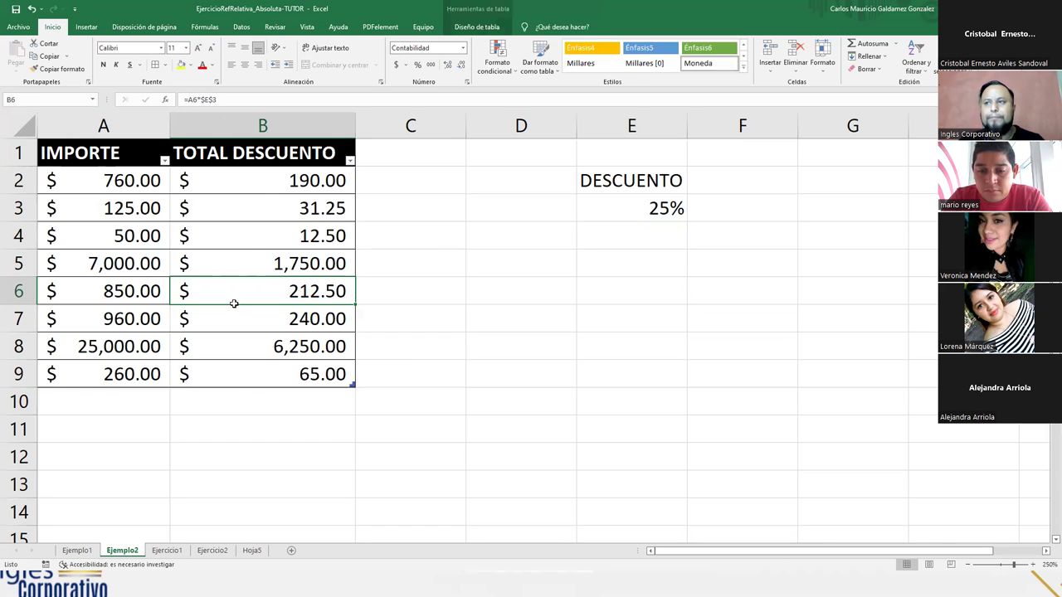
pyautogui.click(260, 183)
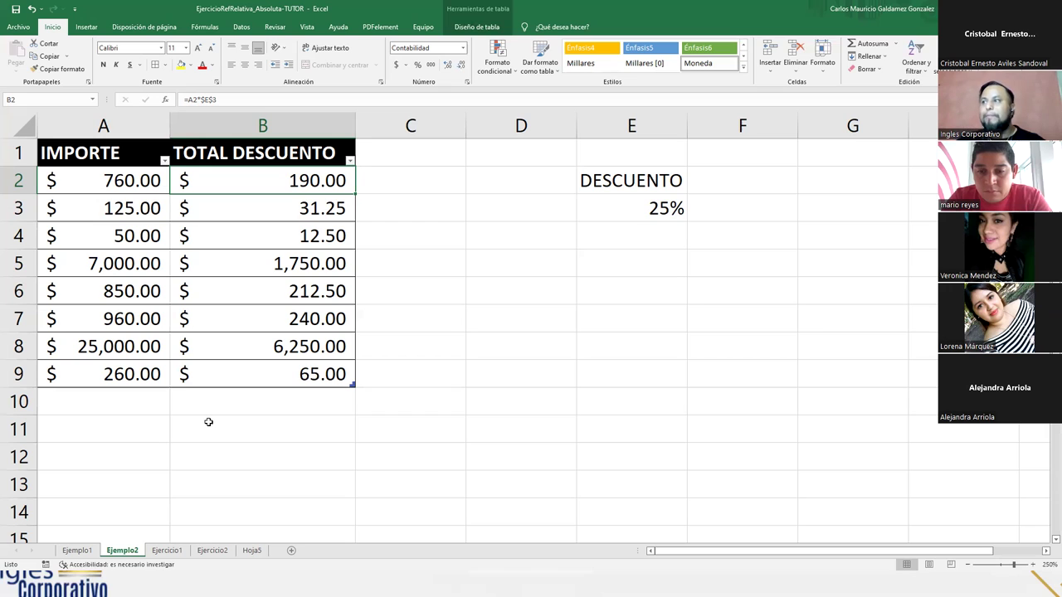
# - Change the E3 discount rate to 12.5%, displayed with one decimal place
pyautogui.click(602, 215)
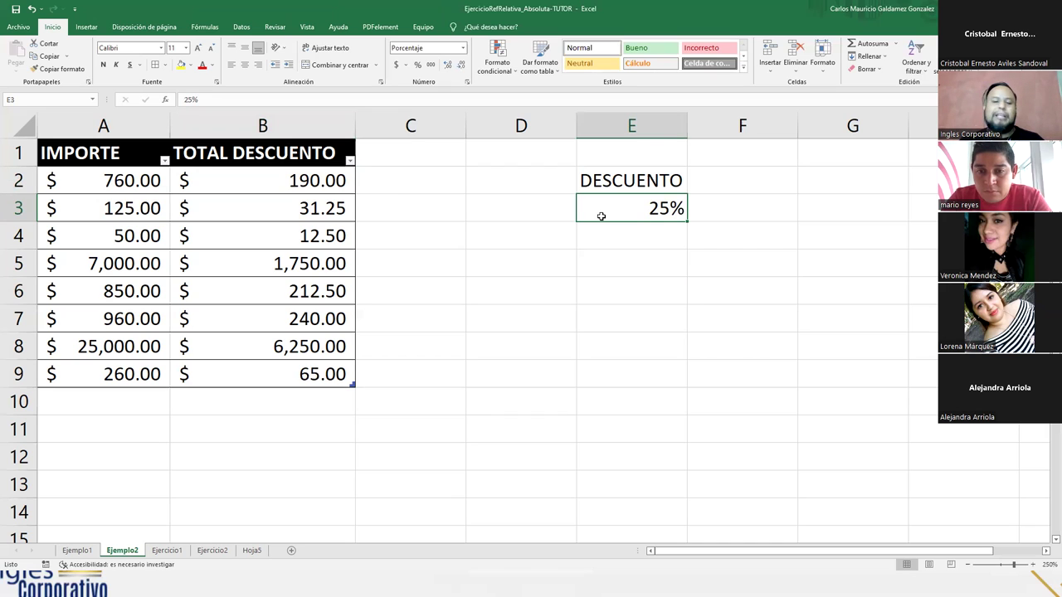
pyautogui.write('12.5')
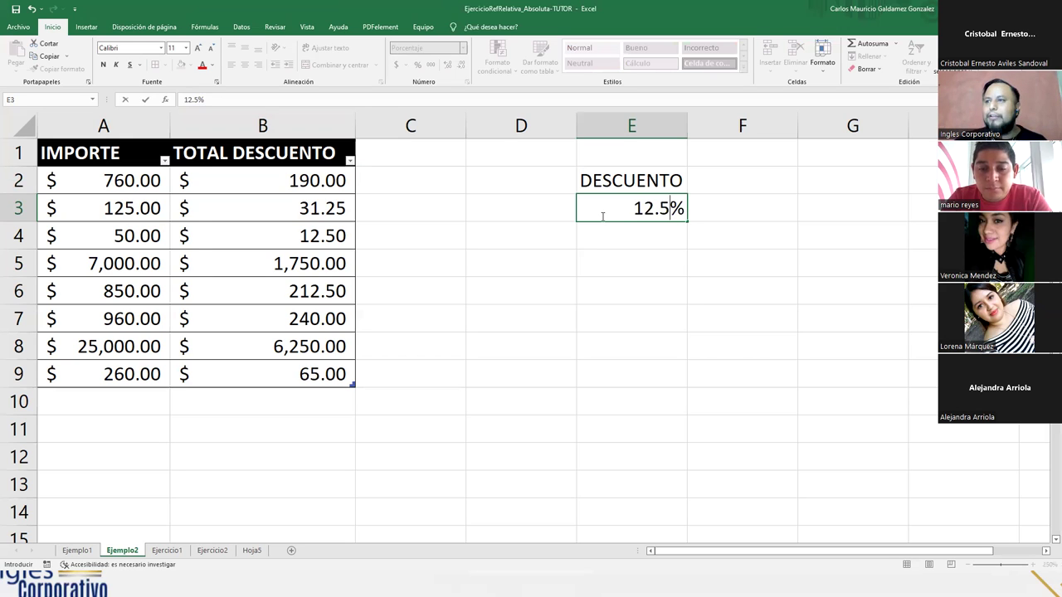
pyautogui.press('Return')
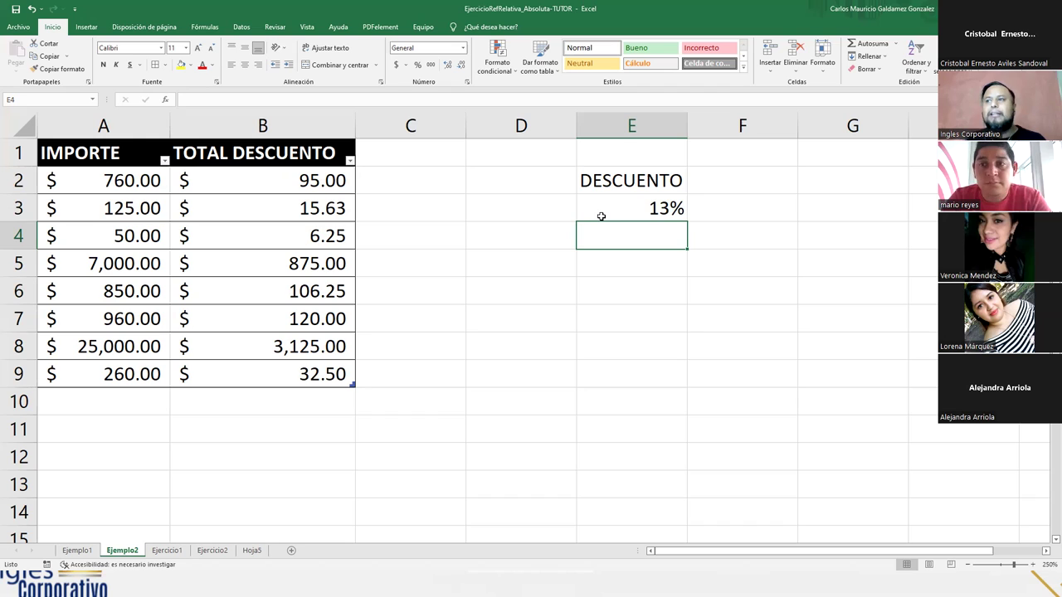
pyautogui.click(601, 217)
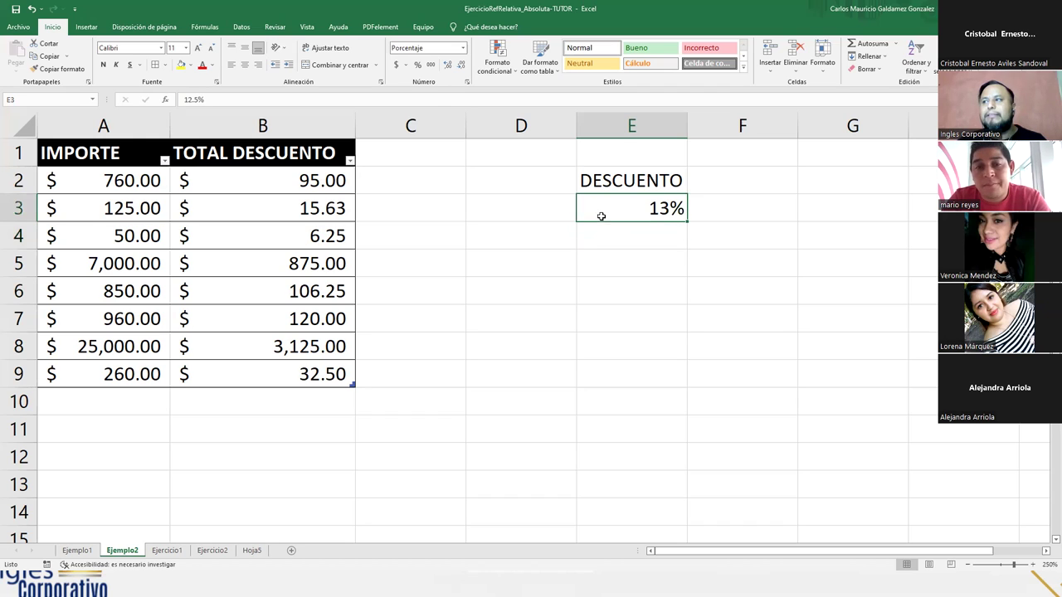
pyautogui.click(452, 66)
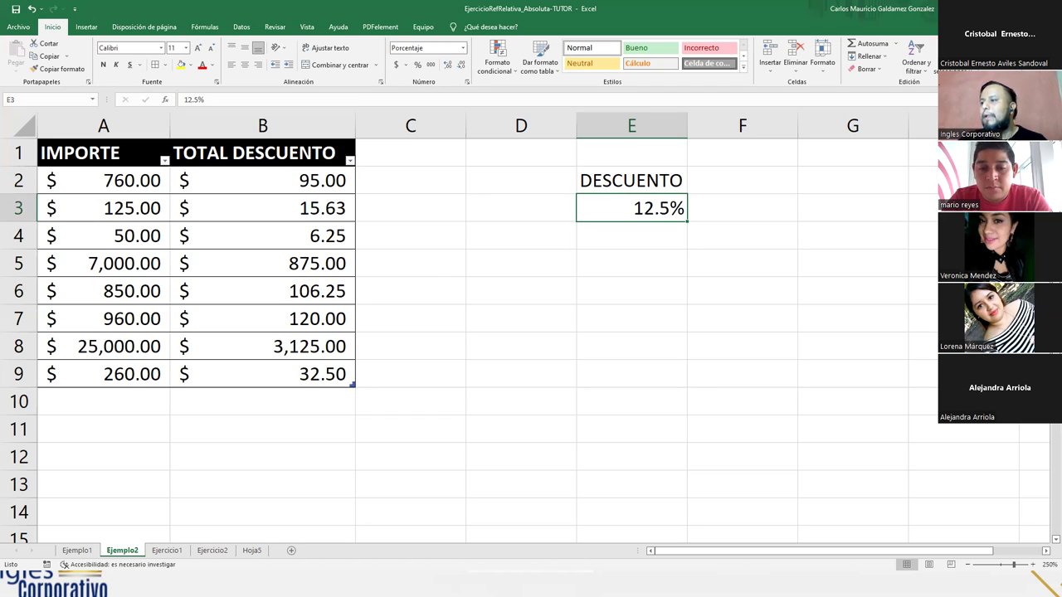
pyautogui.click(159, 553)
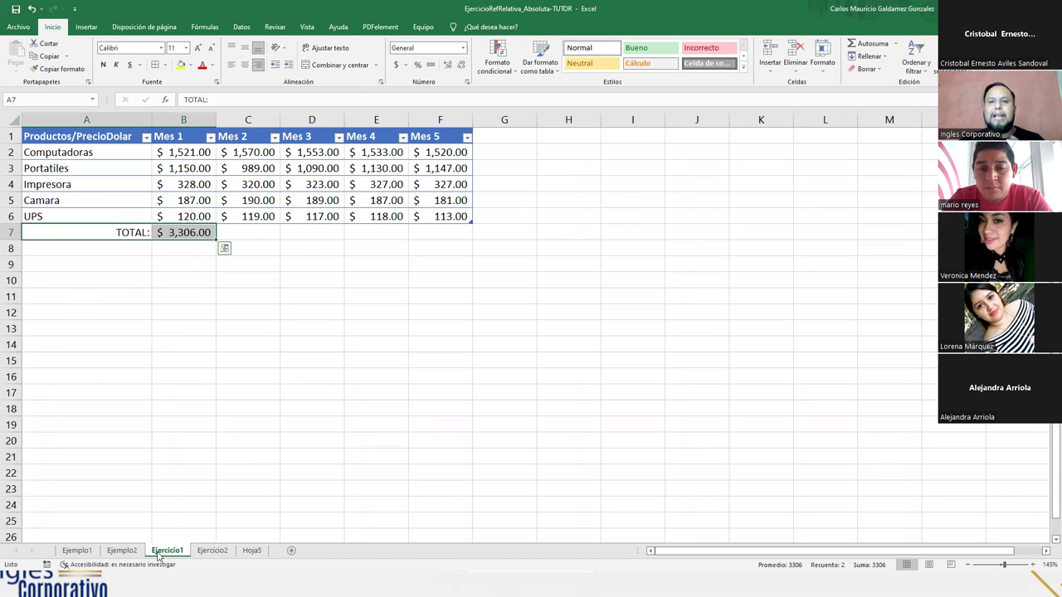
# - Clear the Mes 1 total in B7 and review the Mes 1–Mes 5 price ranges
pyautogui.scroll(4, 244, 431)
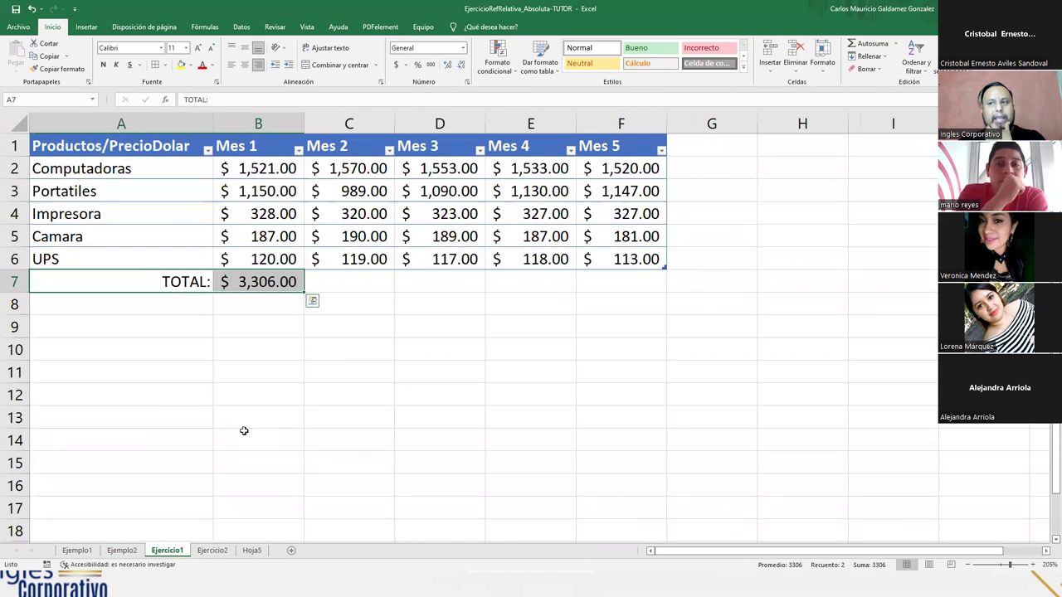
pyautogui.click(256, 283)
pyautogui.press('Delete')
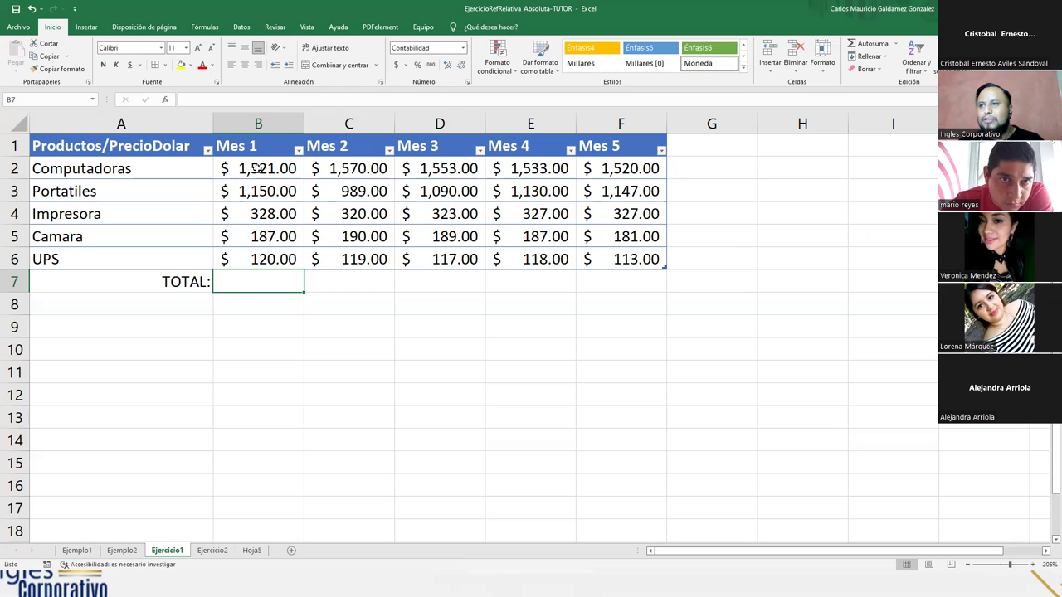
pyautogui.moveTo(257, 260); pyautogui.dragTo(249, 168)
pyautogui.moveTo(353, 170); pyautogui.dragTo(635, 257)
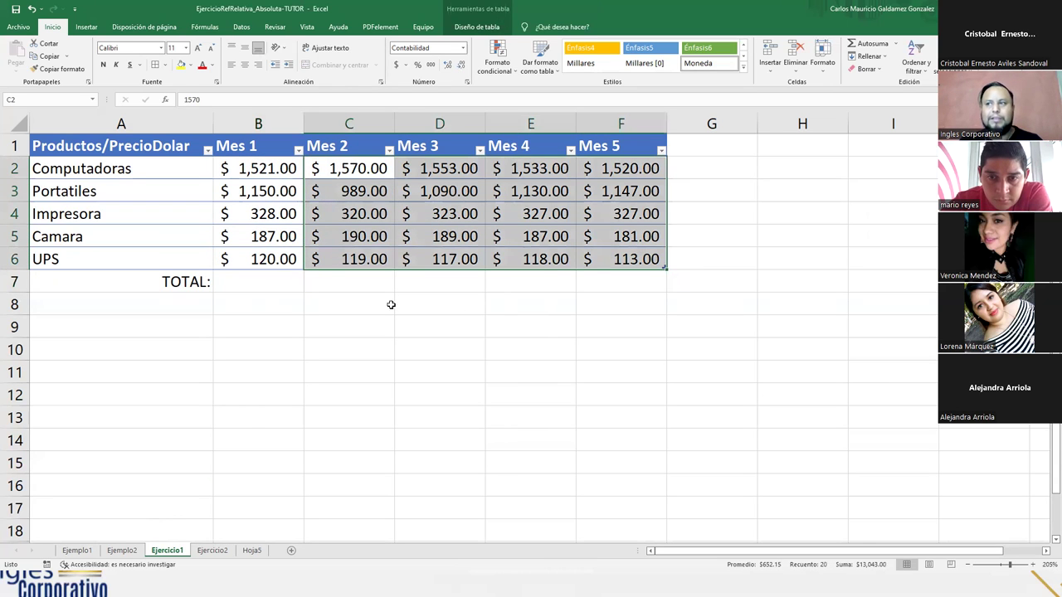
pyautogui.click(236, 284)
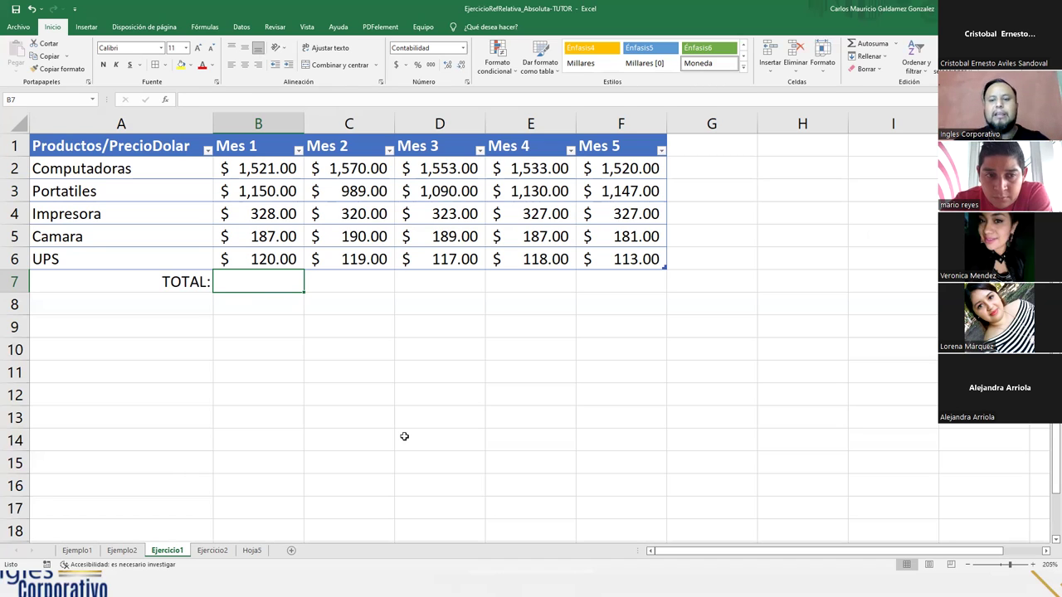
# - Enter =B2+B3+B4+B5+B6 in B7 and fill it across to F7
pyautogui.write('=b2+b3+b4+')
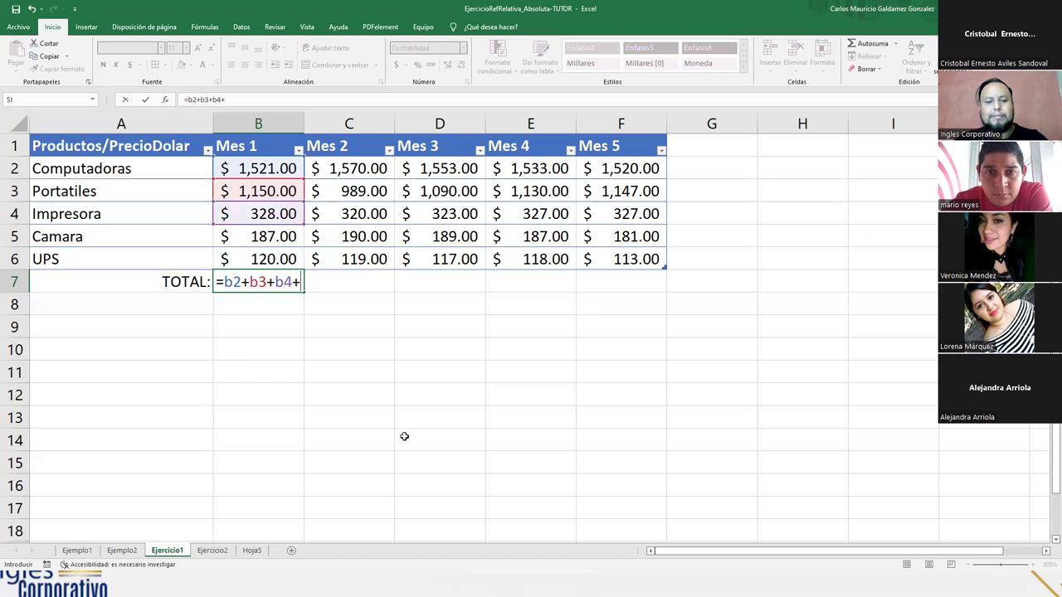
pyautogui.write('b5+b6')
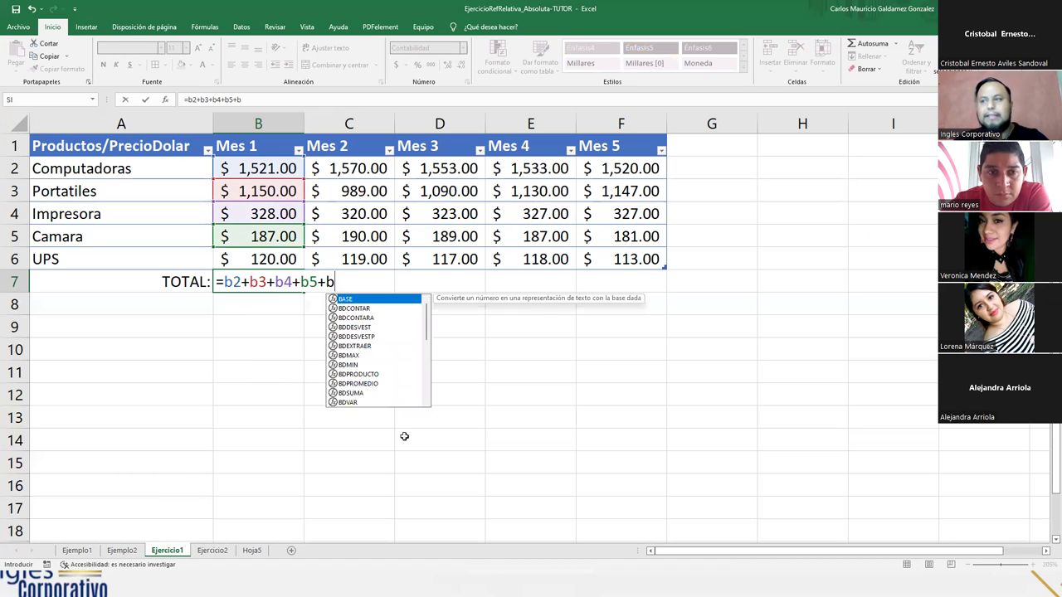
pyautogui.press('Return')
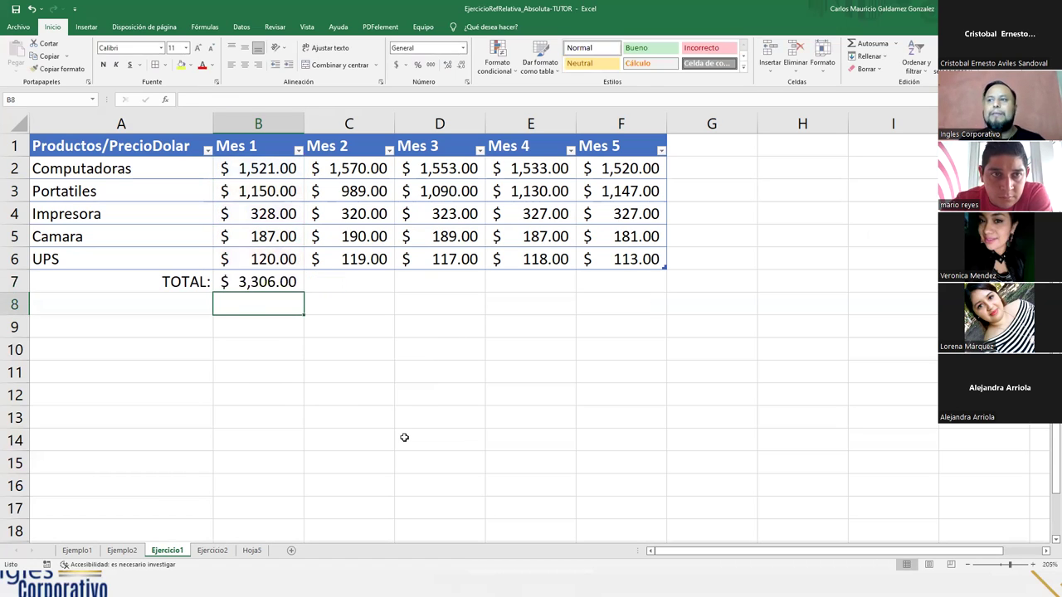
pyautogui.click(238, 289)
pyautogui.press('F2')
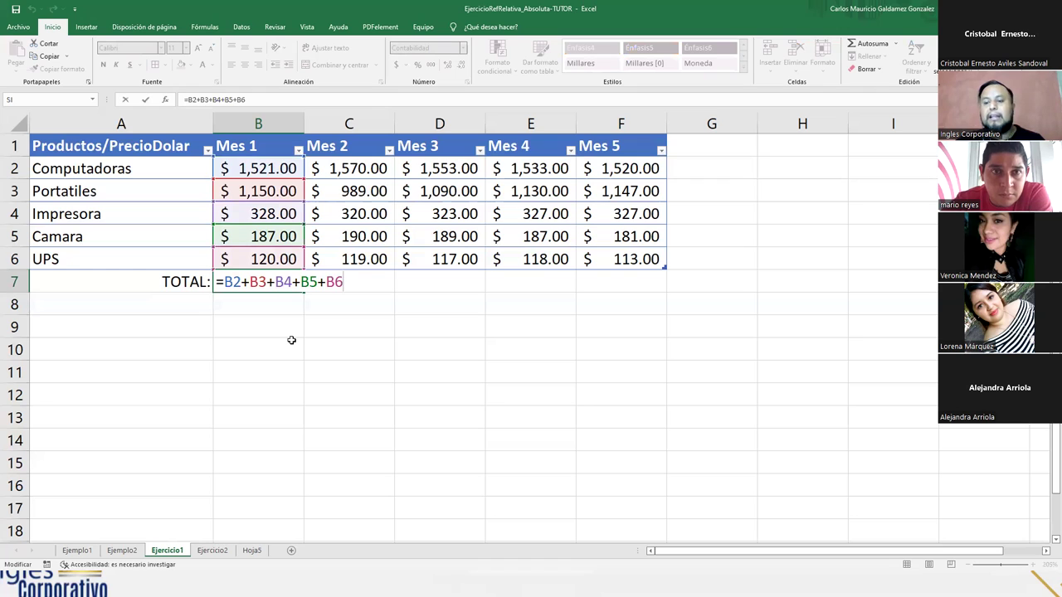
pyautogui.press('Escape')
pyautogui.moveTo(304, 293); pyautogui.dragTo(623, 291)
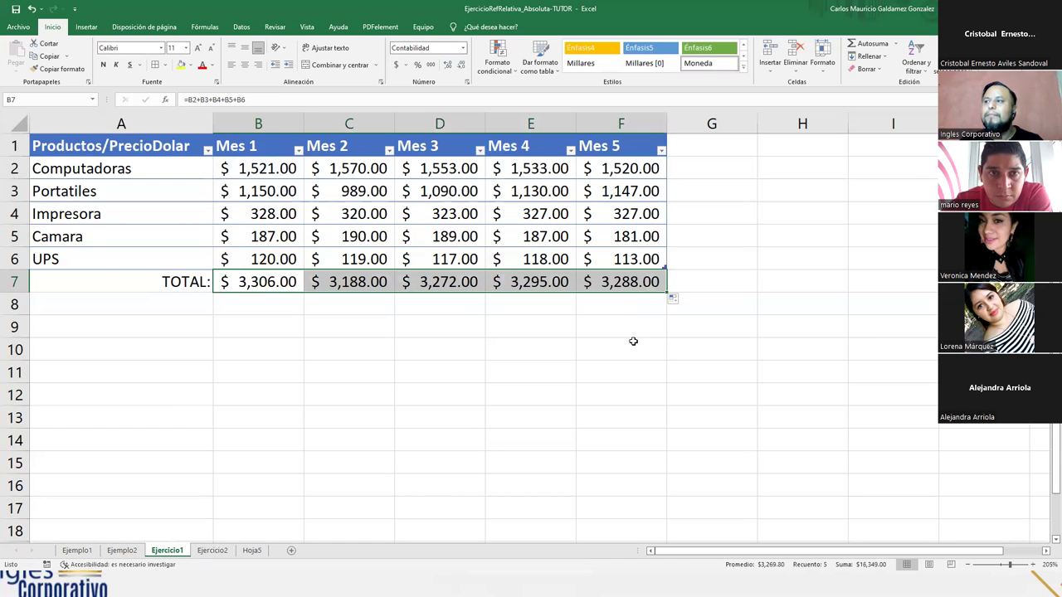
pyautogui.click(618, 282)
pyautogui.doubleClick(624, 281)
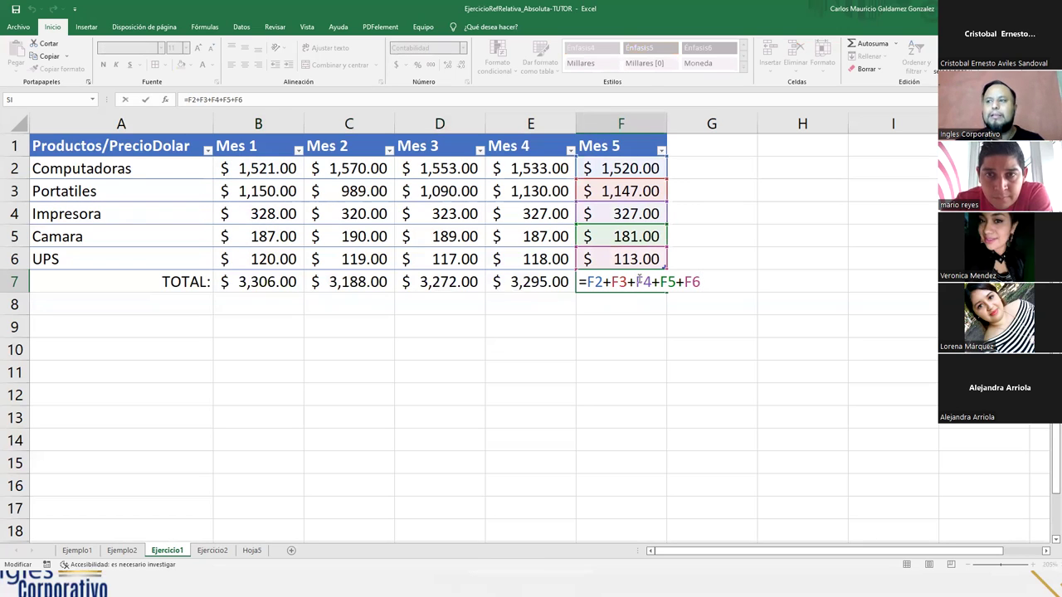
pyautogui.press('Return')
pyautogui.click(236, 287)
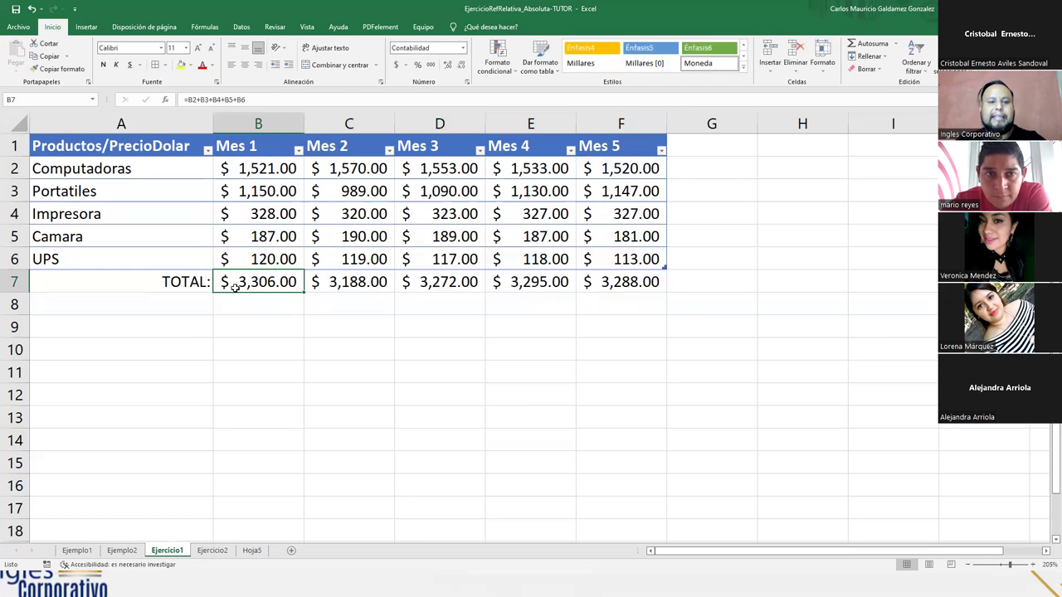
pyautogui.doubleClick(236, 287)
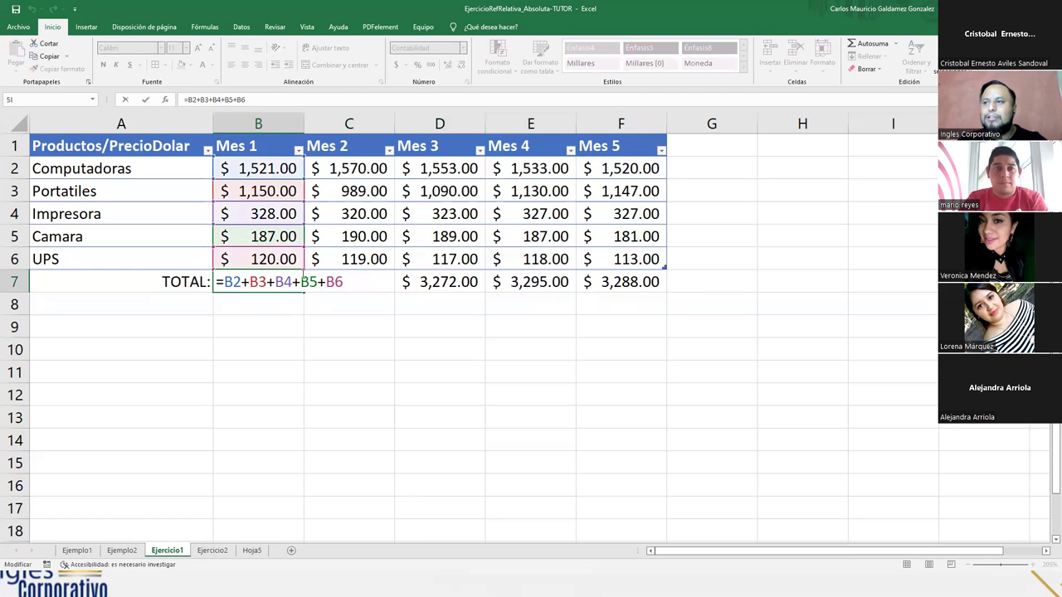
pyautogui.click(340, 281)
pyautogui.doubleClick(347, 282)
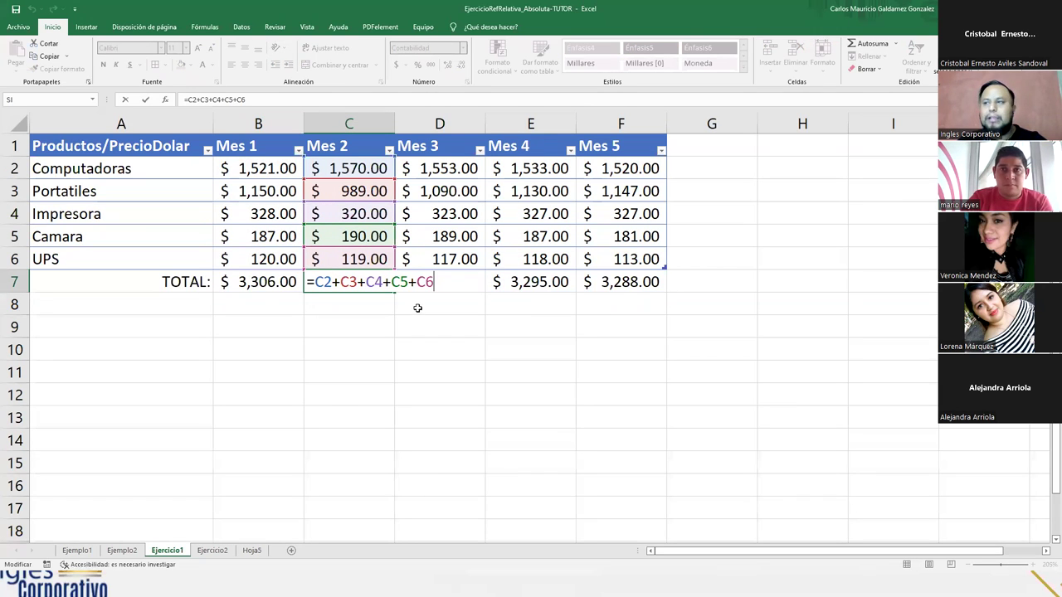
pyautogui.press('Escape')
pyautogui.press('Right')
pyautogui.doubleClick(469, 282)
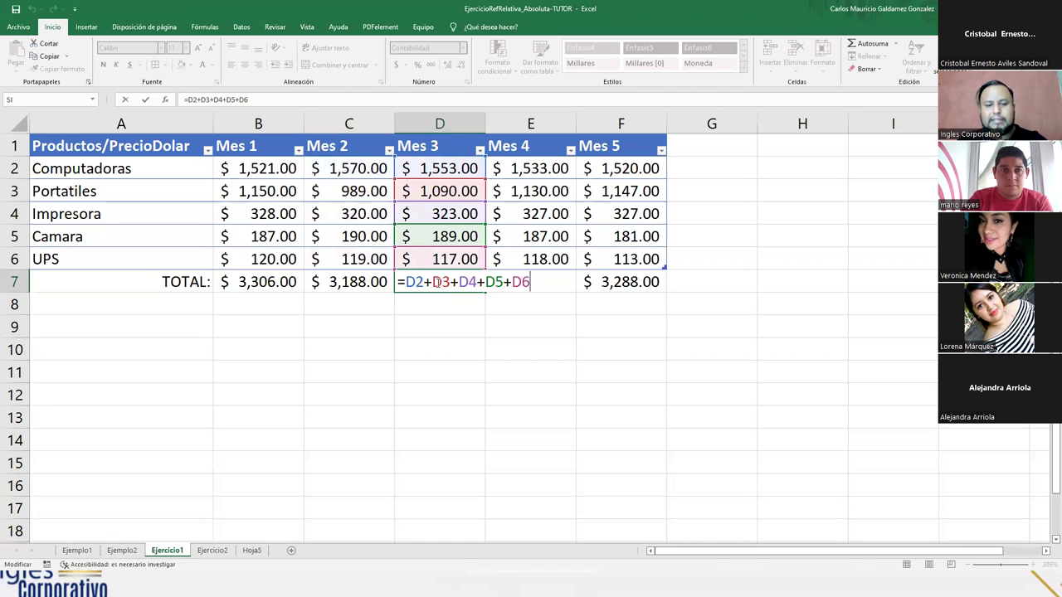
pyautogui.press('Escape')
pyautogui.press('Right')
pyautogui.press('F2')
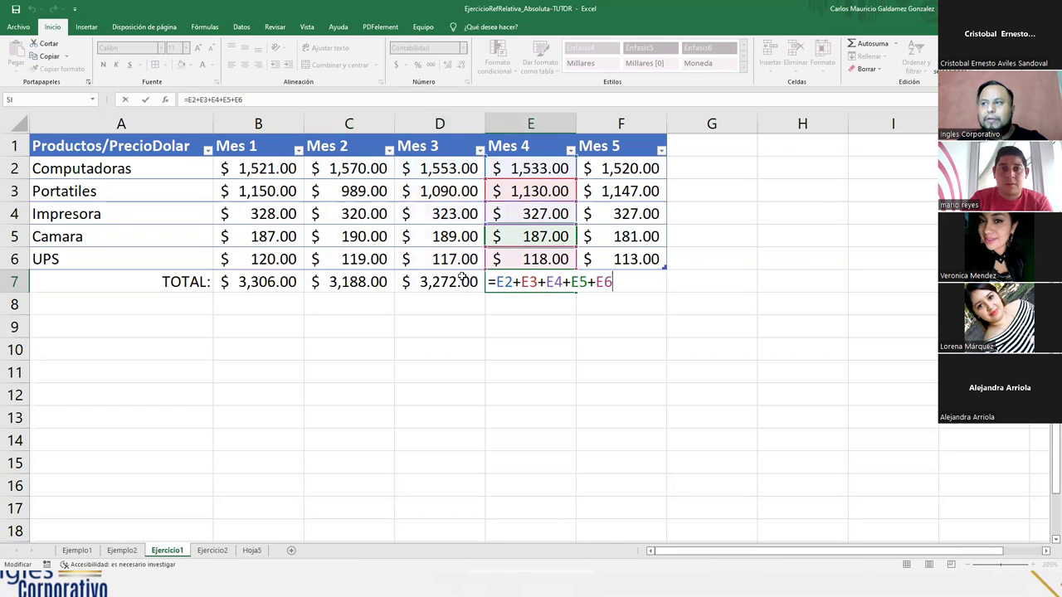
pyautogui.press('Escape')
pyautogui.press('Right')
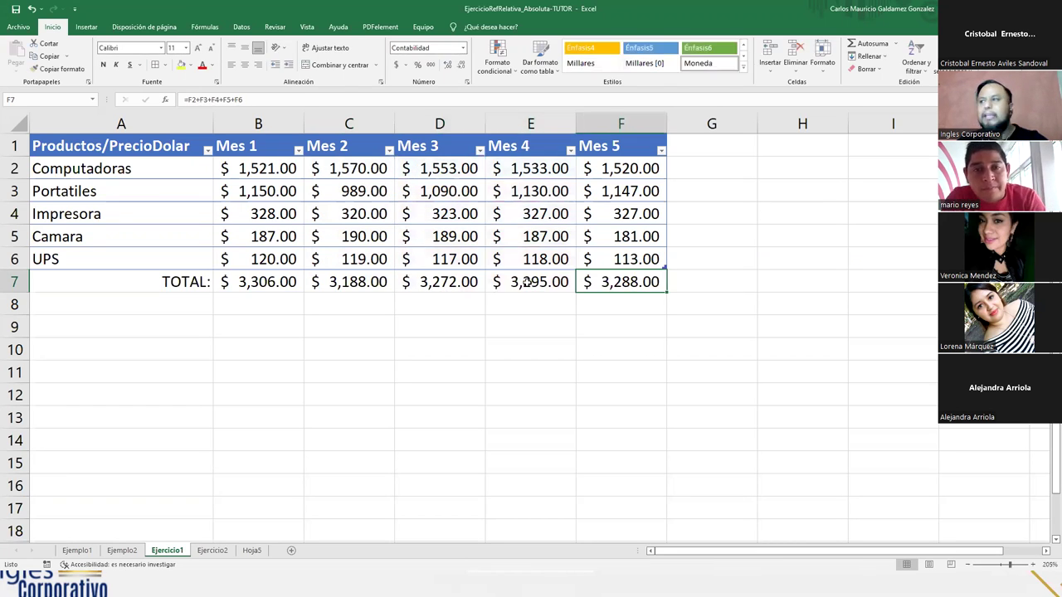
pyautogui.press('F2')
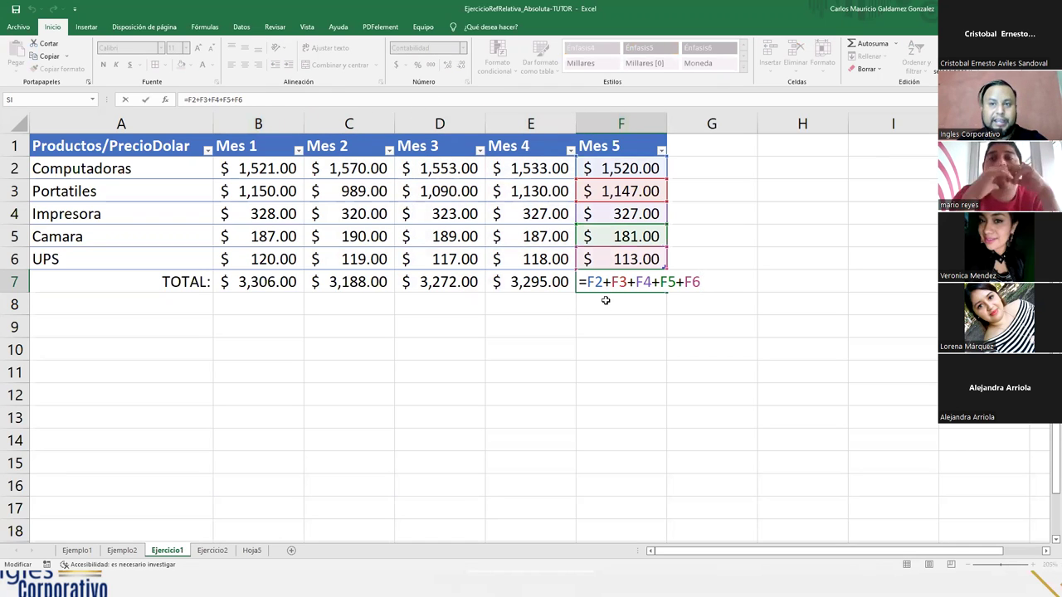
pyautogui.press('Return')
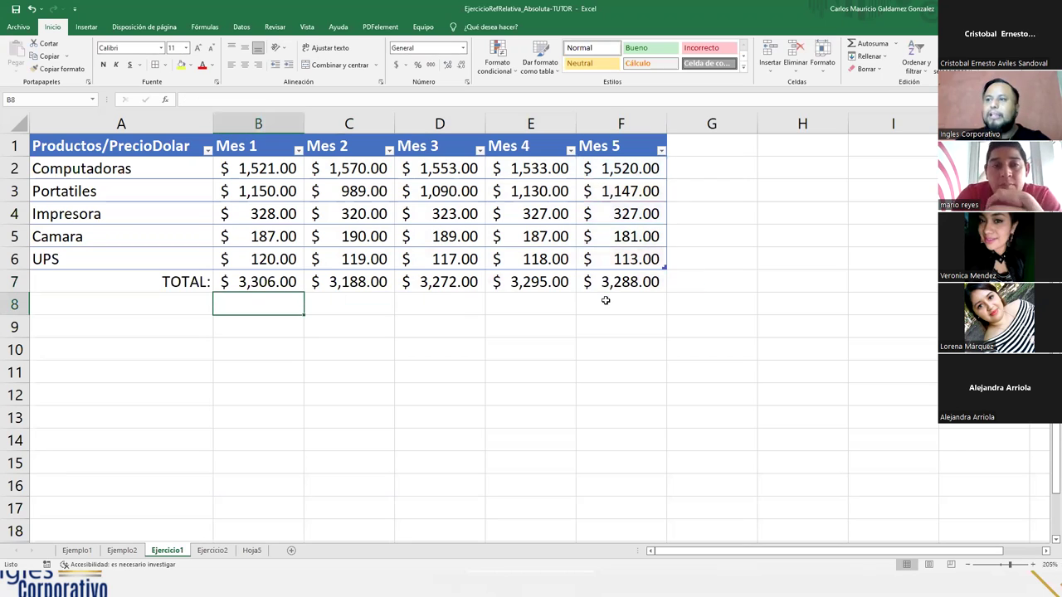
# - Enter =SUMA(B2:B6) in B8, correcting the mistyped separators
pyautogui.write('=')
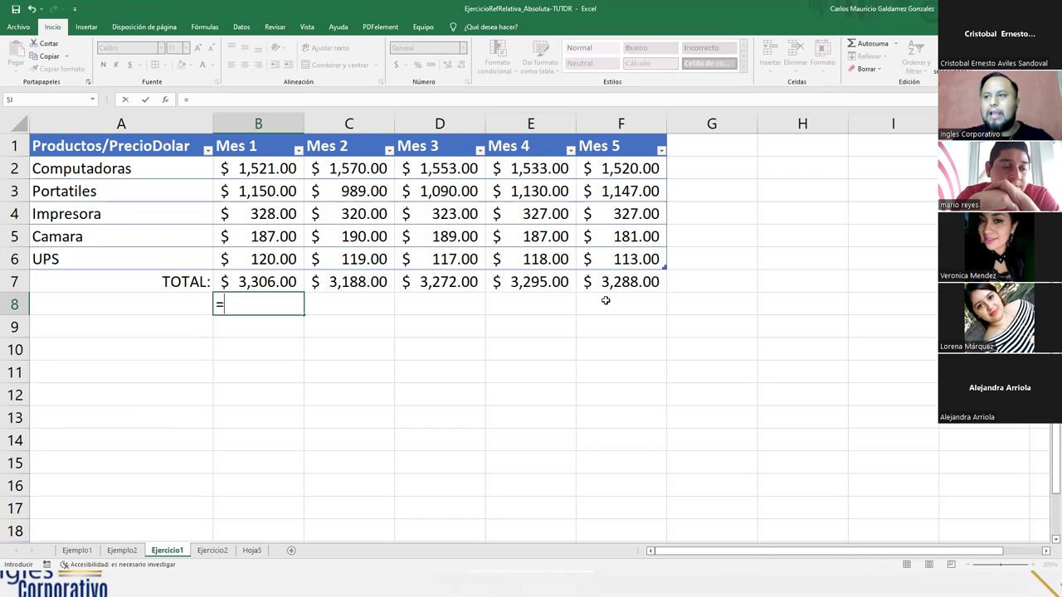
pyautogui.write('suma/')
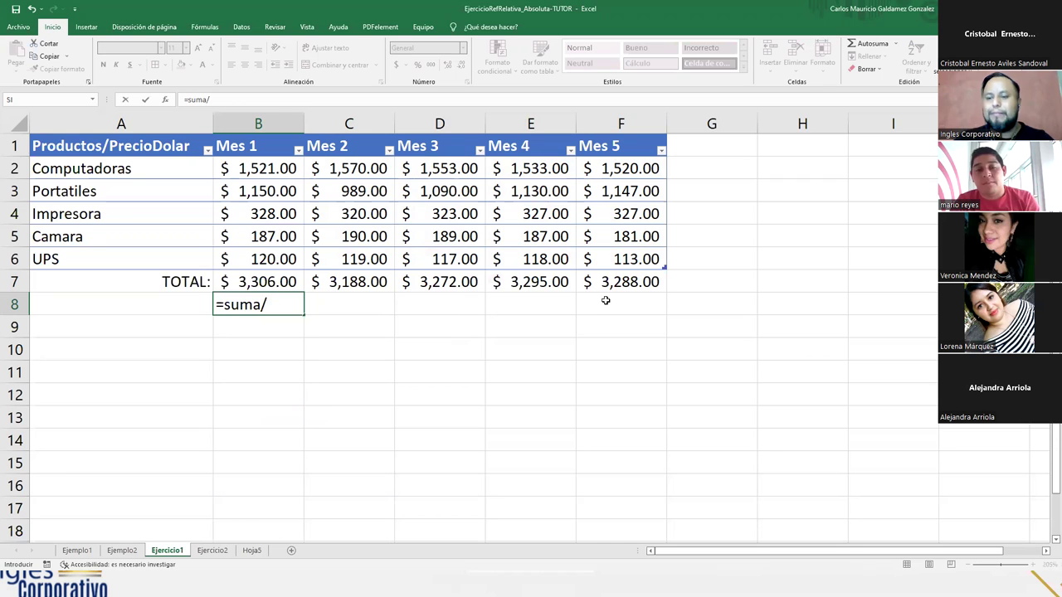
pyautogui.press('BackSpace')
pyautogui.write('(')
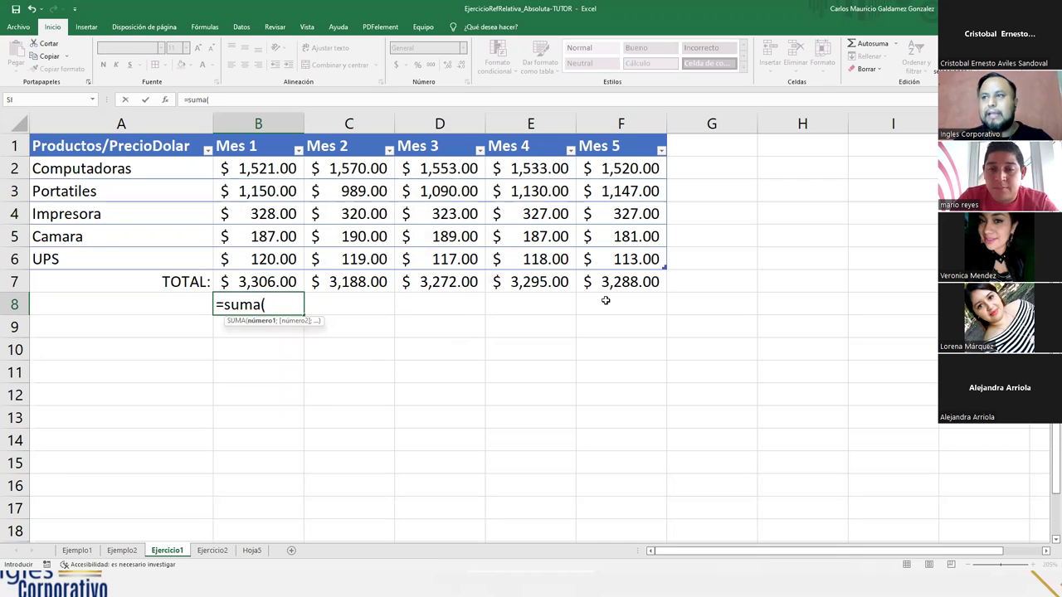
pyautogui.write('b2+')
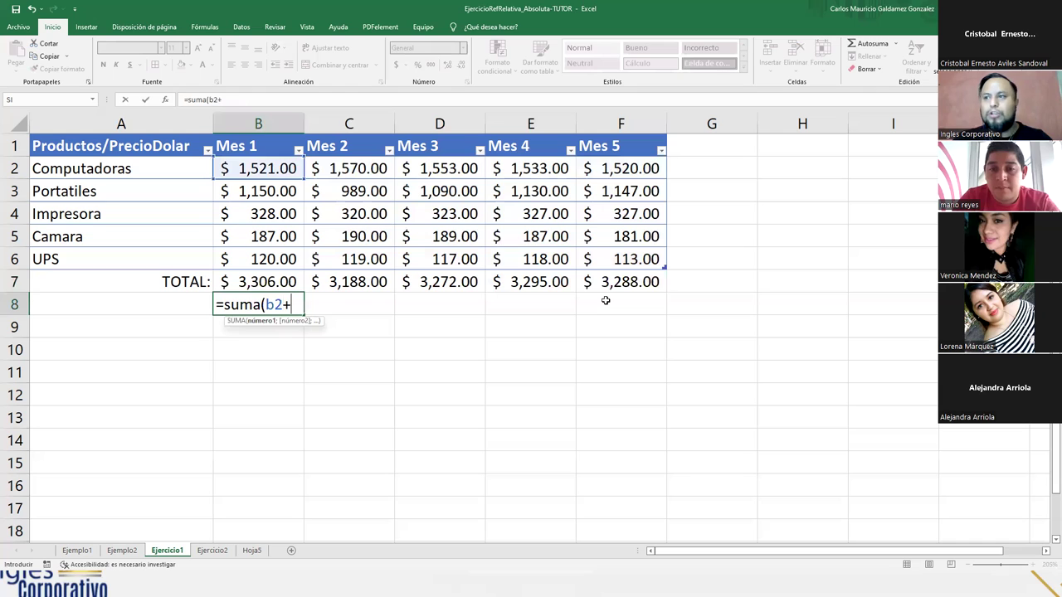
pyautogui.press('BackSpace')
pyautogui.write('.')
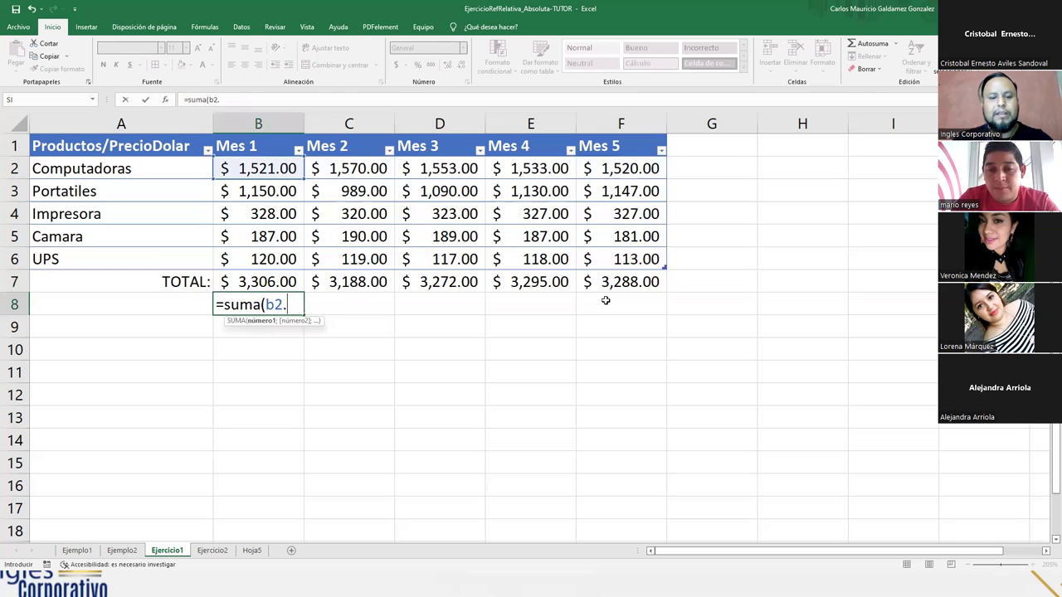
pyautogui.write('b')
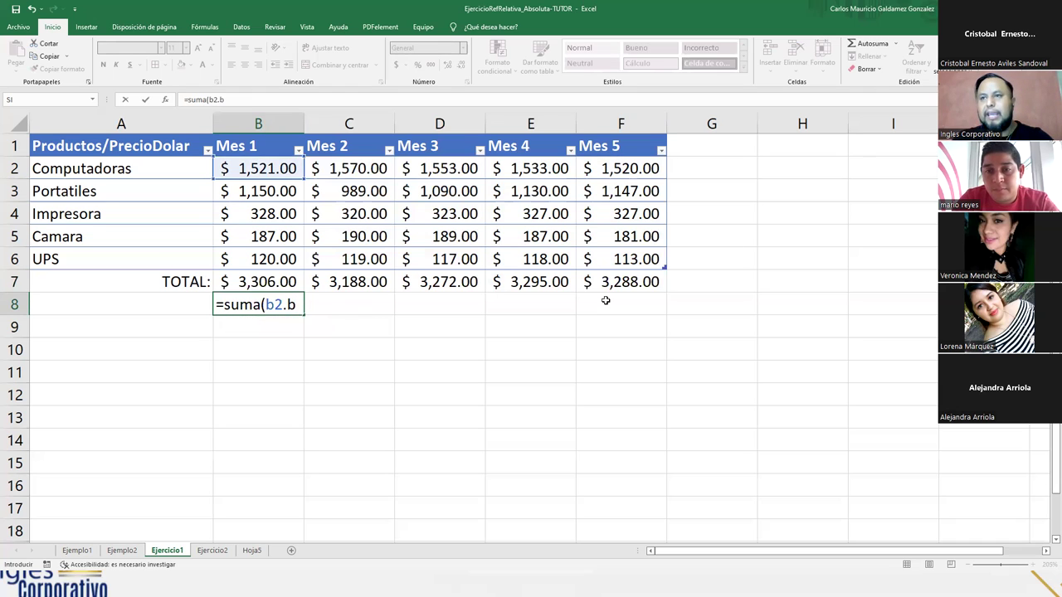
pyautogui.write('6)')
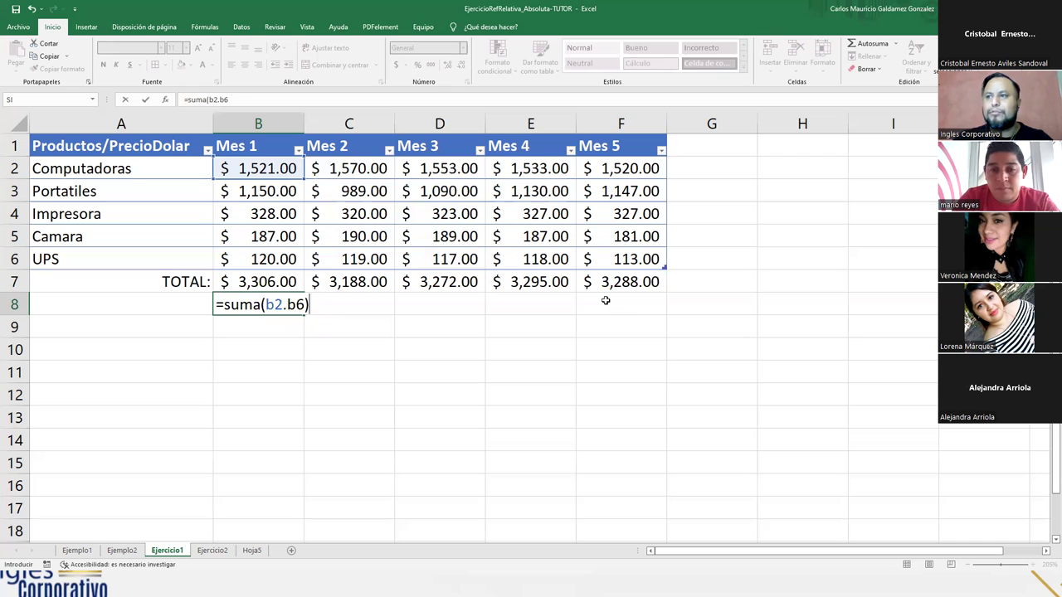
pyautogui.click(221, 99)
pyautogui.press('BackSpace')
pyautogui.write(':')
pyautogui.press('Return')
pyautogui.press('Up')
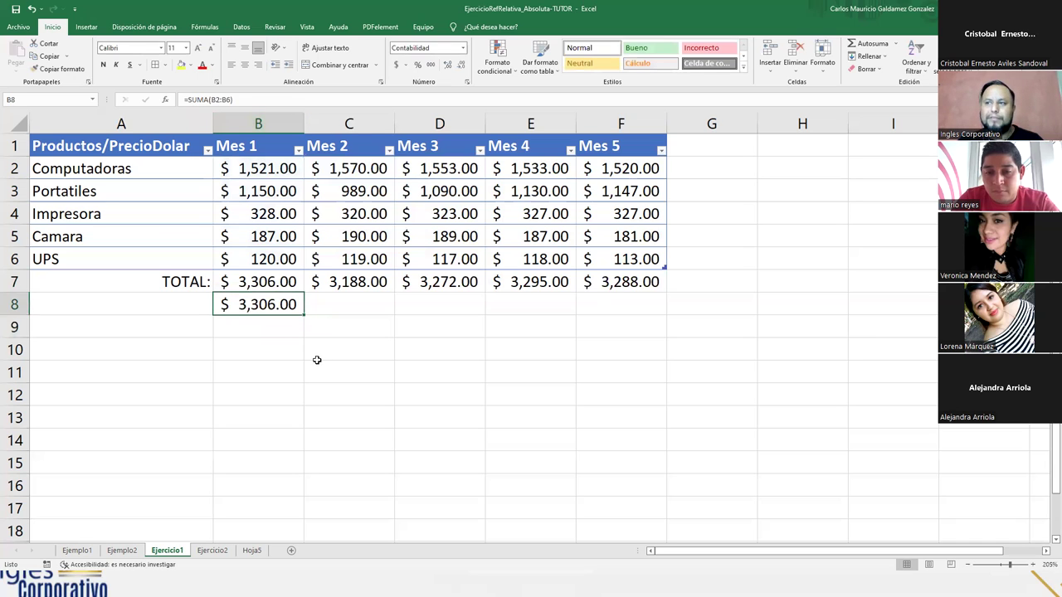
# - Make both range ends absolute so B8 reads =SUMA($B$2:$B$6)
pyautogui.doubleClick(259, 304)
pyautogui.doubleClick(276, 304)
pyautogui.press('F4')
pyautogui.doubleClick(320, 304)
pyautogui.press('F4')
pyautogui.press('Return')
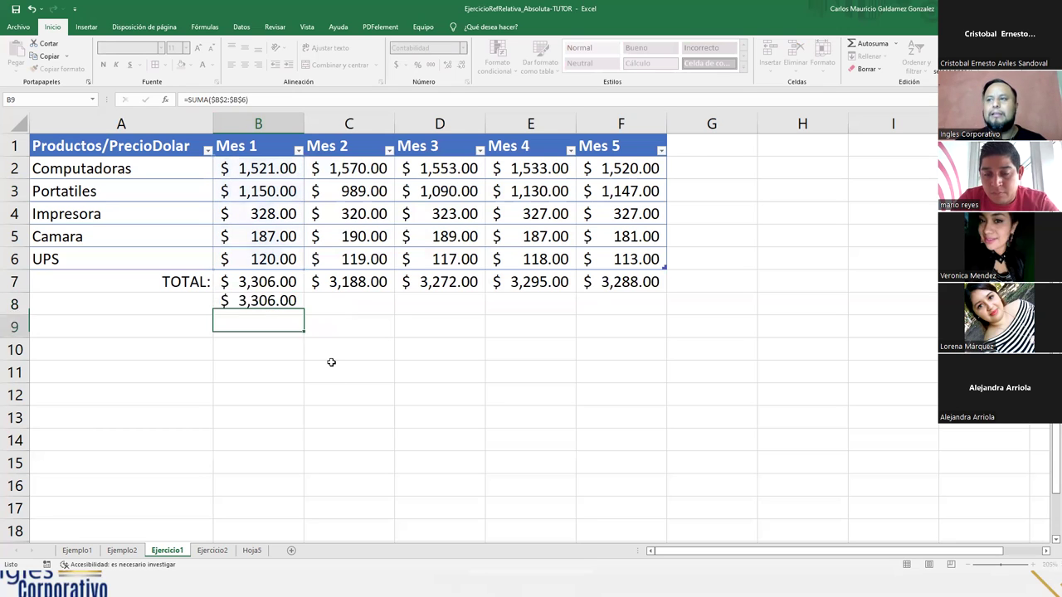
pyautogui.press('Up')
# - Fill B8's sum across to F8 and inspect each copy, all still fixed on $B$2:$B$6
pyautogui.moveTo(306, 316); pyautogui.dragTo(659, 316)
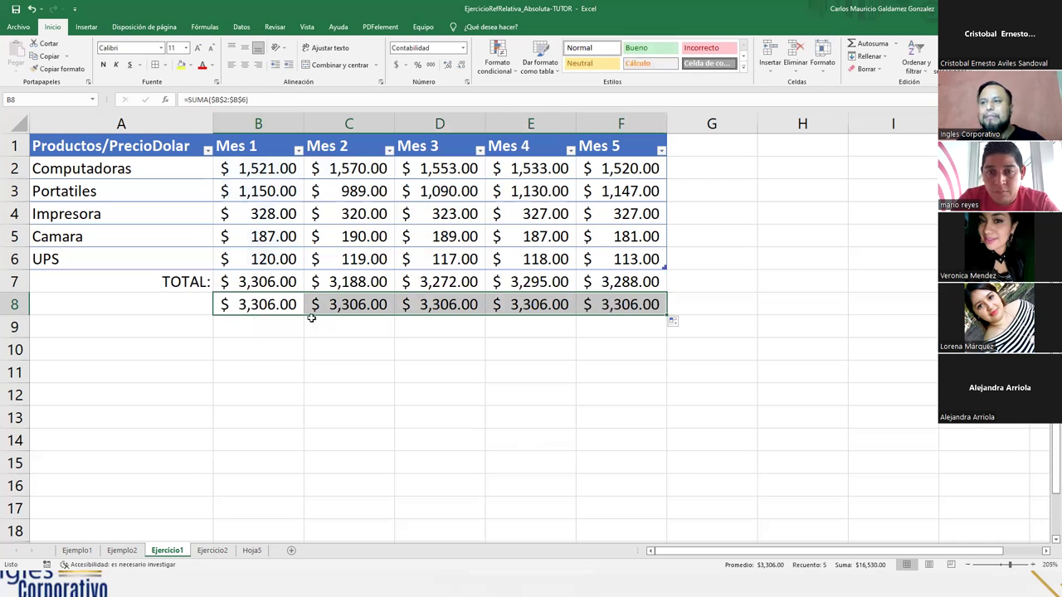
pyautogui.click(280, 308)
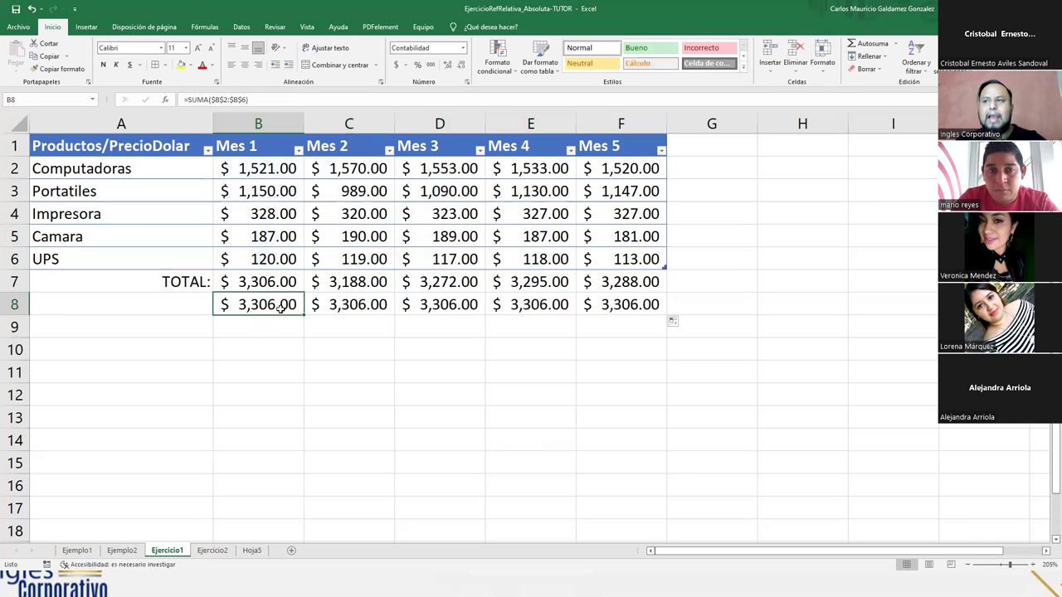
pyautogui.doubleClick(281, 307)
pyautogui.click(326, 307)
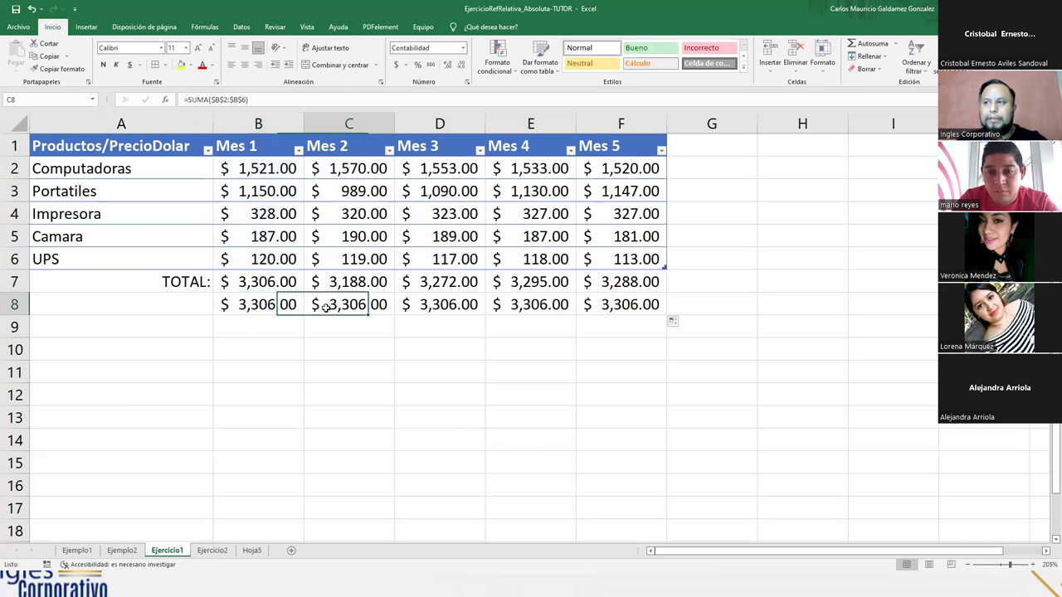
pyautogui.doubleClick(326, 307)
pyautogui.press('Escape')
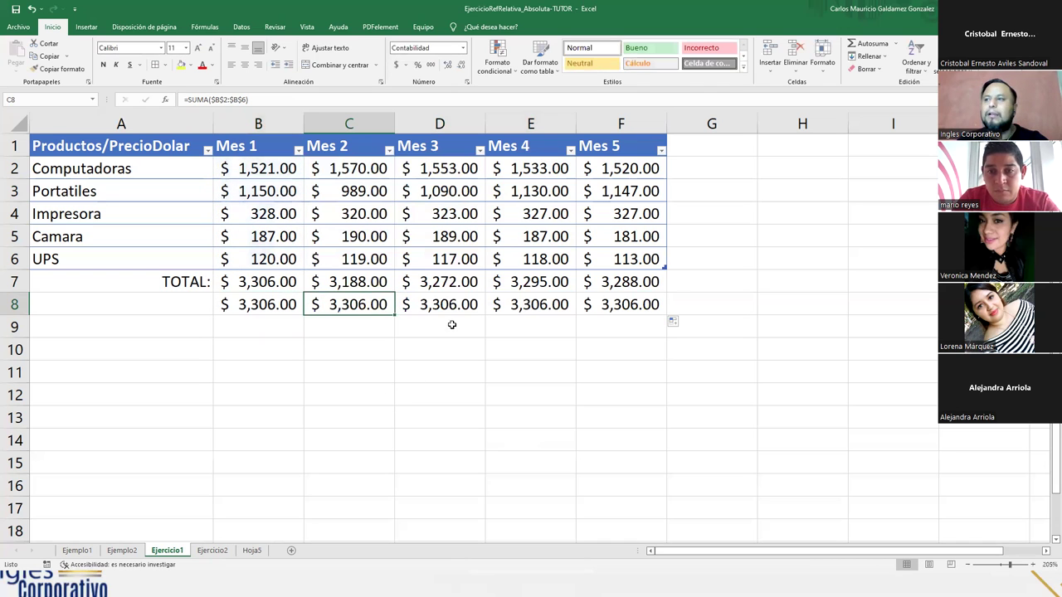
pyautogui.click(453, 307)
pyautogui.doubleClick(454, 307)
pyautogui.press('Escape')
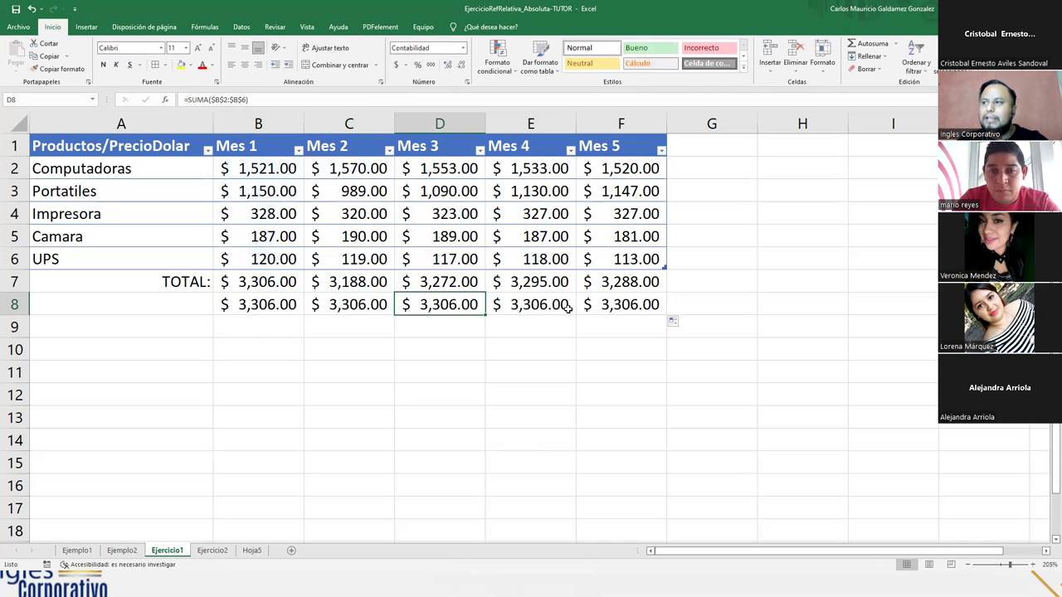
pyautogui.click(540, 301)
pyautogui.doubleClick(540, 302)
pyautogui.press('Escape')
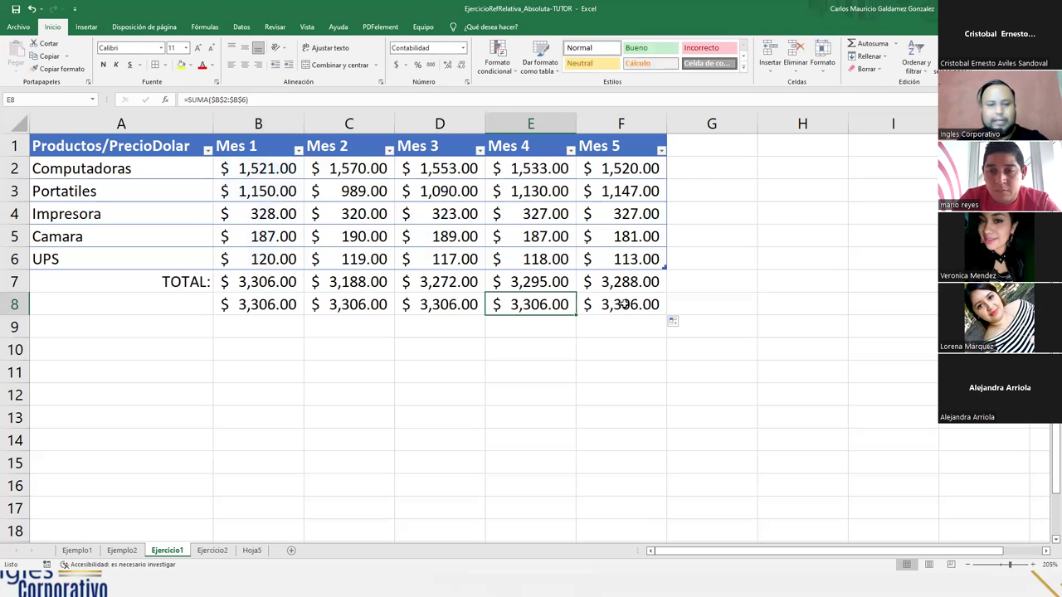
pyautogui.doubleClick(621, 305)
pyautogui.press('Escape')
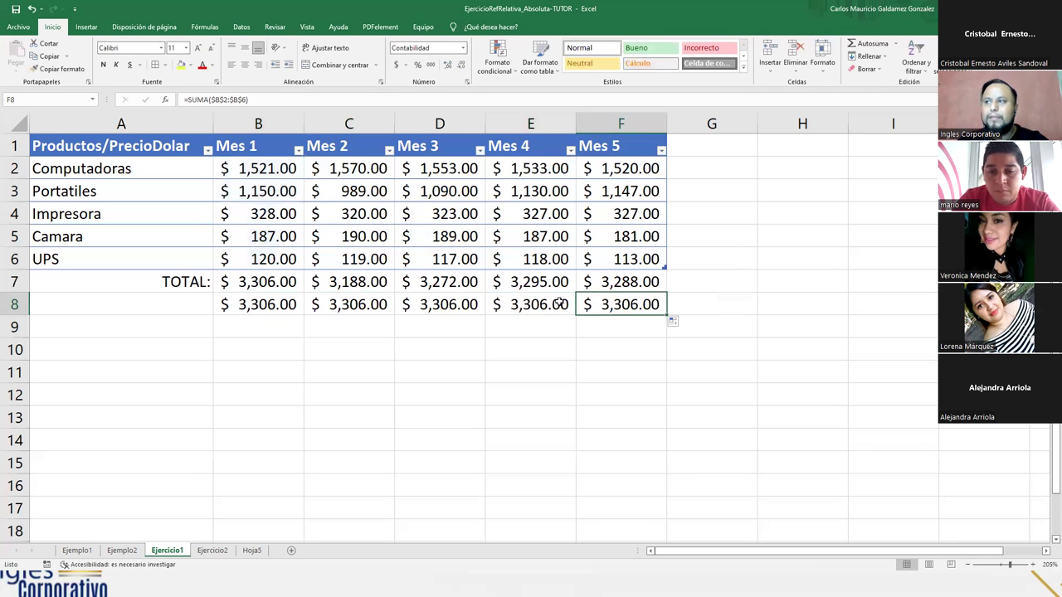
# - Clear the copied sums from B8:F8
pyautogui.click(261, 306)
pyautogui.moveTo(409, 313); pyautogui.dragTo(630, 309)
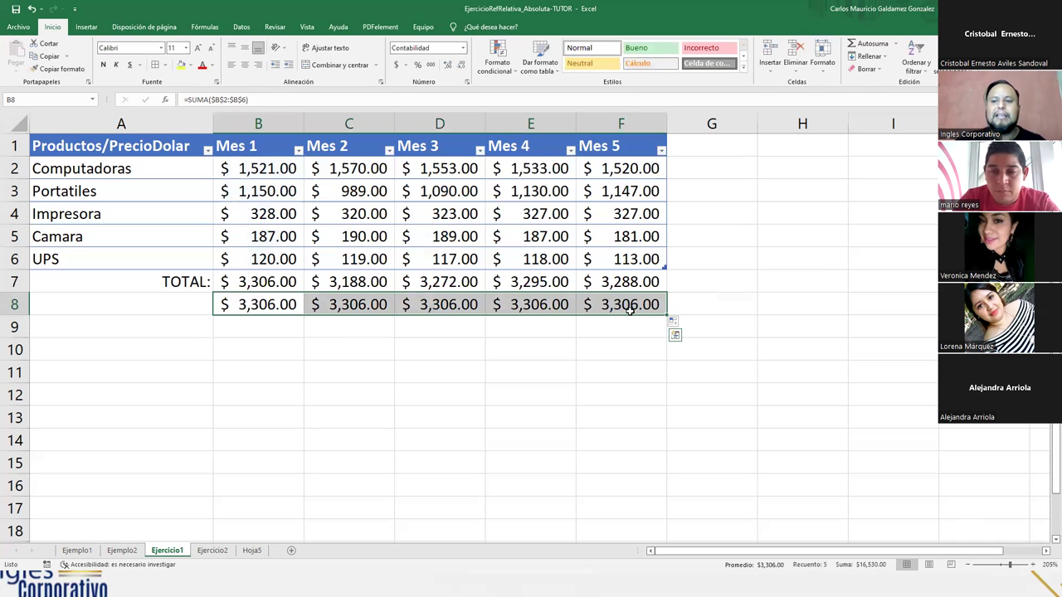
pyautogui.press('Delete')
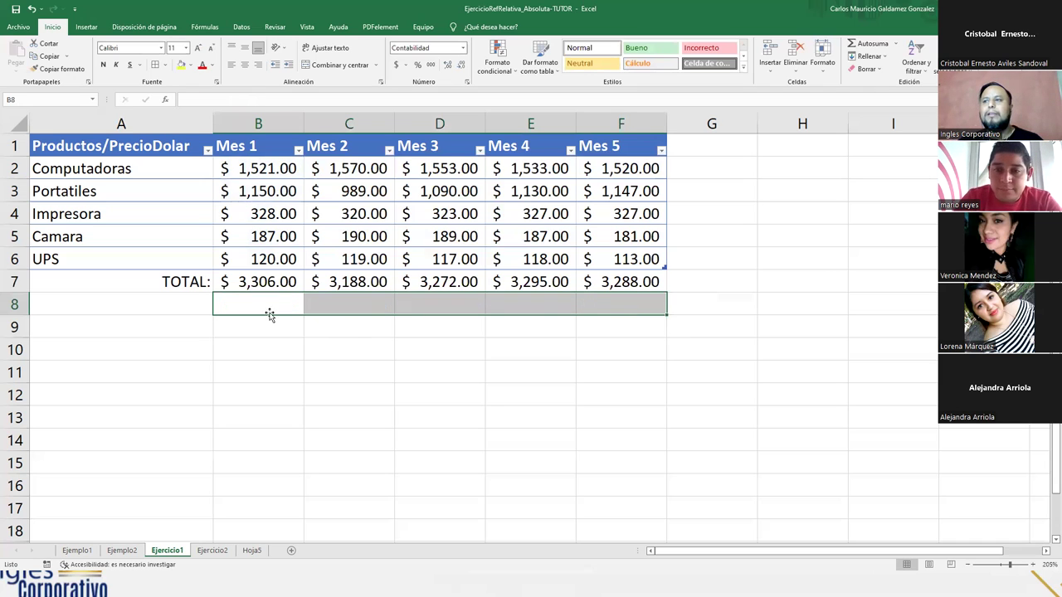
pyautogui.click(251, 285)
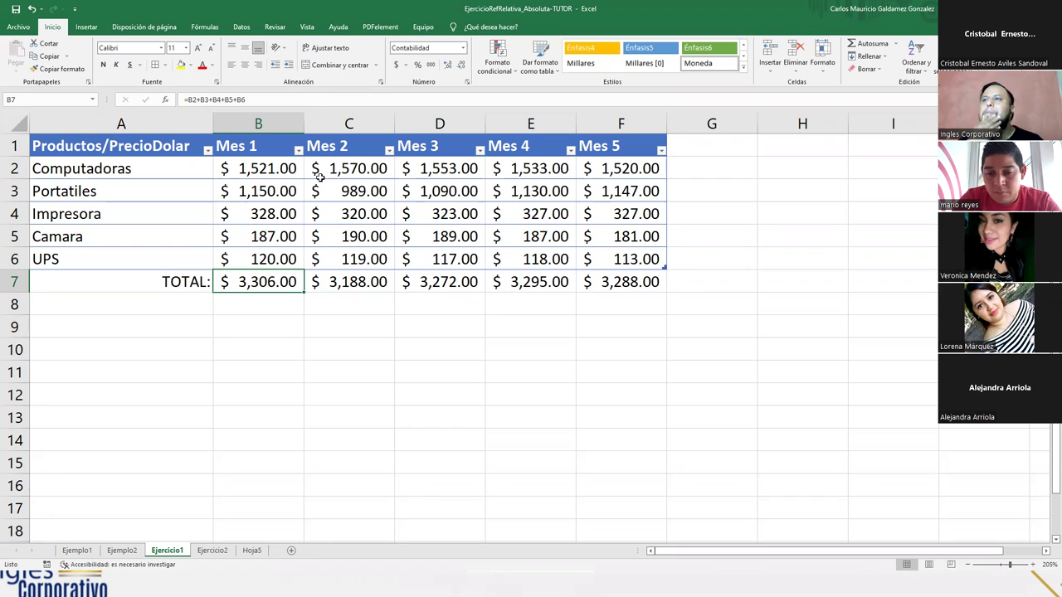
pyautogui.click(235, 149)
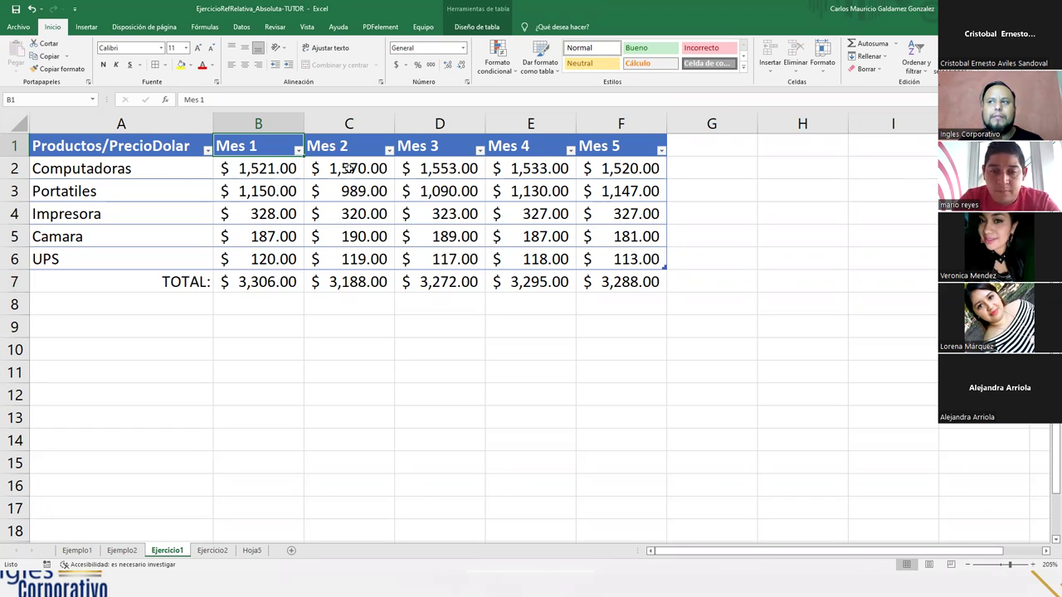
pyautogui.click(241, 169)
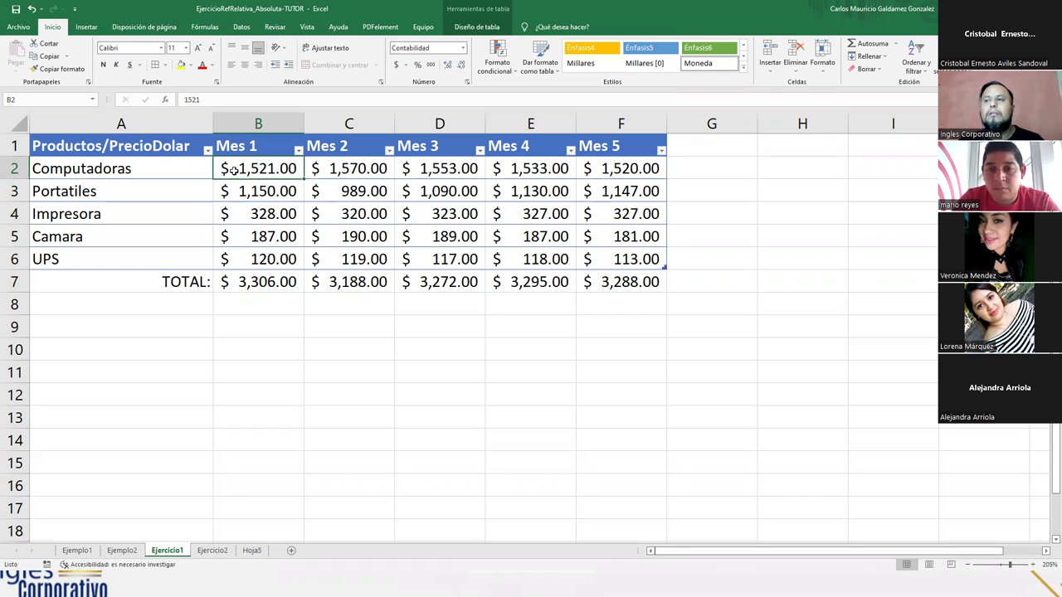
pyautogui.click(245, 146)
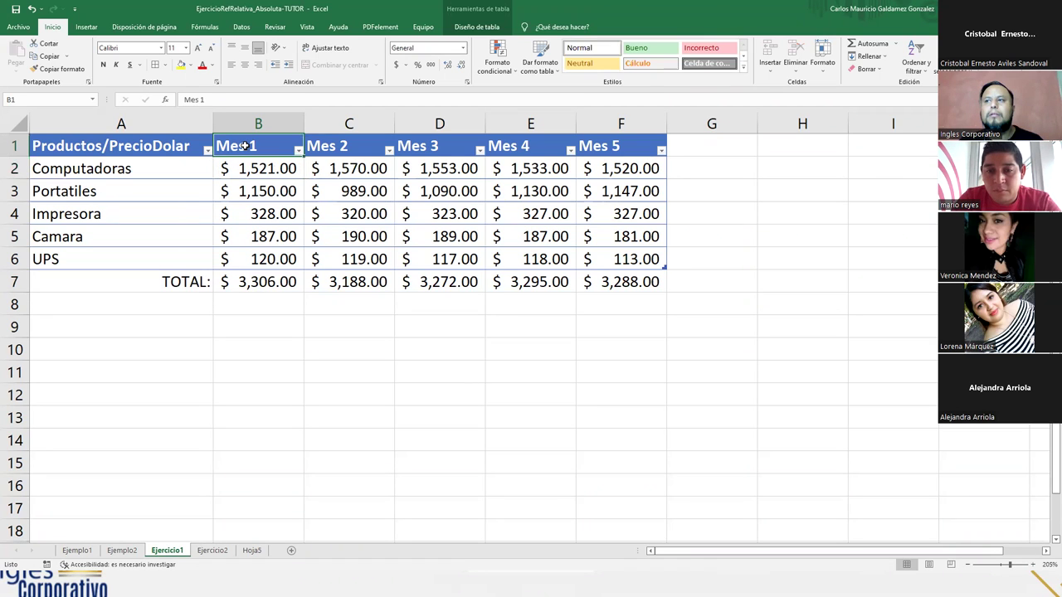
pyautogui.click(252, 168)
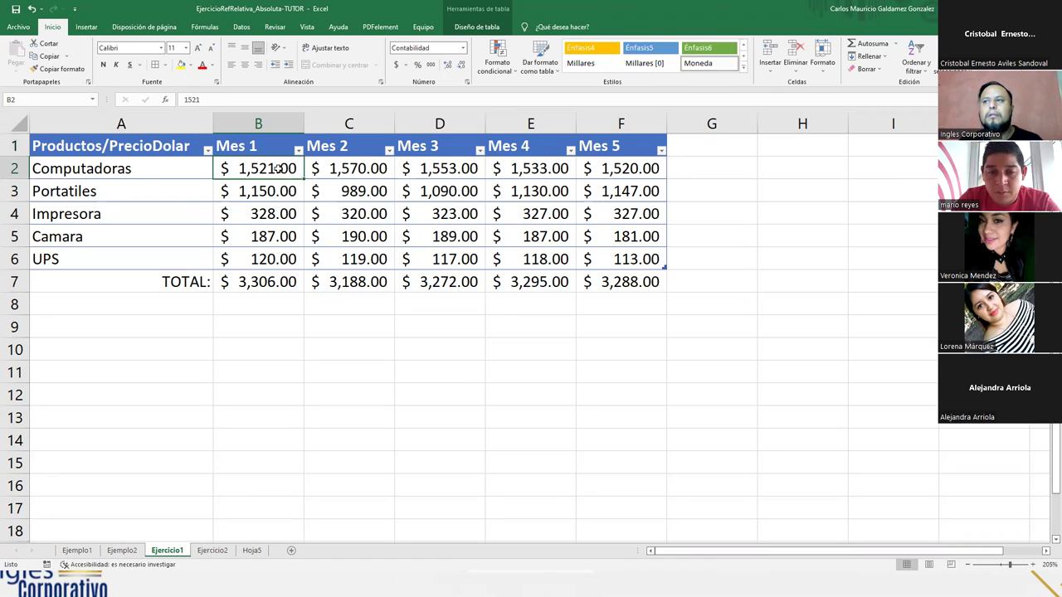
pyautogui.click(344, 169)
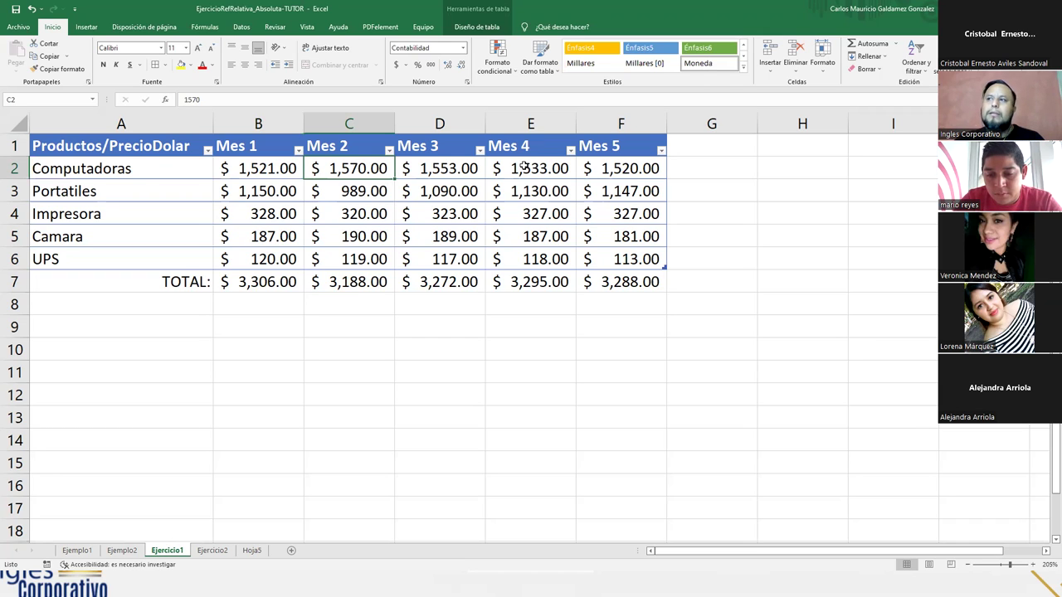
pyautogui.click(267, 167)
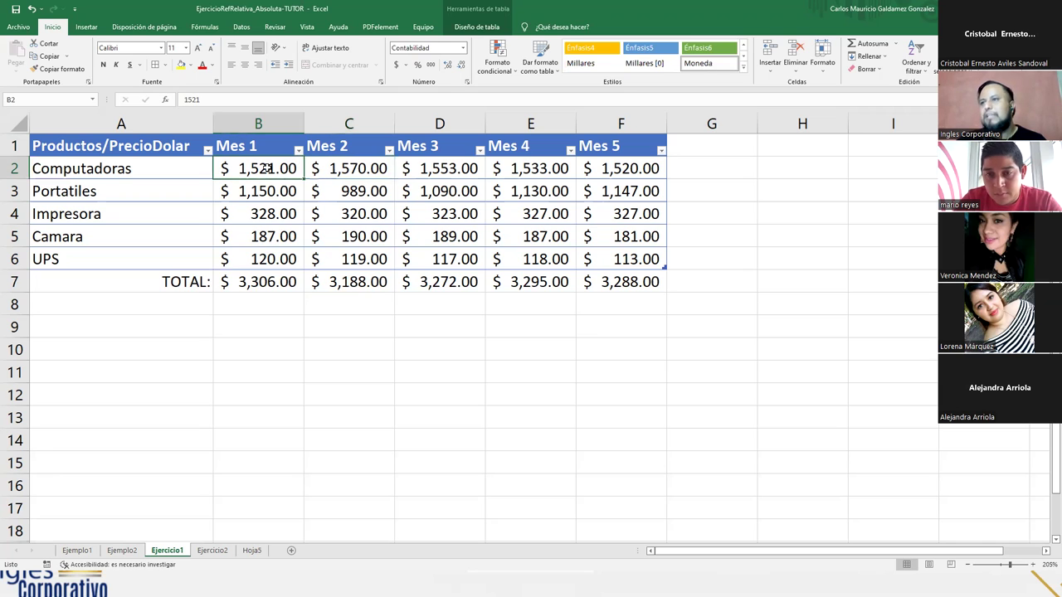
pyautogui.click(697, 169)
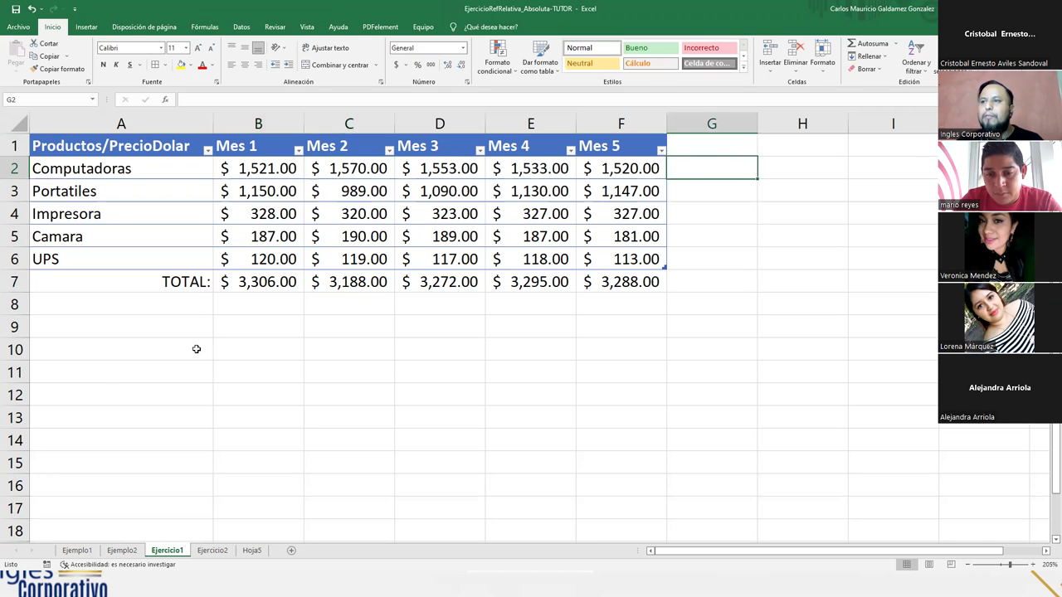
pyautogui.click(256, 303)
# - Build a G2 row total adding [@[Mes 1]] through [@[Mes 5]] for every product
pyautogui.click(683, 166)
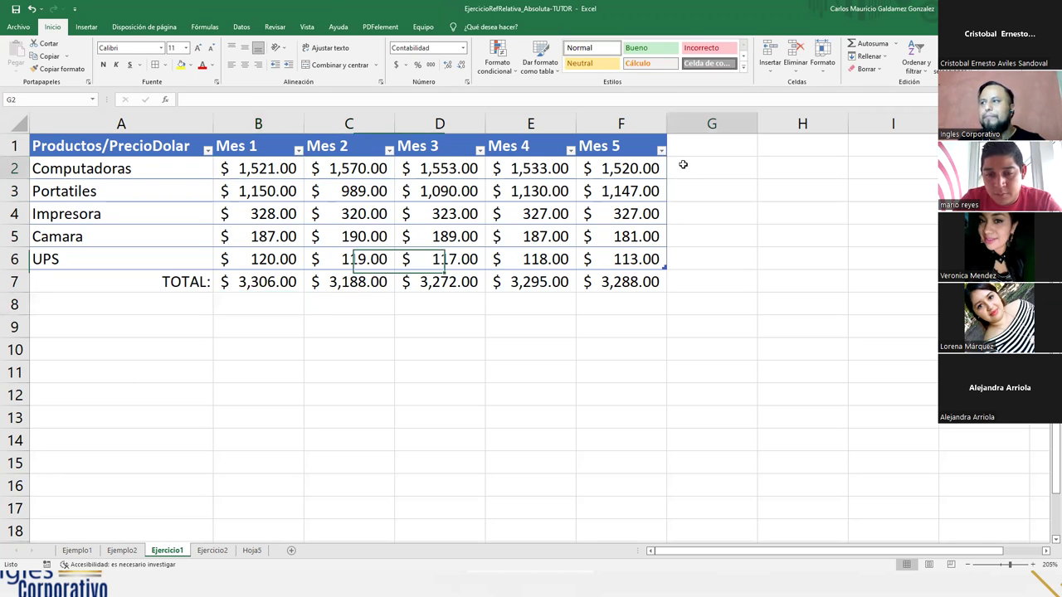
pyautogui.write('=')
pyautogui.press('Left')
pyautogui.press('Left')
pyautogui.press('Left')
pyautogui.press('Left')
pyautogui.press('Left')
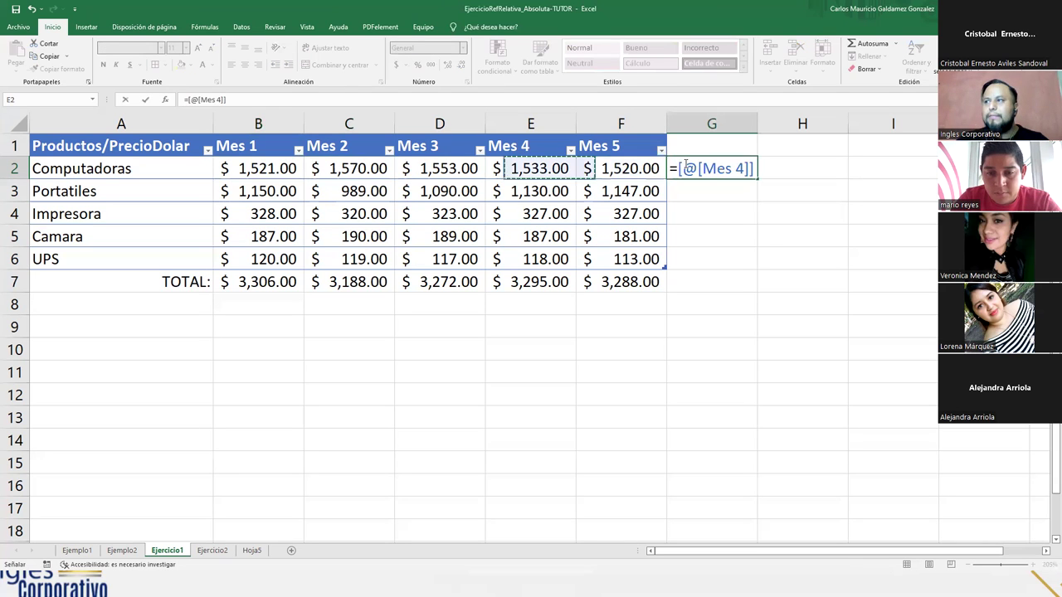
pyautogui.write('+')
pyautogui.press('Left')
pyautogui.press('Left')
pyautogui.press('Left')
pyautogui.press('Left')
pyautogui.press('Left')
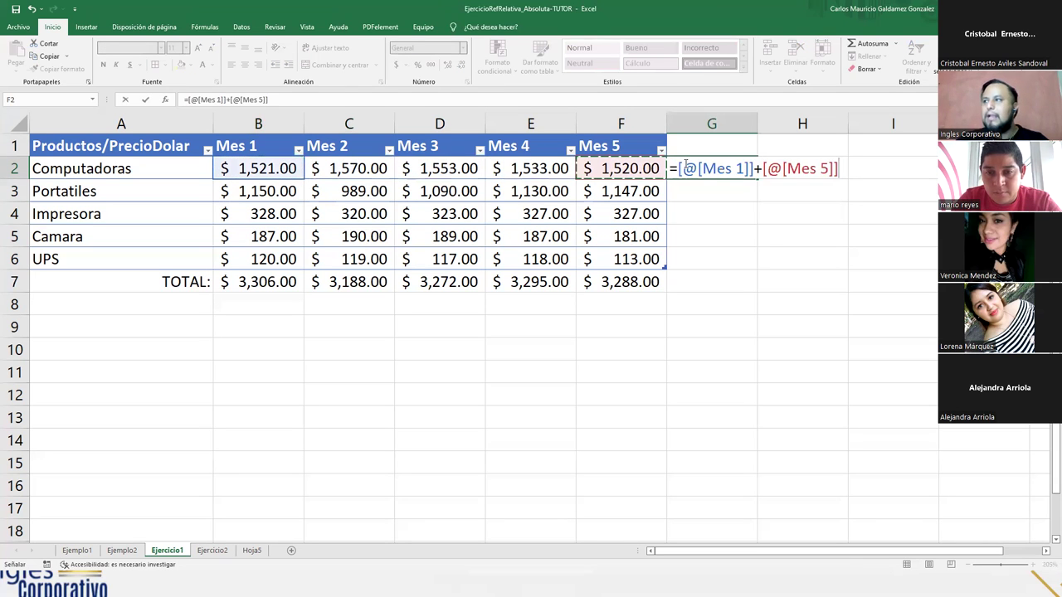
pyautogui.press('Right')
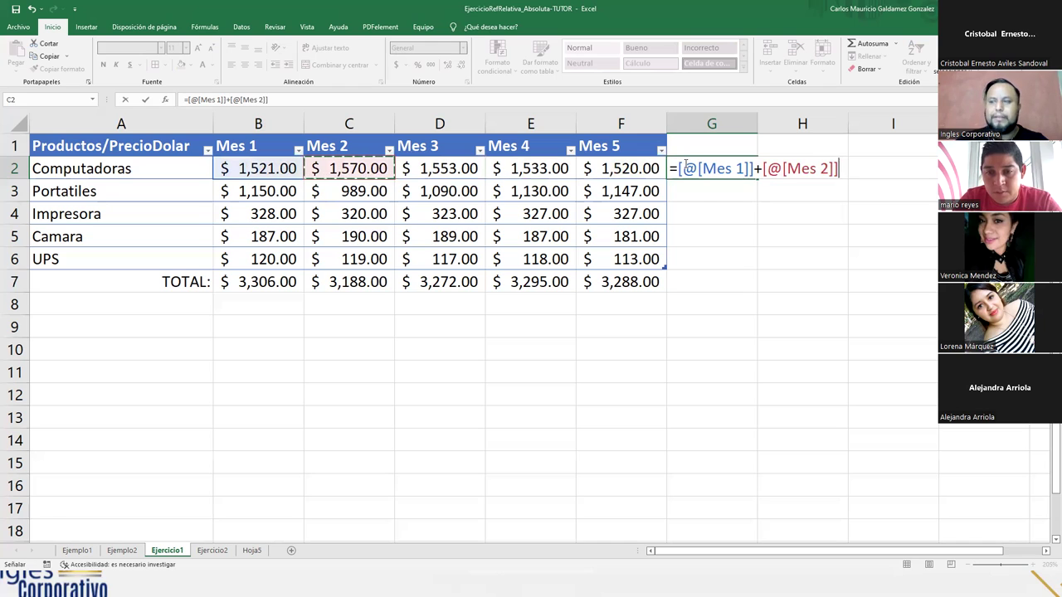
pyautogui.write('+')
pyautogui.press('Left')
pyautogui.press('Left')
pyautogui.press('Left')
pyautogui.write('+')
pyautogui.press('Left')
pyautogui.press('Left')
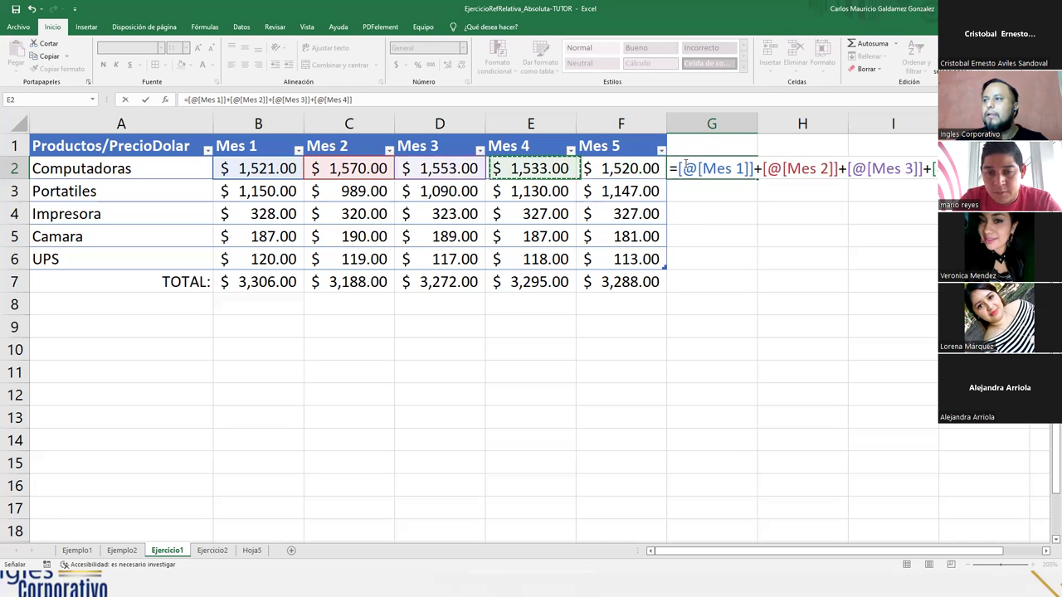
pyautogui.write('+')
pyautogui.press('Left')
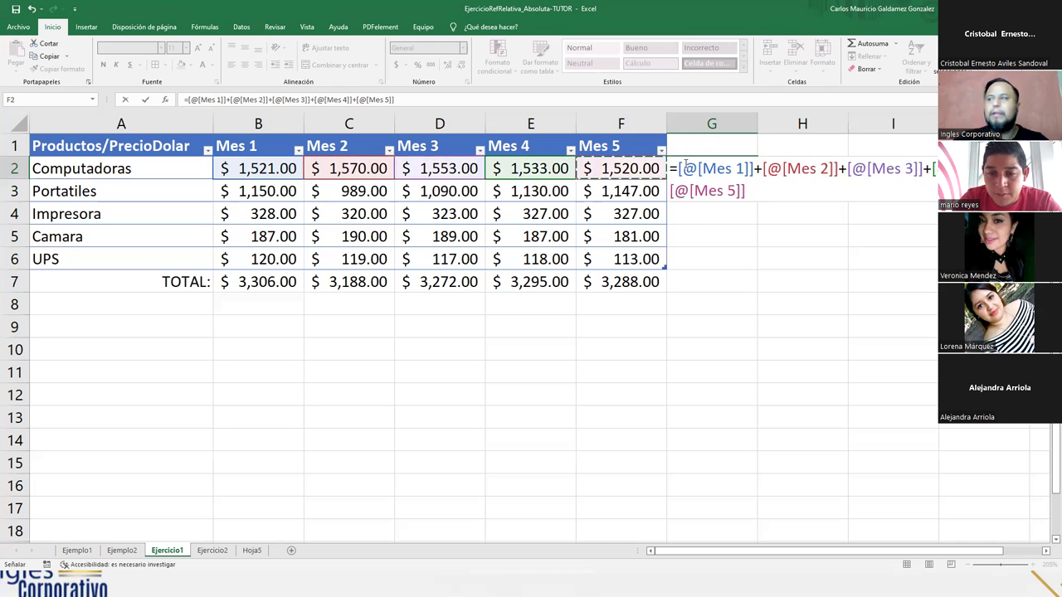
pyautogui.hotkey('ctrl', 'Return')
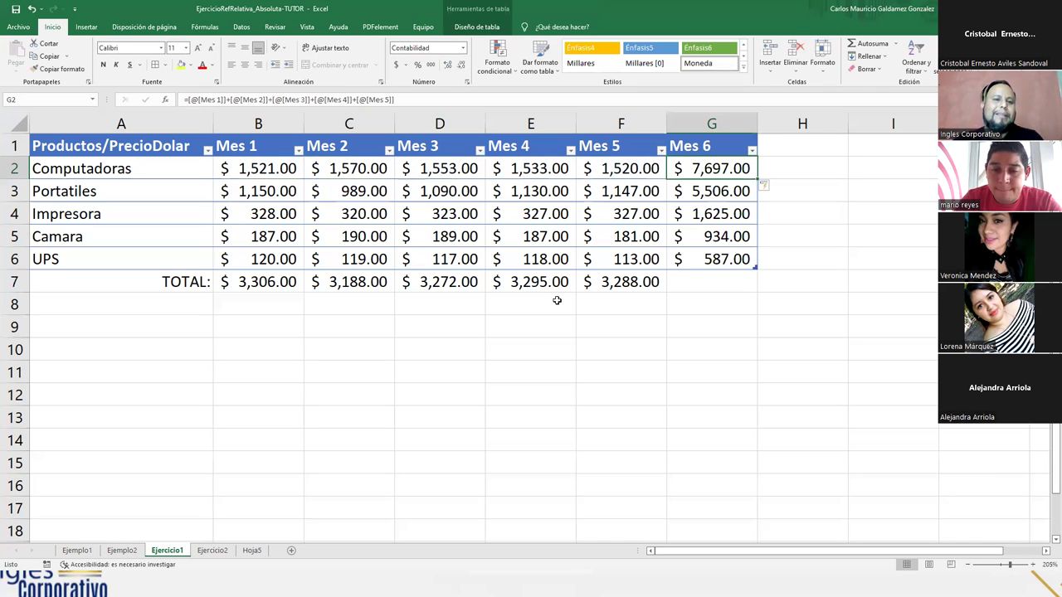
# - Check the original price range and the total formula filled into G3
pyautogui.click(137, 145)
pyautogui.moveTo(357, 213); pyautogui.dragTo(619, 261)
pyautogui.click(715, 187)
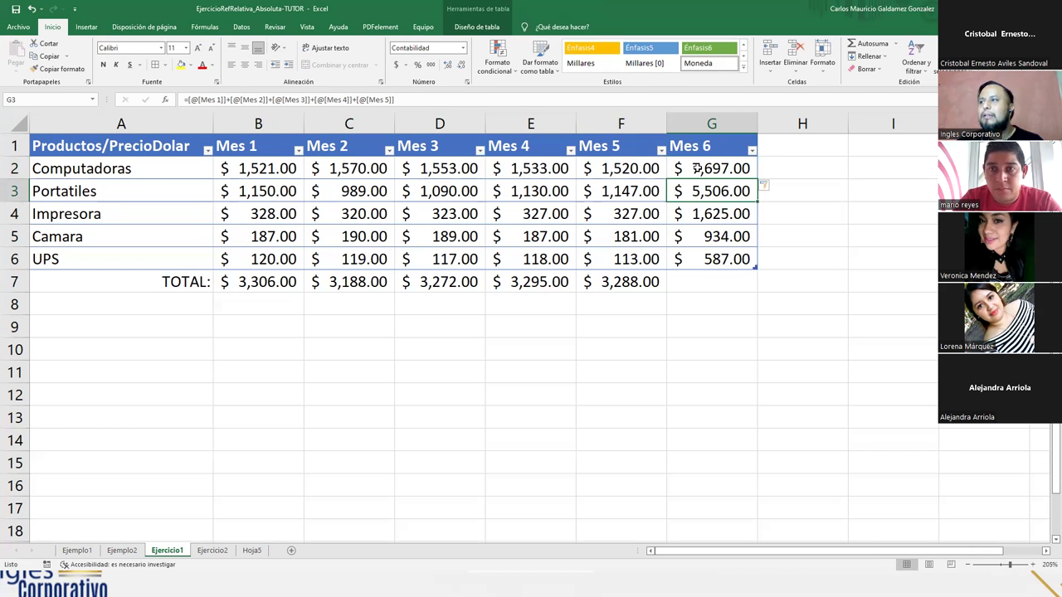
pyautogui.moveTo(697, 147); pyautogui.dragTo(695, 237)
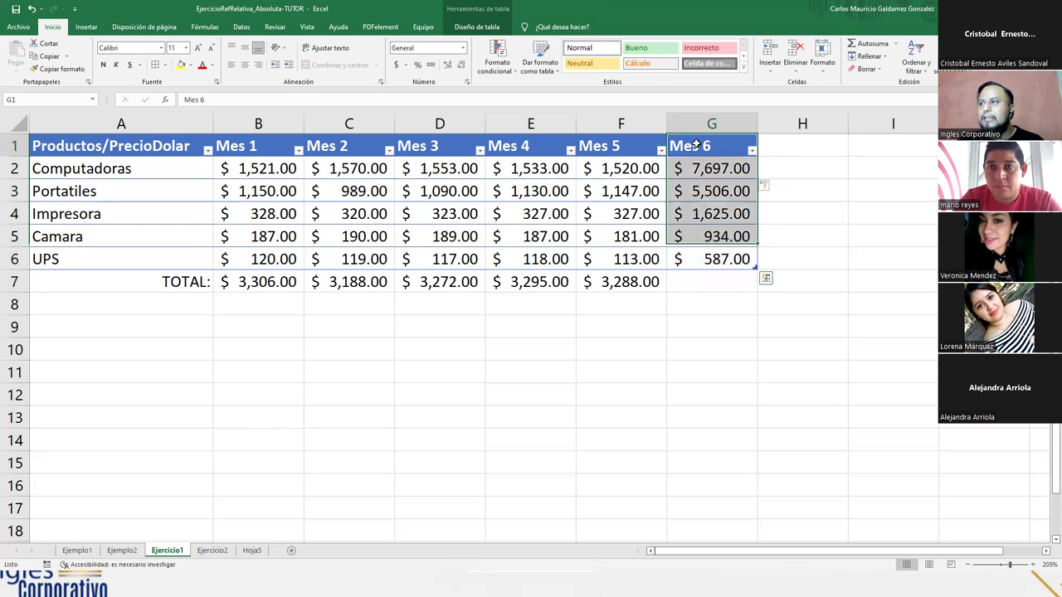
# - Rename the new column's header to TOTAL and review G2's formula
pyautogui.click(697, 145)
pyautogui.write('TOTAL')
pyautogui.press('Return')
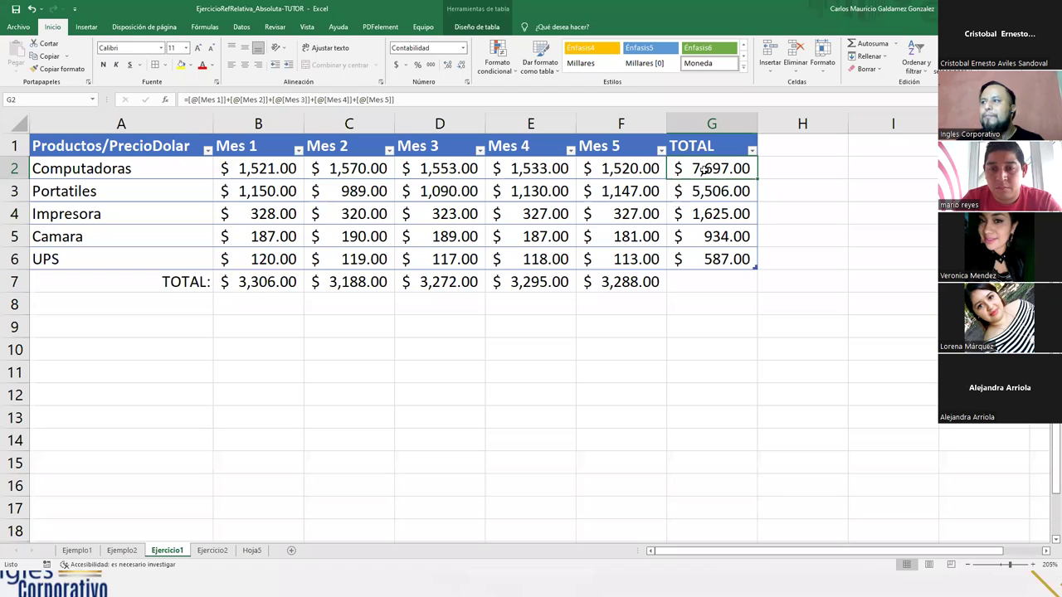
pyautogui.doubleClick(703, 169)
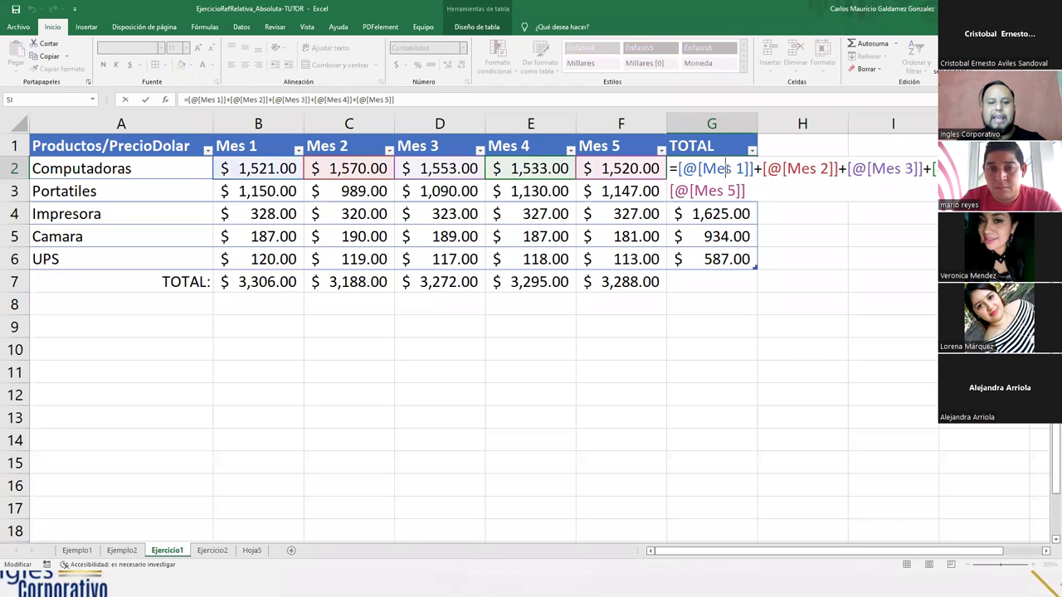
pyautogui.press('Escape')
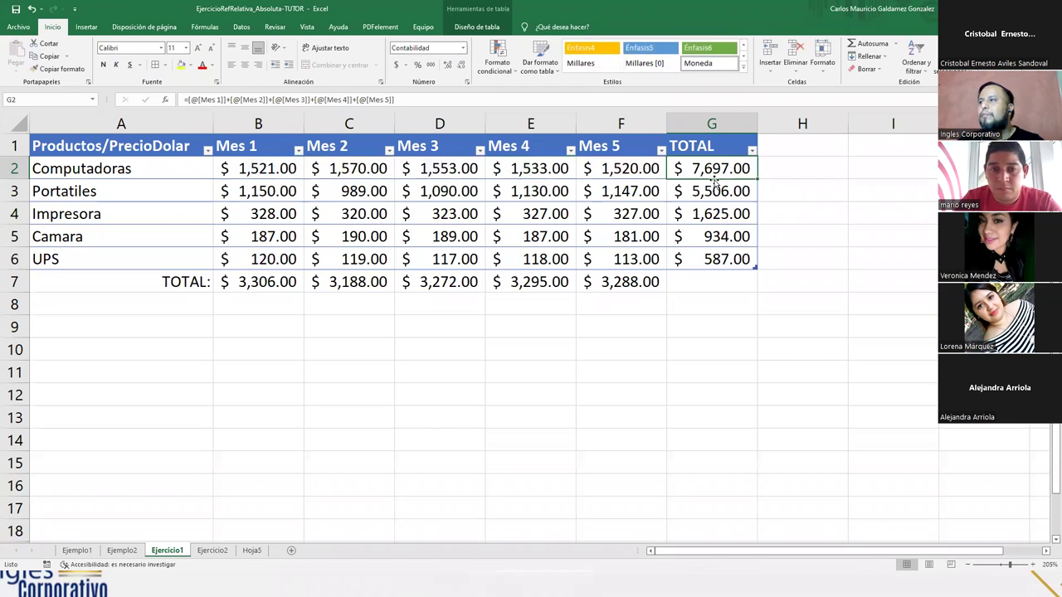
# - Start the TOTAL formula =B2+C2+D2+E2+F2, correcting the mistyped references
pyautogui.write('=')
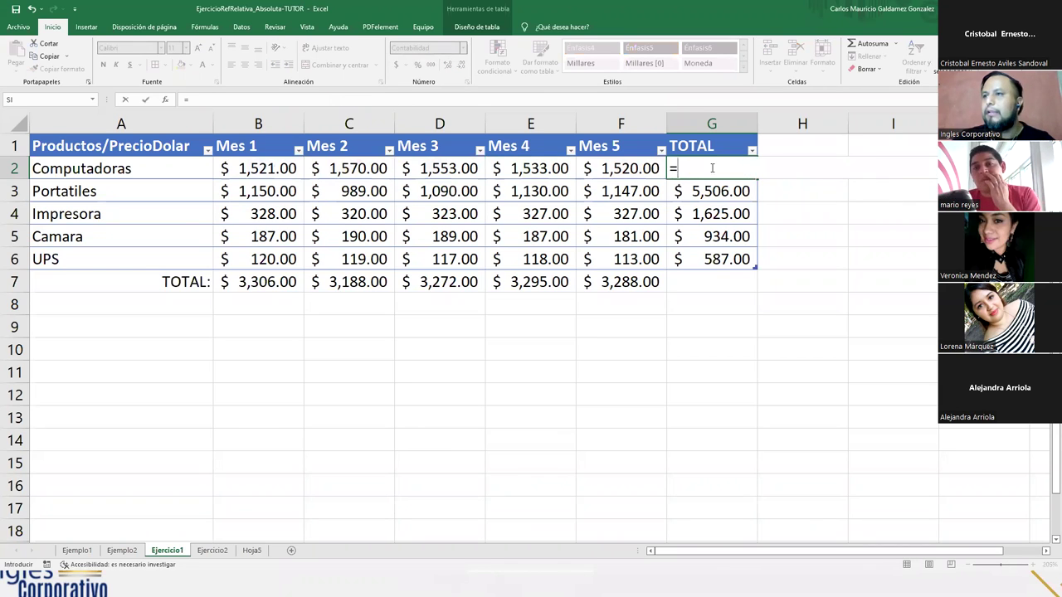
pyautogui.write('b2')
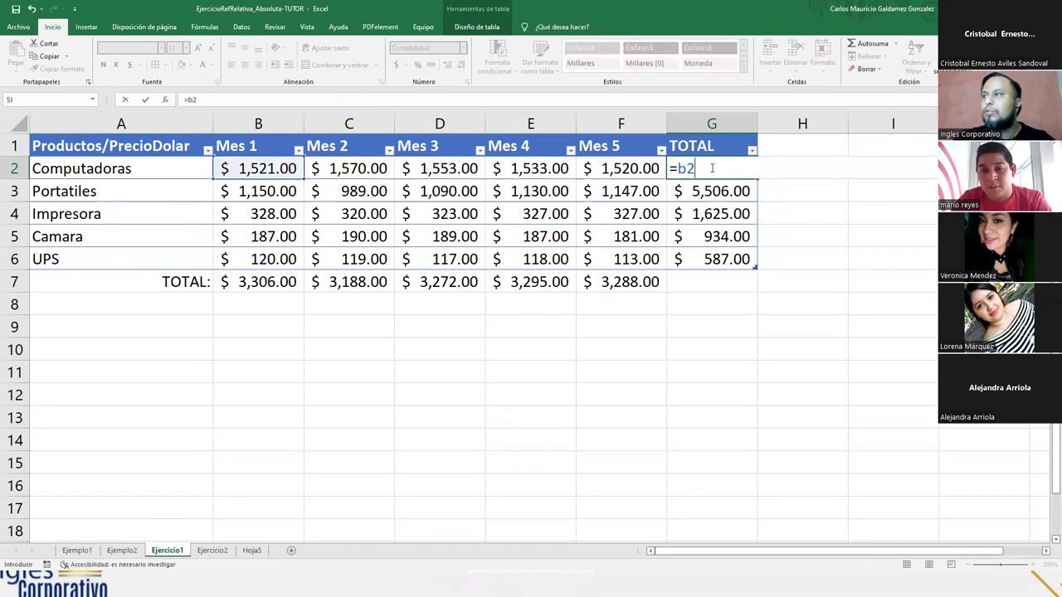
pyautogui.write('+')
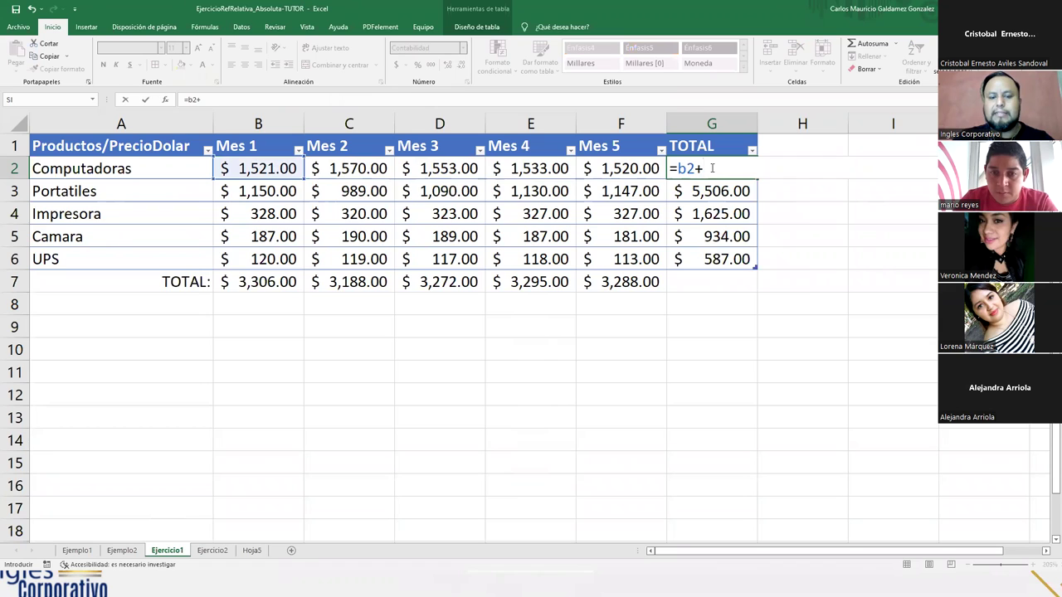
pyautogui.write('c2+d')
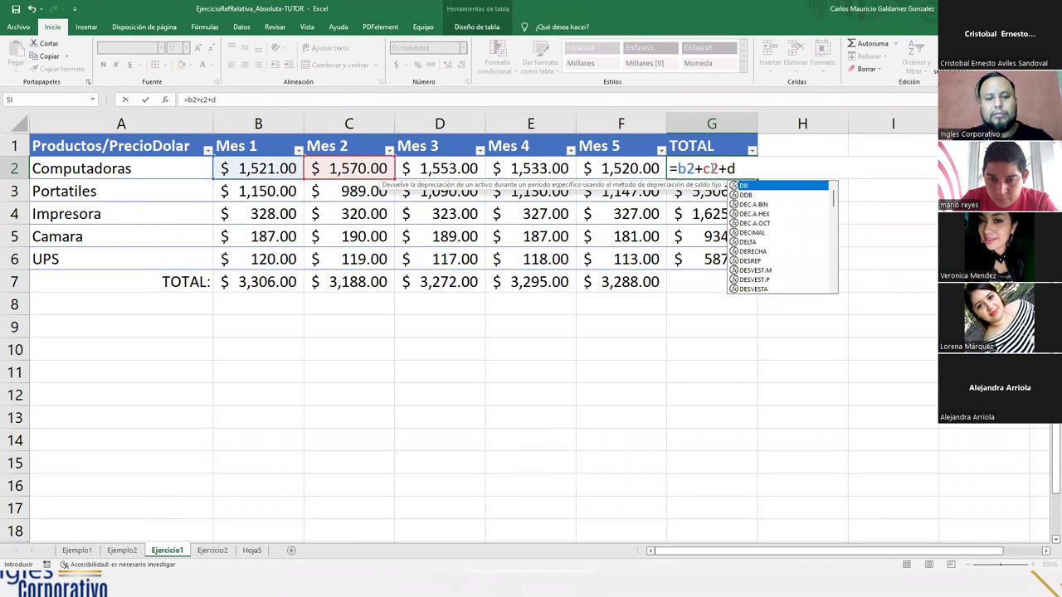
pyautogui.write('2+e3')
pyautogui.press('BackSpace')
pyautogui.write('2+f3')
pyautogui.press('BackSpace')
pyautogui.write('2')
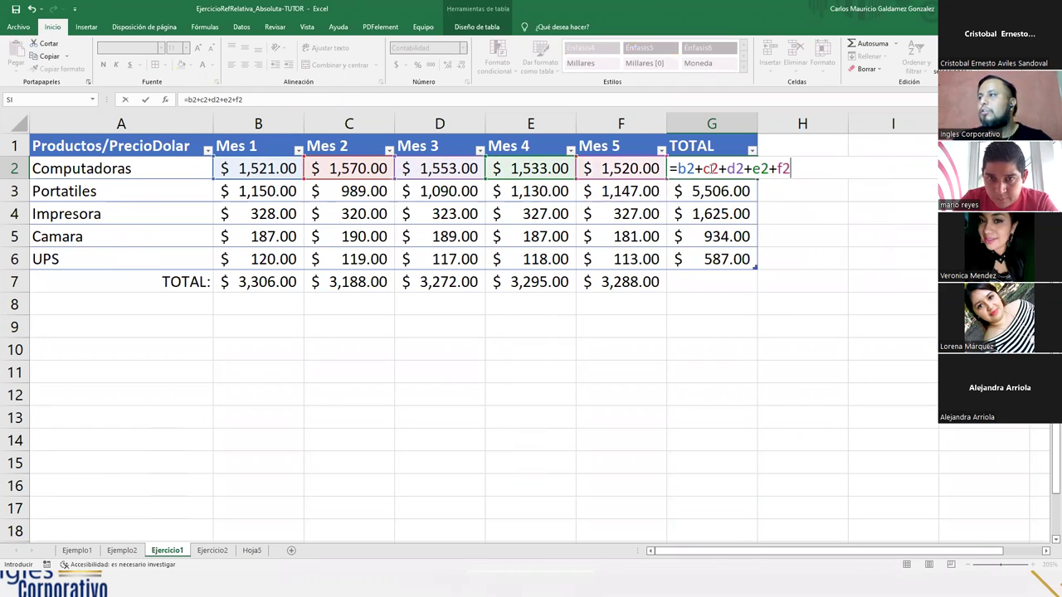
# - Make all five references absolute, fill the TOTAL column, and select the Computadoras values to compare
pyautogui.click(687, 168)
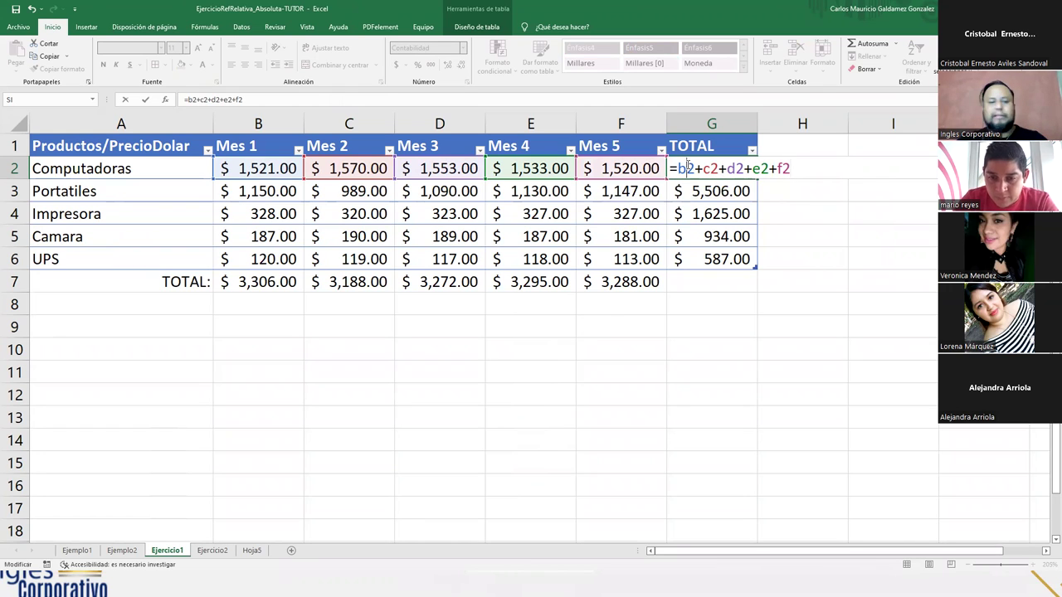
pyautogui.press('F4')
pyautogui.press('Right')
pyautogui.press('Right')
pyautogui.press('Right')
pyautogui.press('F4')
pyautogui.press('Right')
pyautogui.press('Right')
pyautogui.press('Right')
pyautogui.press('F4')
pyautogui.press('Right')
pyautogui.press('Right')
pyautogui.press('Right')
pyautogui.press('F4')
pyautogui.press('Right')
pyautogui.press('Right')
pyautogui.press('Right')
pyautogui.press('F4')
pyautogui.hotkey('ctrl', 'Return')
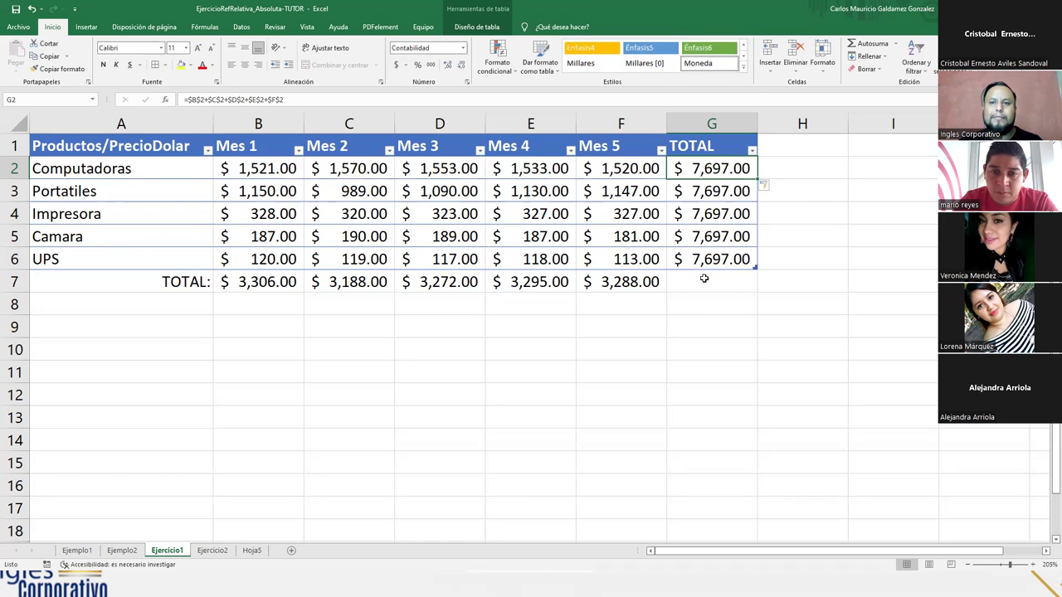
pyautogui.moveTo(254, 307); pyautogui.dragTo(623, 303)
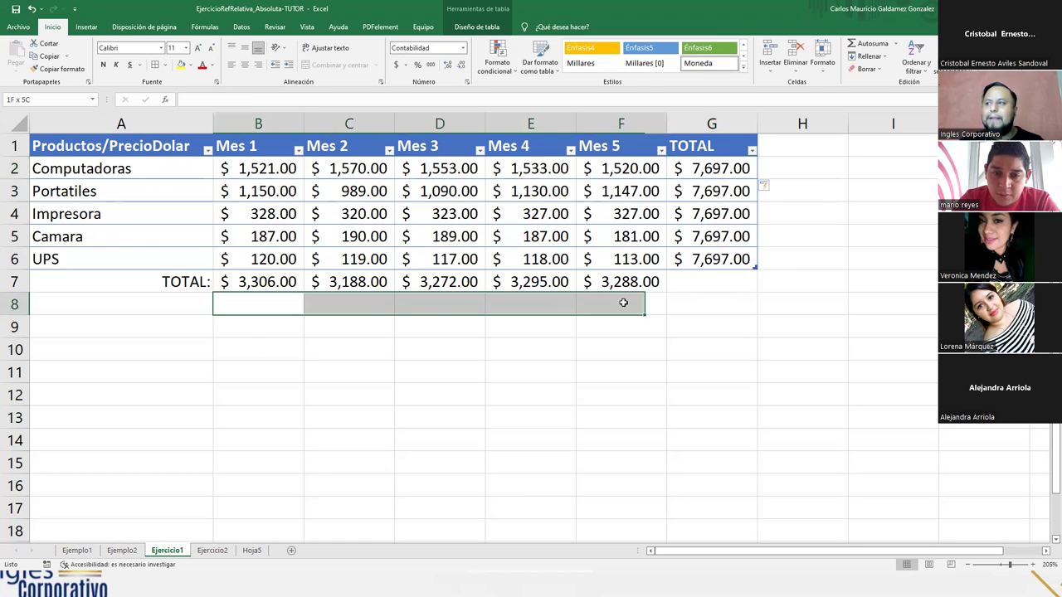
pyautogui.moveTo(264, 168); pyautogui.dragTo(630, 168)
# - Check G2's TOTAL formula against the row 2 month values B2:F2
pyautogui.click(695, 172)
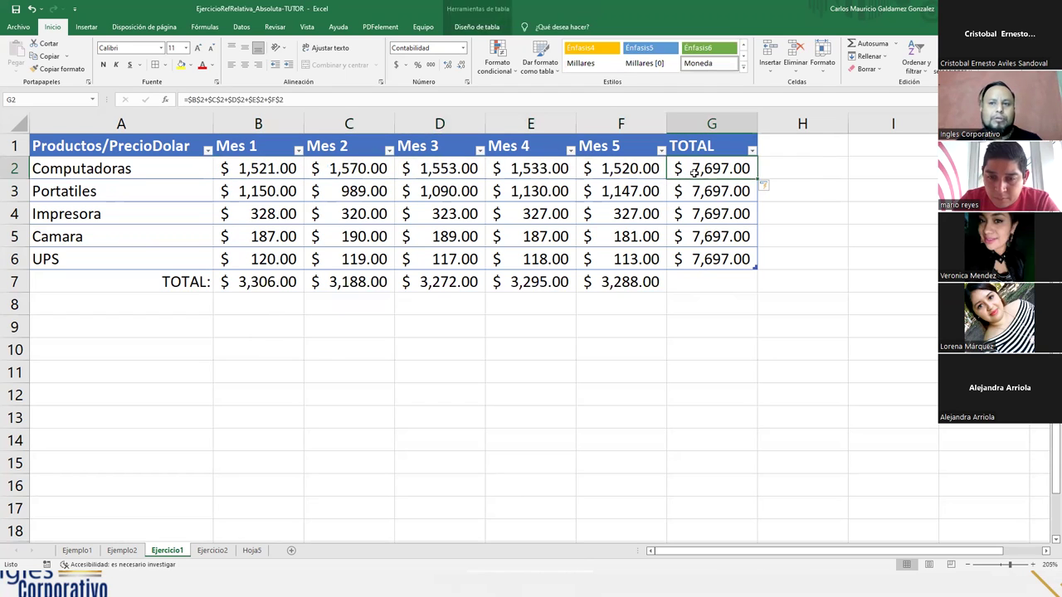
pyautogui.click(277, 173)
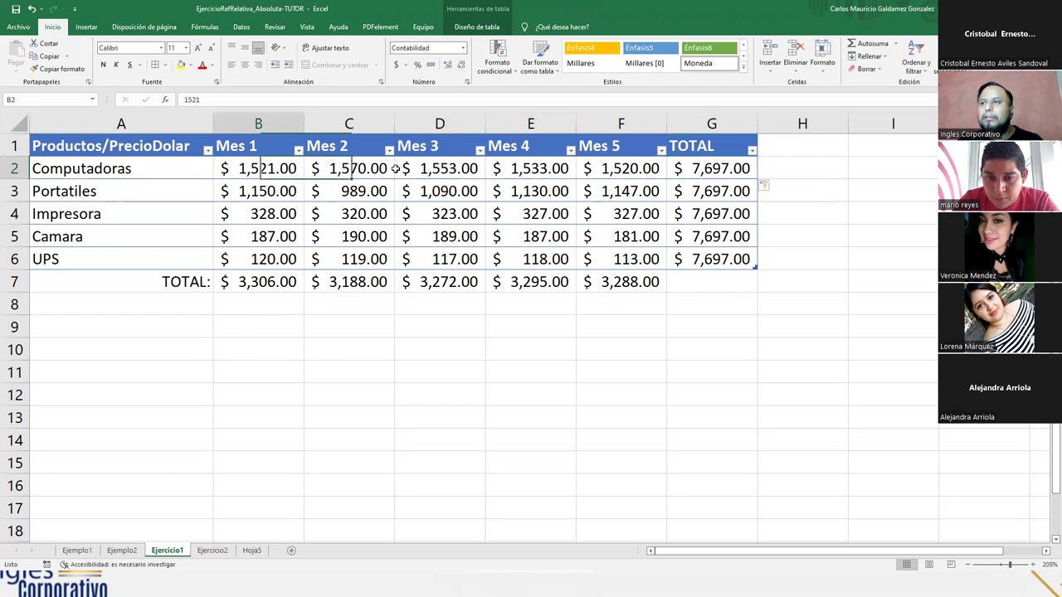
pyautogui.moveTo(396, 168); pyautogui.dragTo(630, 168)
pyautogui.click(704, 172)
pyautogui.doubleClick(704, 172)
# - Review the TOTAL formulas in G3 through G6 without changing them
pyautogui.click(704, 192)
pyautogui.doubleClick(705, 193)
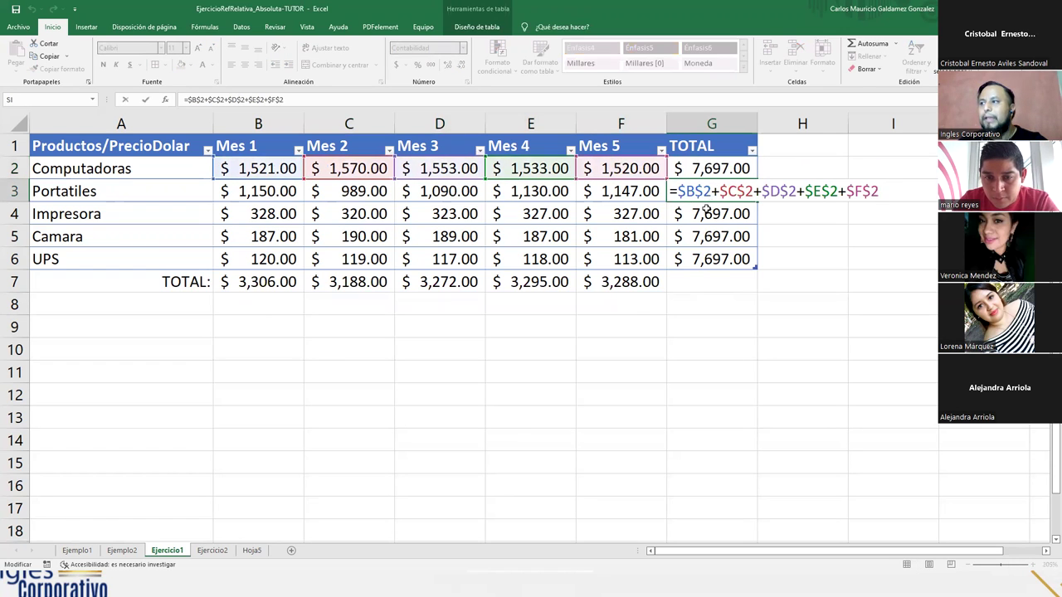
pyautogui.click(706, 210)
pyautogui.doubleClick(706, 209)
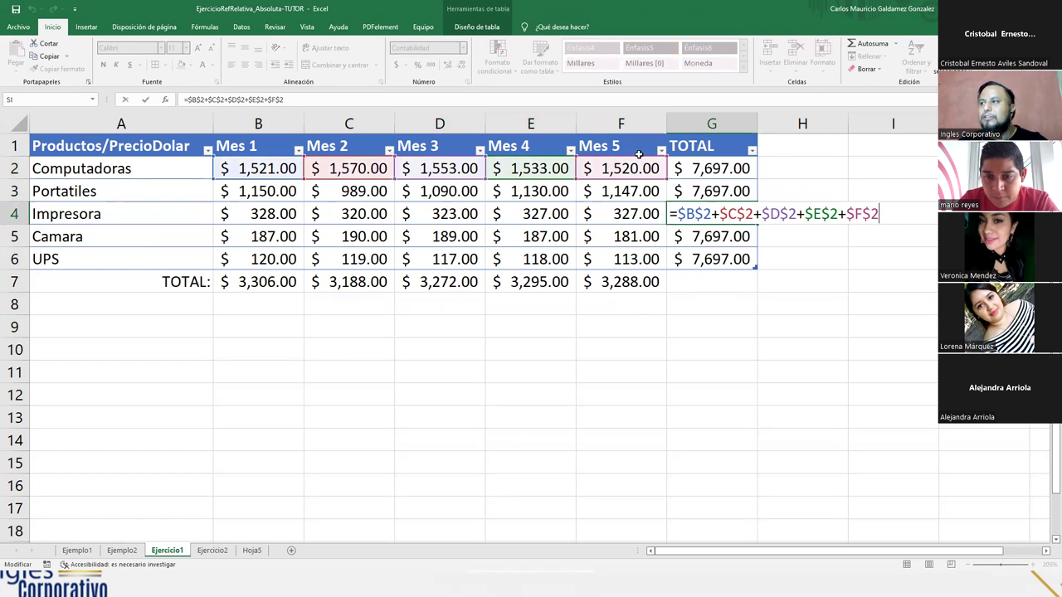
pyautogui.press('Return')
pyautogui.press('F2')
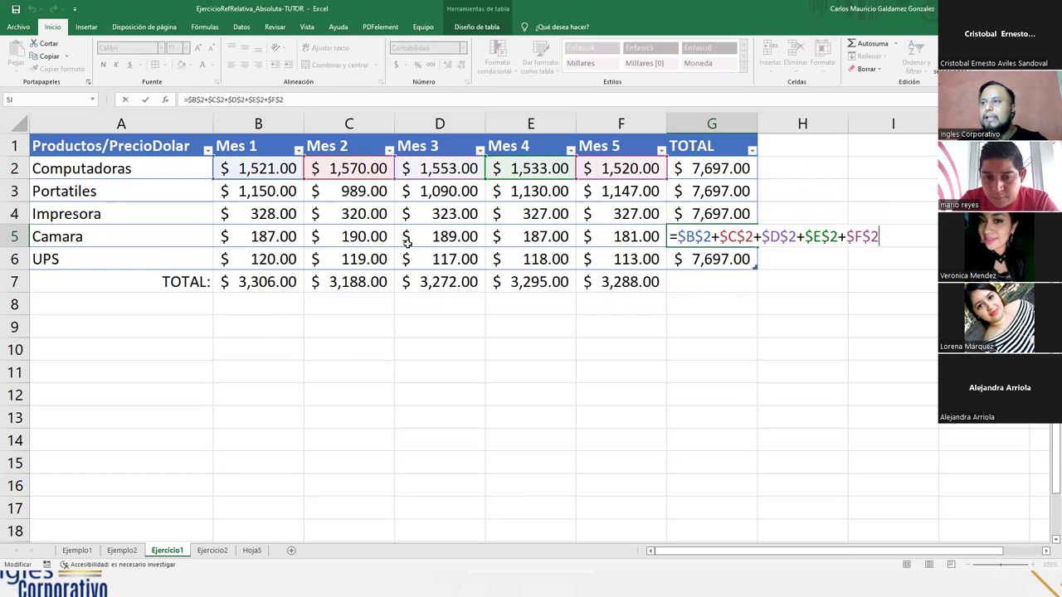
pyautogui.click(697, 260)
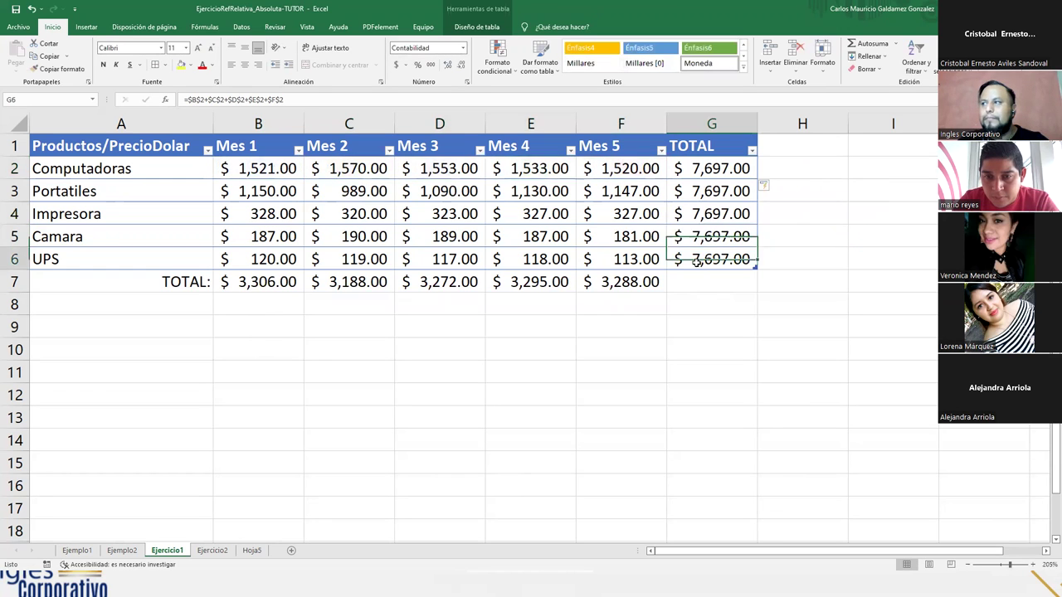
pyautogui.doubleClick(697, 260)
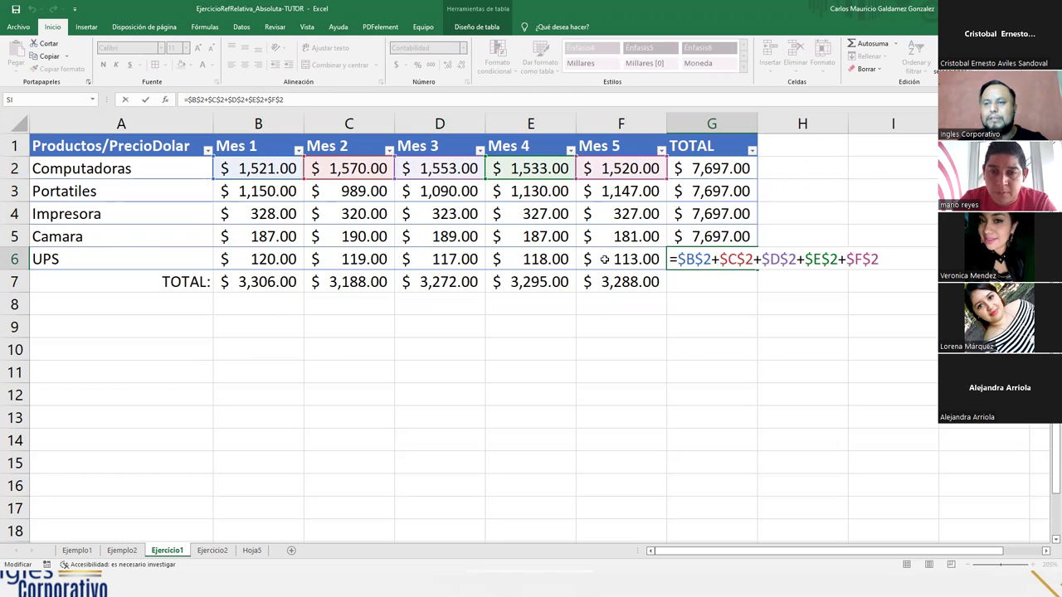
pyautogui.press('Escape')
# - Make G2 read =B2+C2+D2+E2+F2 so totals show 5,506.00, 1,625.00, 934.00, 587.00
pyautogui.click(681, 169)
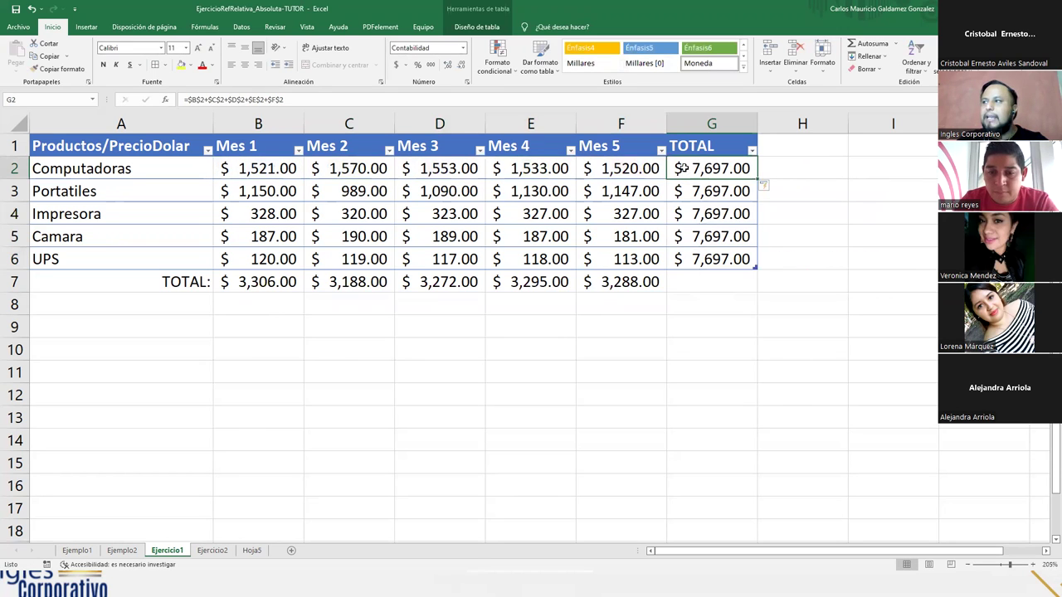
pyautogui.doubleClick(687, 167)
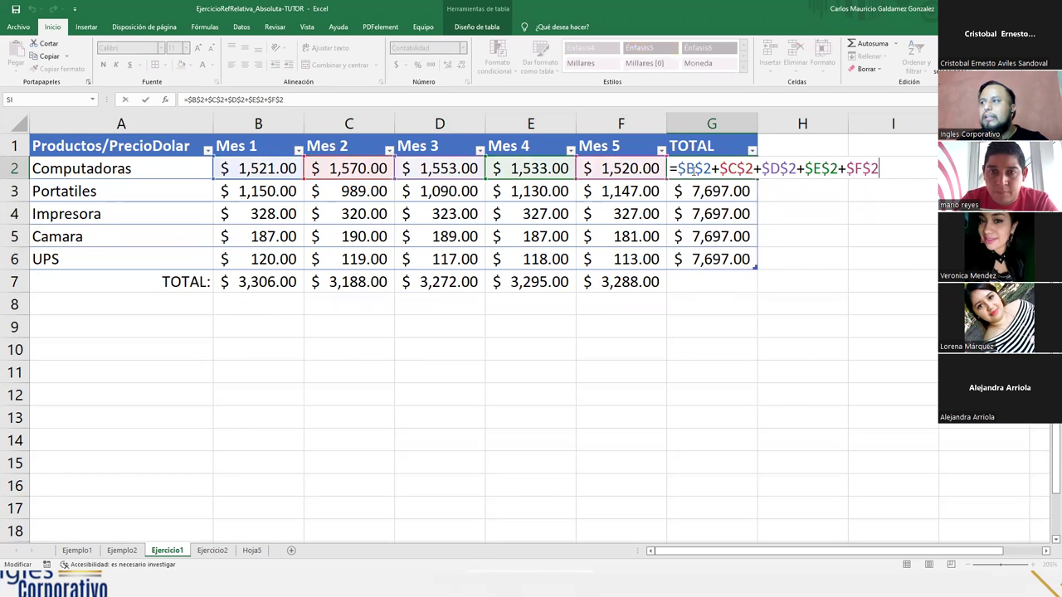
pyautogui.press('F4')
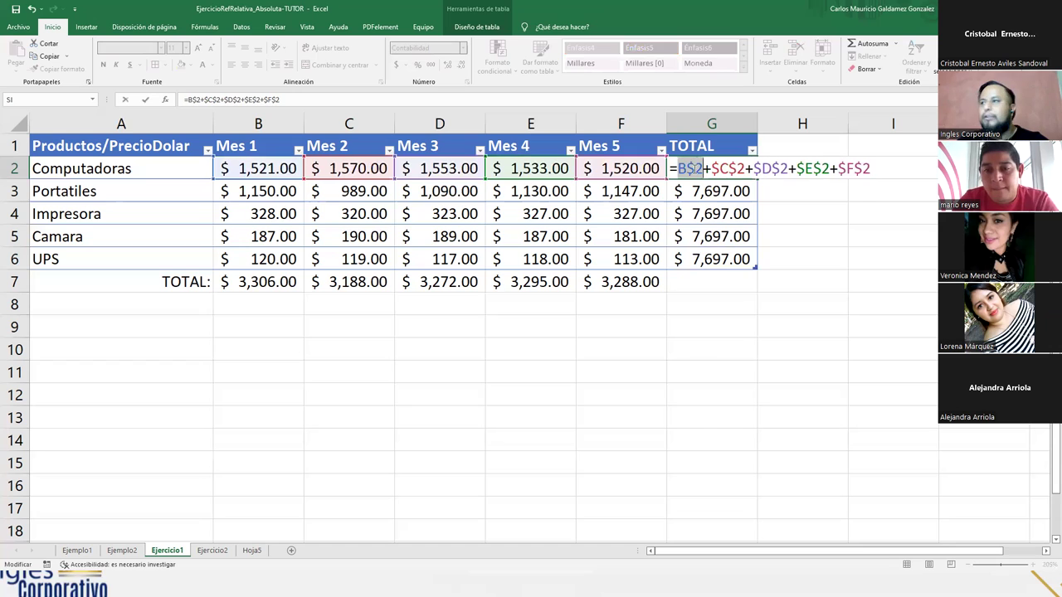
pyautogui.click(731, 170)
pyautogui.press('F4')
pyautogui.press('F4')
pyautogui.press('F4')
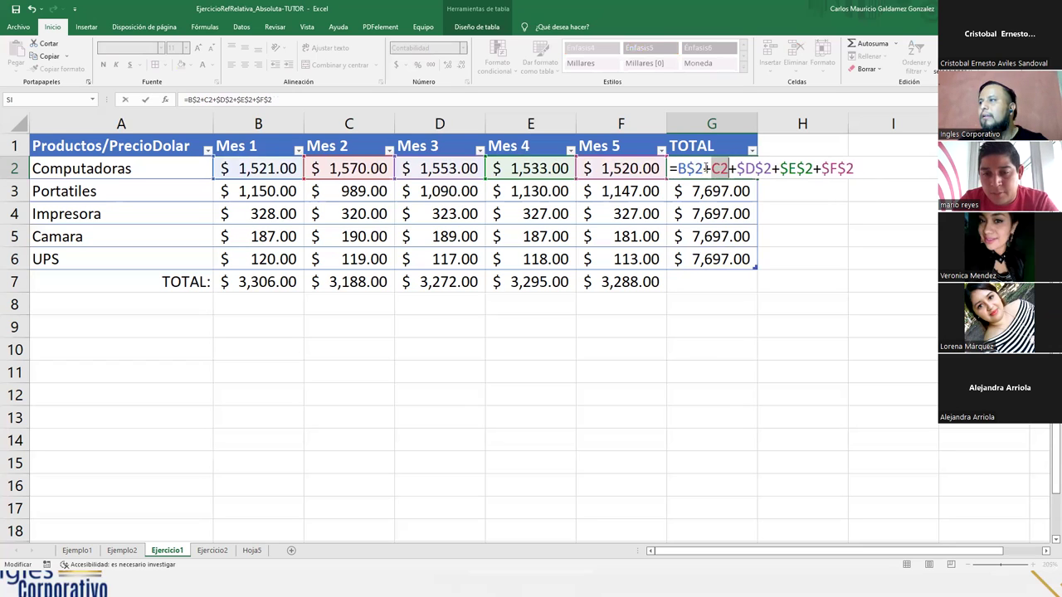
pyautogui.click(696, 168)
pyautogui.press('F4')
pyautogui.press('F4')
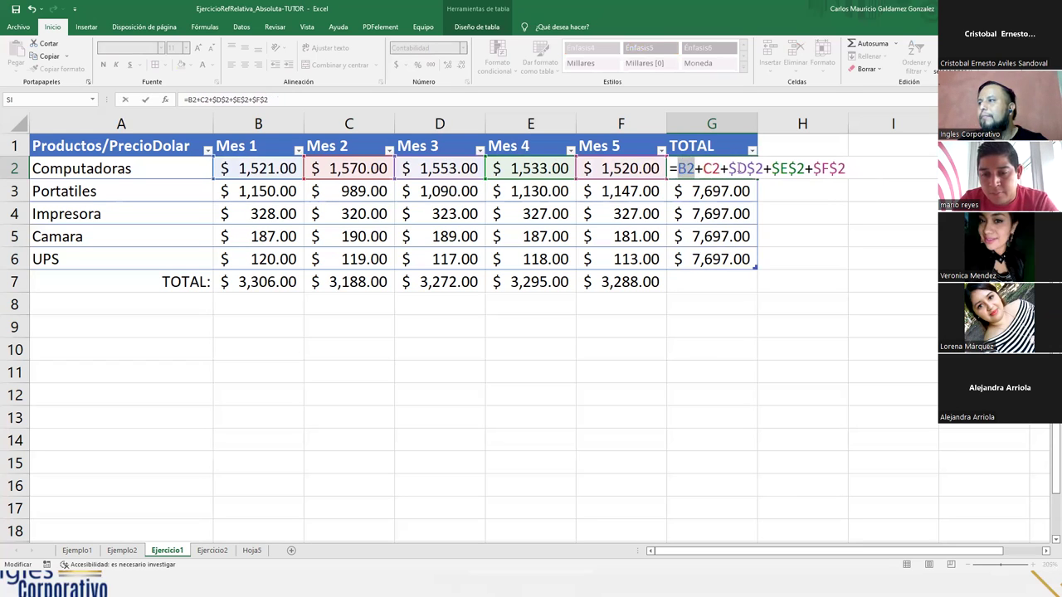
pyautogui.click(742, 169)
pyautogui.press('F4')
pyautogui.press('F4')
pyautogui.click(769, 169)
pyautogui.press('F4')
pyautogui.press('F4')
pyautogui.press('F4')
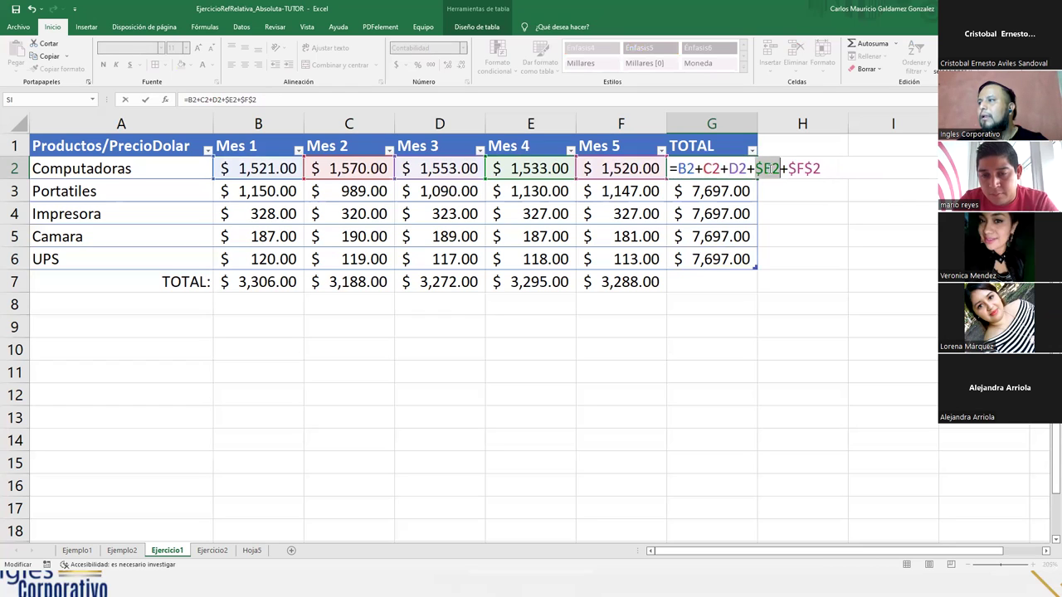
pyautogui.click(796, 169)
pyautogui.press('F4')
pyautogui.press('F4')
pyautogui.press('F4')
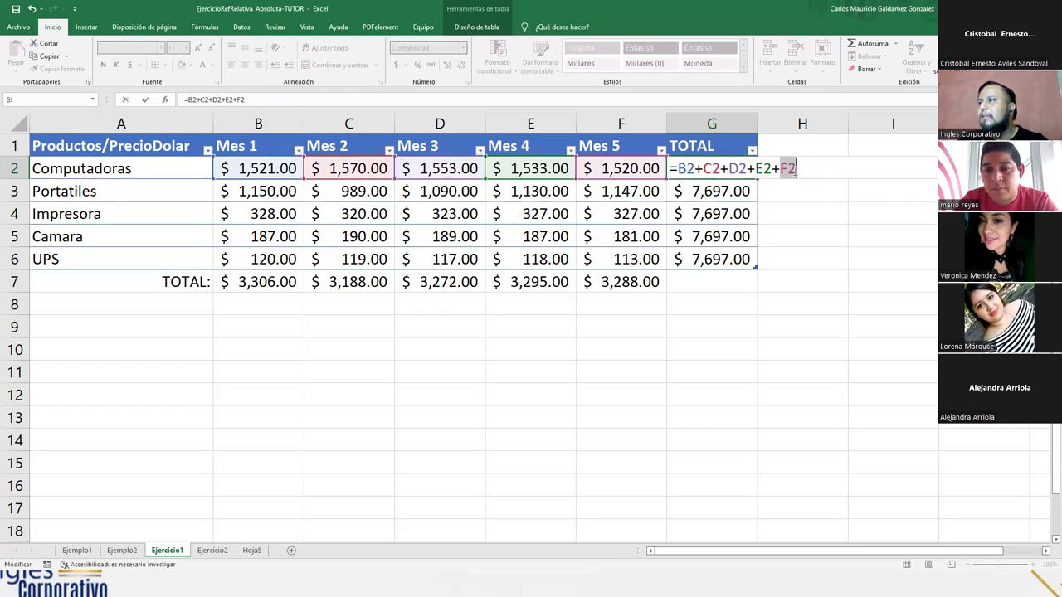
pyautogui.press('Return')
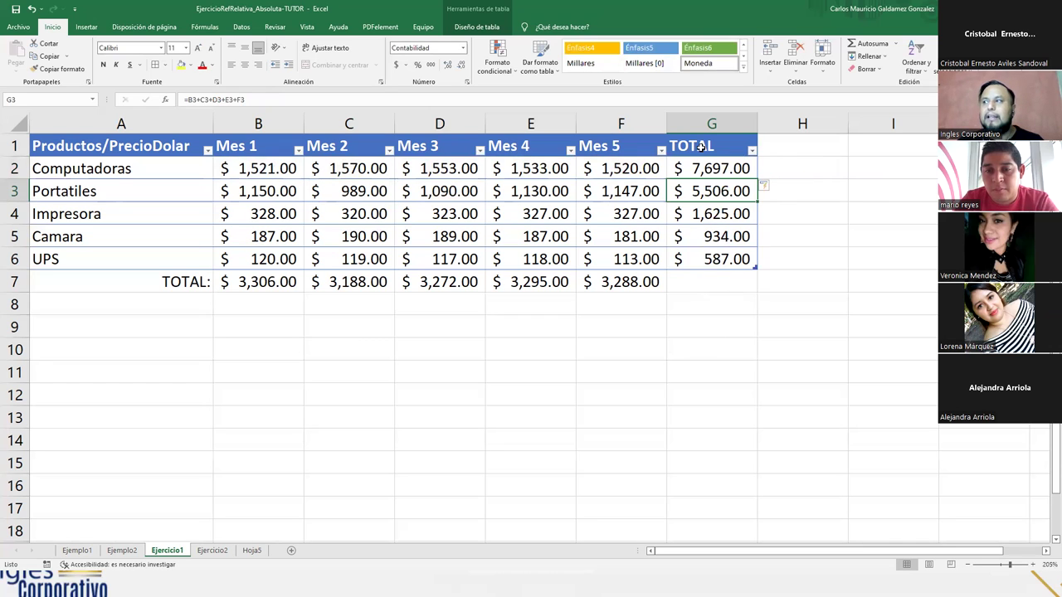
pyautogui.click(184, 283)
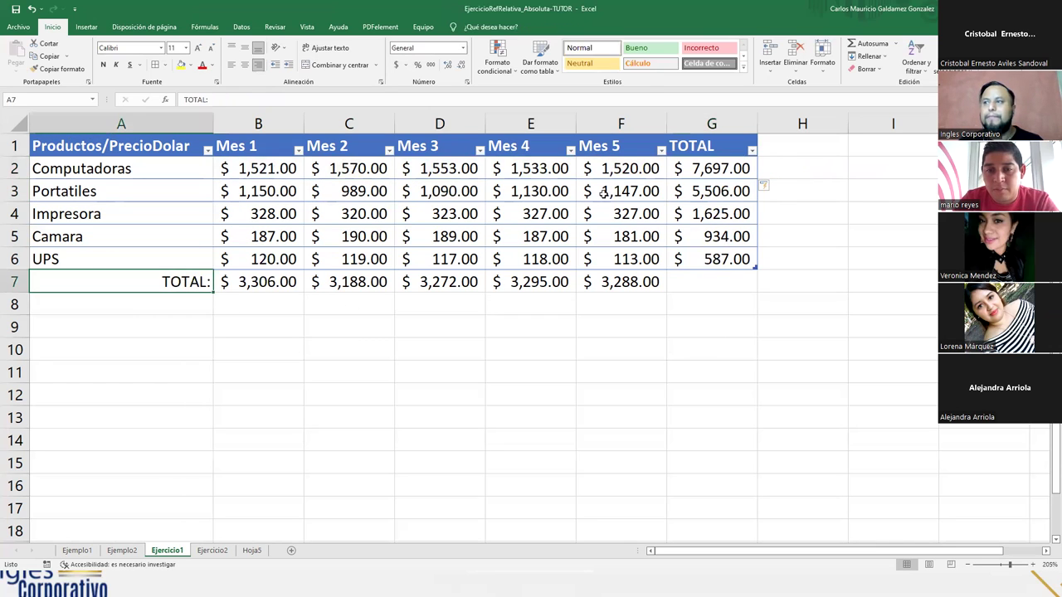
pyautogui.click(699, 141)
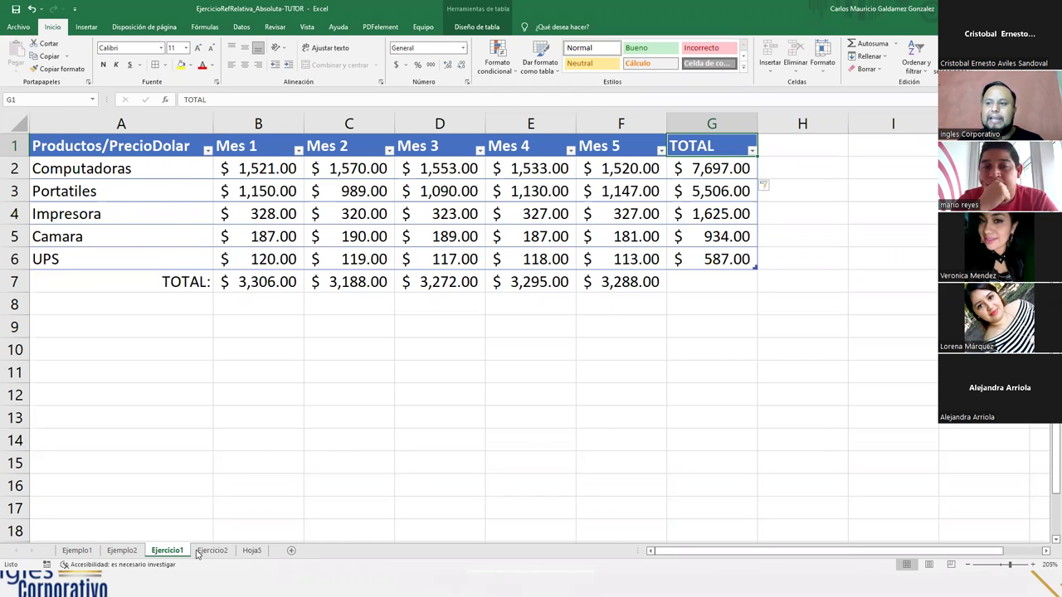
# - On Ejercicio2, review C2's formula =B2*$F$2 using the fixed exchange rate in F2
pyautogui.click(212, 550)
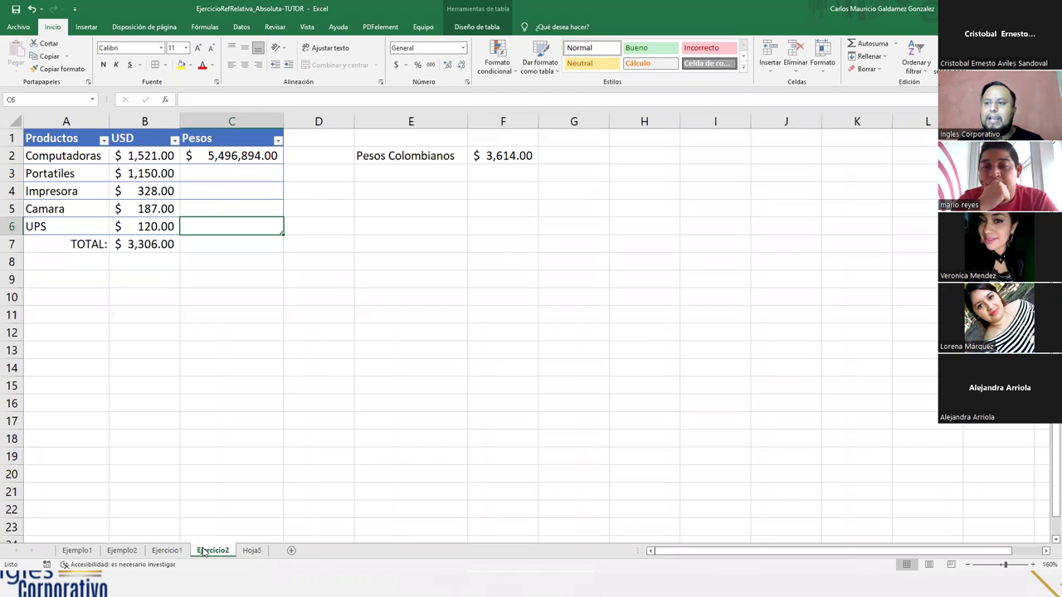
pyautogui.click(479, 156)
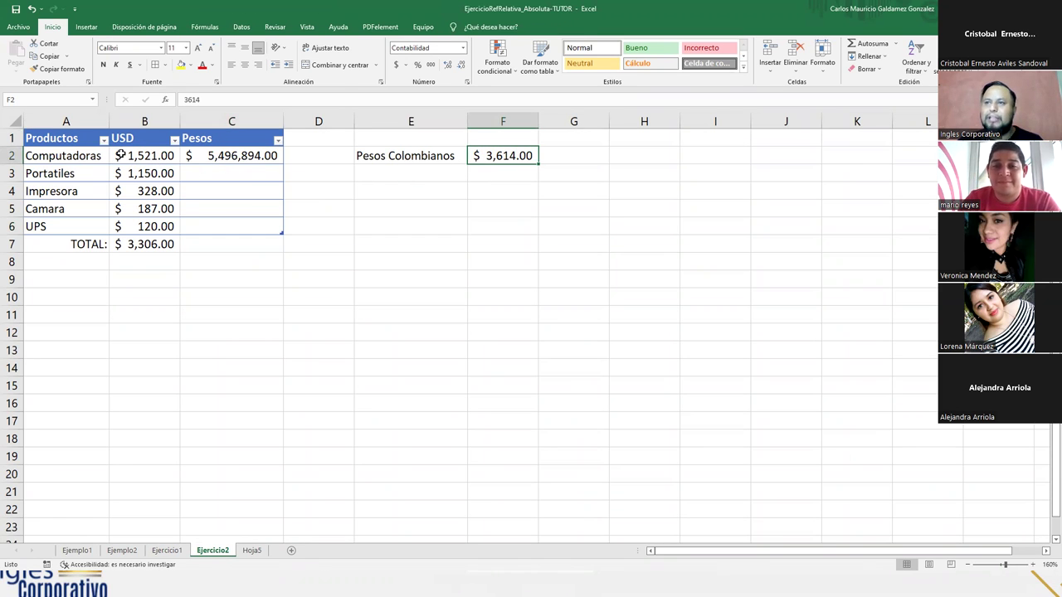
pyautogui.click(120, 153)
pyautogui.click(247, 156)
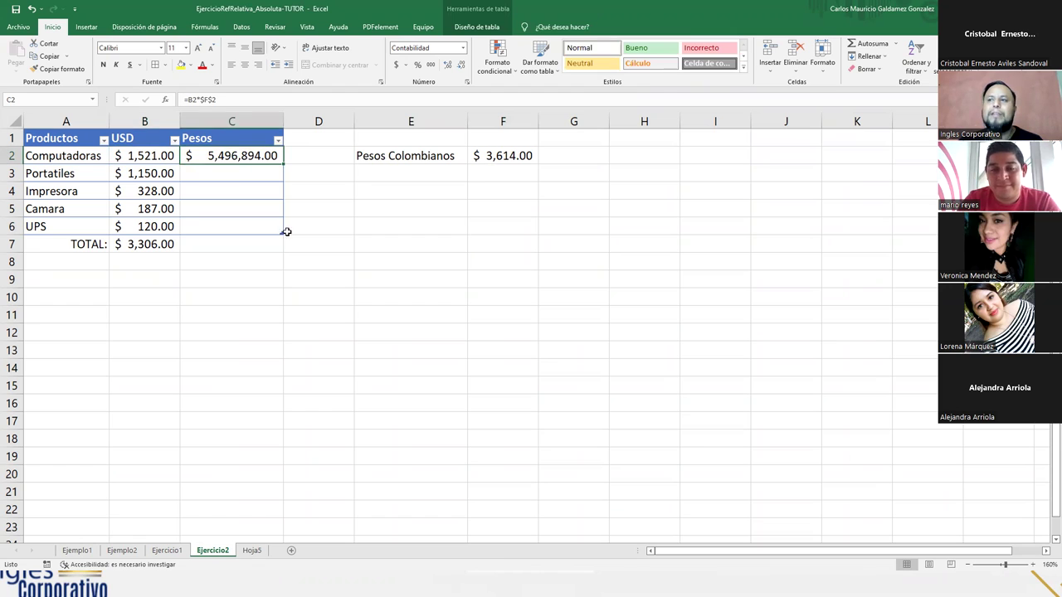
pyautogui.doubleClick(257, 155)
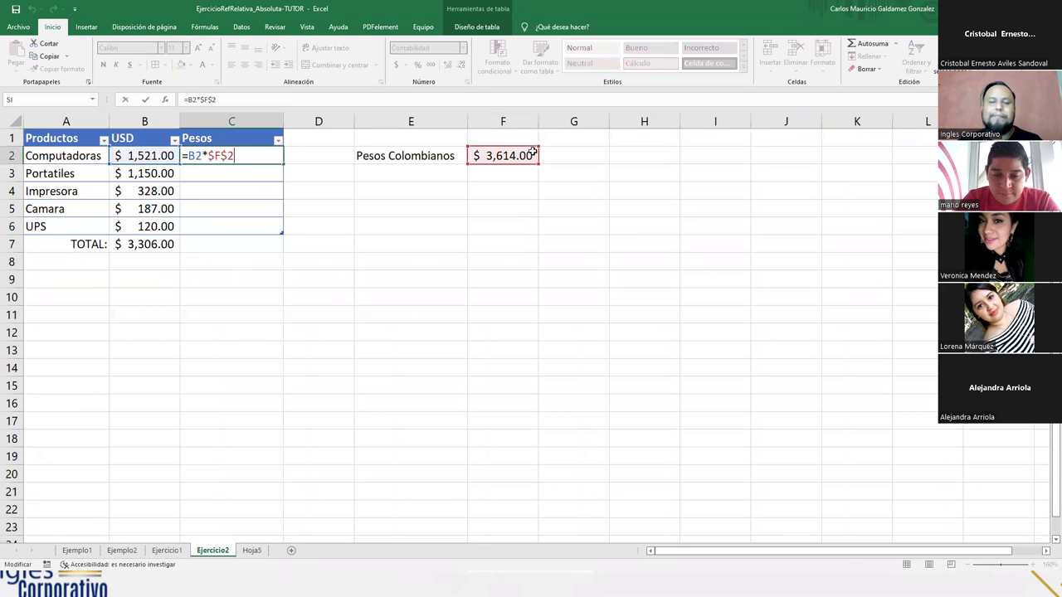
pyautogui.press('Escape')
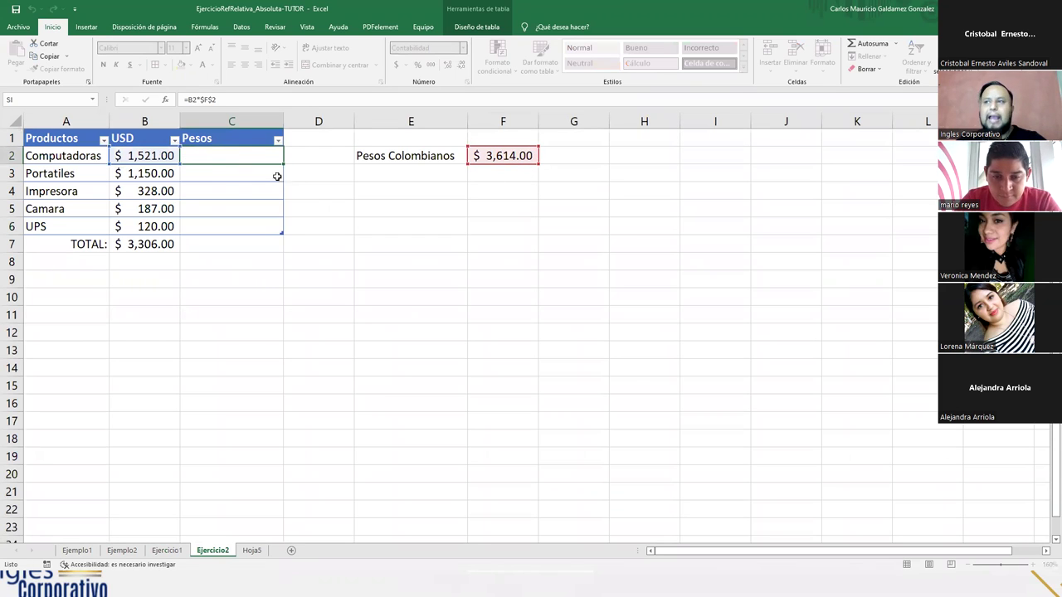
pyautogui.doubleClick(234, 155)
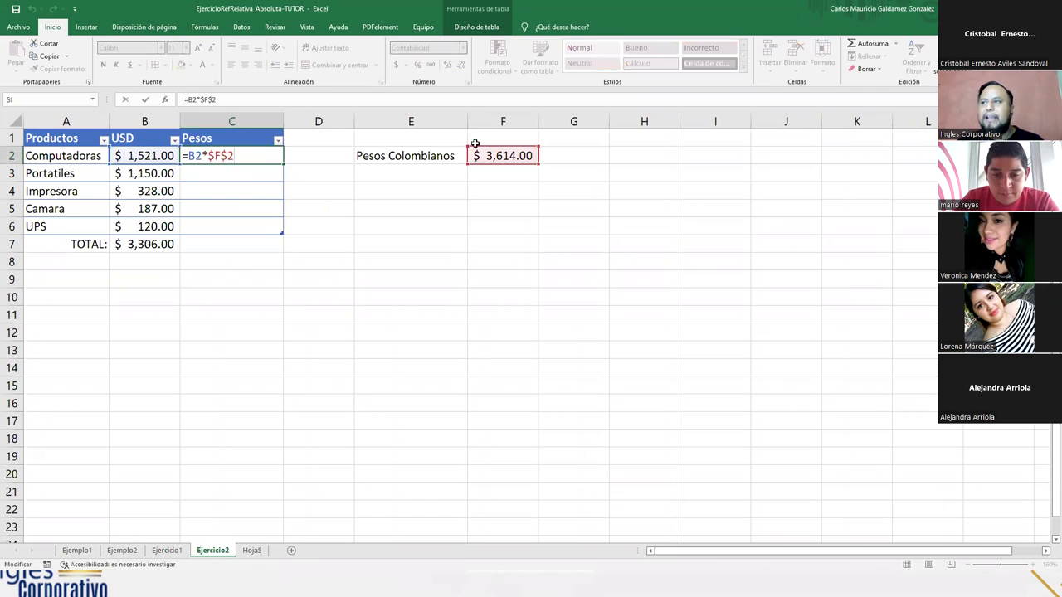
pyautogui.doubleClick(249, 154)
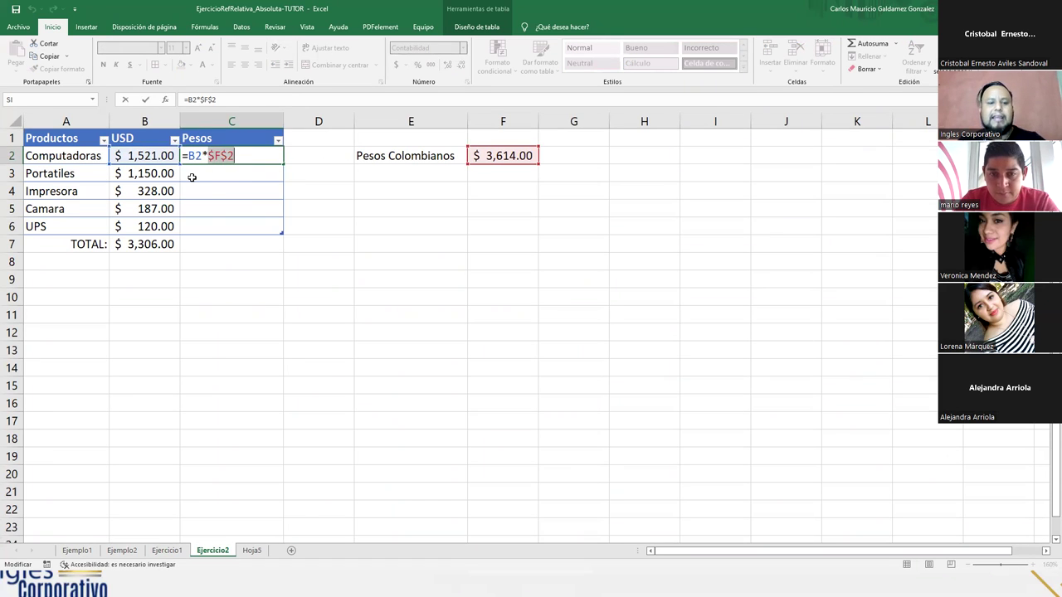
pyautogui.press('Return')
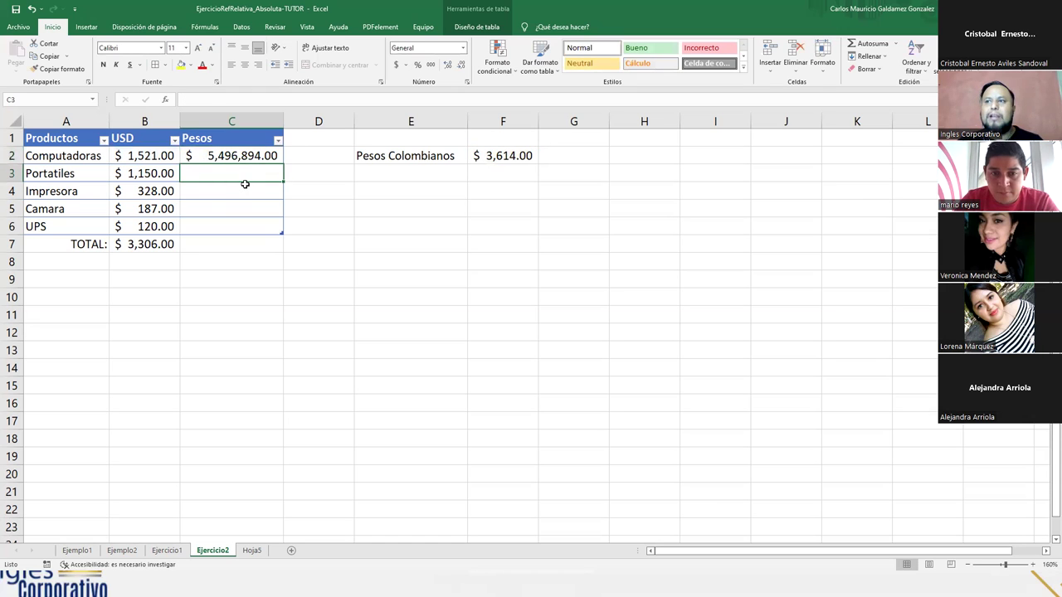
# - Widen the USD and Pesos columns B and C so the values fit
pyautogui.click(249, 158)
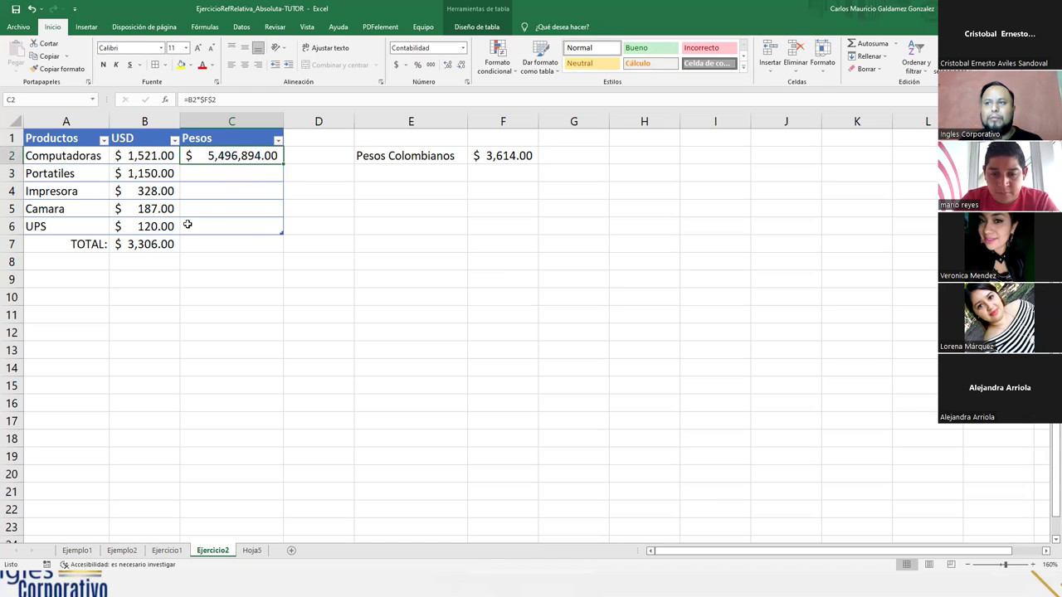
pyautogui.moveTo(182, 123); pyautogui.dragTo(215, 123)
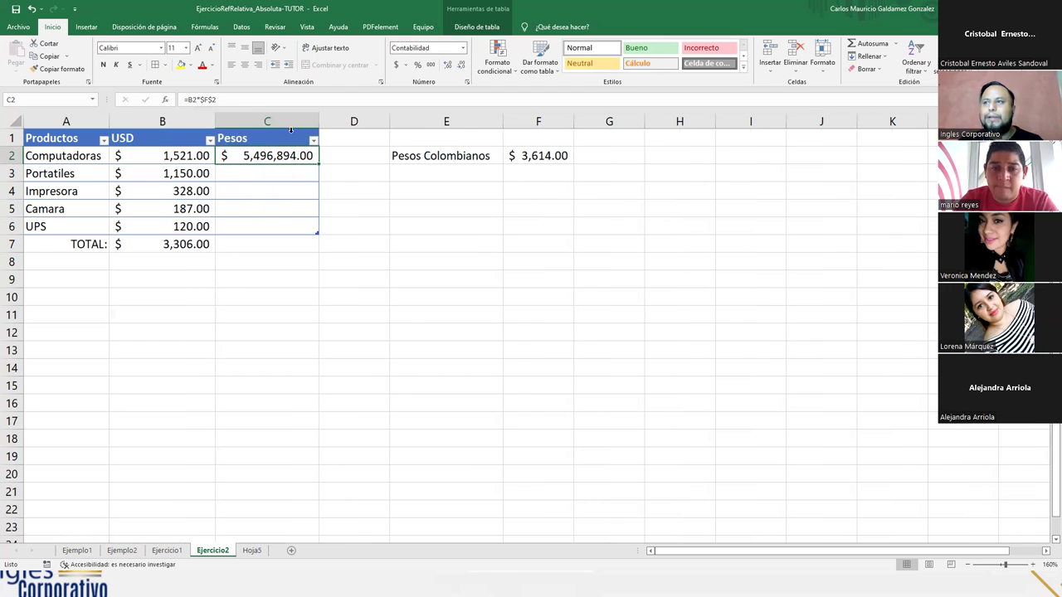
pyautogui.moveTo(316, 120); pyautogui.dragTo(364, 146)
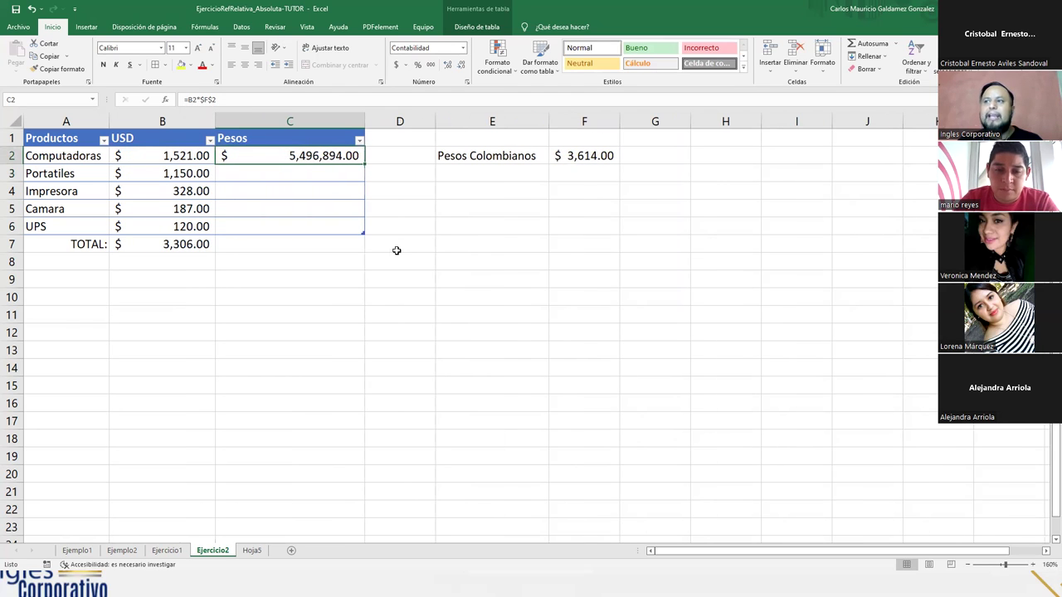
pyautogui.click(397, 259)
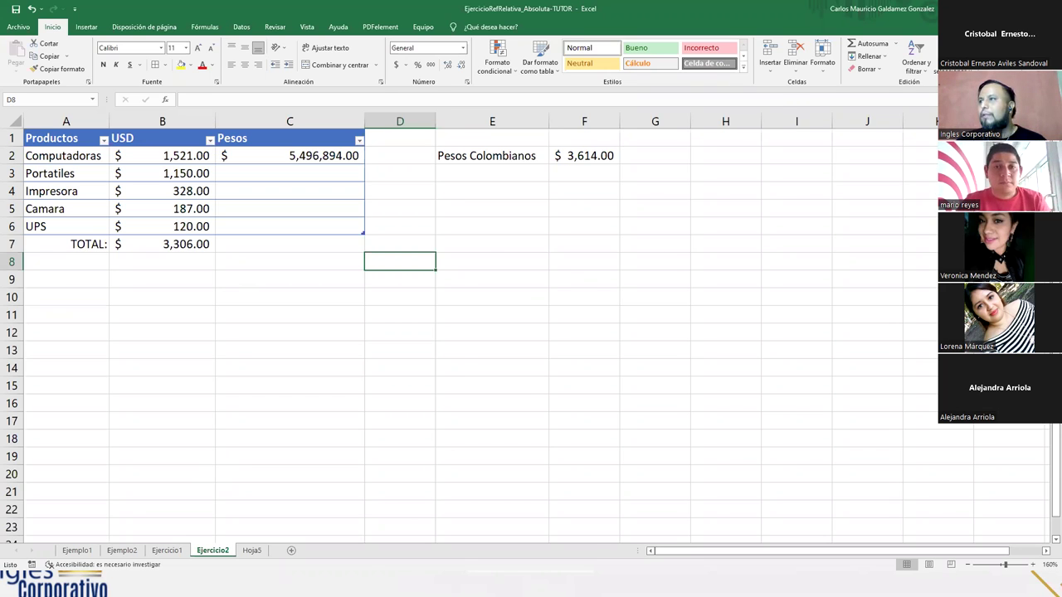
# - Maximize Google Drive and open CURSOS DE EXCEL ONLINE > GP1-1-2PM
pyautogui.hotkey('alt', 'Tab')
pyautogui.click(547, 57)
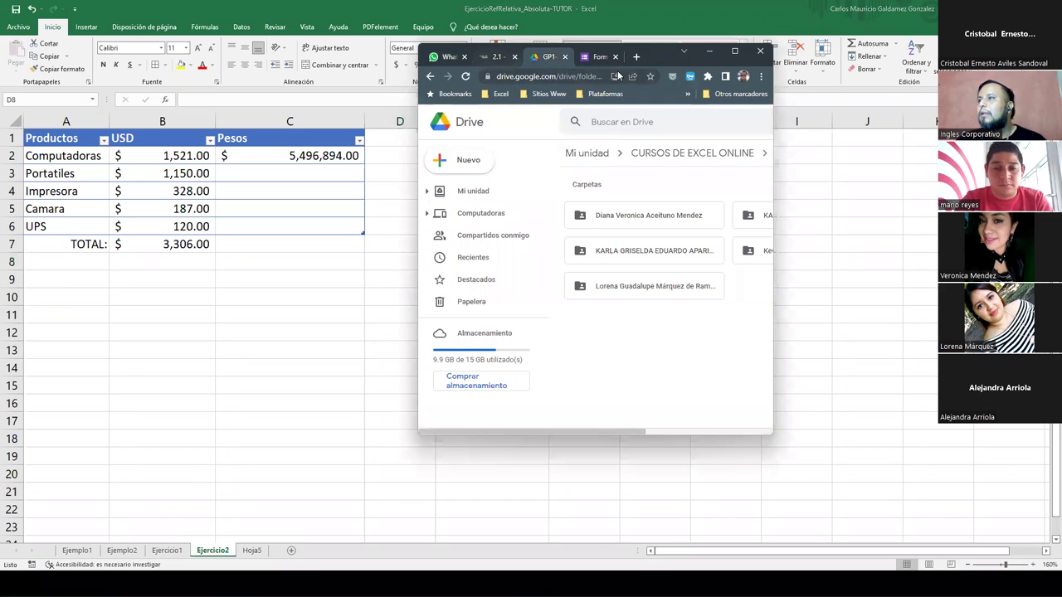
pyautogui.click(735, 51)
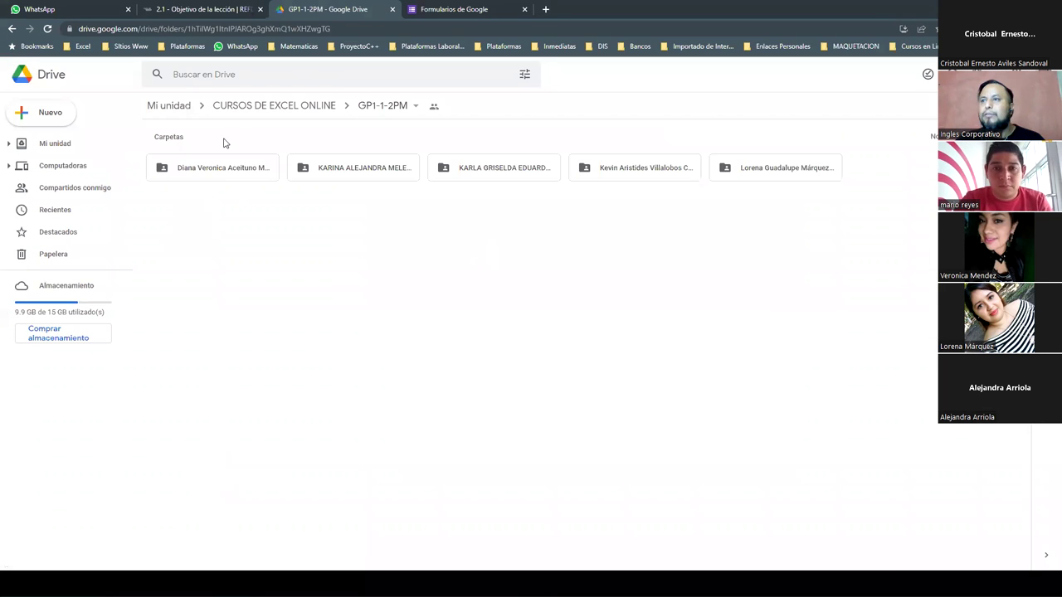
pyautogui.click(259, 110)
pyautogui.doubleClick(189, 177)
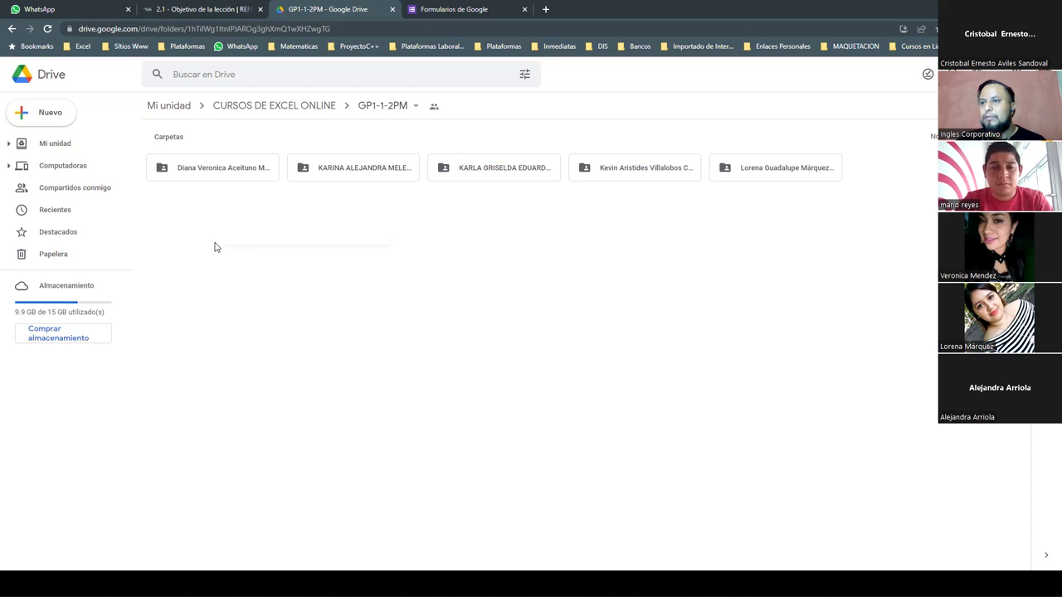
# - Create a new folder named 'Mi carpeta' there and open it
pyautogui.click(289, 260)
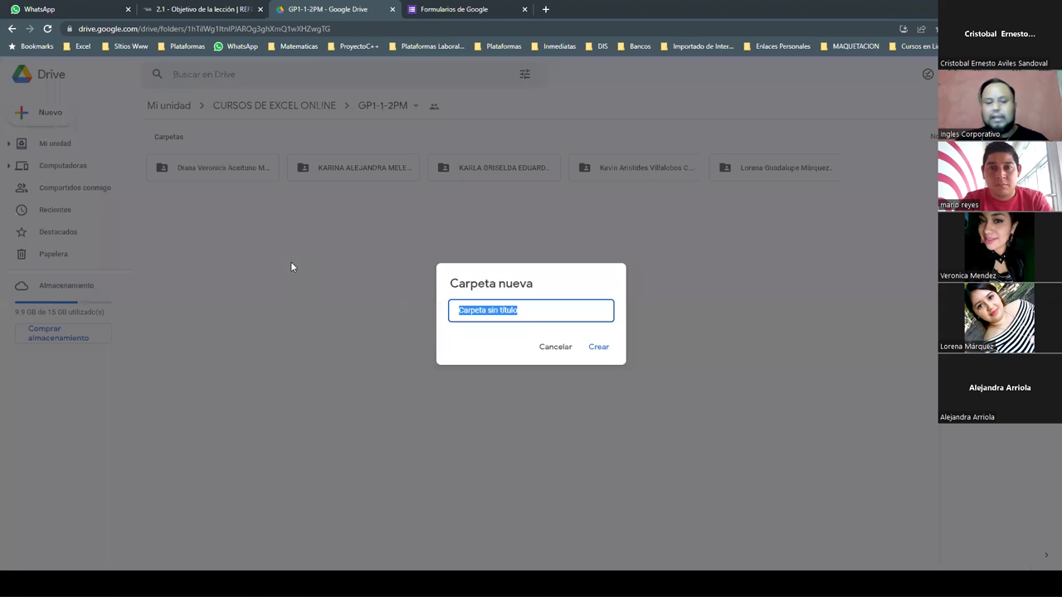
pyautogui.write('Mi carpeta')
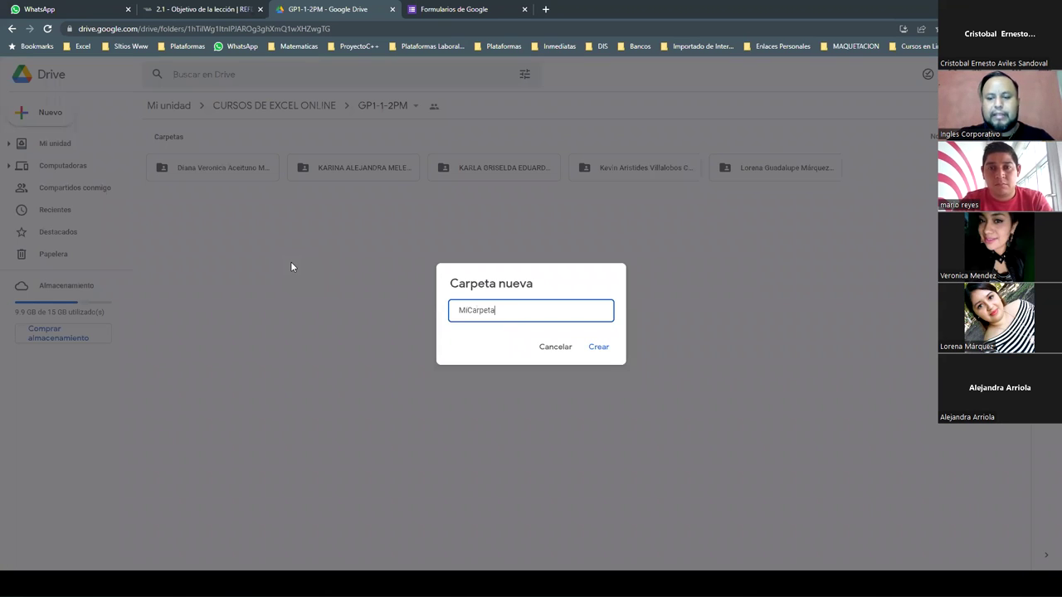
pyautogui.press('Return')
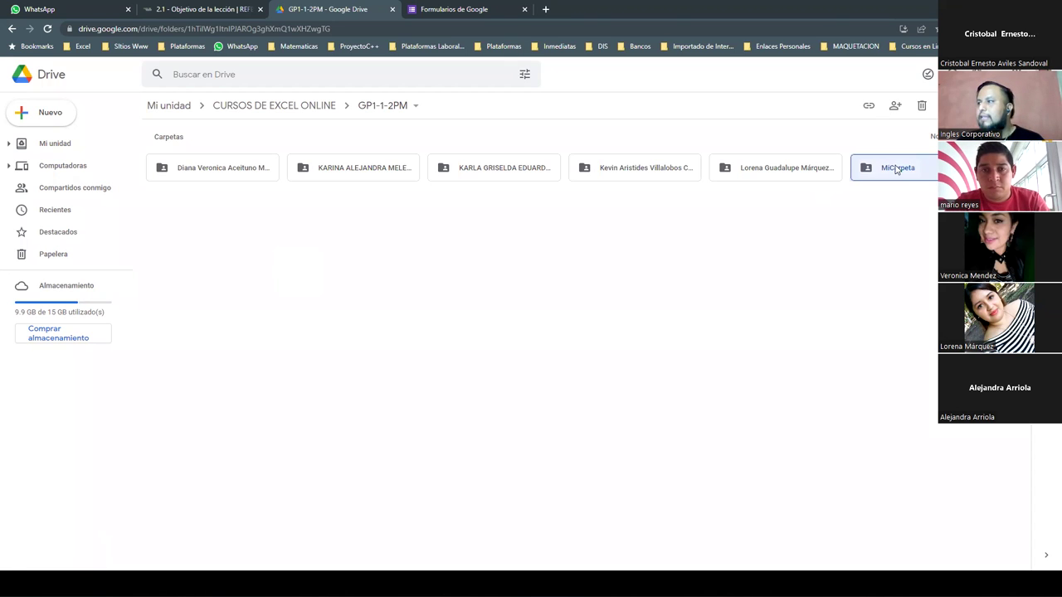
pyautogui.doubleClick(896, 170)
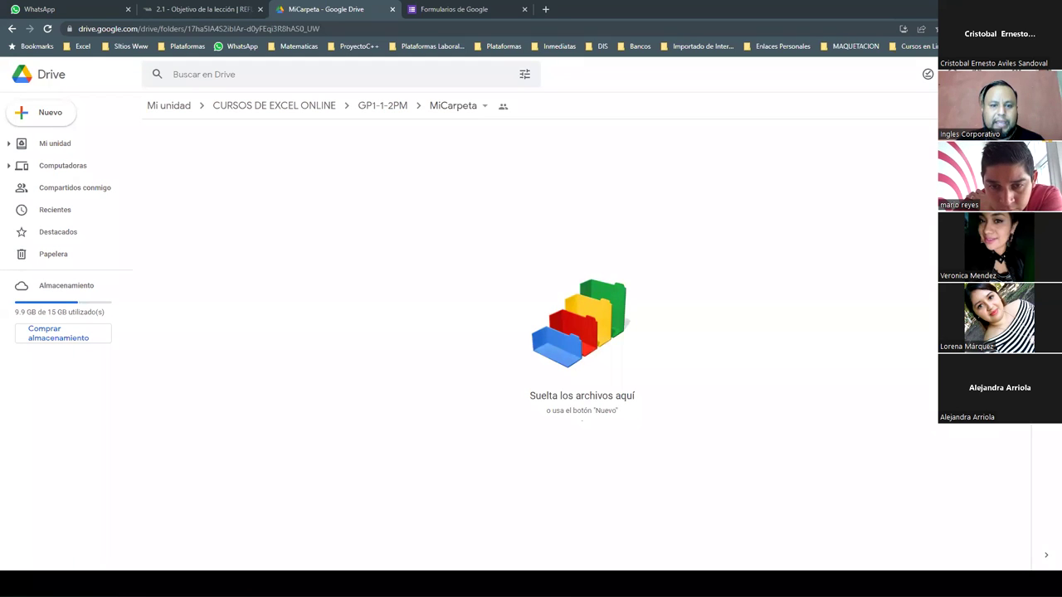
# - Upload the Excel exercise workbook into MiCarpeta, then move MiCarpeta to the trash from GP1-1-2PM
pyautogui.moveTo(116, 275); pyautogui.dragTo(398, 260)
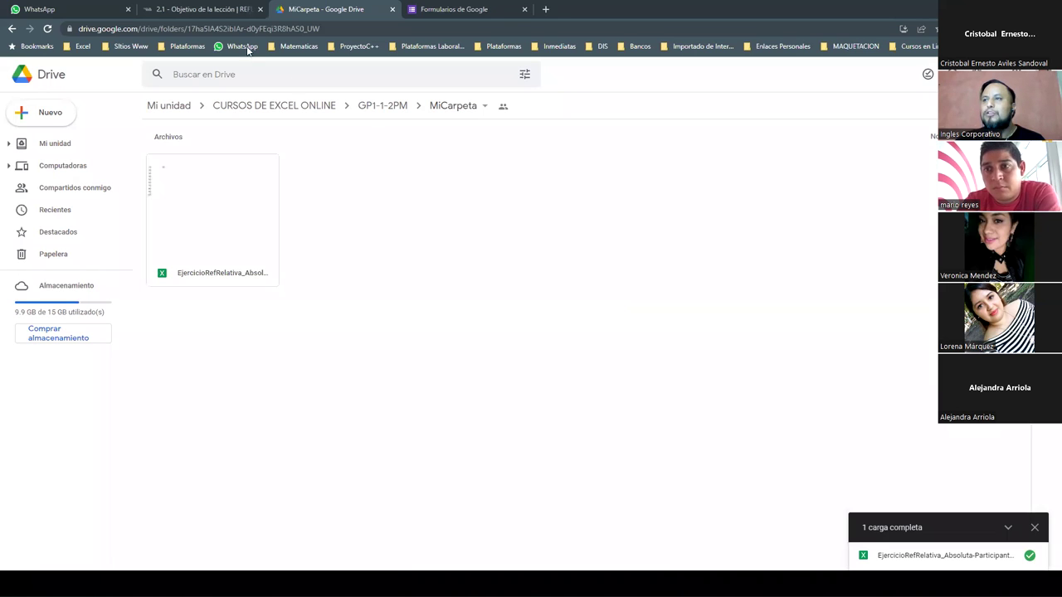
pyautogui.click(280, 110)
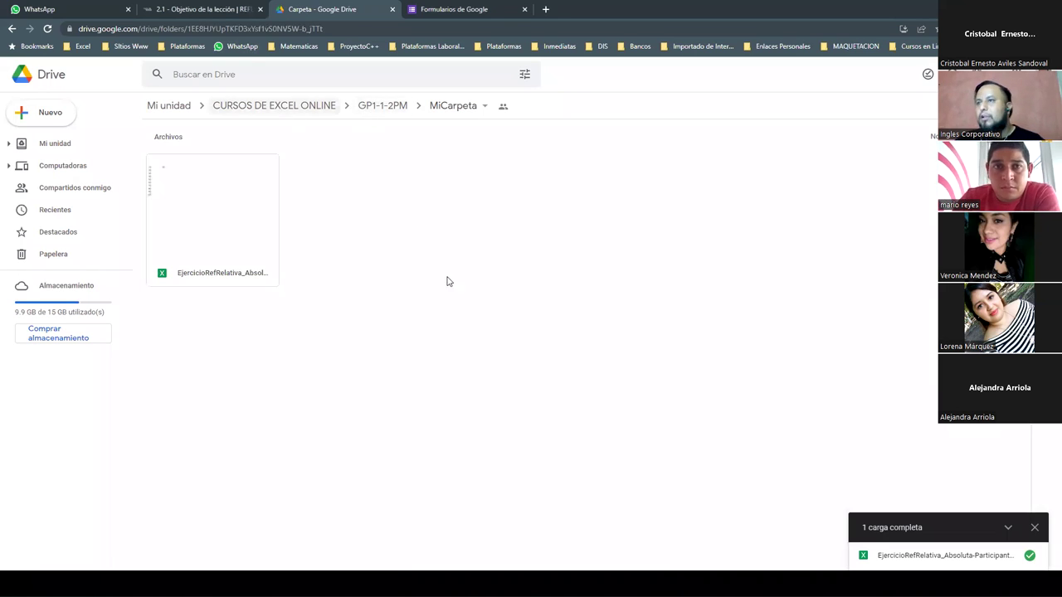
pyautogui.doubleClick(222, 175)
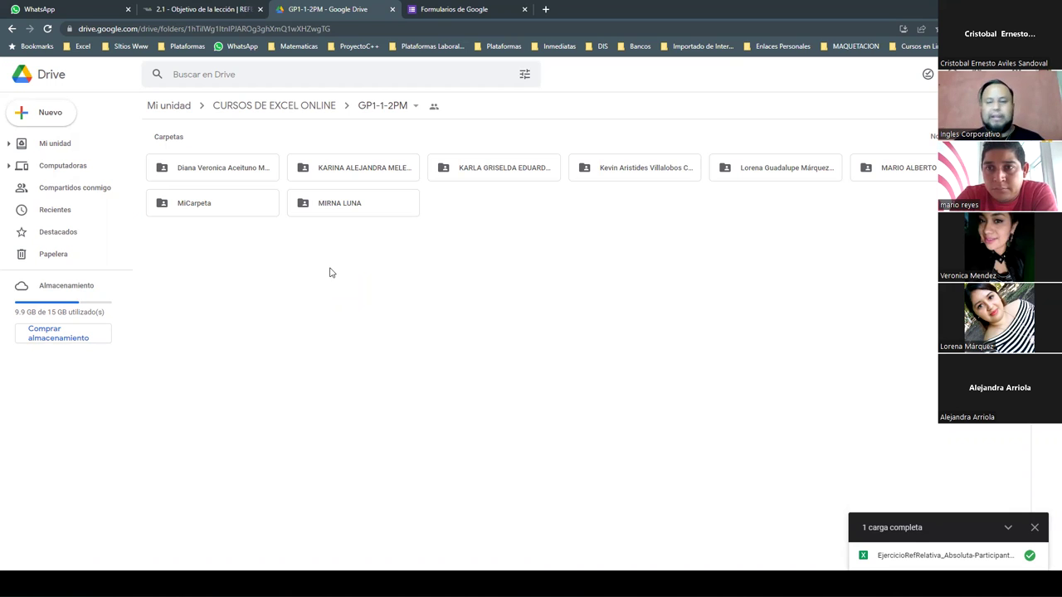
pyautogui.rightClick(213, 209)
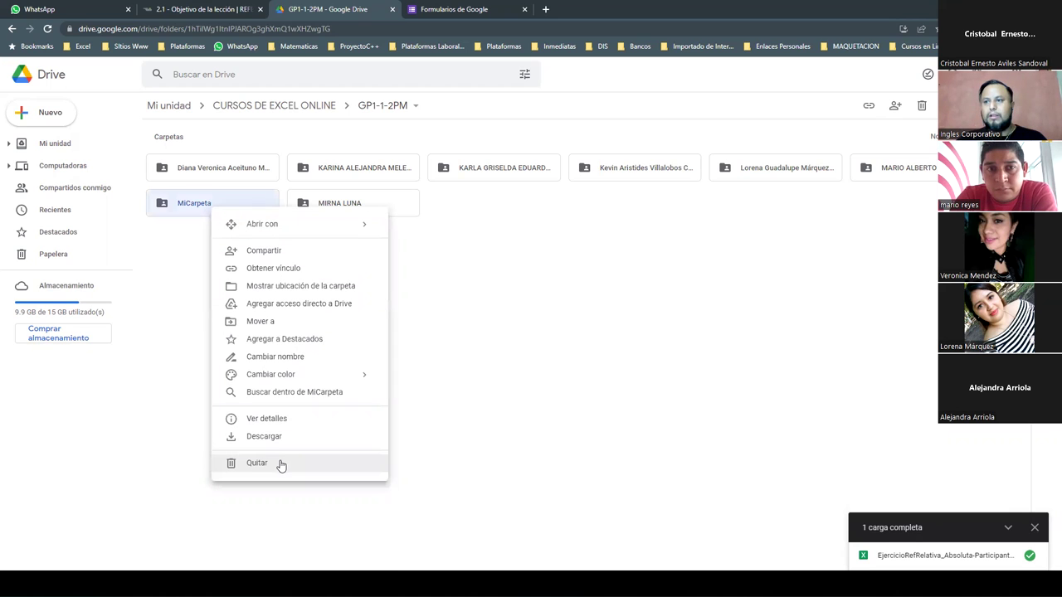
pyautogui.click(281, 464)
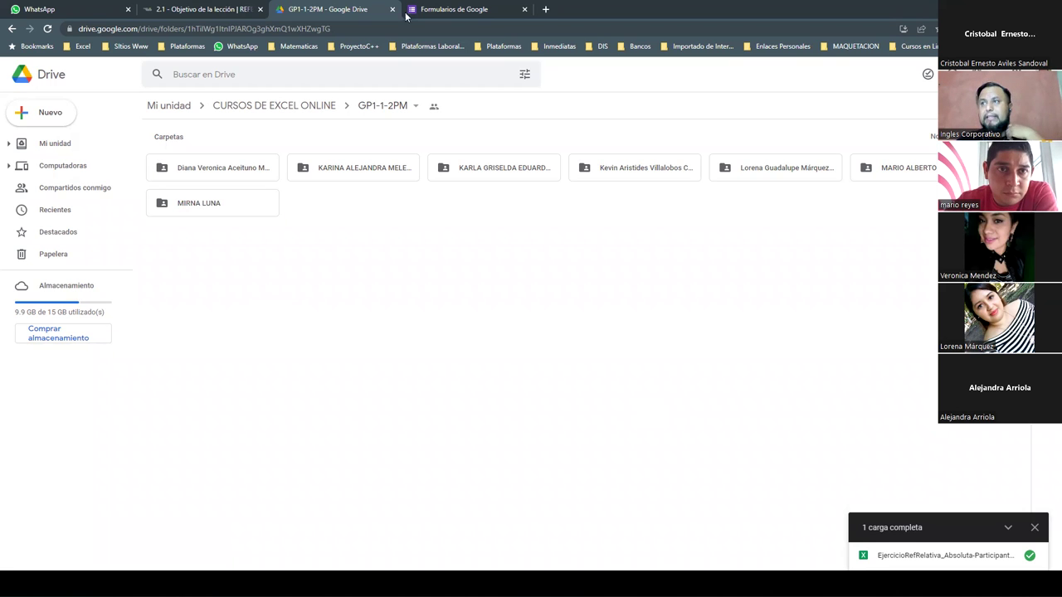
# - Turn on accepting responses for the Registro de Asistencia 11/7/2022 form
pyautogui.click(436, 10)
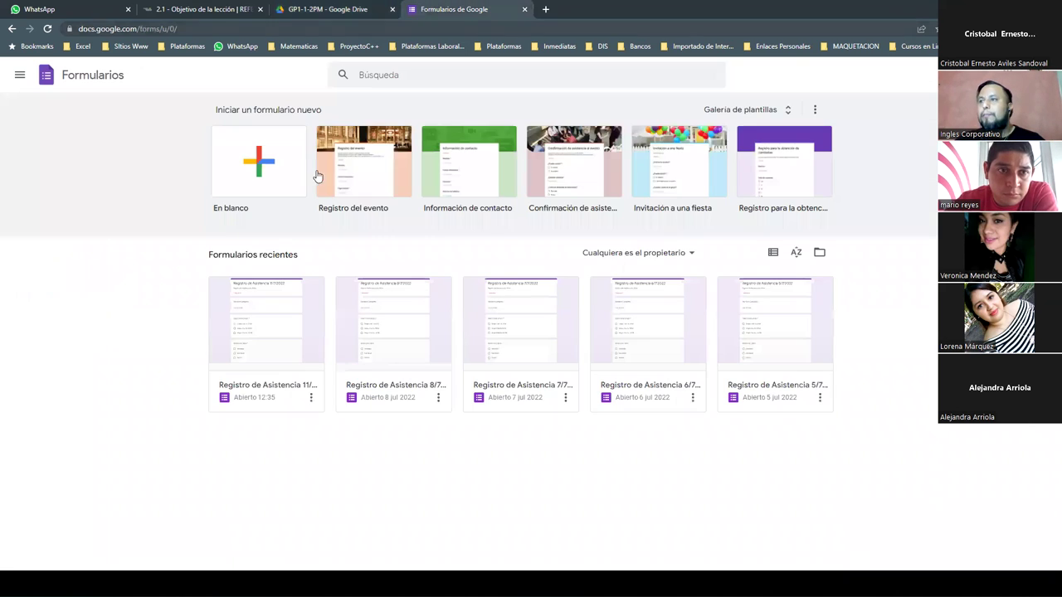
pyautogui.click(253, 405)
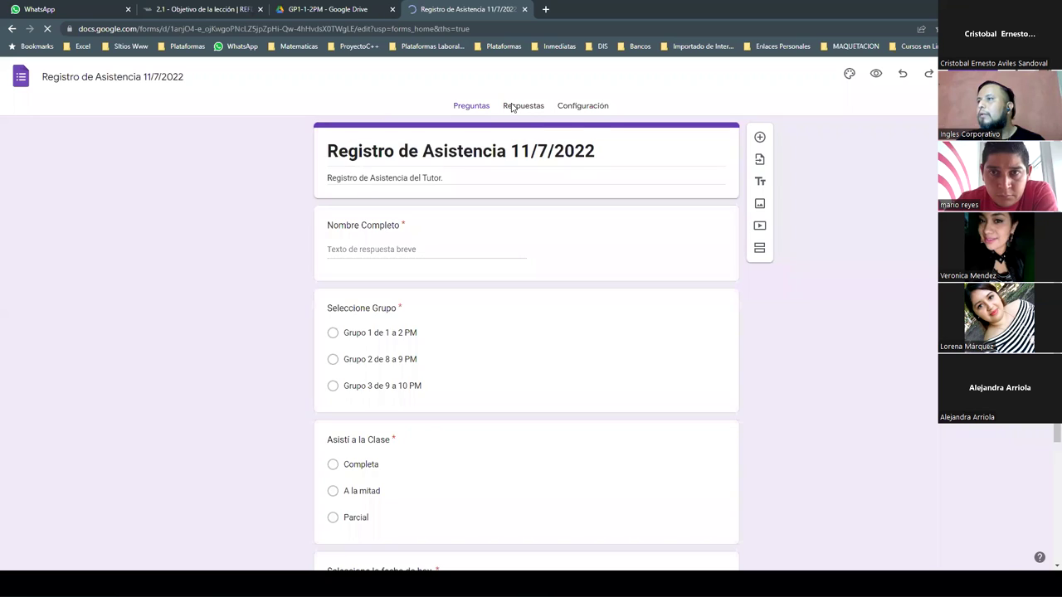
pyautogui.click(522, 108)
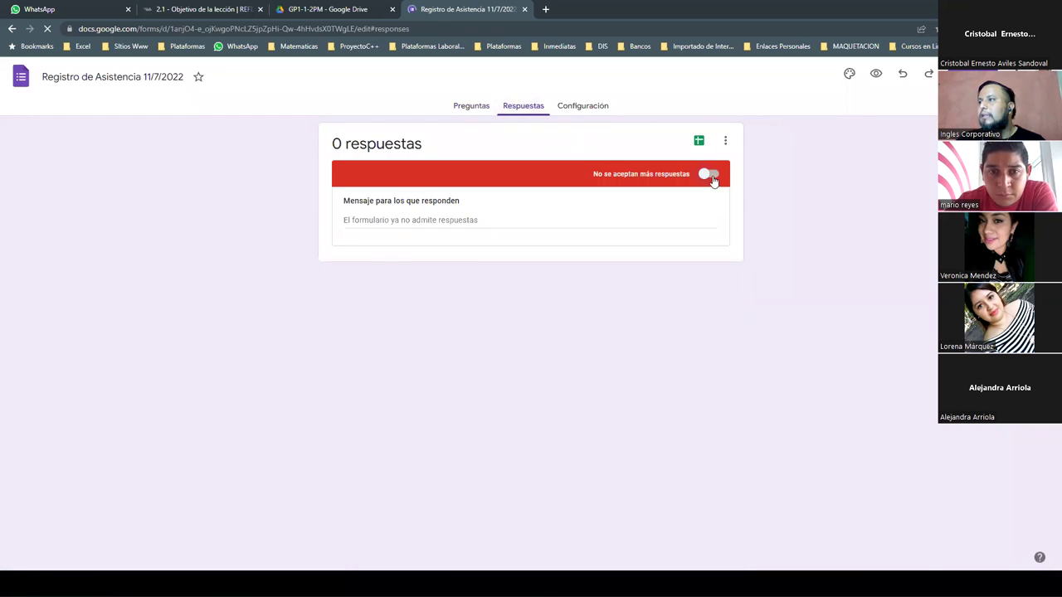
pyautogui.click(715, 176)
pyautogui.click(1037, 74)
pyautogui.press('Escape')
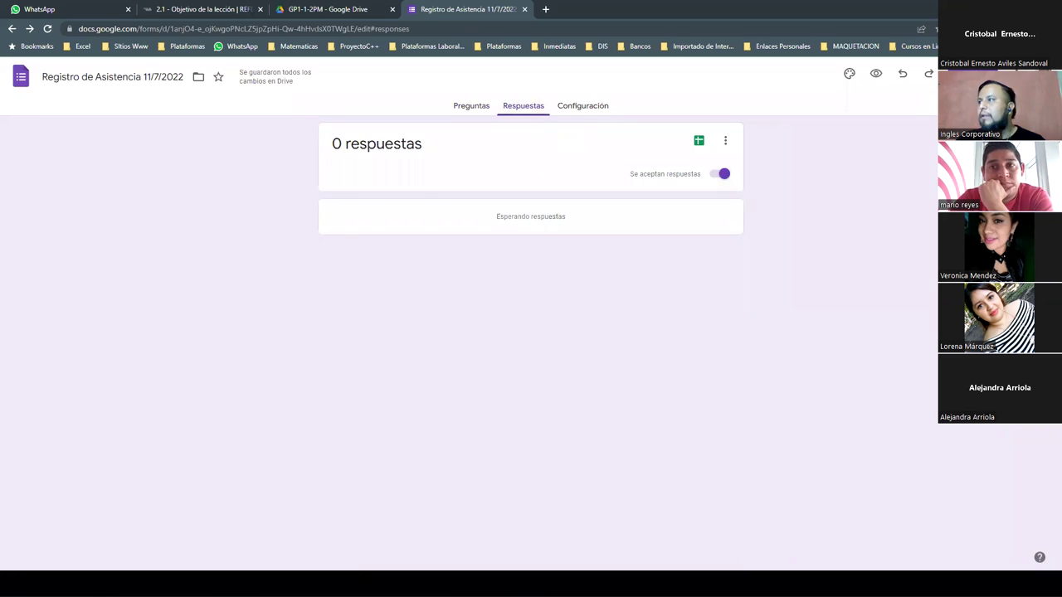
# - Copy the form's shortened link, send it in the WhatsApp group, and return to Excel's Ejercicio2 sheet
pyautogui.click(983, 74)
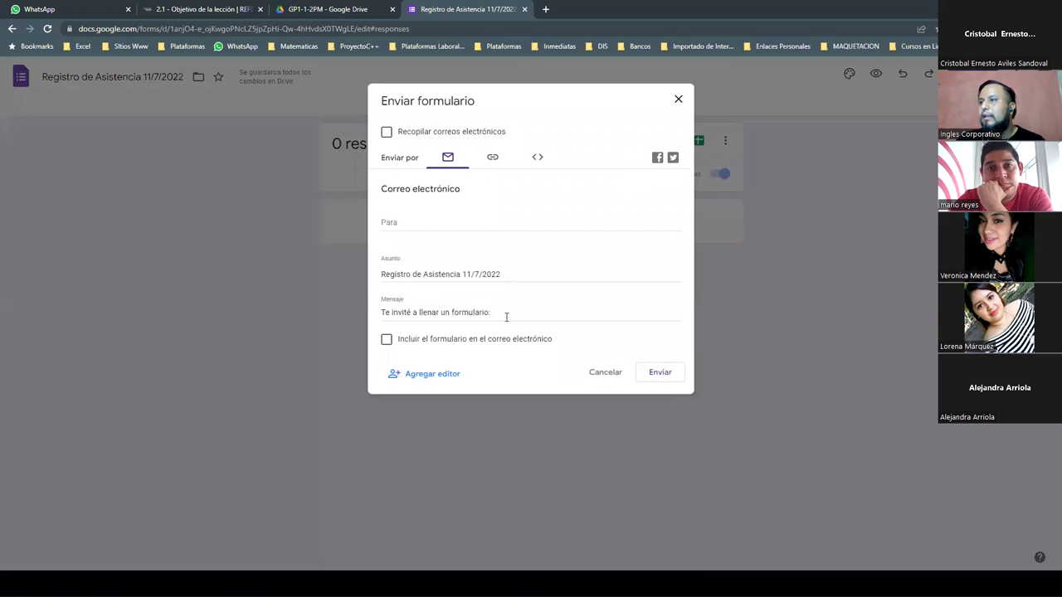
pyautogui.click(492, 158)
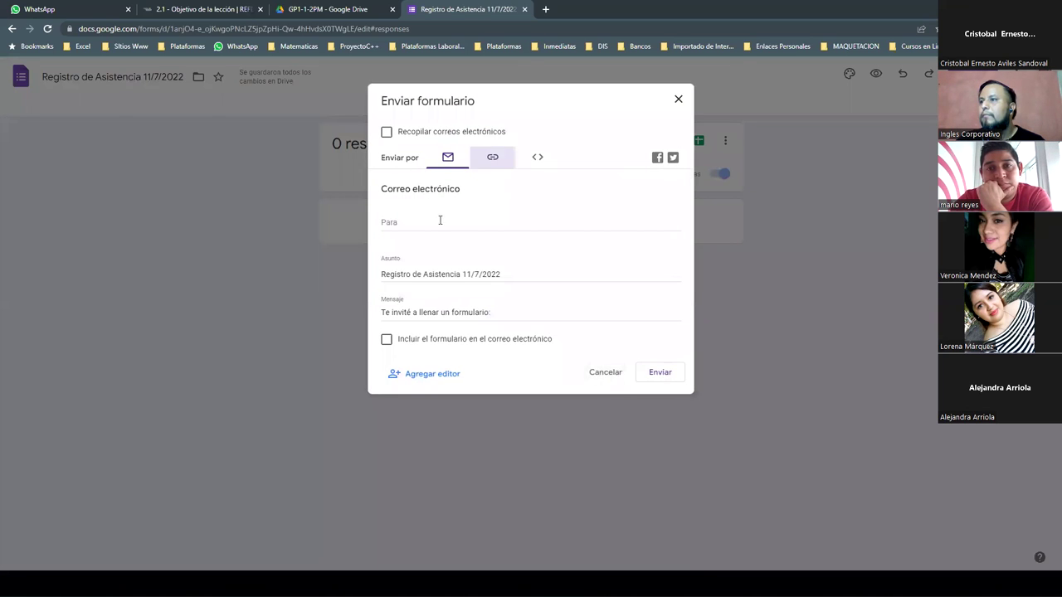
pyautogui.click(410, 229)
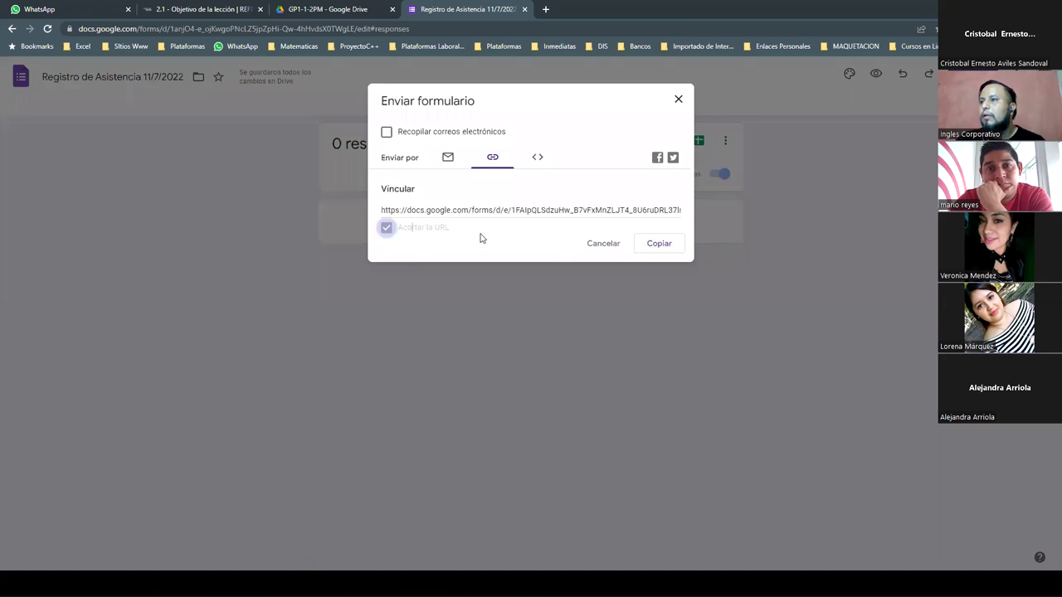
pyautogui.click(652, 248)
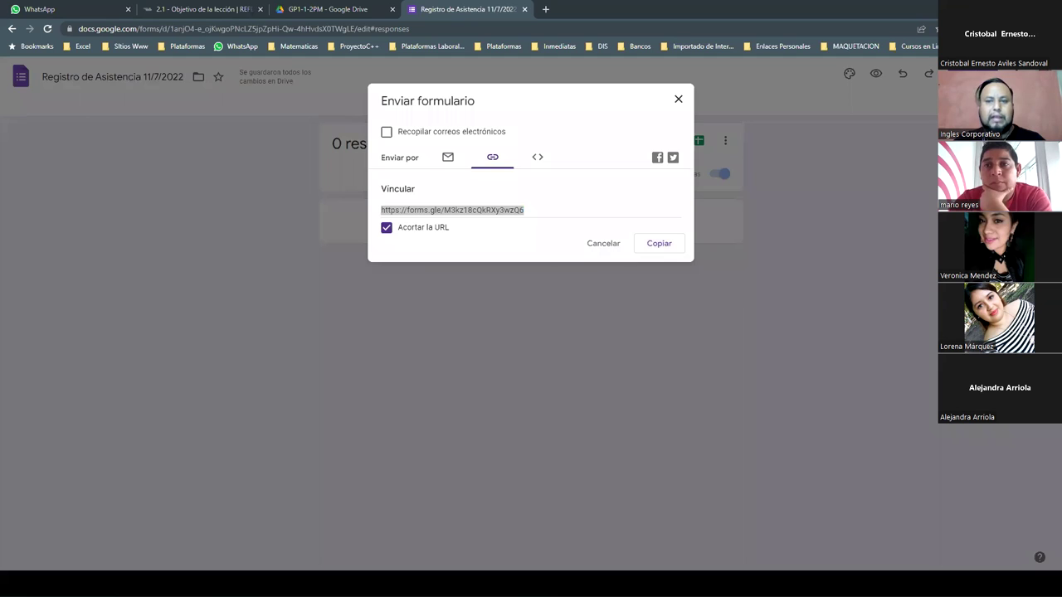
pyautogui.click(73, 8)
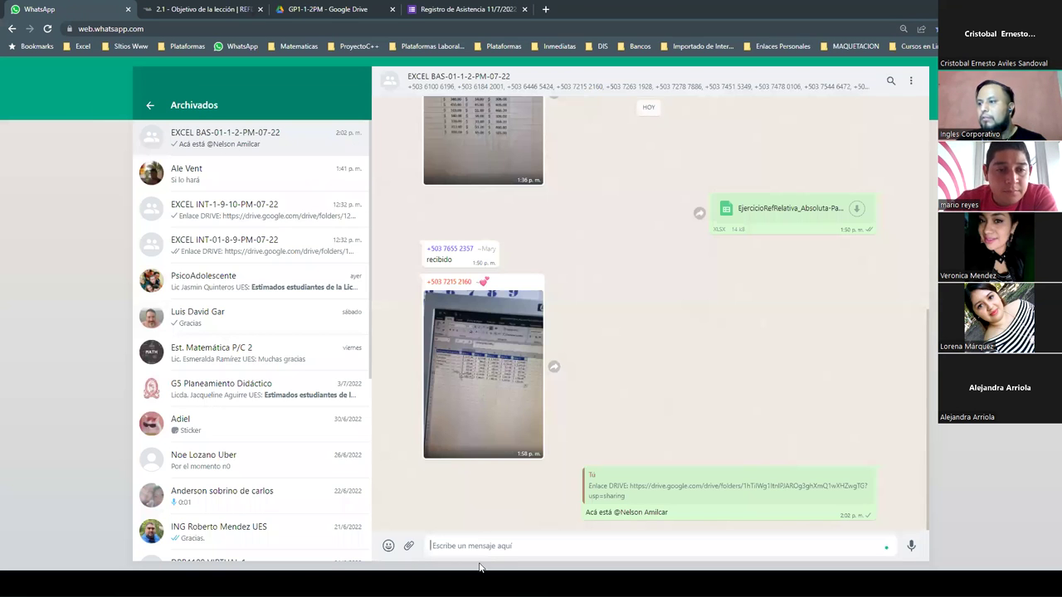
pyautogui.click(475, 548)
pyautogui.write('https://forms.gle/M3kz18cQkRXy3wzQ6')
pyautogui.press('Return')
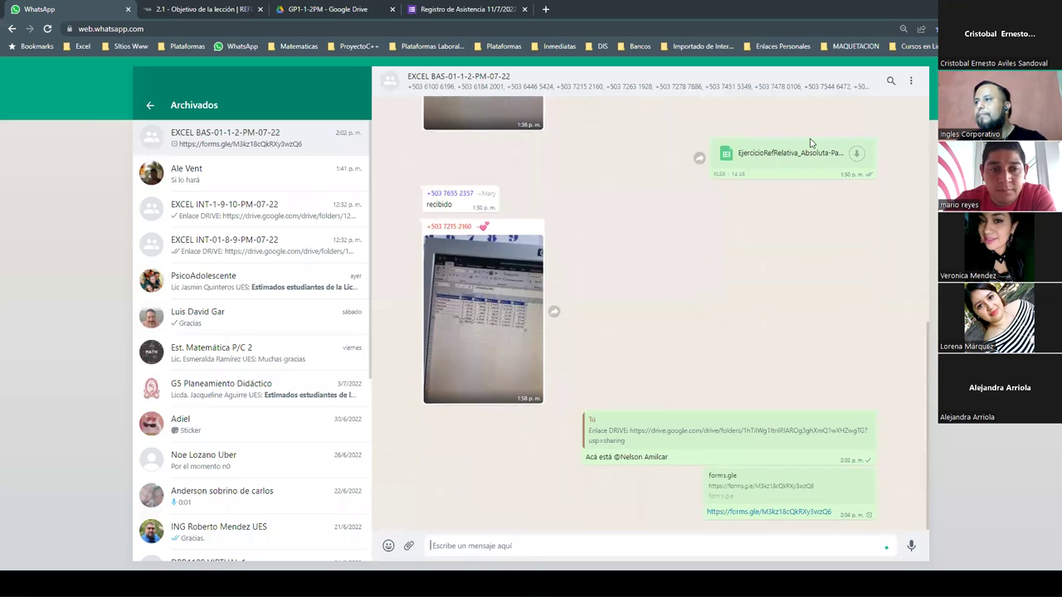
pyautogui.hotkey('alt', 'Tab')
pyautogui.click(400, 261)
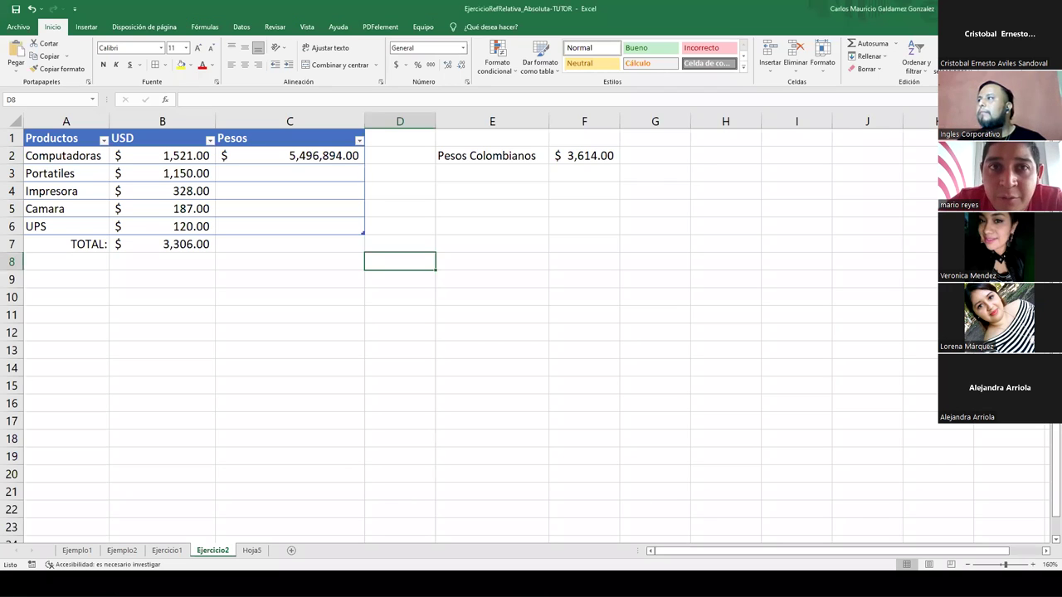
# - Advance the slideshow from VAMOS A PRACTICAR through DUDAS o INQUIETUDES to the closing slide
pyautogui.hotkey('alt', 'Tab')
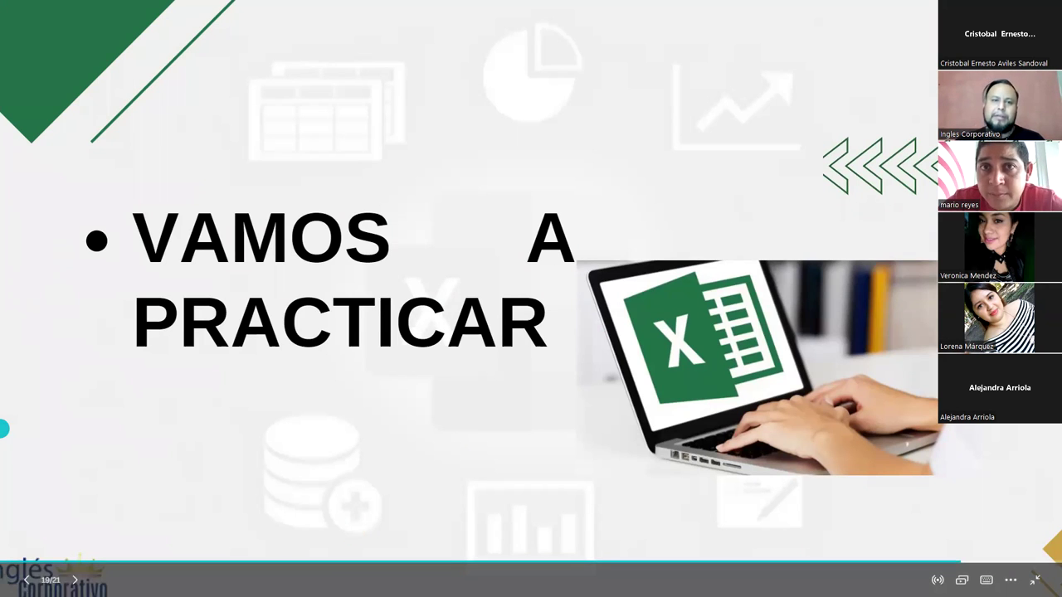
pyautogui.click(617, 445)
pyautogui.click(617, 445)
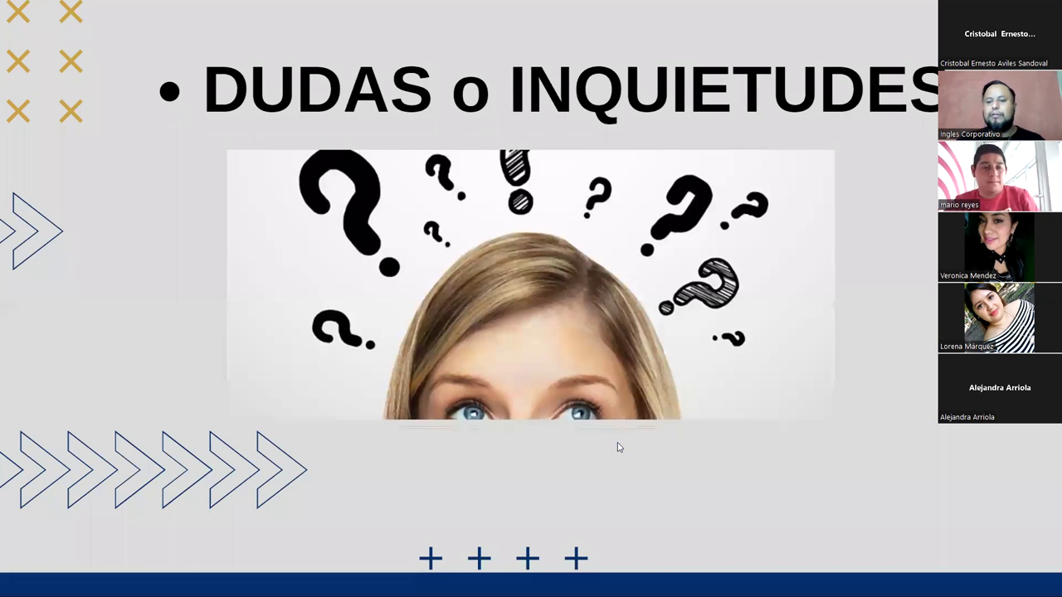
pyautogui.click(617, 448)
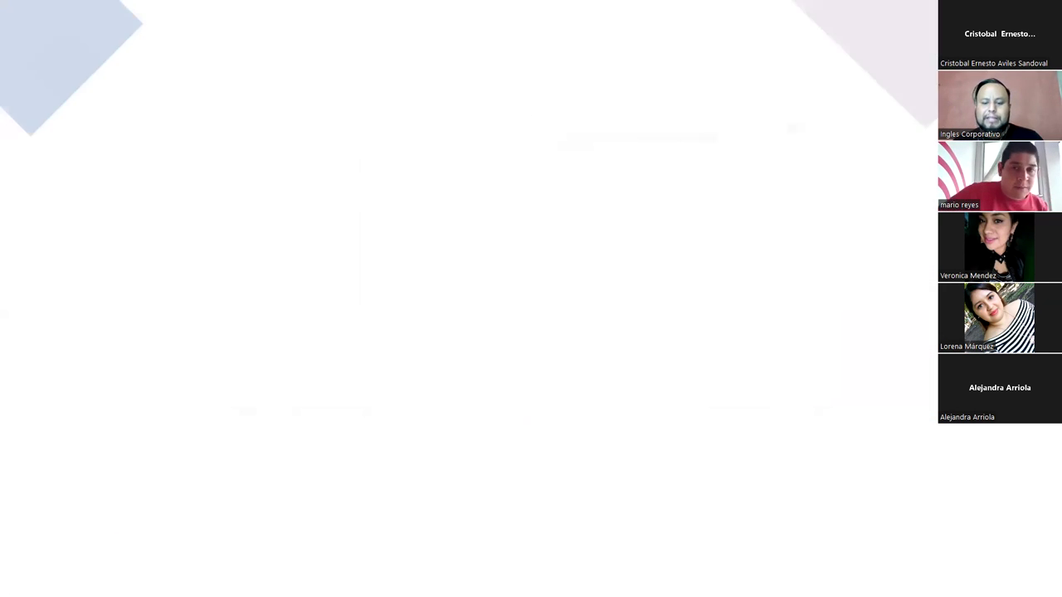